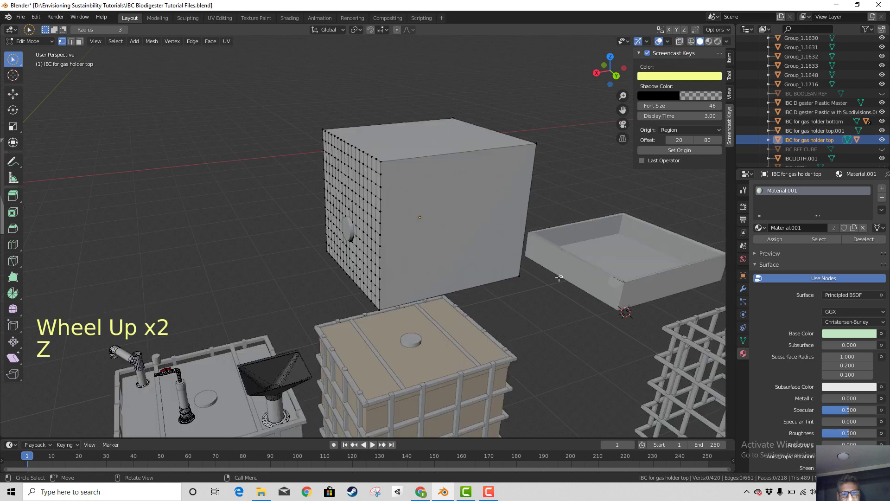
# - Switch from Edit Mode to Object Mode and select the IBC for gas holder top box
pyautogui.moveTo(559, 281)
pyautogui.mouseDown(button='middle')
pyautogui.moveTo(470, 205)
pyautogui.moveTo(486, 153)
pyautogui.moveTo(401, 175)
pyautogui.mouseUp(button='middle')
pyautogui.scroll(2, 488, 146)
pyautogui.scroll(-2, 486, 149)
pyautogui.click(402, 175)
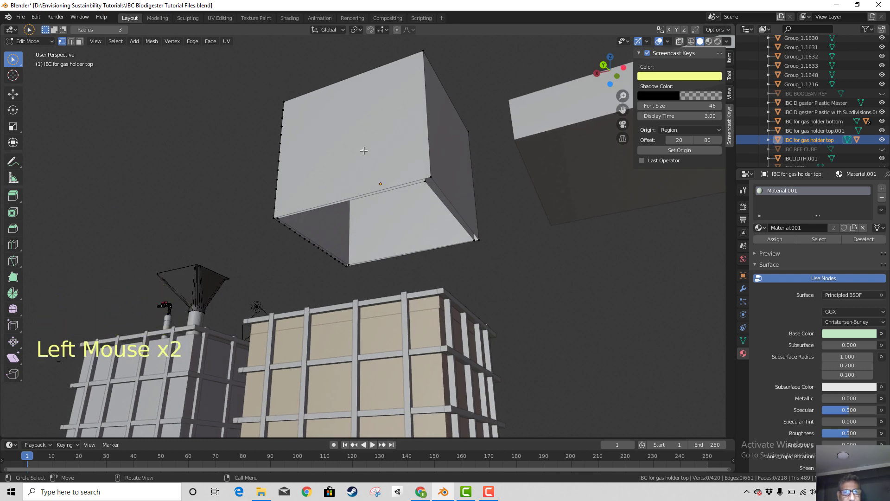
pyautogui.click(28, 42)
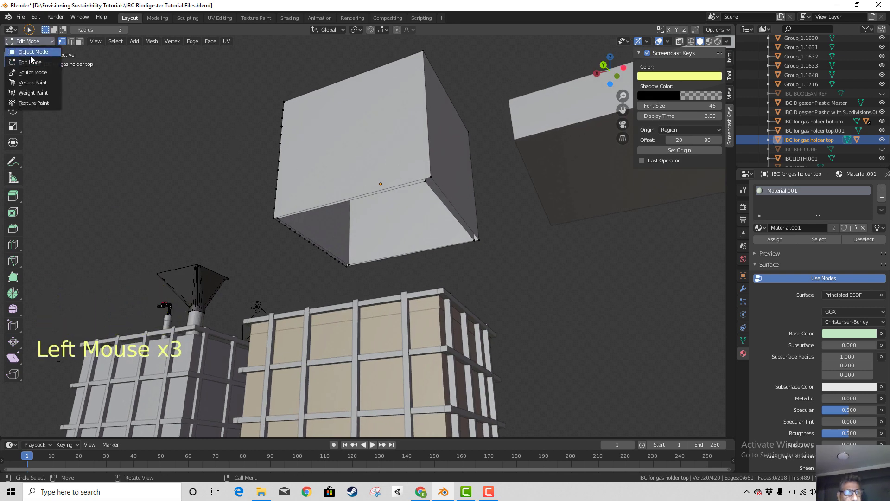
pyautogui.click(30, 54)
pyautogui.moveTo(333, 176); pyautogui.dragTo(388, 185)
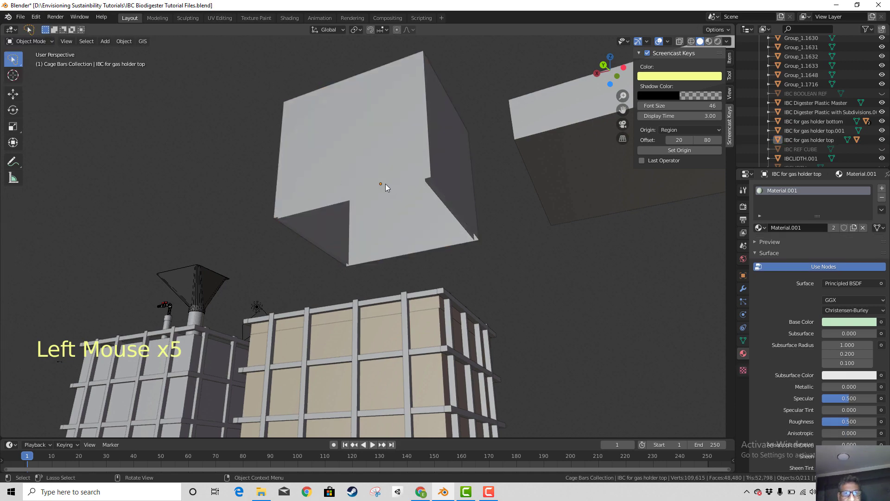
pyautogui.click(388, 185)
# - Move the gas holder top to an open area well clear of the tanks and tray
pyautogui.moveTo(346, 179); pyautogui.dragTo(445, 232, button='middle')
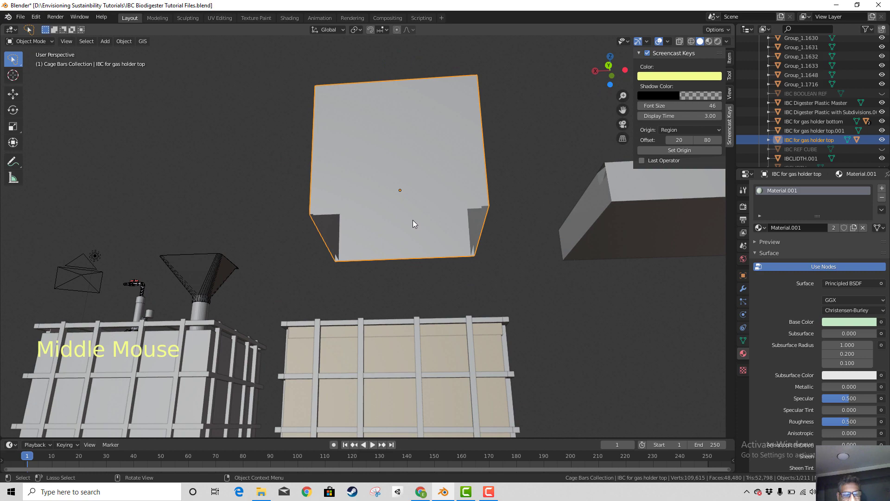
pyautogui.press('w')
pyautogui.press('g')
pyautogui.click(369, 133)
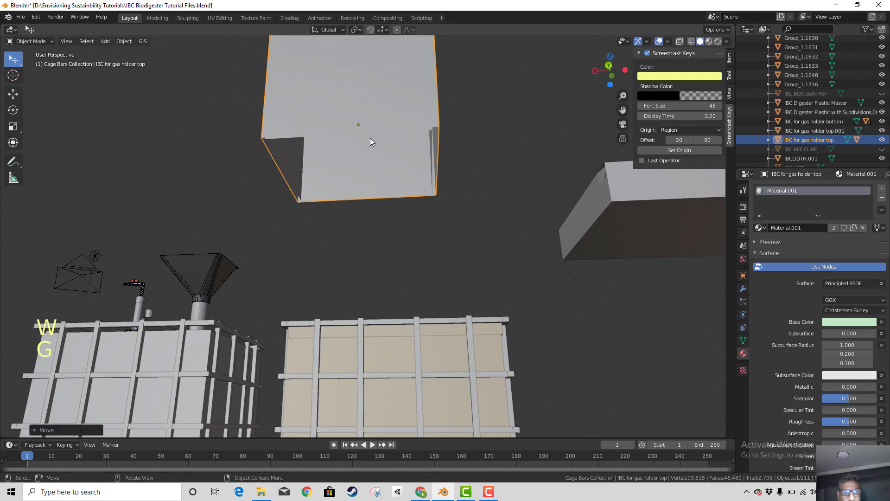
pyautogui.moveTo(369, 132); pyautogui.dragTo(307, 256, button='middle')
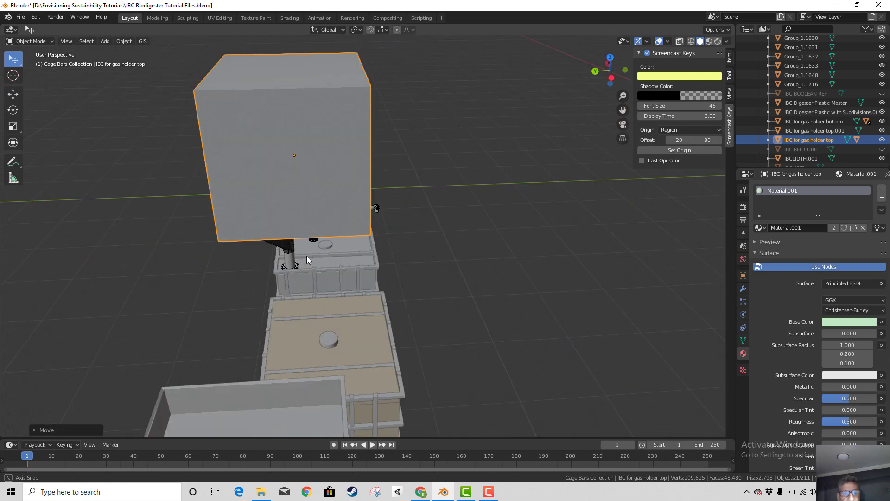
pyautogui.press('g')
pyautogui.click(589, 330)
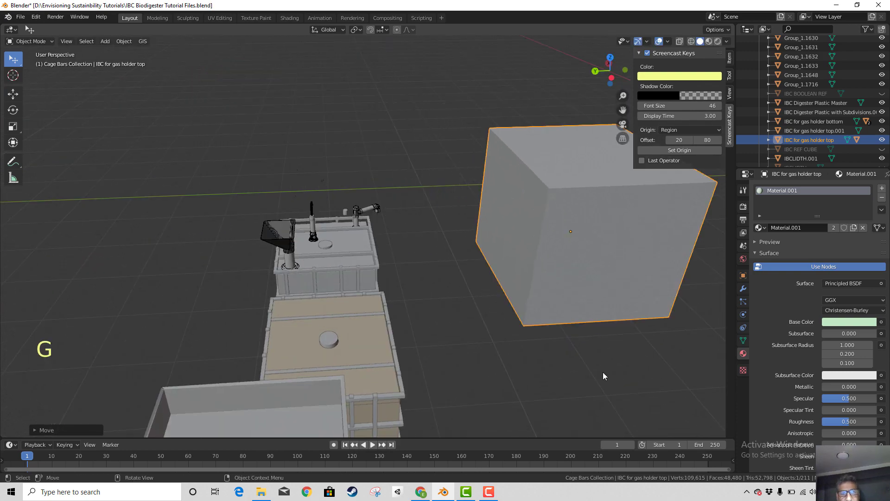
pyautogui.moveTo(603, 372); pyautogui.dragTo(583, 353, button='middle')
pyautogui.scroll(-2, 579, 364)
pyautogui.scroll(-2, 521, 332)
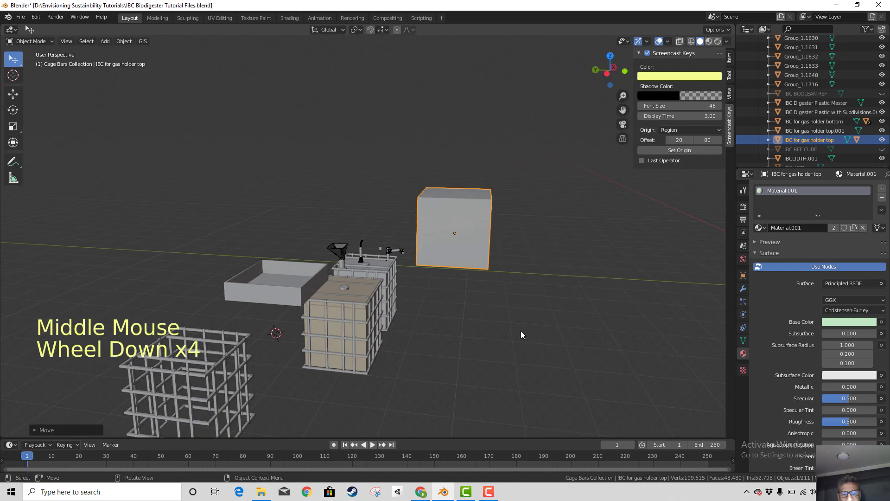
pyautogui.press('r')
pyautogui.press('y')
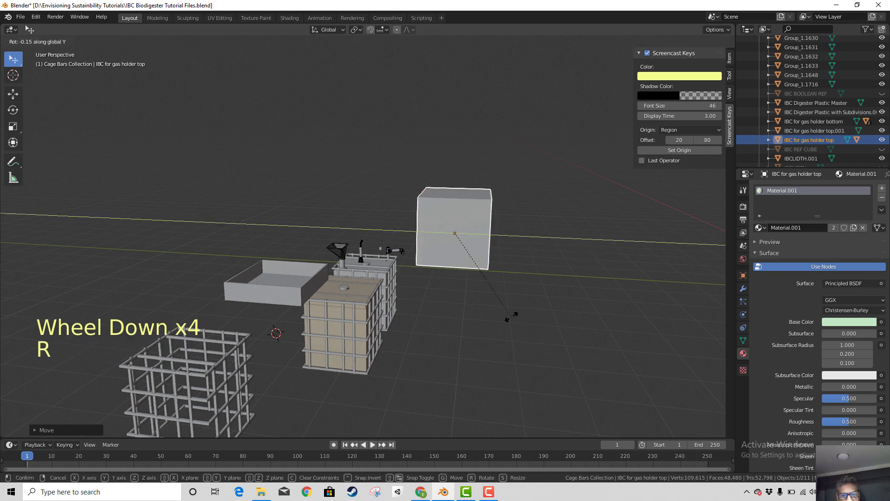
pyautogui.rightClick(495, 229)
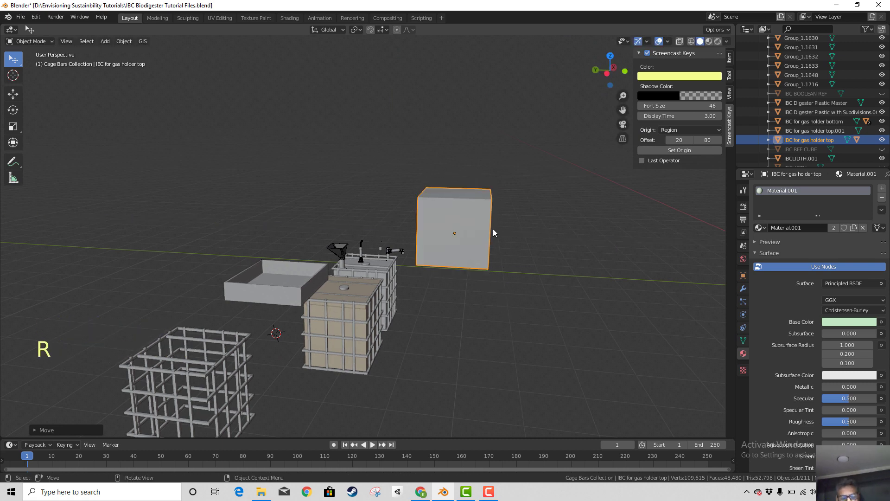
# - Rotate the gas holder top 90° about the global Y axis
pyautogui.press('r')
pyautogui.press('y')
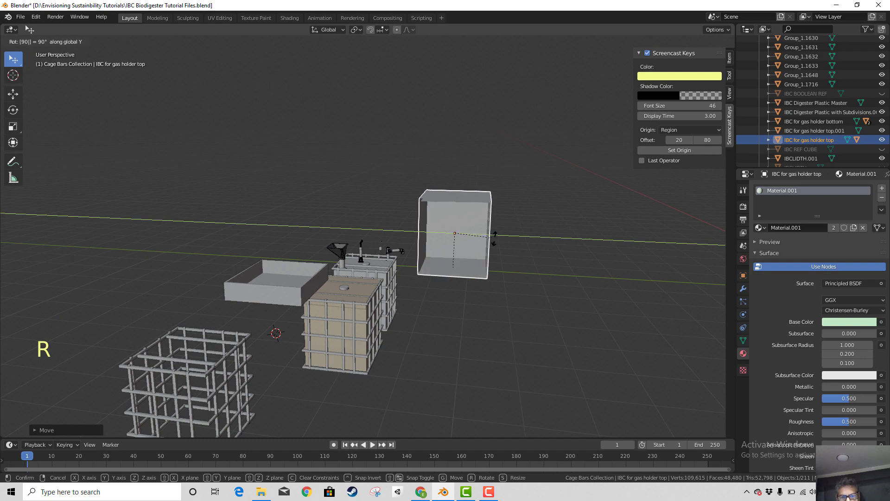
pyautogui.click(500, 269)
# - Enter Edit Mode on the gas holder top with its open side in view
pyautogui.scroll(3, 500, 272)
pyautogui.scroll(1, 536, 274)
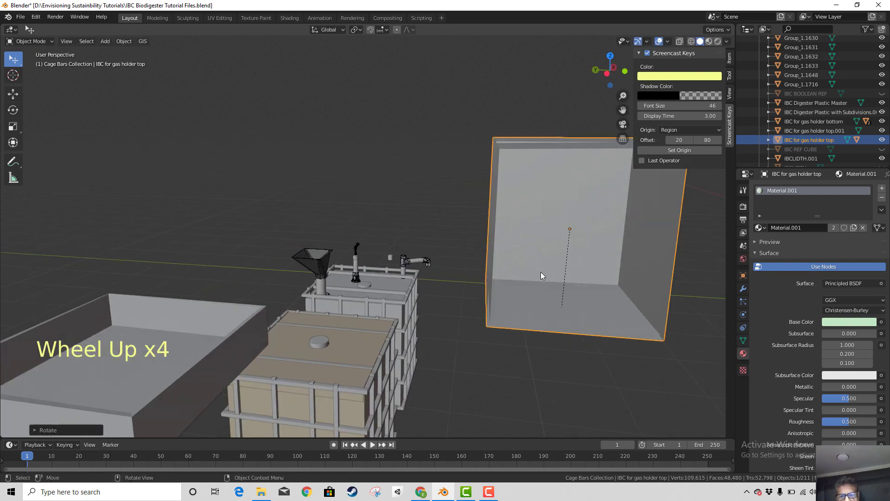
pyautogui.moveTo(540, 278); pyautogui.dragTo(577, 325, button='middle')
pyautogui.press('Tab')
pyautogui.scroll(-2, 583, 297)
pyautogui.scroll(2, 577, 324)
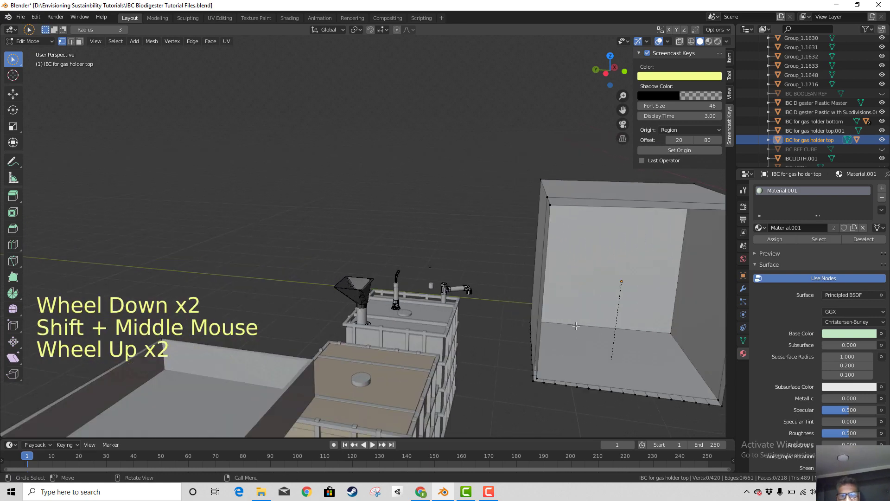
pyautogui.scroll(-1, 576, 325)
# - Examine the open side of the gas holder top by turning around the box from the front in small increments
pyautogui.press('KP_1')
pyautogui.press('KP_4')
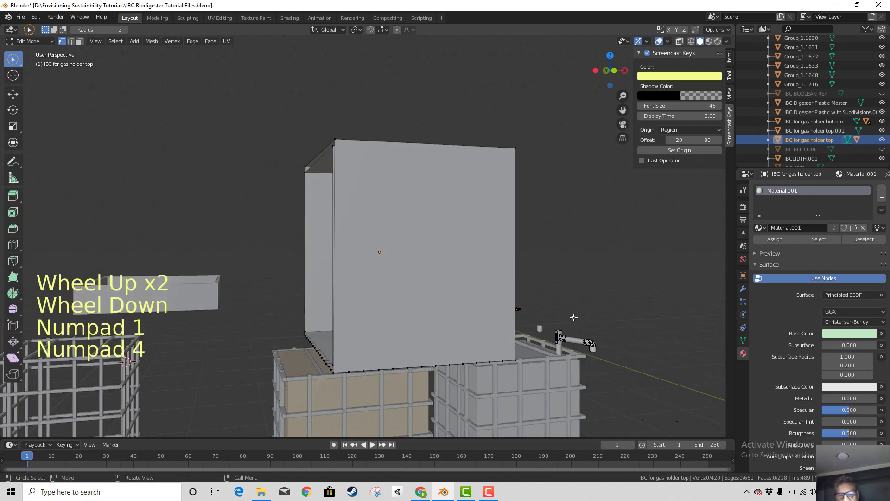
pyautogui.press('KP_4')
pyautogui.press('KP_4')
pyautogui.press('KP_4')
pyautogui.press('KP_4')
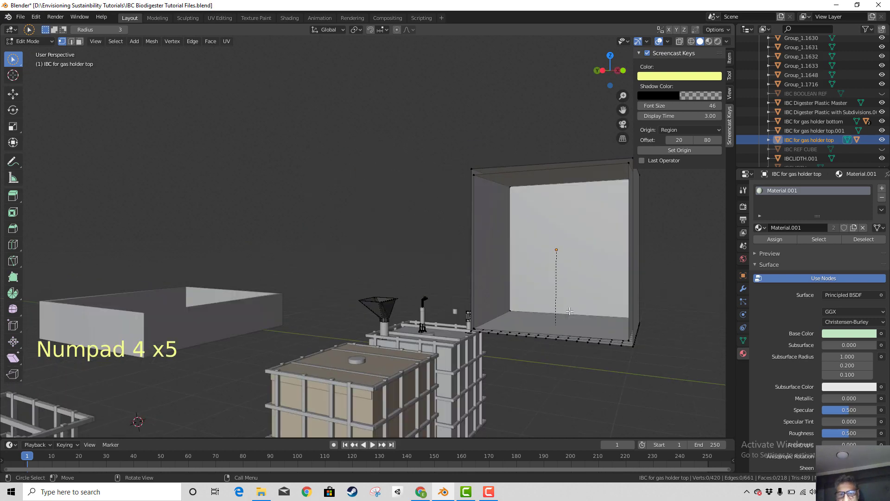
pyautogui.press('KP_4')
pyautogui.moveTo(582, 316); pyautogui.dragTo(580, 292, button='middle')
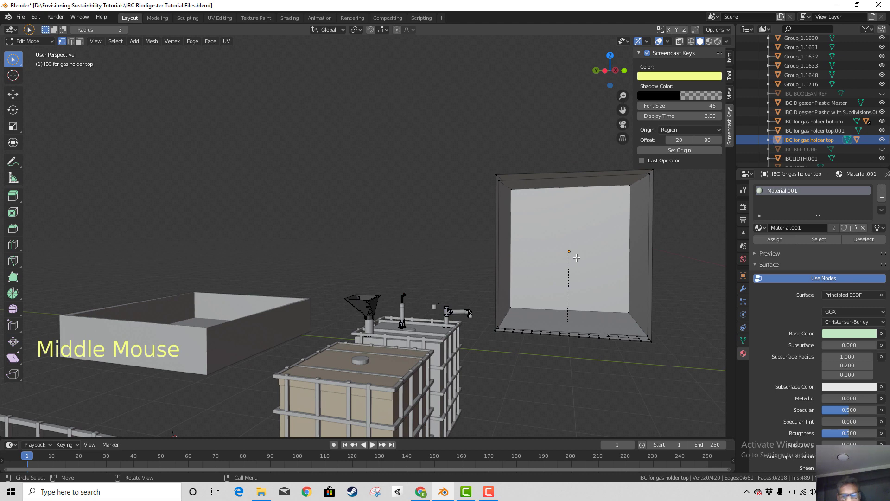
pyautogui.press('KP_6')
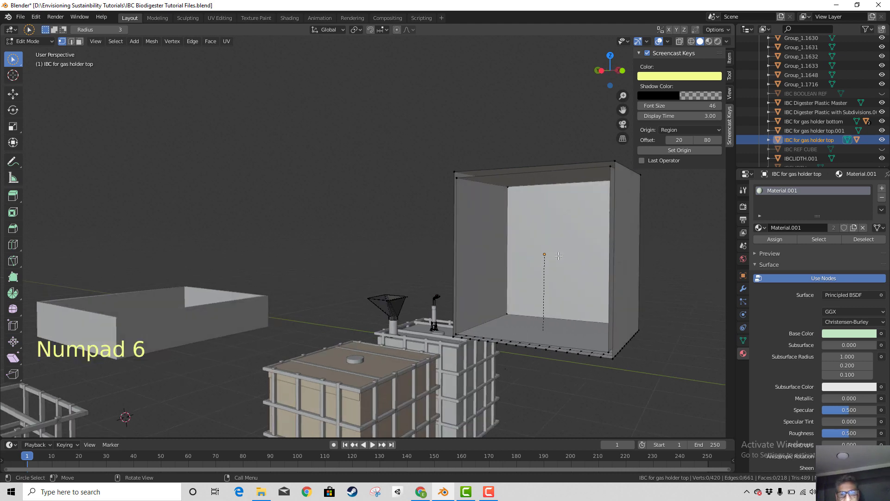
# - Inspect the gas holder top in the front, right and left orthographic views
pyautogui.press('KP_1')
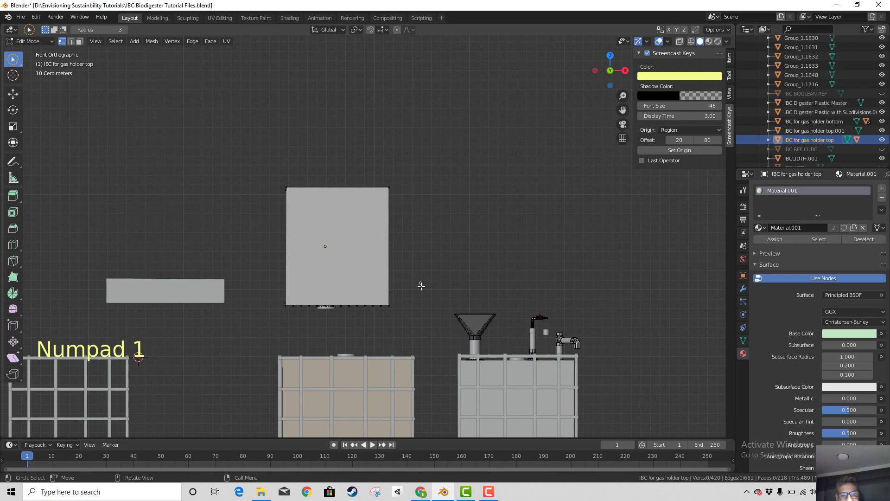
pyautogui.scroll(-1, 422, 286)
pyautogui.moveTo(421, 286); pyautogui.dragTo(89, 292, button='middle')
pyautogui.press('KP_3')
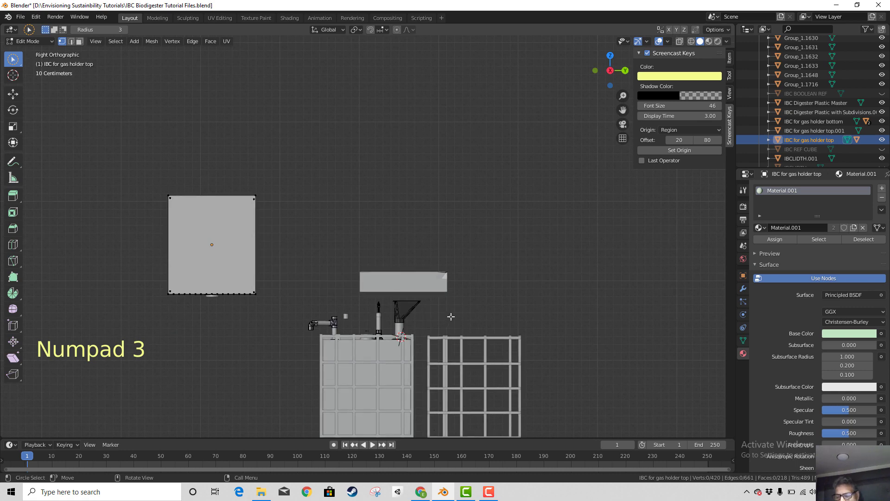
pyautogui.press('shift+KP_3')
pyautogui.press('KP_3')
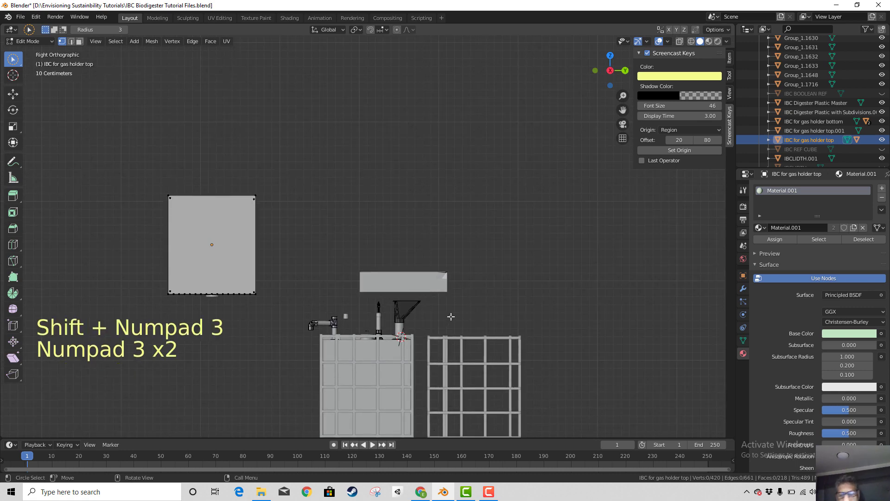
pyautogui.press('ctrl+KP_3')
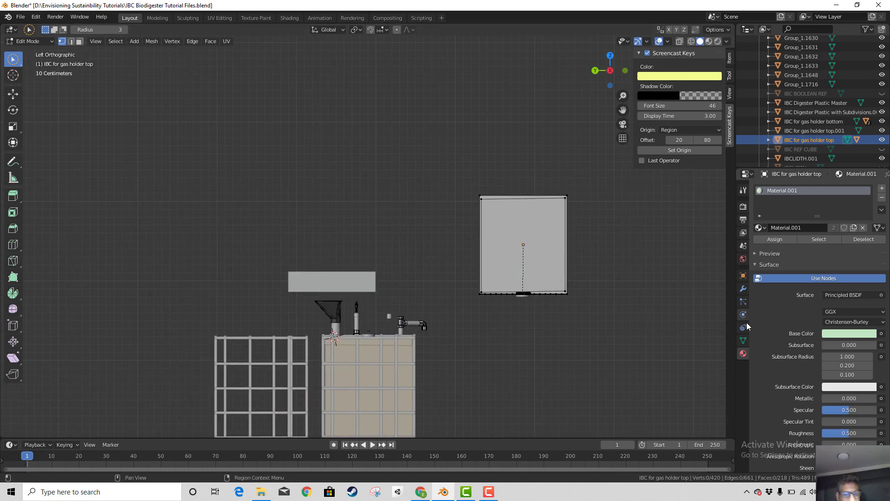
pyautogui.press('shift')
pyautogui.keyDown('shift'); pyautogui.moveTo(523, 324); pyautogui.dragTo(525, 351, button='middle'); pyautogui.keyUp('shift')
pyautogui.scroll(-1, 529, 329)
pyautogui.press('ctrl+KP_3')
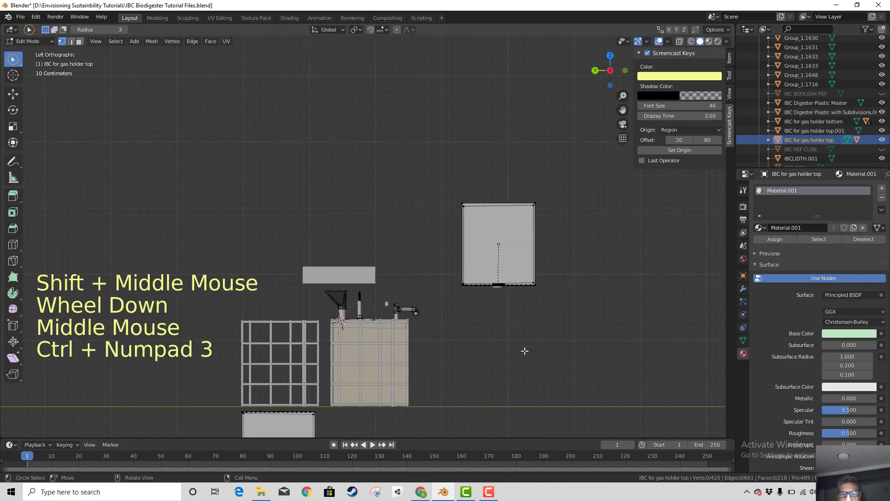
# - Compare the orthographic and perspective projections of the gas holder top's open side
pyautogui.scroll(5, 556, 229)
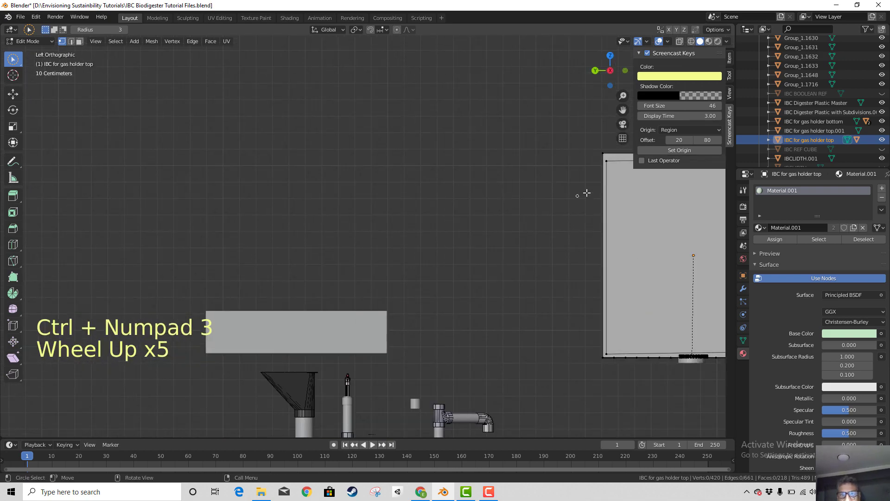
pyautogui.scroll(-3, 584, 193)
pyautogui.moveTo(557, 290); pyautogui.dragTo(536, 290, button='middle')
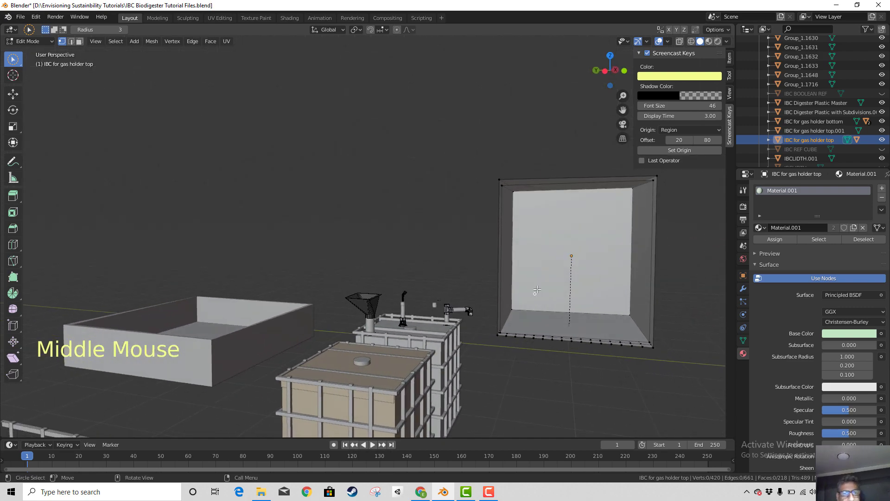
pyautogui.moveTo(593, 338); pyautogui.dragTo(585, 334, button='middle')
pyautogui.press('KP_5')
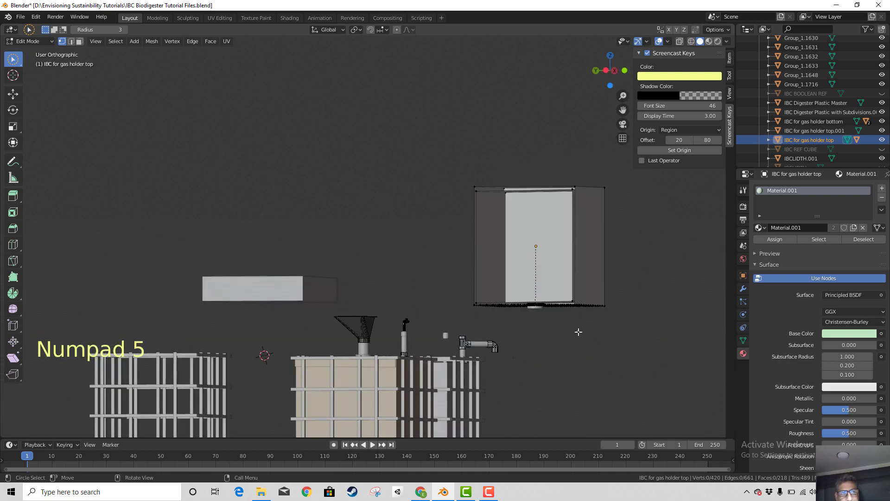
pyautogui.press('KP_5')
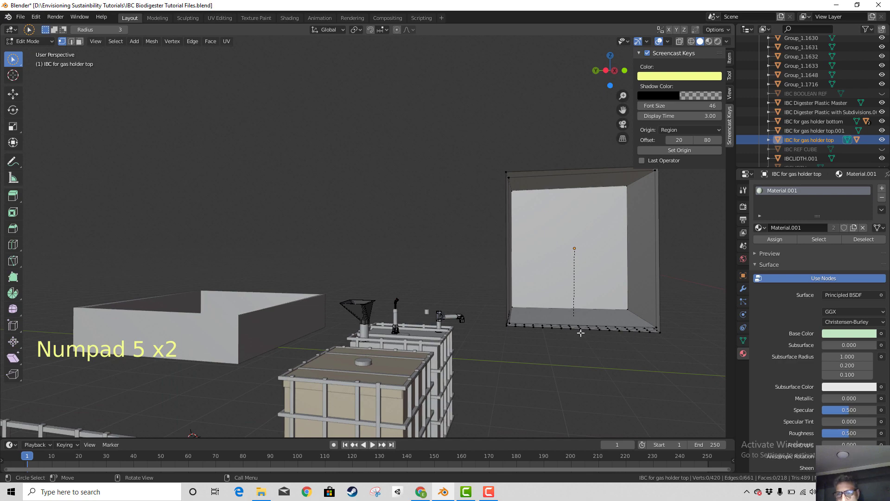
pyautogui.moveTo(580, 332)
pyautogui.mouseDown(button='middle')
pyautogui.moveTo(576, 351)
pyautogui.moveTo(590, 338)
pyautogui.mouseUp(button='middle')
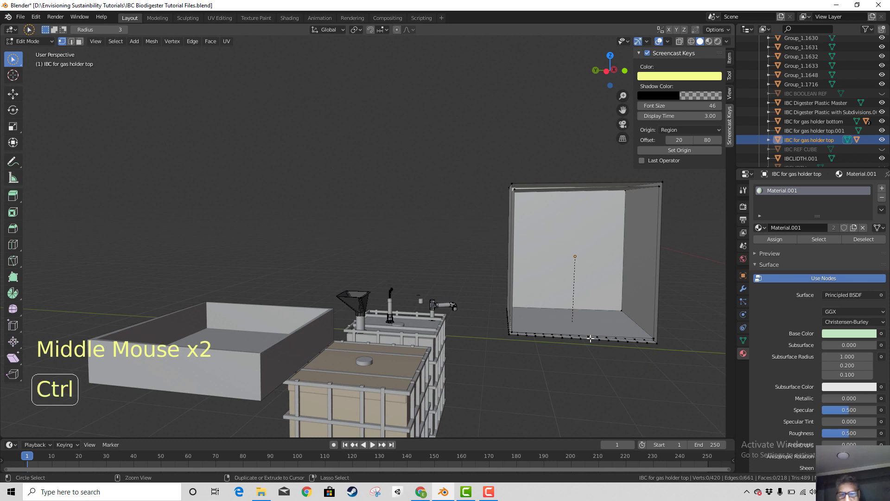
# - Select the two lower inner corner vertices of the opening in the left orthographic view
pyautogui.press('ctrl+KP_3')
pyautogui.press('ctrl+KP_3')
pyautogui.press('KP_3')
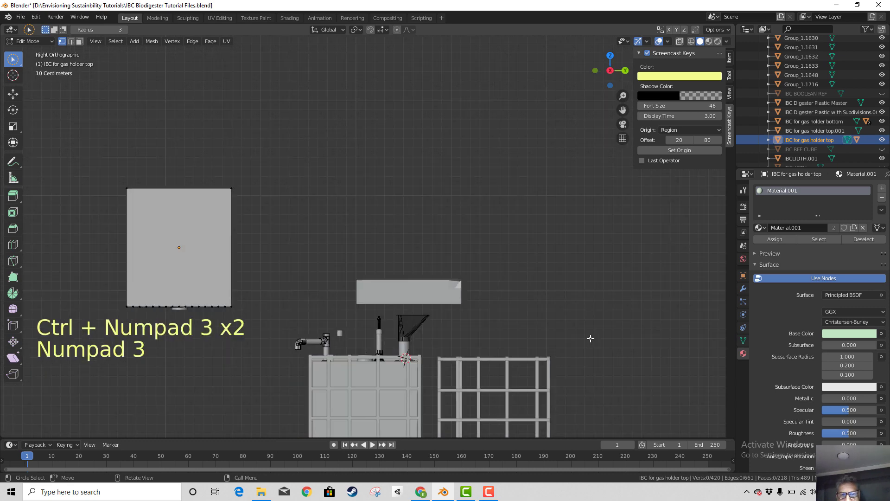
pyautogui.press('ctrl+KP_3')
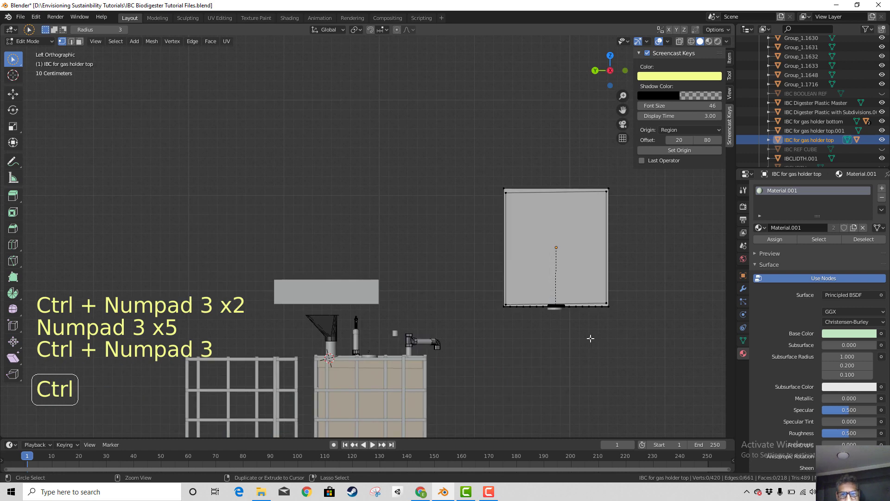
pyautogui.click(625, 303)
pyautogui.moveTo(625, 302); pyautogui.dragTo(567, 376, button='middle')
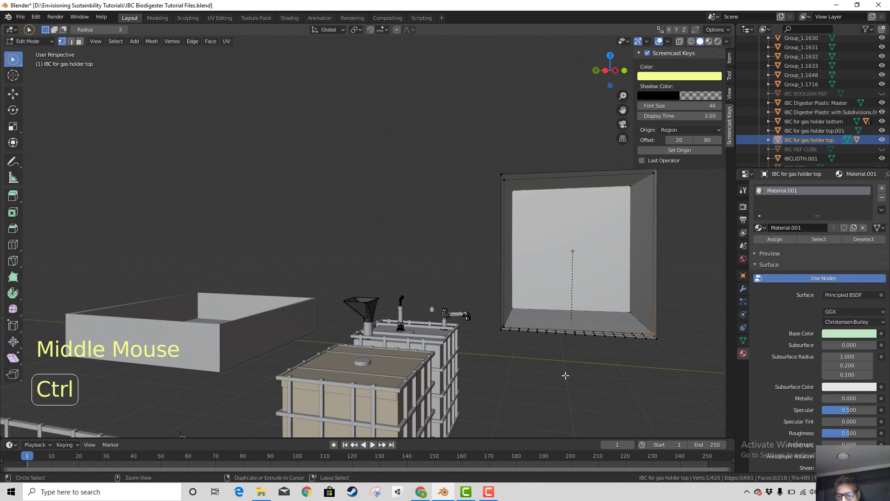
pyautogui.press('ctrl+KP_3')
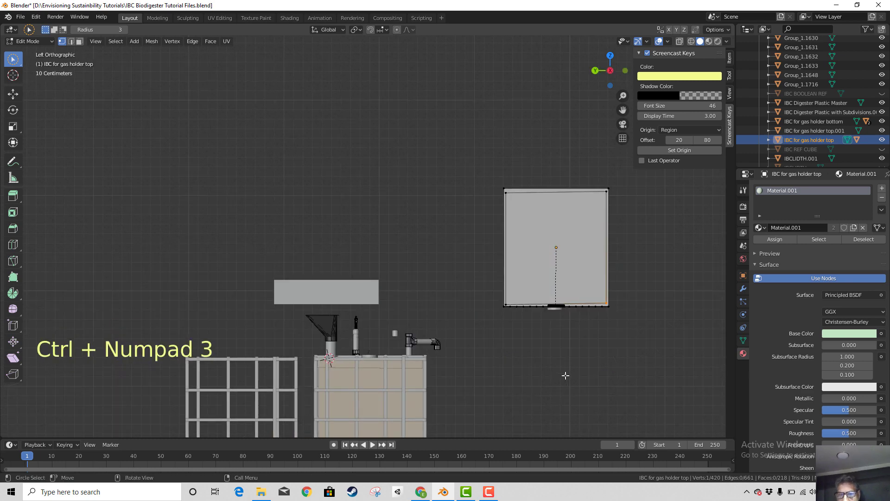
pyautogui.keyDown('shift'); pyautogui.click(506, 305); pyautogui.keyUp('shift')
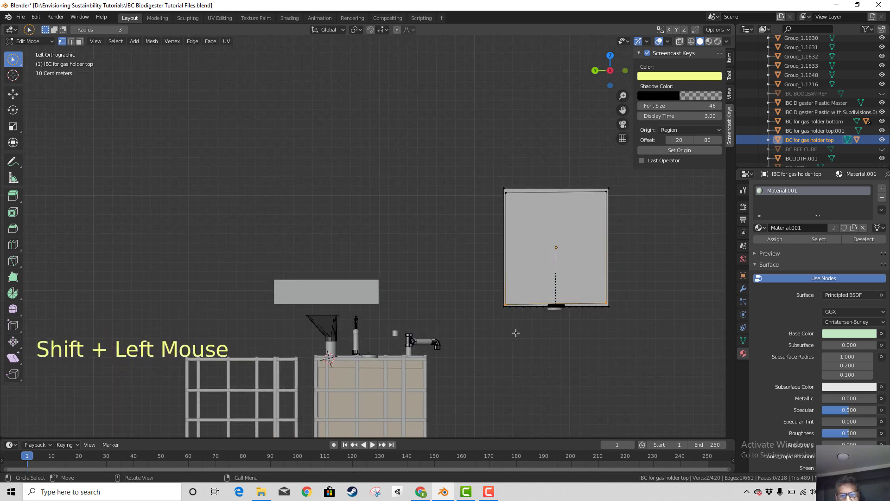
# - Select only the lower-right inner corner vertex of the opening and move it slightly within the left view
pyautogui.click(606, 304)
pyautogui.press('g')
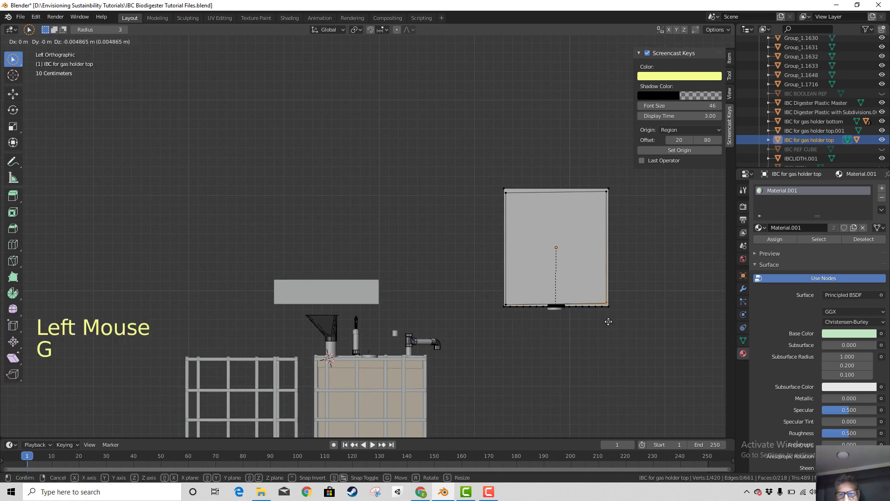
pyautogui.click(608, 321)
# - Switch the viewport to wireframe shading to see the corner vertices of the gas holder top
pyautogui.scroll(1, 600, 330)
pyautogui.press('z')
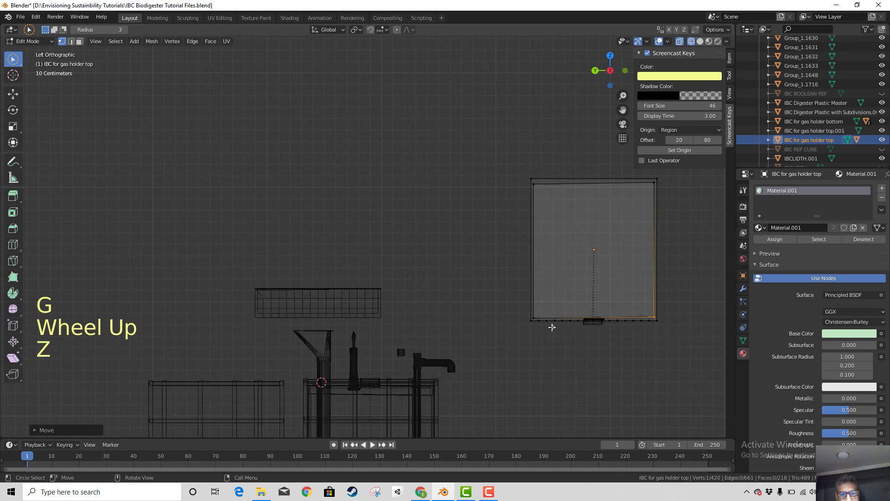
pyautogui.scroll(1, 622, 336)
pyautogui.scroll(-1, 603, 336)
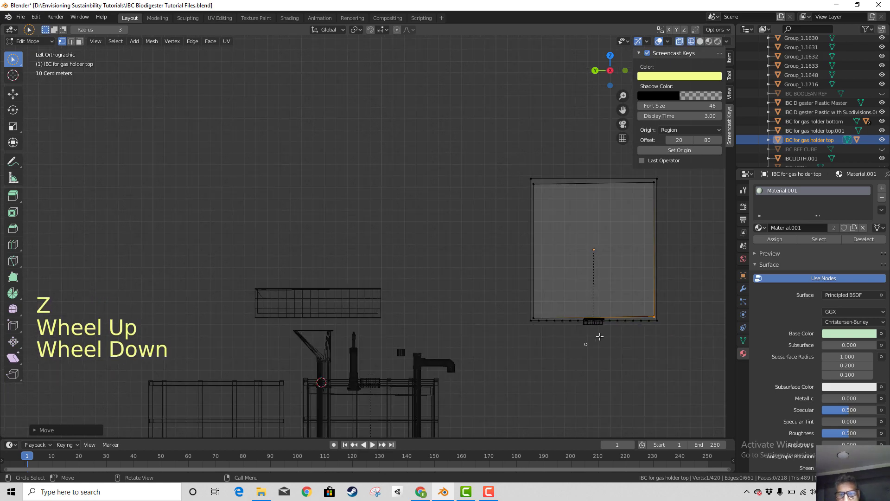
# - Lower the lower-right inner corner vertices of the gas holder top about 0.016 m and adjust the lower-left inner corner vertices slightly upward
pyautogui.click(653, 316)
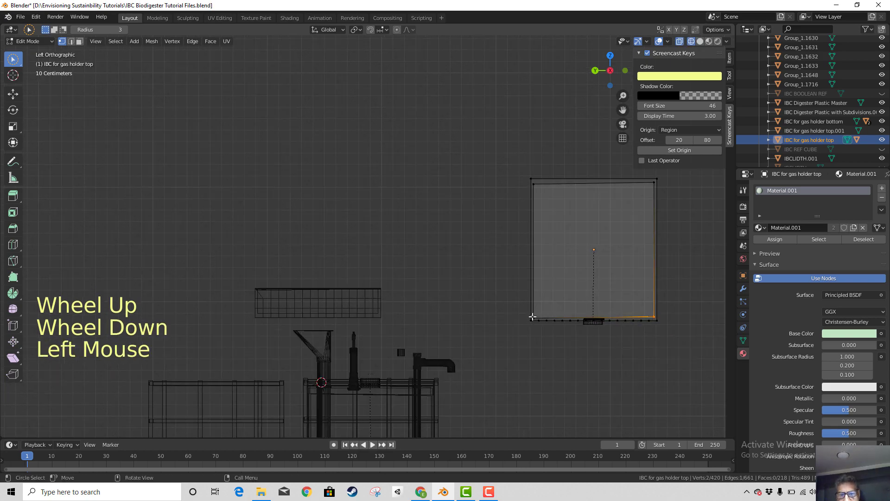
pyautogui.press('g')
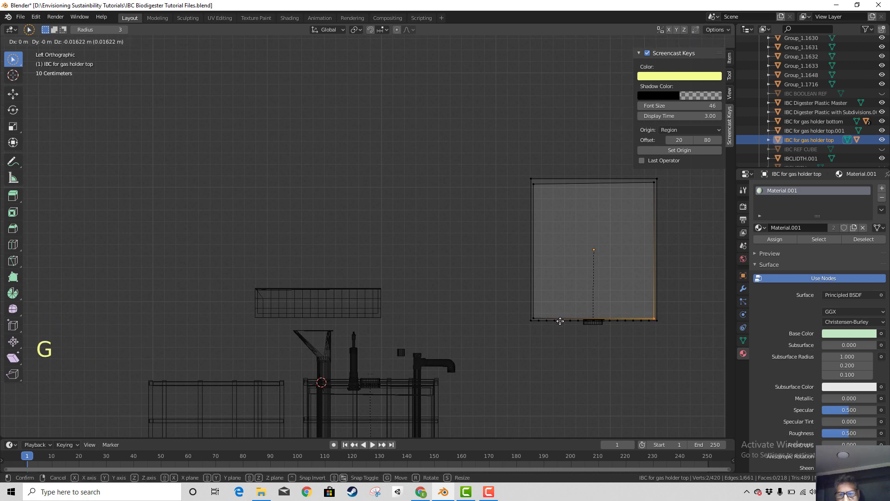
pyautogui.click(560, 320)
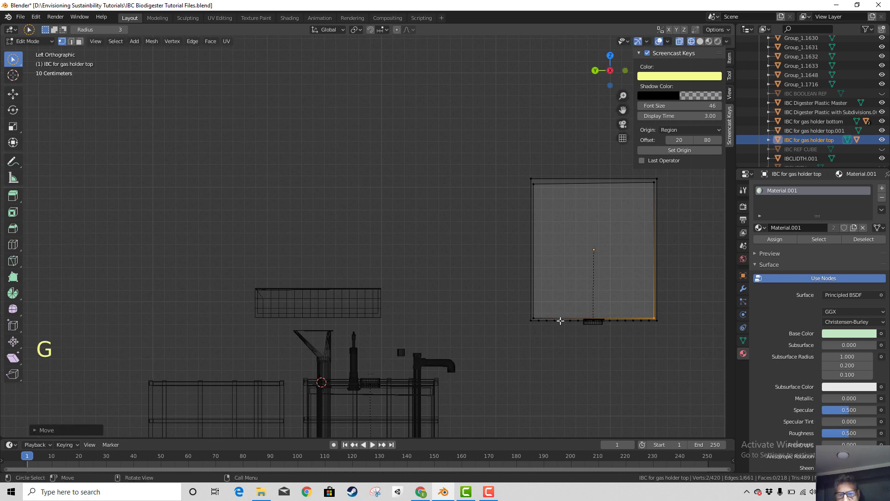
pyautogui.click(534, 319)
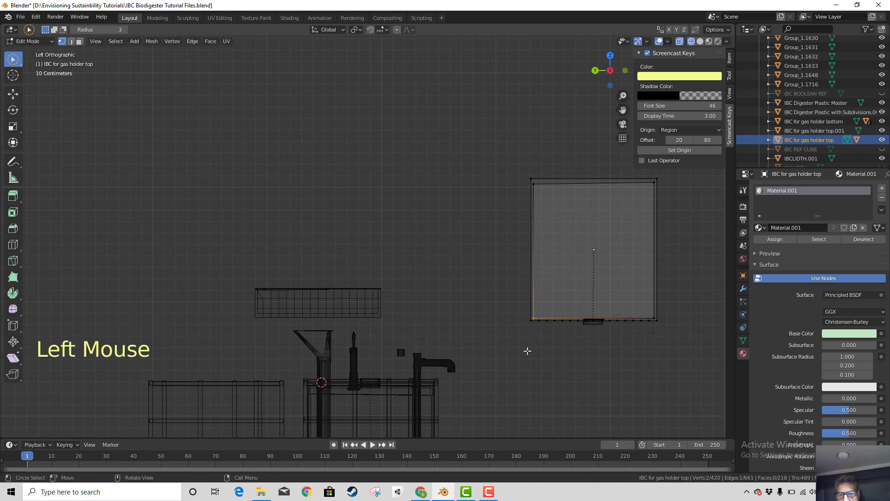
pyautogui.press('g')
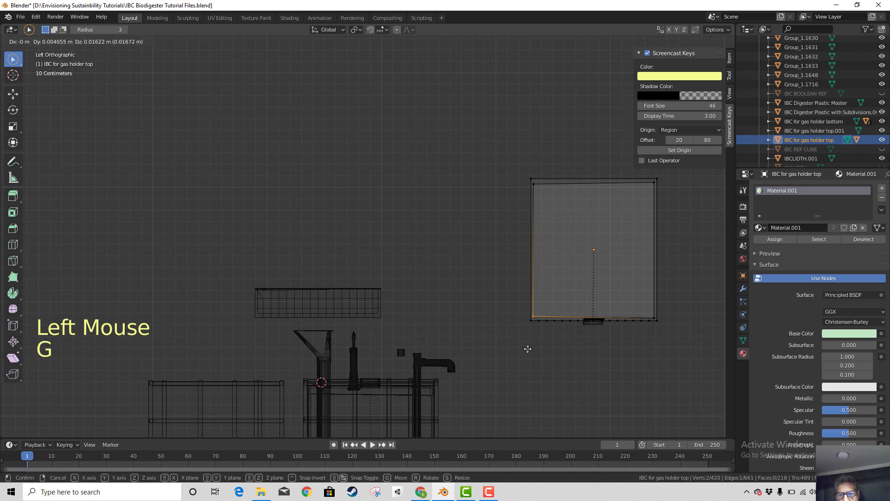
pyautogui.click(529, 348)
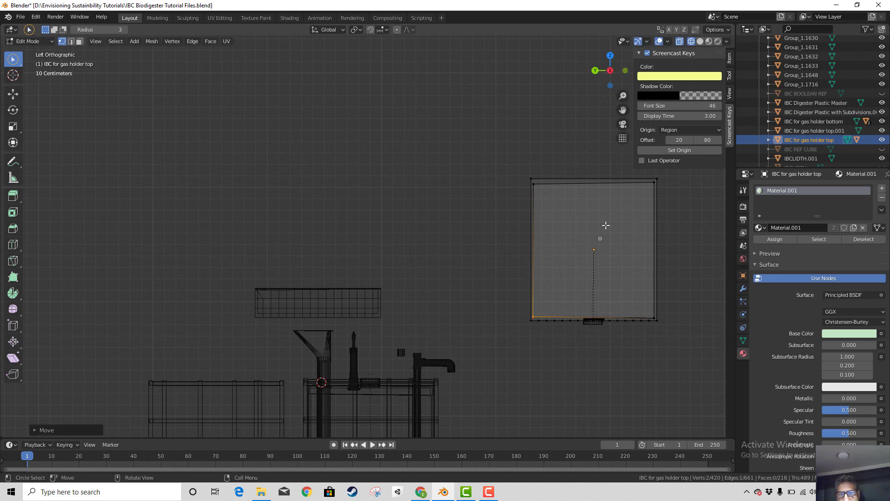
# - Raise the upper-left inner corner vertices about 0.012 m in the left orthographic view and clear the selection
pyautogui.click(533, 185)
pyautogui.click(529, 200)
pyautogui.press('g')
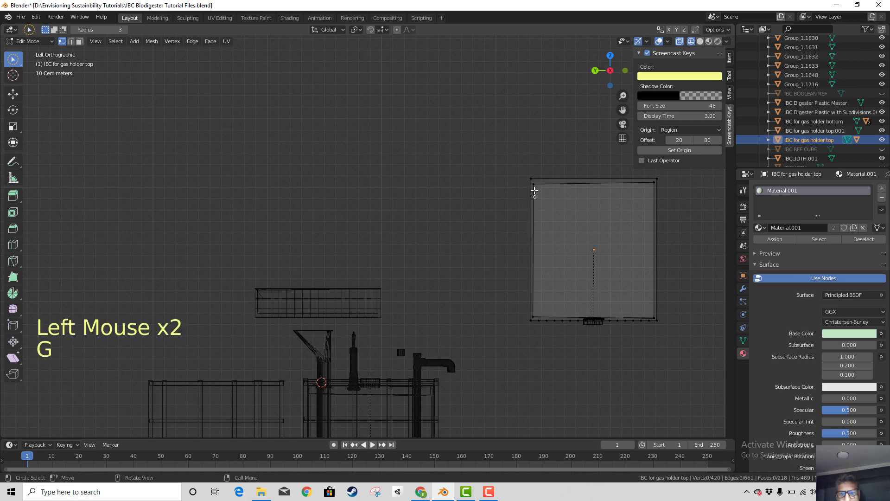
pyautogui.click(534, 185)
pyautogui.press('g')
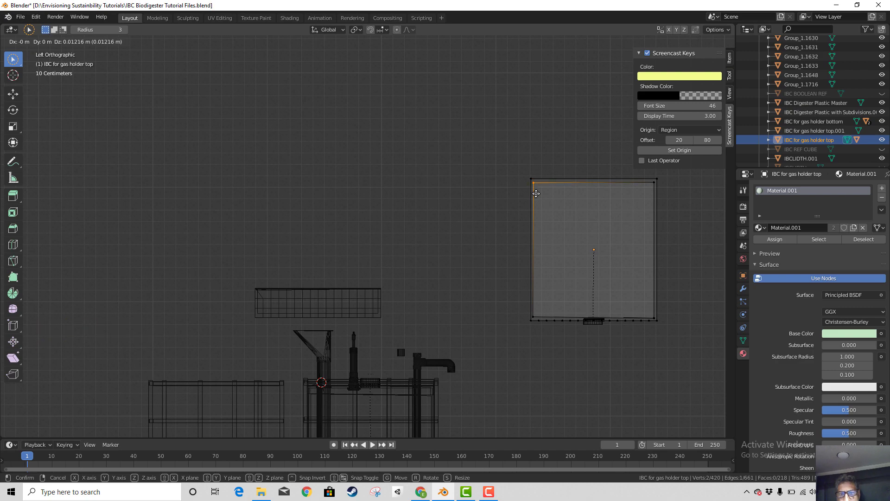
pyautogui.click(536, 193)
pyautogui.scroll(-1, 576, 281)
pyautogui.moveTo(576, 281)
pyautogui.mouseDown(button='middle')
pyautogui.moveTo(556, 289)
pyautogui.moveTo(570, 289)
pyautogui.moveTo(547, 260)
pyautogui.moveTo(558, 259)
pyautogui.moveTo(570, 280)
pyautogui.mouseUp(button='middle')
pyautogui.click(554, 288)
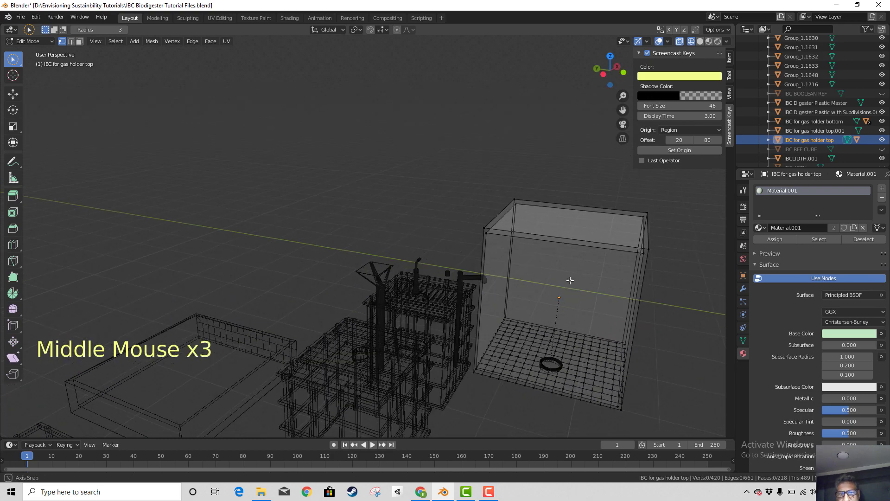
# - Create a new edge between the outer and inner vertices at the upper-left corner of the gas holder top's open side
pyautogui.scroll(-2, 572, 283)
pyautogui.moveTo(552, 317)
pyautogui.mouseDown(button='middle')
pyautogui.moveTo(580, 301)
pyautogui.moveTo(585, 334)
pyautogui.moveTo(601, 318)
pyautogui.moveTo(562, 296)
pyautogui.moveTo(599, 314)
pyautogui.moveTo(567, 318)
pyautogui.mouseUp(button='middle')
pyautogui.scroll(1, 560, 317)
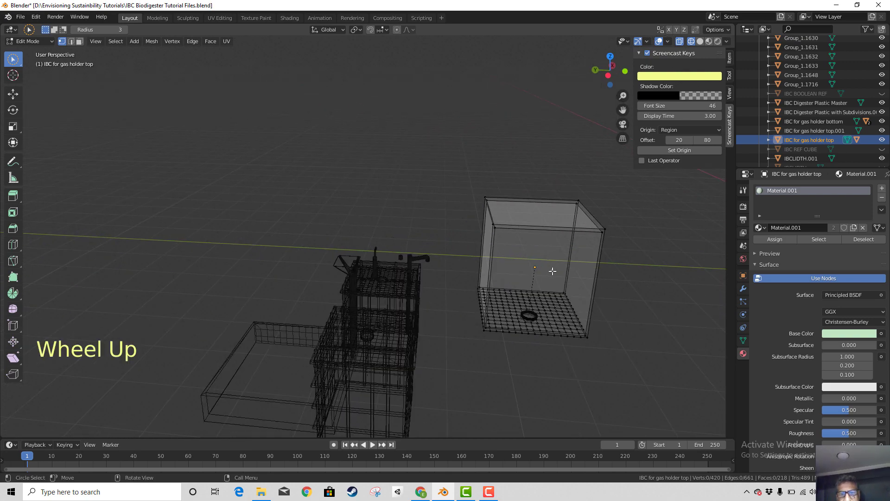
pyautogui.scroll(2, 556, 279)
pyautogui.moveTo(572, 294); pyautogui.dragTo(546, 291, button='middle')
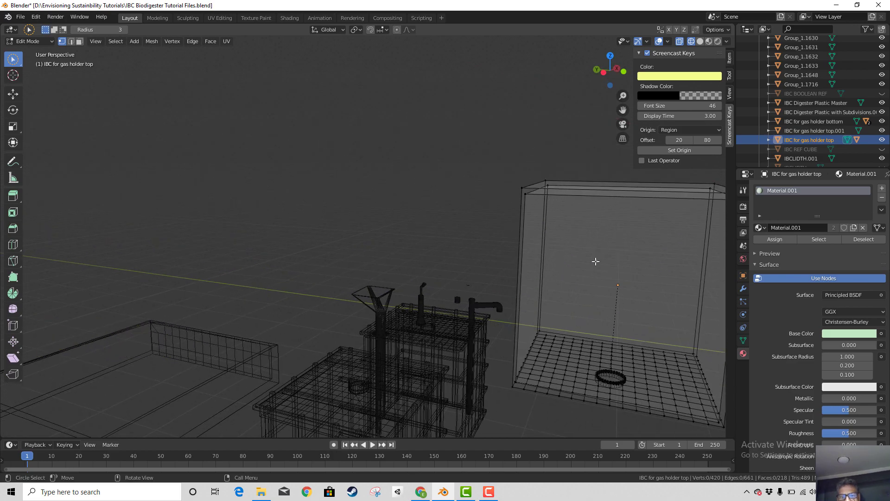
pyautogui.moveTo(595, 261); pyautogui.dragTo(520, 287, button='middle')
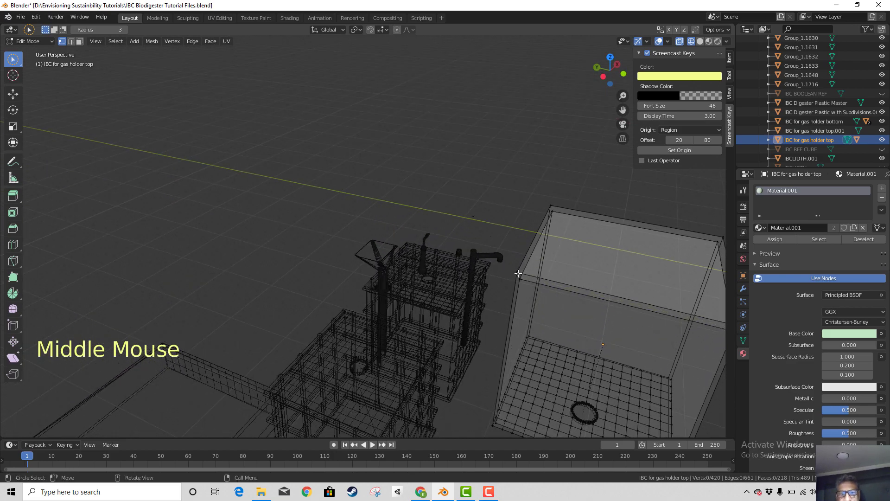
pyautogui.click(518, 274)
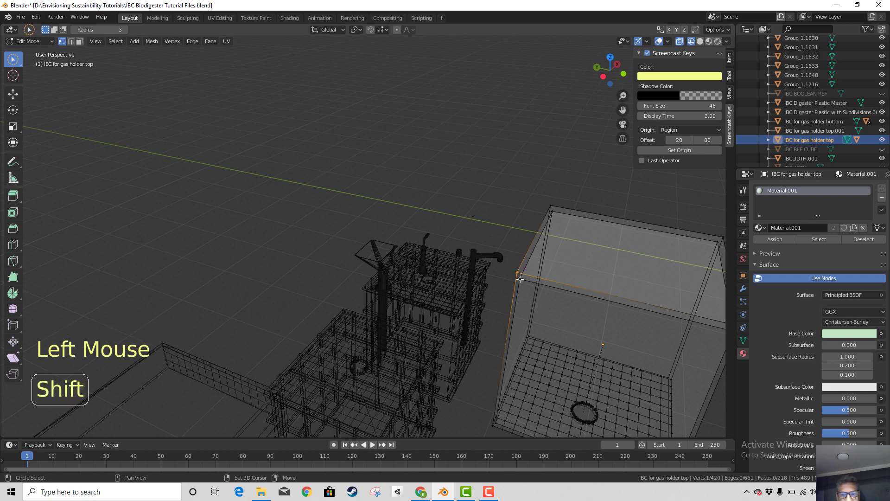
pyautogui.keyDown('shift'); pyautogui.click(520, 278); pyautogui.keyUp('shift')
pyautogui.moveTo(520, 278); pyautogui.dragTo(543, 306, button='middle')
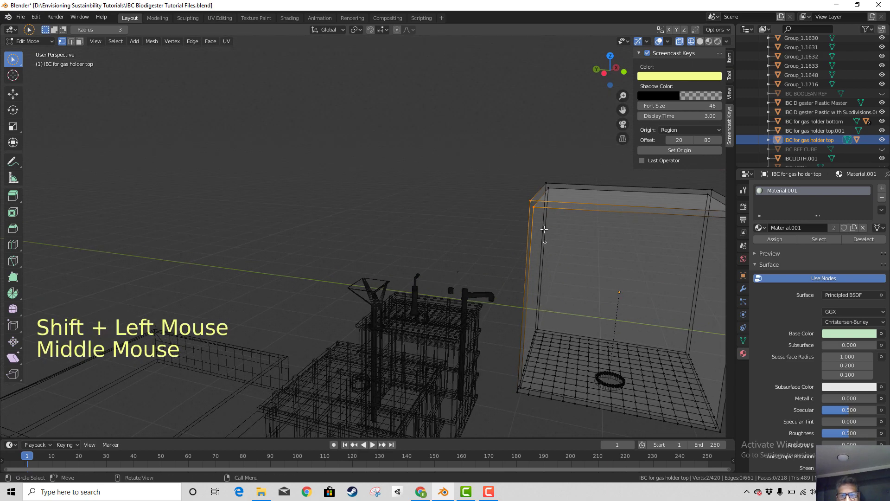
pyautogui.rightClick(533, 205)
pyautogui.click(534, 205)
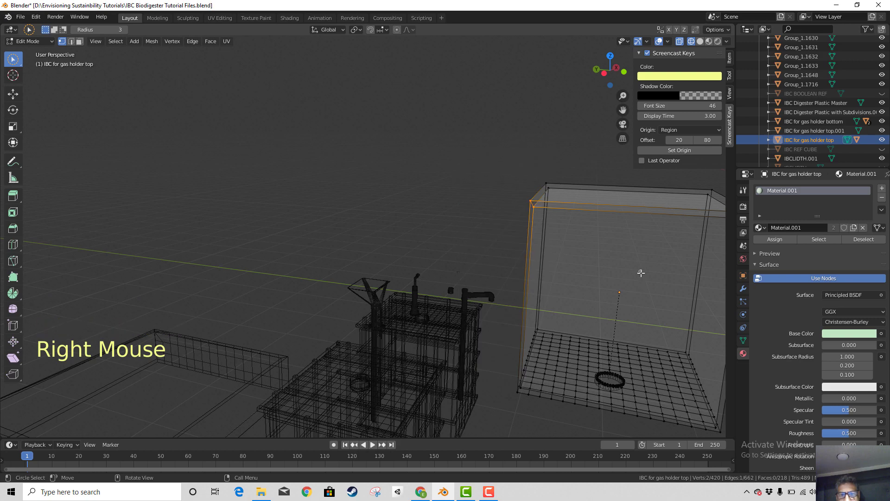
# - Create a new edge between the outer and inner vertices at the opening's upper-right corner and clear the selection
pyautogui.scroll(-2, 600, 280)
pyautogui.click(585, 226)
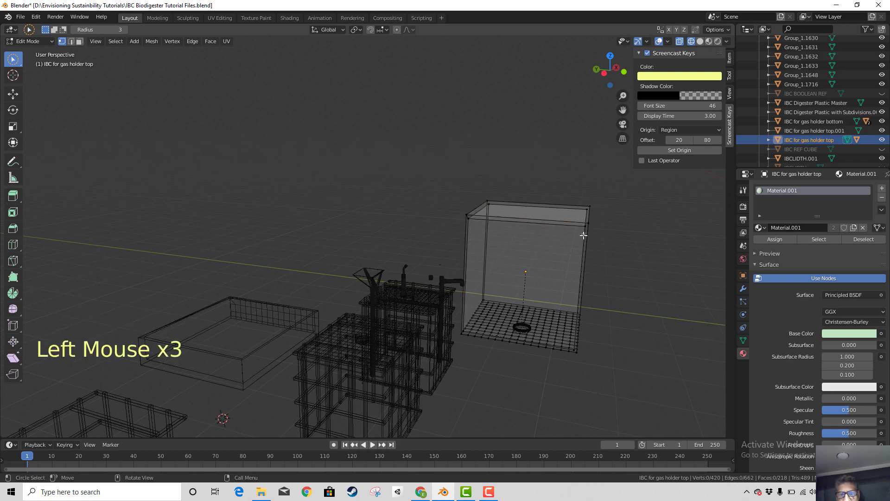
pyautogui.keyDown('shift'); pyautogui.click(587, 226); pyautogui.keyUp('shift')
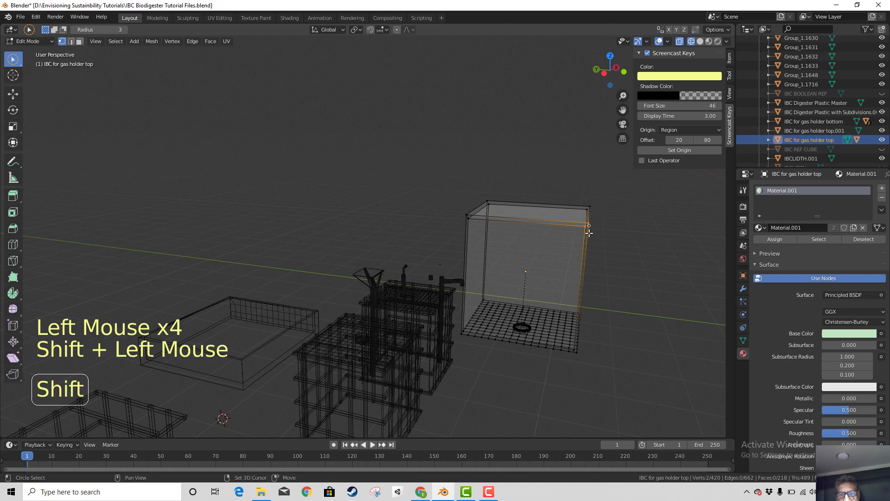
pyautogui.rightClick(575, 233)
pyautogui.click(568, 232)
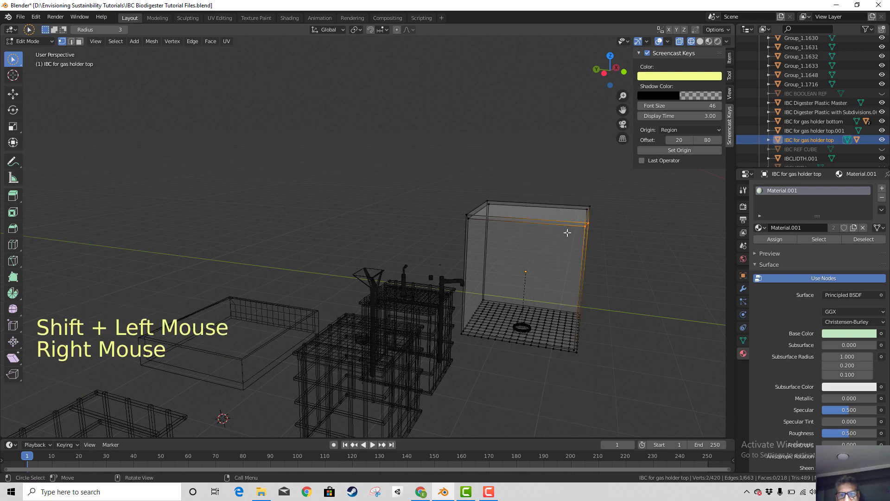
pyautogui.moveTo(569, 245); pyautogui.dragTo(548, 230, button='middle')
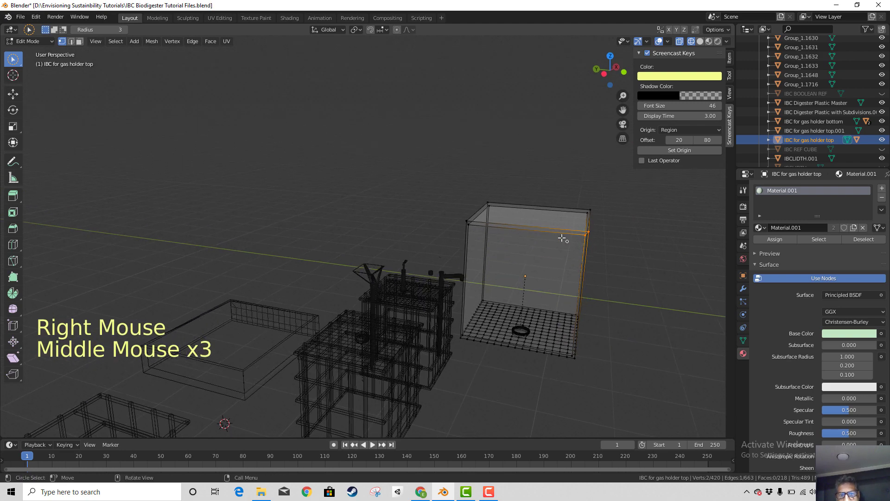
pyautogui.click(556, 245)
# - Select only the four outer and inner vertices along the opening's upper rim and fill a face between them
pyautogui.moveTo(565, 308); pyautogui.dragTo(534, 306, button='middle')
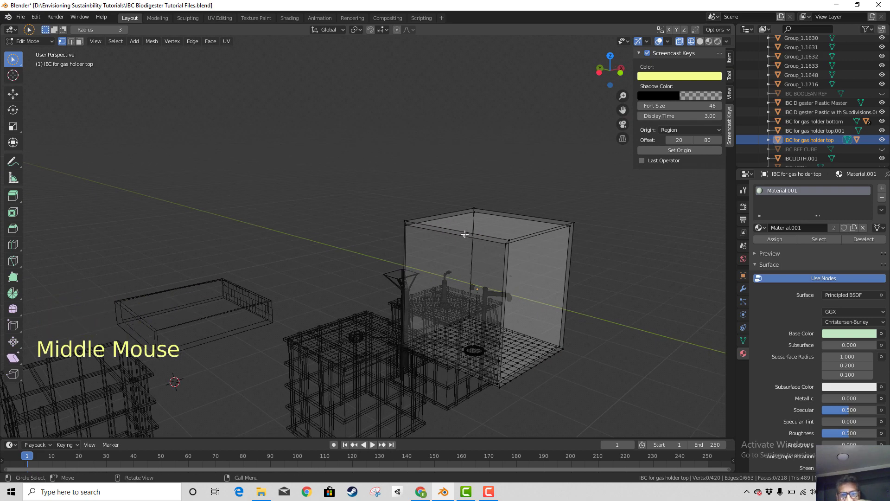
pyautogui.moveTo(464, 233); pyautogui.dragTo(452, 226, button='middle')
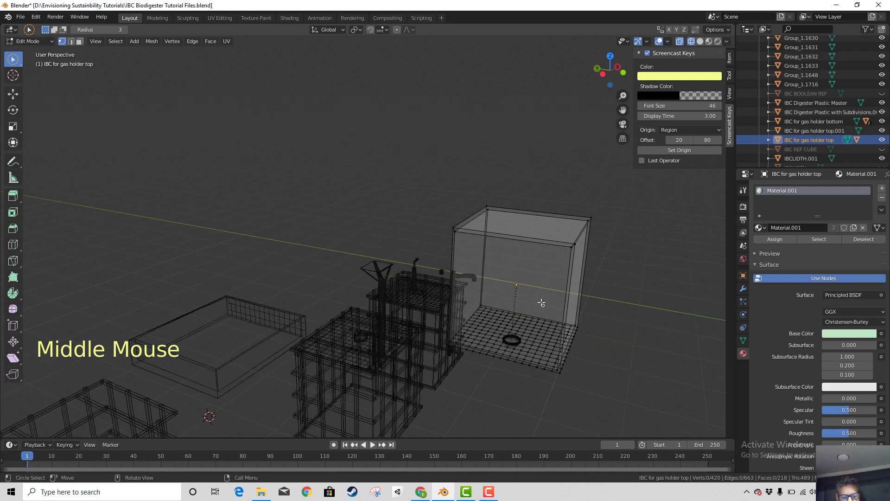
pyautogui.press('b')
pyautogui.moveTo(452, 225); pyautogui.dragTo(590, 252)
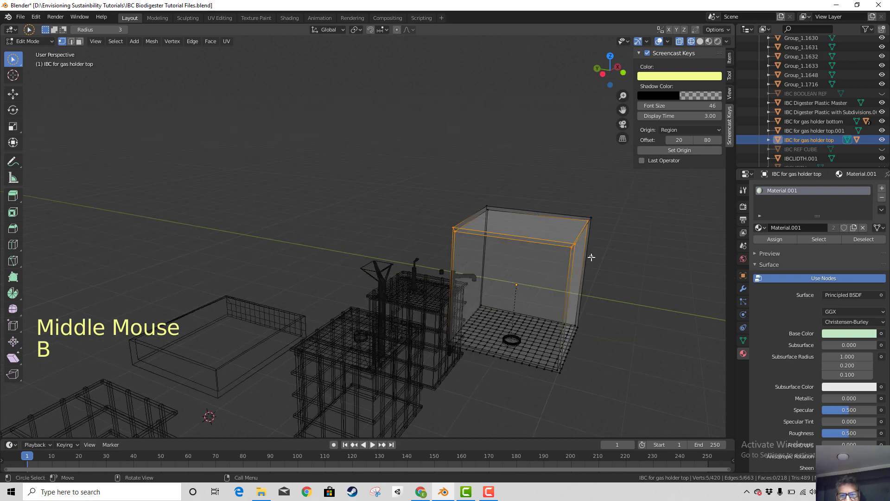
pyautogui.keyDown('shift'); pyautogui.click(591, 227); pyautogui.keyUp('shift')
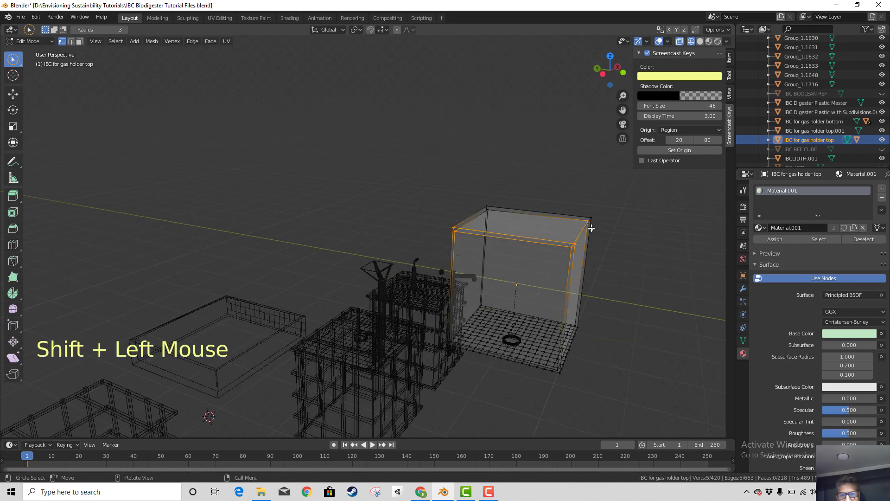
pyautogui.keyDown('ctrl'); pyautogui.click(589, 232); pyautogui.keyUp('ctrl')
pyautogui.moveTo(555, 294); pyautogui.dragTo(537, 242, button='middle')
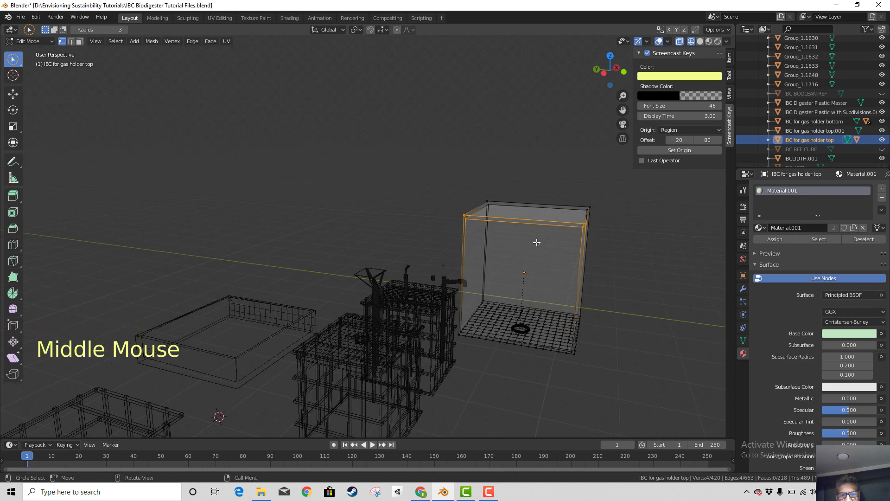
pyautogui.press('f')
pyautogui.moveTo(555, 277); pyautogui.dragTo(560, 263, button='middle')
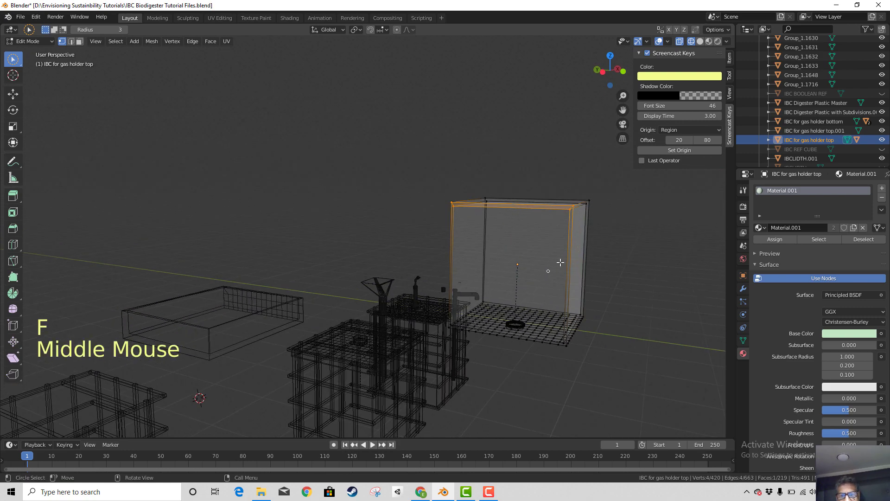
# - Create a new edge between the outer and inner vertices at the opening's lower-right corner
pyautogui.moveTo(576, 350); pyautogui.dragTo(581, 340, button='middle')
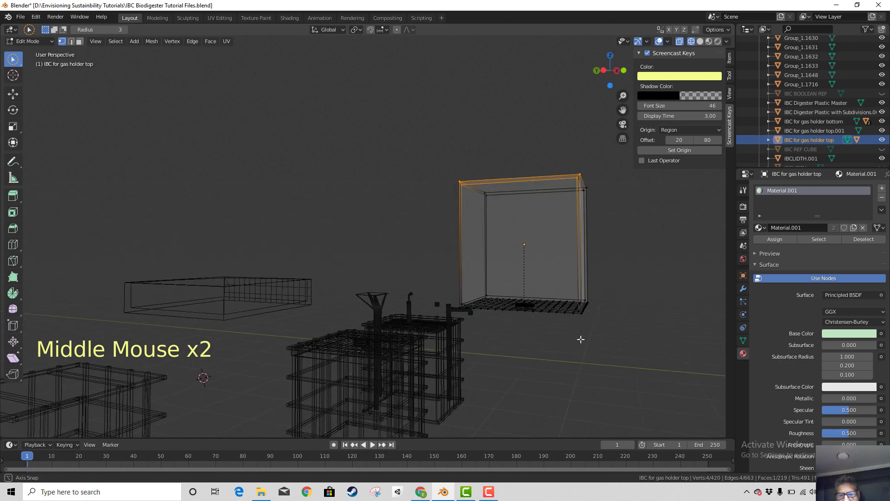
pyautogui.click(581, 312)
pyautogui.click(580, 309)
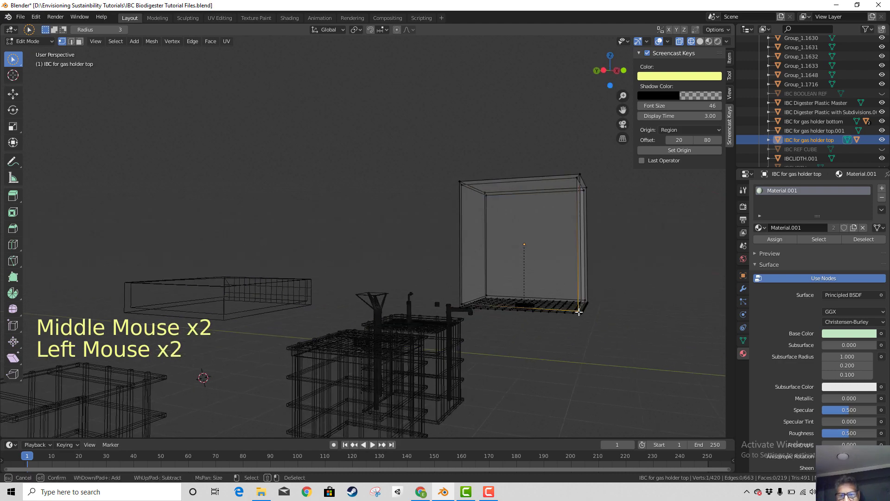
pyautogui.keyDown('shift'); pyautogui.click(581, 315); pyautogui.keyUp('shift')
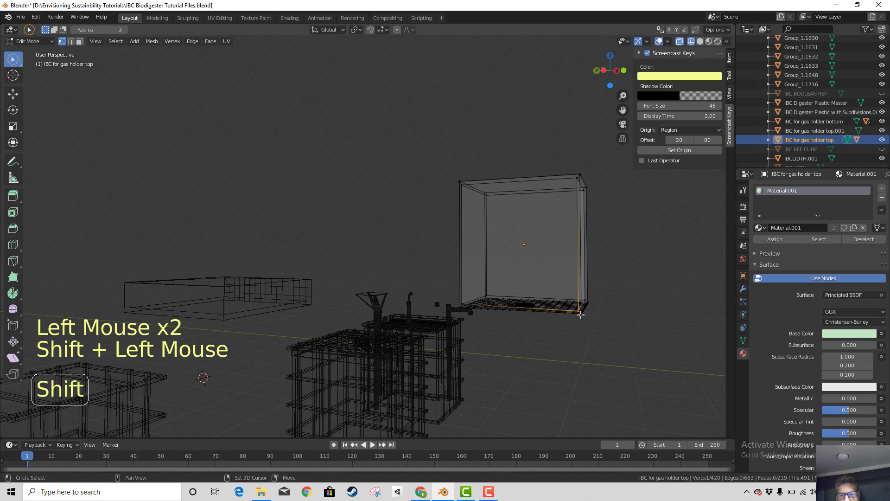
pyautogui.rightClick(566, 289)
pyautogui.click(565, 290)
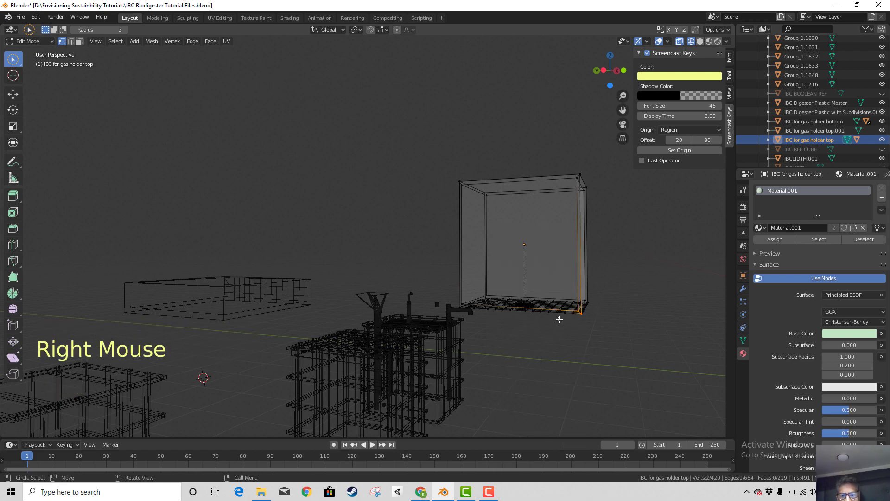
# - Create a new edge from the outer and inner vertices at the opening's lower-left corner
pyautogui.scroll(-2, 559, 319)
pyautogui.keyDown('shift'); pyautogui.moveTo(501, 326); pyautogui.dragTo(435, 258, button='middle'); pyautogui.keyUp('shift')
pyautogui.scroll(3, 617, 354)
pyautogui.scroll(2, 441, 288)
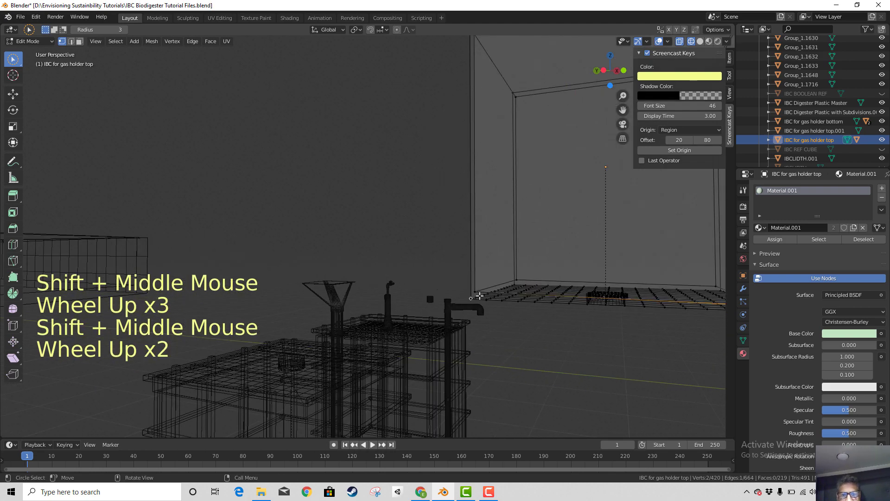
pyautogui.click(474, 297)
pyautogui.click(474, 292)
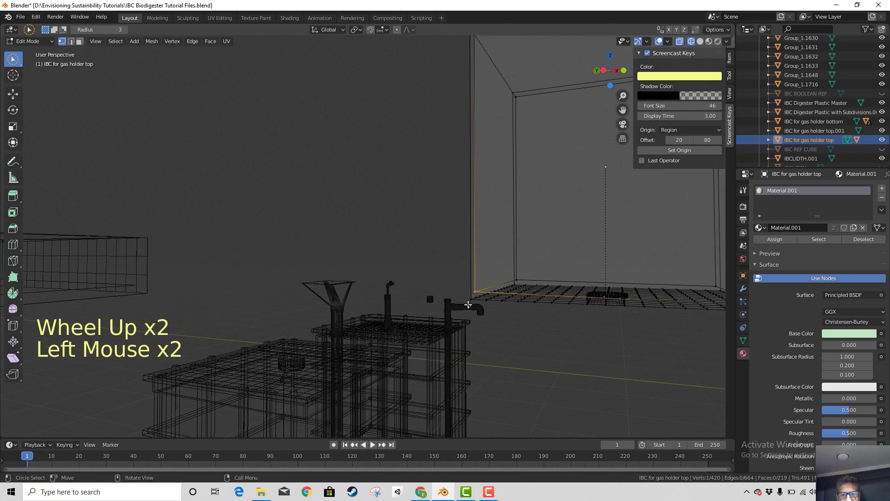
pyautogui.keyDown('shift'); pyautogui.click(472, 300); pyautogui.keyUp('shift')
pyautogui.rightClick(485, 274)
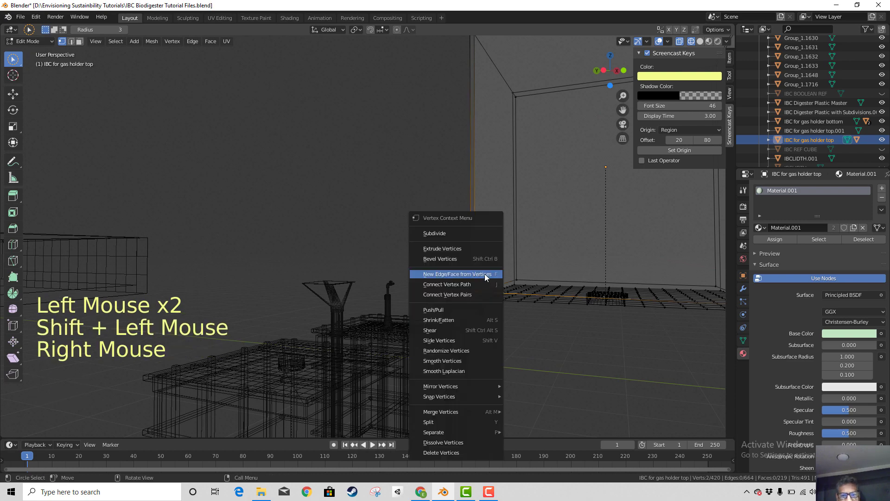
# - Add the lower-right corner's outer and inner vertices to the selection and fill a face along the opening's lower rim
pyautogui.moveTo(557, 329); pyautogui.dragTo(575, 307, button='middle')
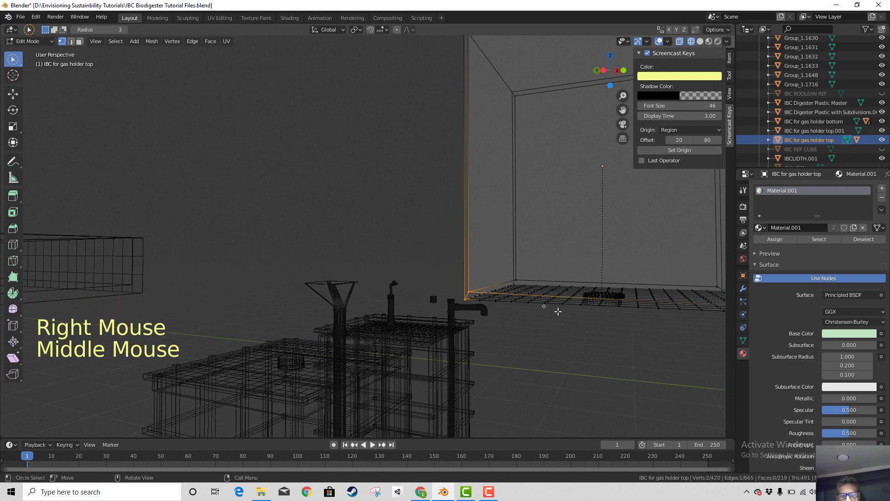
pyautogui.scroll(-1, 558, 311)
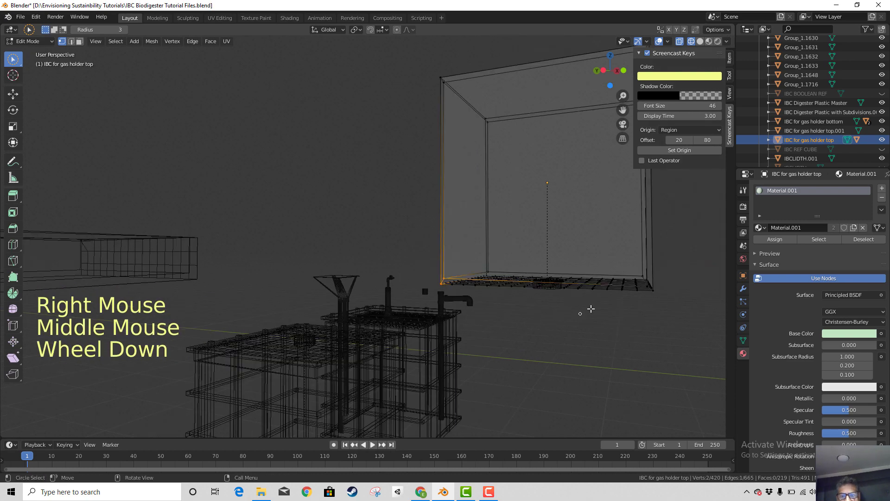
pyautogui.keyDown('shift'); pyautogui.click(653, 289); pyautogui.keyUp('shift')
pyautogui.keyDown('shift'); pyautogui.click(652, 289); pyautogui.keyUp('shift')
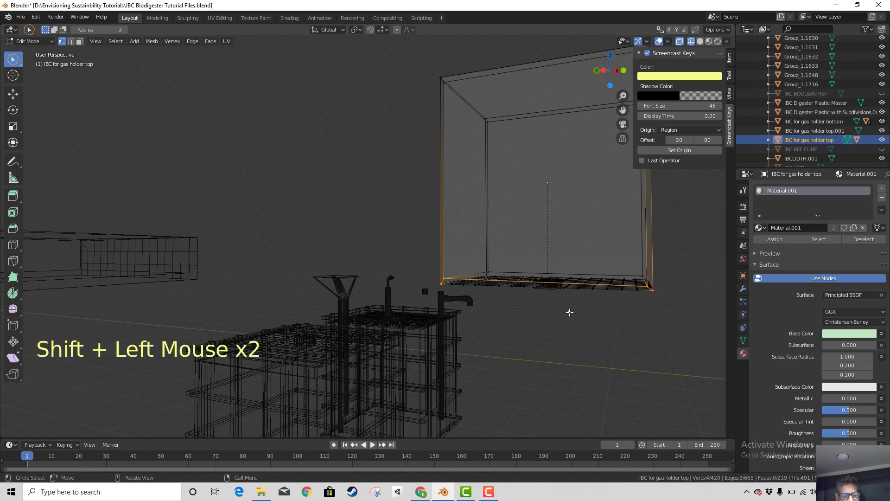
pyautogui.press('f')
pyautogui.moveTo(551, 315); pyautogui.dragTo(510, 256, button='middle')
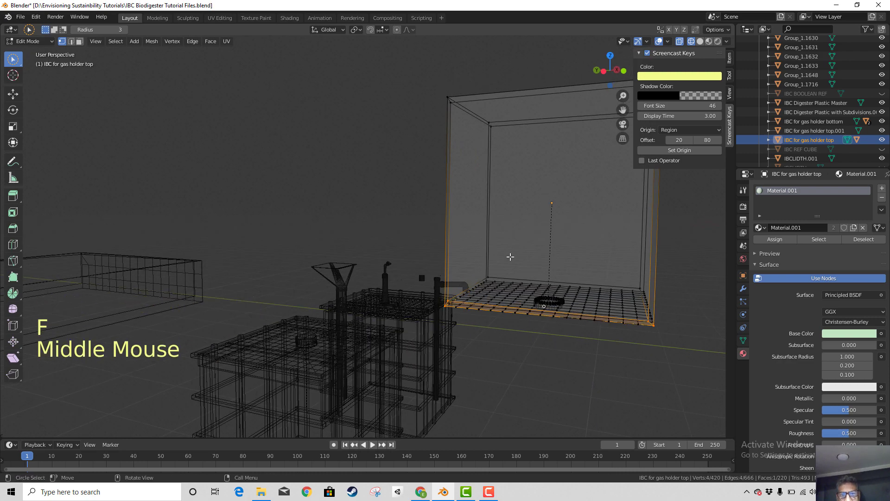
# - Select the outer and inner vertices at the opening's upper-left and lower-left corners and fill a face along the left rim
pyautogui.click(447, 97)
pyautogui.keyDown('shift'); pyautogui.click(450, 102); pyautogui.keyUp('shift')
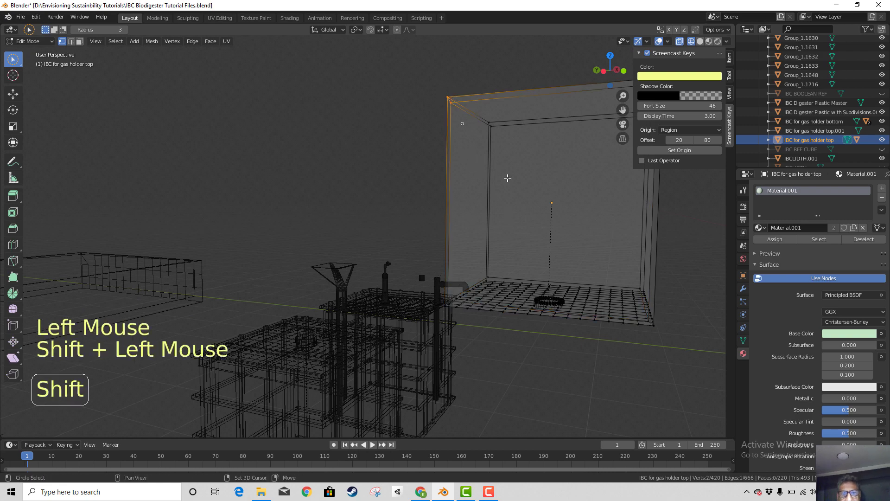
pyautogui.moveTo(508, 177); pyautogui.dragTo(484, 292, button='middle')
pyautogui.keyDown('shift'); pyautogui.click(478, 287); pyautogui.keyUp('shift')
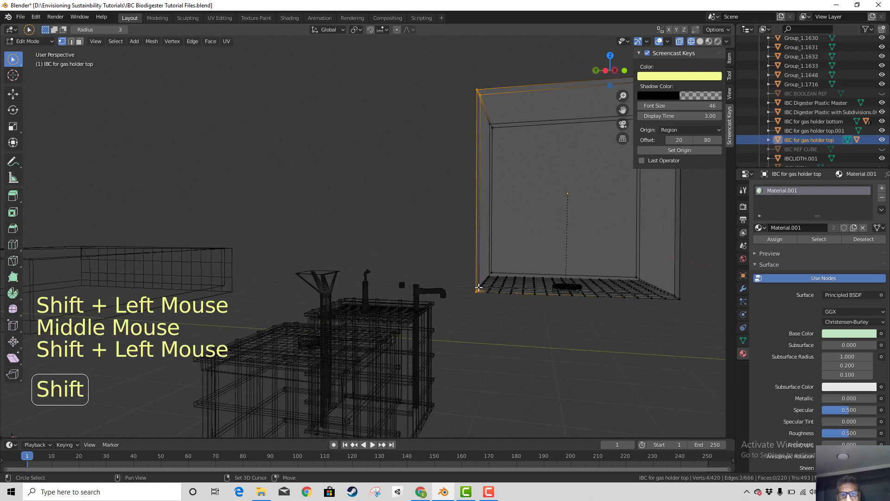
pyautogui.keyDown('shift'); pyautogui.click(529, 297); pyautogui.keyUp('shift')
pyautogui.press('f')
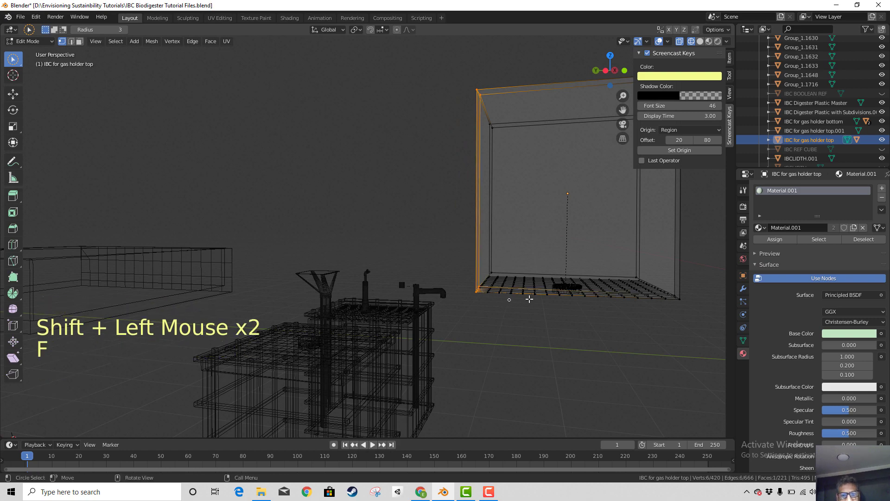
# - Select the outer and inner vertices at the opening's lower-right and upper-right corners and fill a face along the right rim
pyautogui.click(681, 298)
pyautogui.click(677, 298)
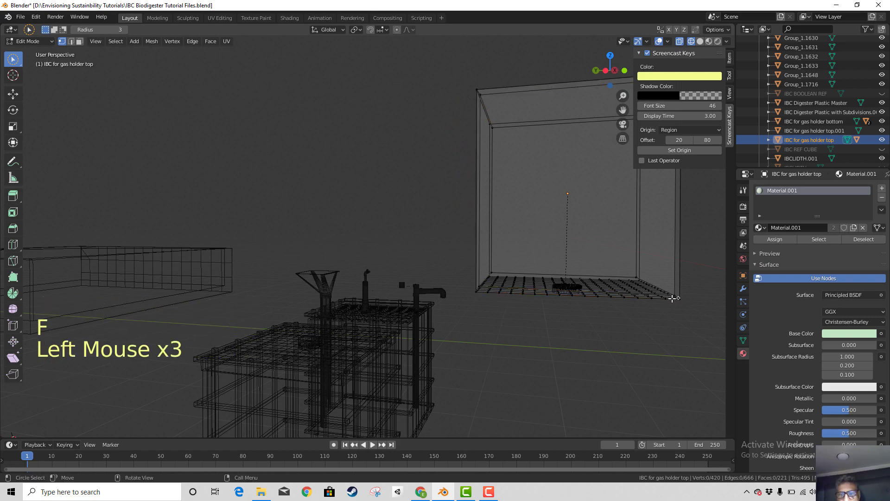
pyautogui.click(676, 301)
pyautogui.scroll(2, 684, 310)
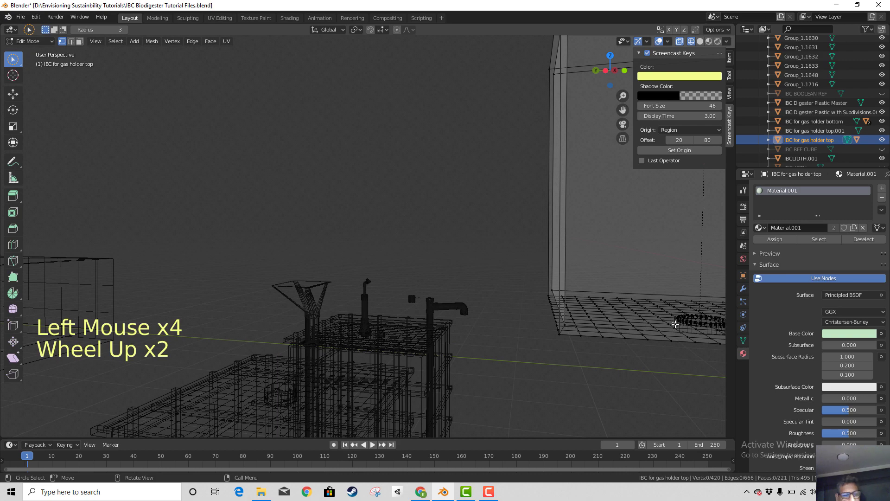
pyautogui.keyDown('shift'); pyautogui.moveTo(675, 324); pyautogui.dragTo(518, 353, button='middle'); pyautogui.keyUp('shift')
pyautogui.click(528, 344)
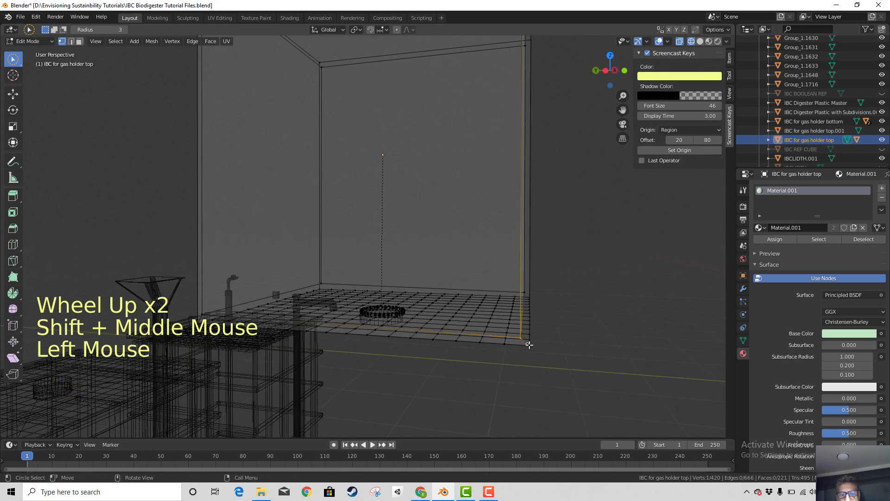
pyautogui.keyDown('shift'); pyautogui.click(551, 270); pyautogui.keyUp('shift')
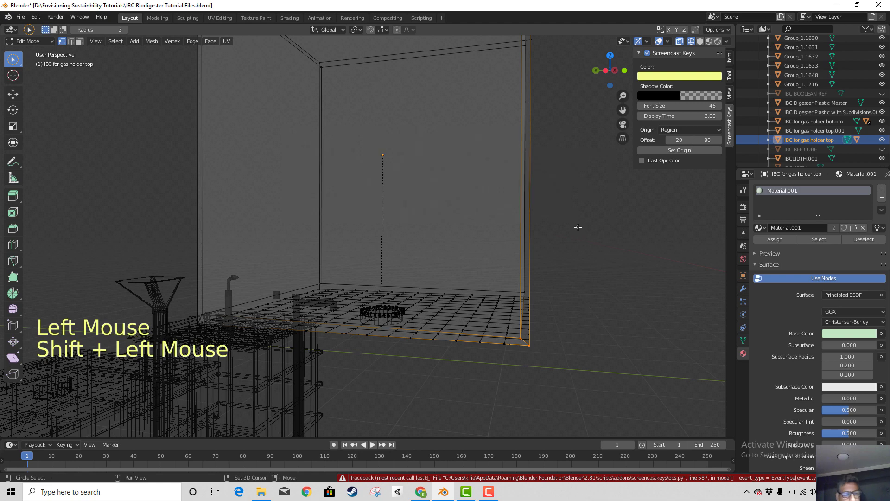
pyautogui.keyDown('shift'); pyautogui.moveTo(578, 227); pyautogui.dragTo(596, 368, button='middle'); pyautogui.keyUp('shift')
pyautogui.keyDown('shift'); pyautogui.click(564, 177); pyautogui.keyUp('shift')
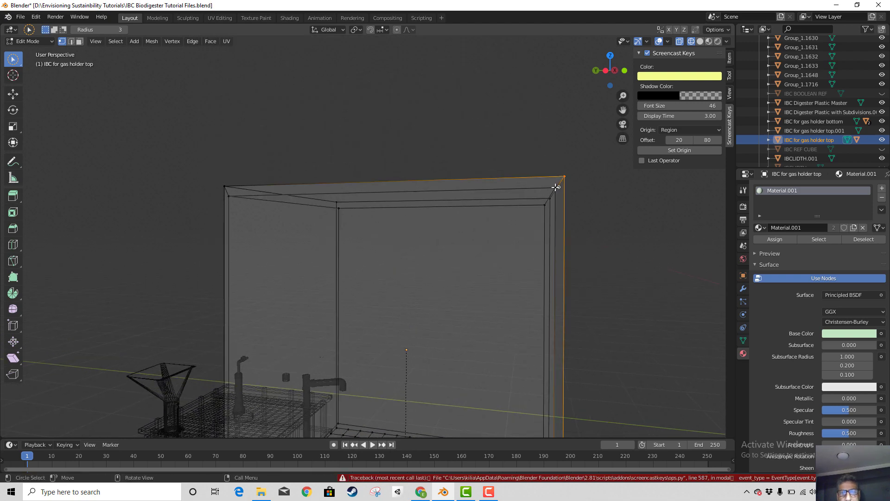
pyautogui.keyDown('shift'); pyautogui.click(554, 191); pyautogui.keyUp('shift')
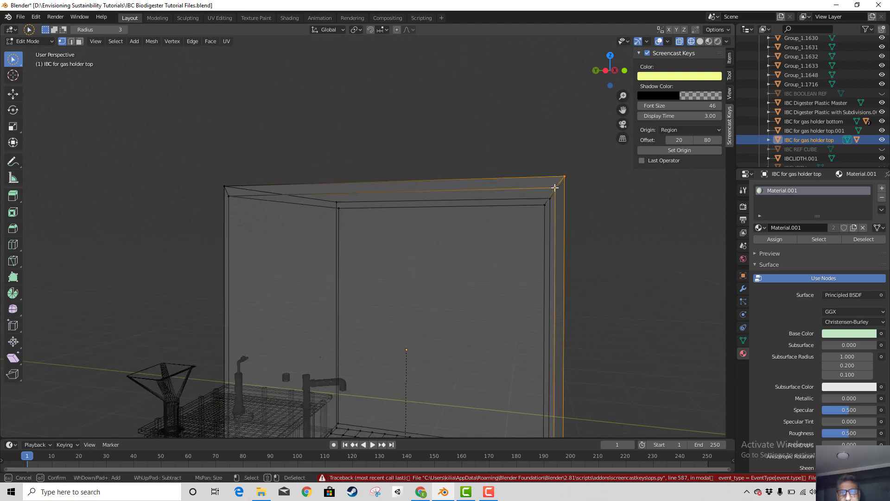
pyautogui.scroll(-4, 581, 253)
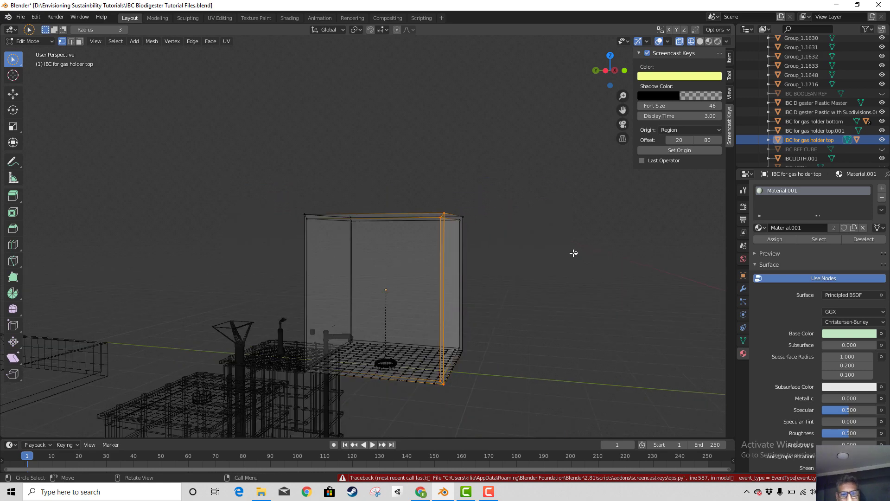
pyautogui.moveTo(552, 284); pyautogui.dragTo(570, 272, button='middle')
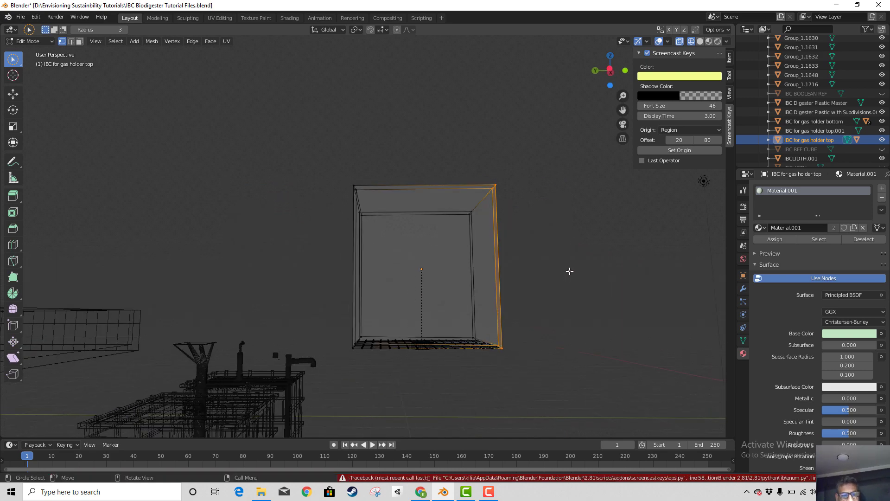
# - Return to Object Mode and switch the viewport to solid shading to inspect the closed rim
pyautogui.press('Tab')
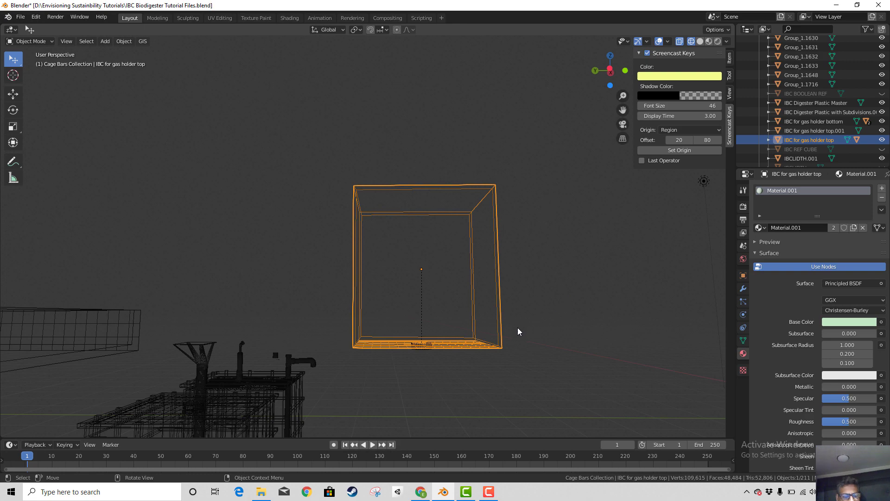
pyautogui.press('z')
pyautogui.click(556, 341)
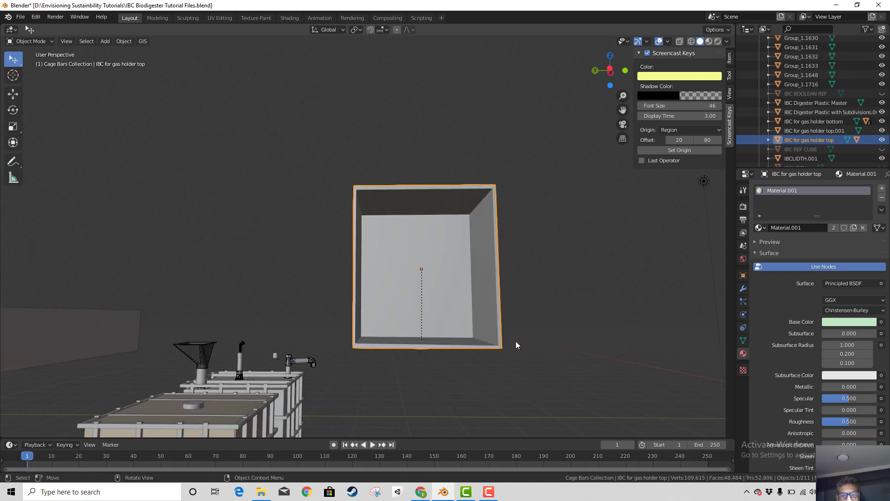
pyautogui.moveTo(516, 341); pyautogui.dragTo(503, 363, button='middle')
pyautogui.scroll(-4, 507, 341)
pyautogui.scroll(3, 479, 337)
pyautogui.scroll(-4, 480, 336)
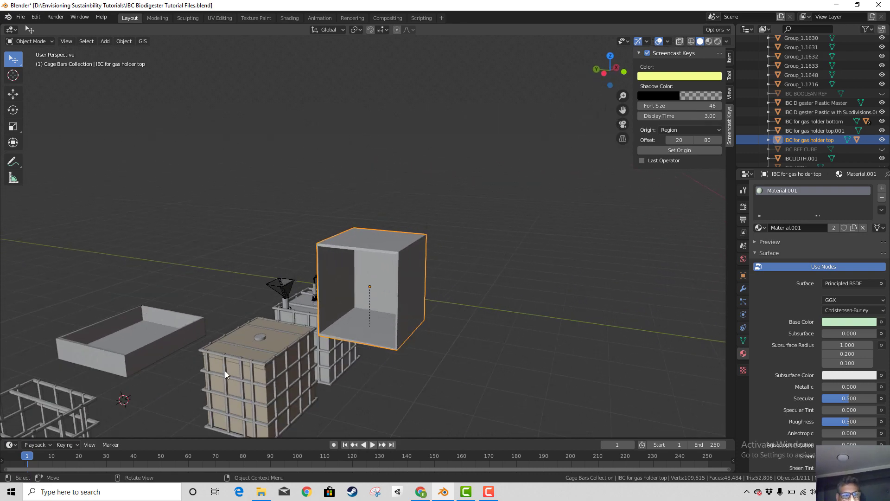
# - Try to rotate the IBC gas holder top 90 degrees about the global Y axis
pyautogui.click(140, 357)
pyautogui.click(401, 291)
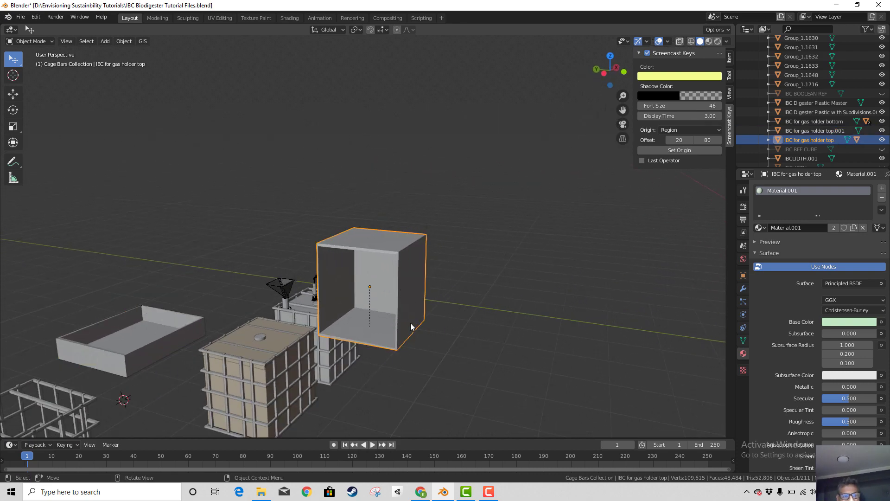
pyautogui.write('ry')
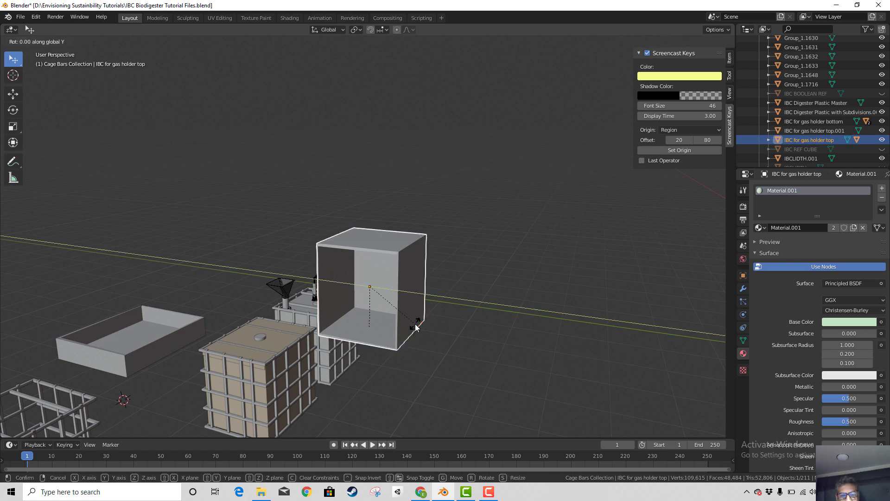
pyautogui.write('90')
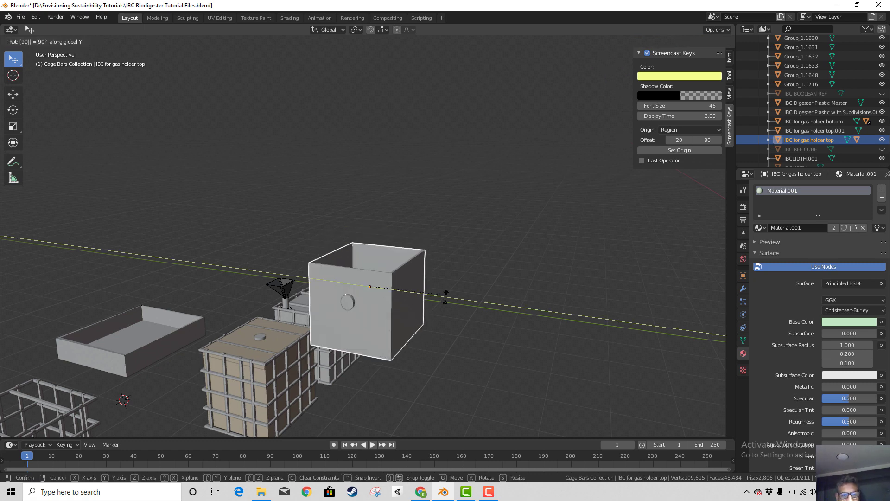
pyautogui.press('Return')
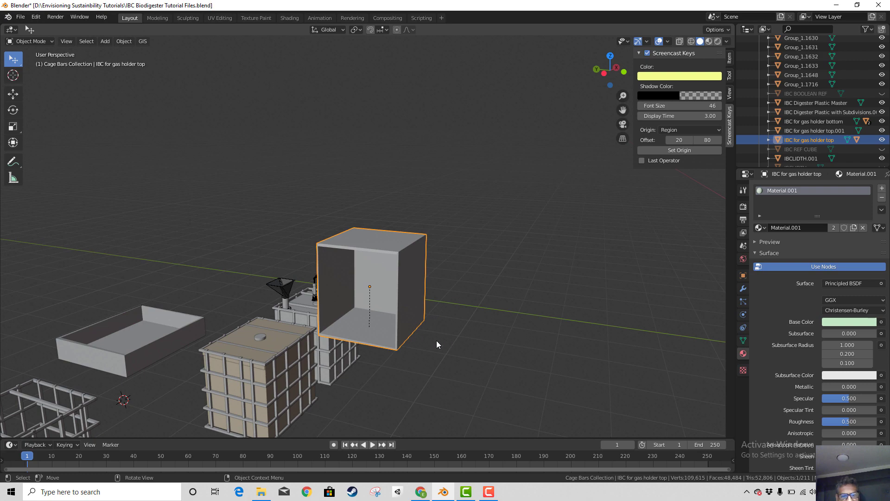
pyautogui.moveTo(446, 344); pyautogui.dragTo(385, 344, button='middle')
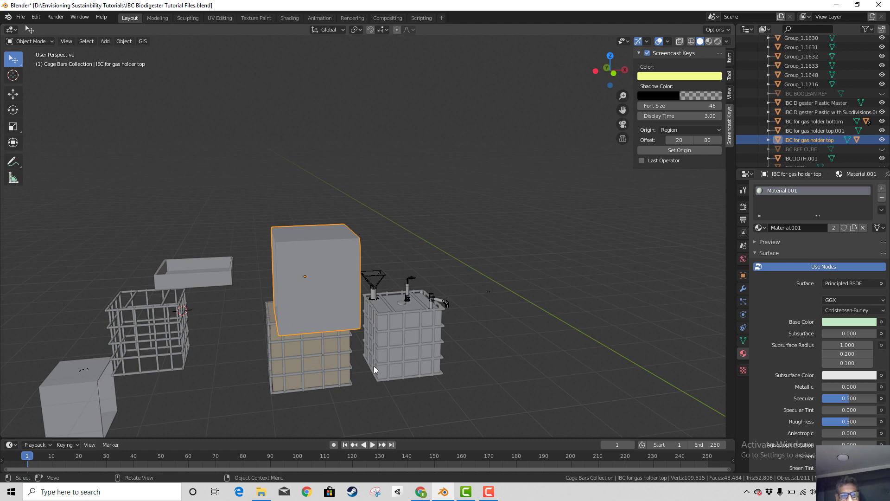
pyautogui.press('r')
pyautogui.press('Escape')
pyautogui.moveTo(313, 256); pyautogui.dragTo(390, 319, button='middle')
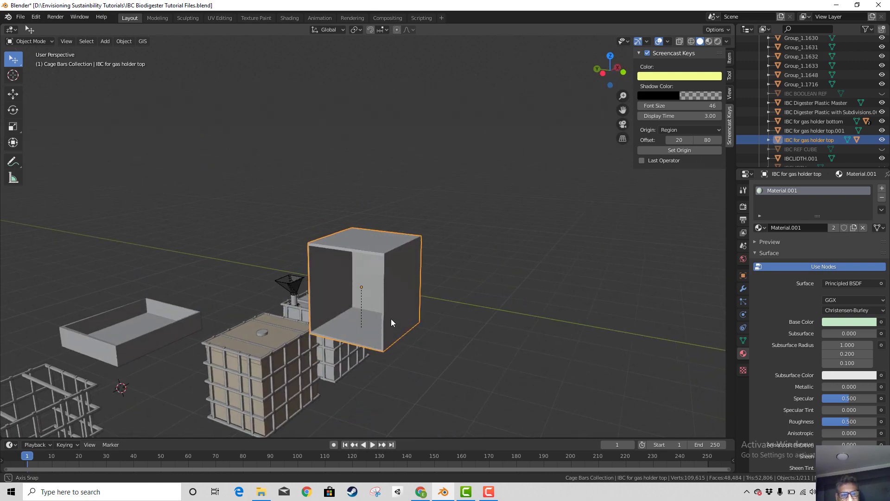
# - Select the shallow open tray, IBC for gas holder top.001, and move it next to the gas holder top's open side
pyautogui.click(137, 344)
pyautogui.press('r')
pyautogui.press('Escape')
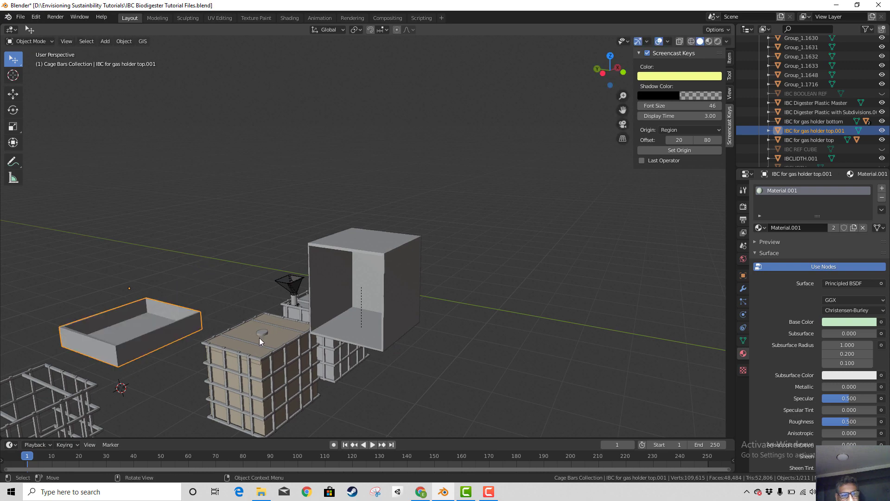
pyautogui.press('g')
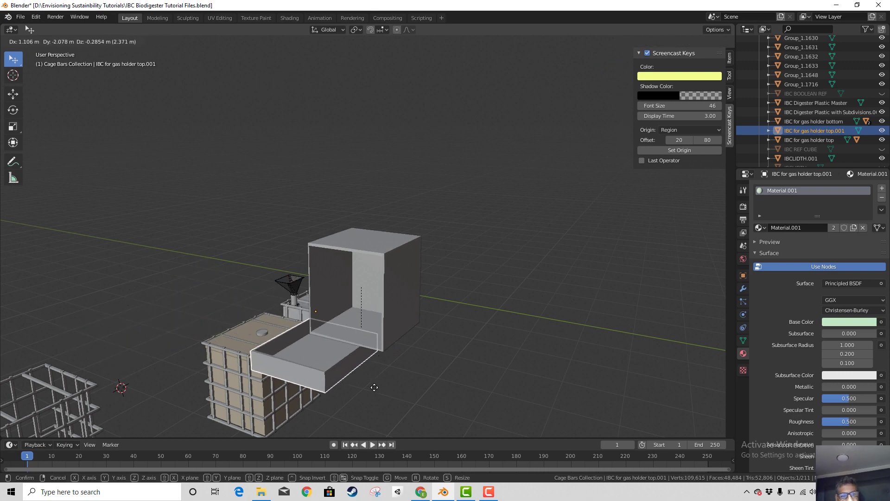
pyautogui.click(364, 412)
pyautogui.moveTo(425, 423); pyautogui.dragTo(369, 390, button='middle')
pyautogui.moveTo(287, 341); pyautogui.dragTo(260, 311)
pyautogui.moveTo(274, 336); pyautogui.dragTo(265, 360, button='middle')
# - Rotate the shallow tray 90 degrees about the global Y axis
pyautogui.press('r')
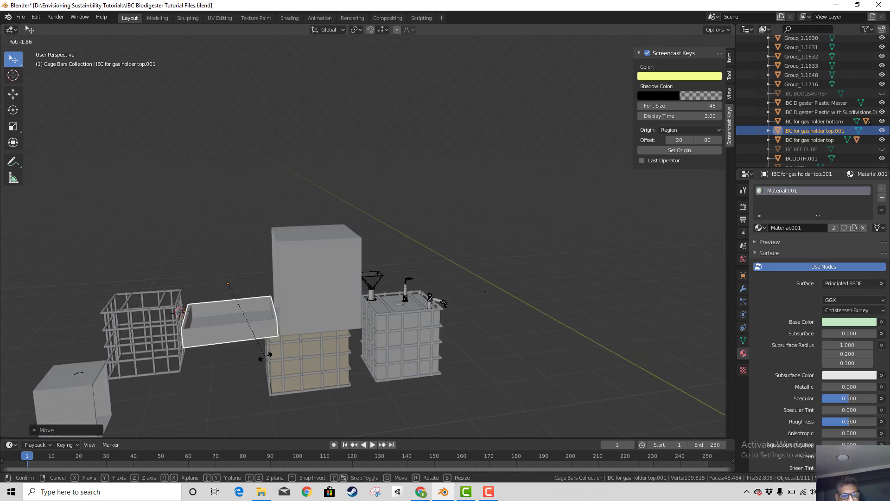
pyautogui.press('y')
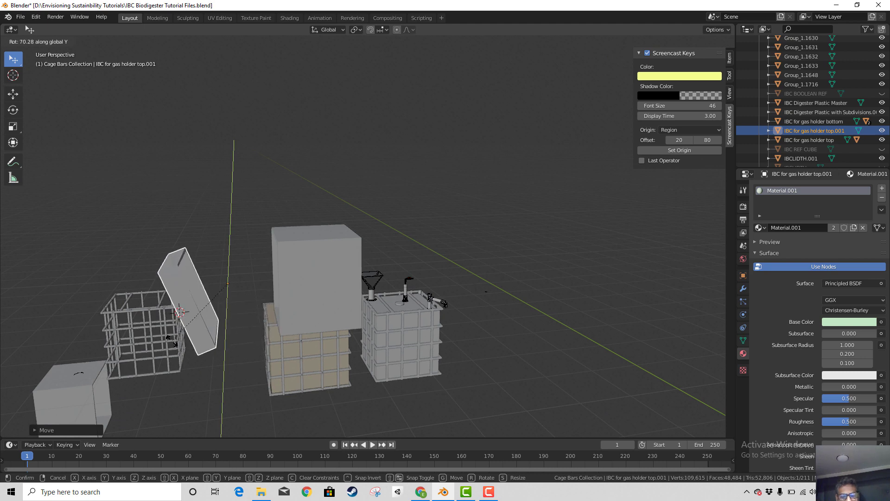
pyautogui.write('90')
pyautogui.press('Return')
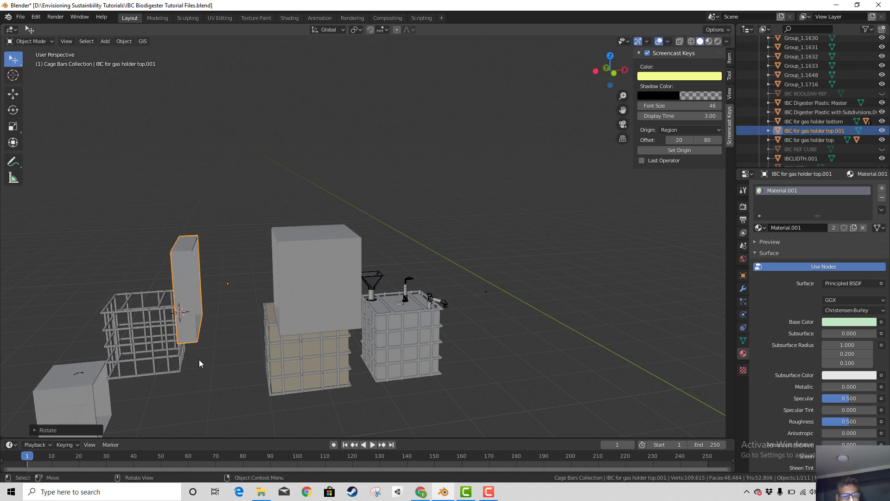
# - Move the upright tray about 1.09 m toward the gas holder top's open side and clear the selection
pyautogui.press('g')
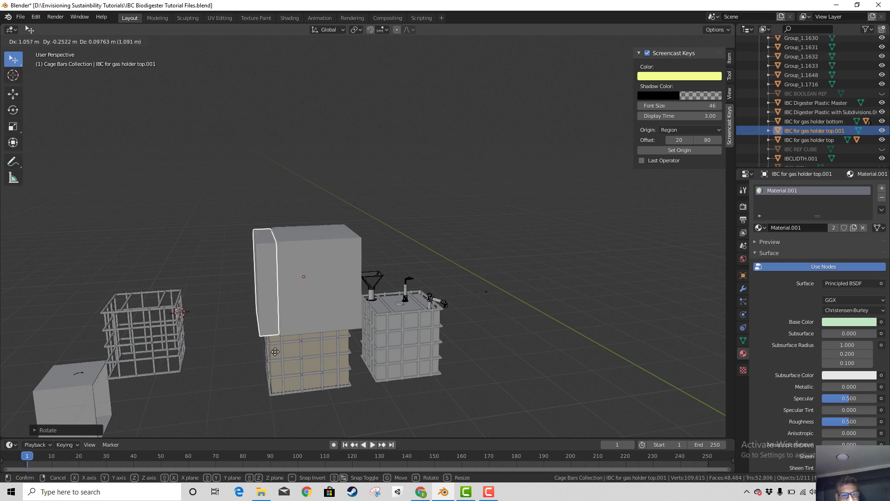
pyautogui.click(274, 351)
pyautogui.moveTo(274, 351); pyautogui.dragTo(412, 385, button='middle')
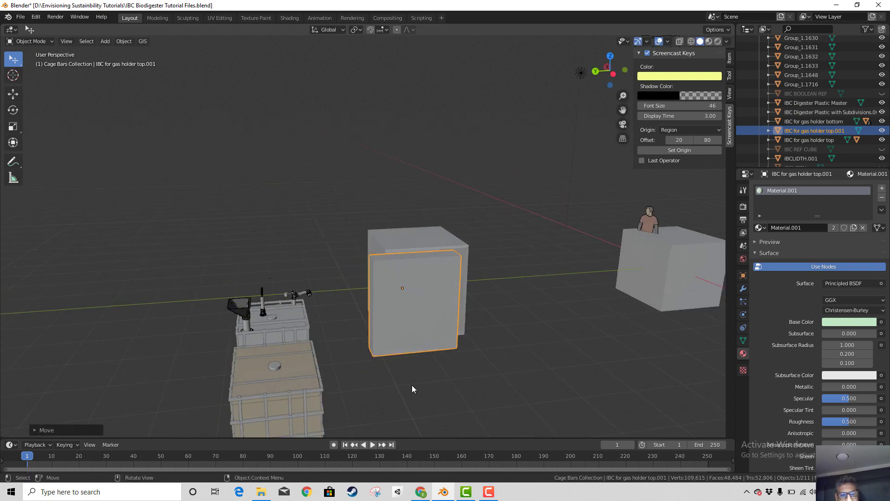
pyautogui.click(412, 385)
# - Reselect the tray in front orthographic view and move it until its upper and lower edges line up with the gas holder top
pyautogui.press('KP_1')
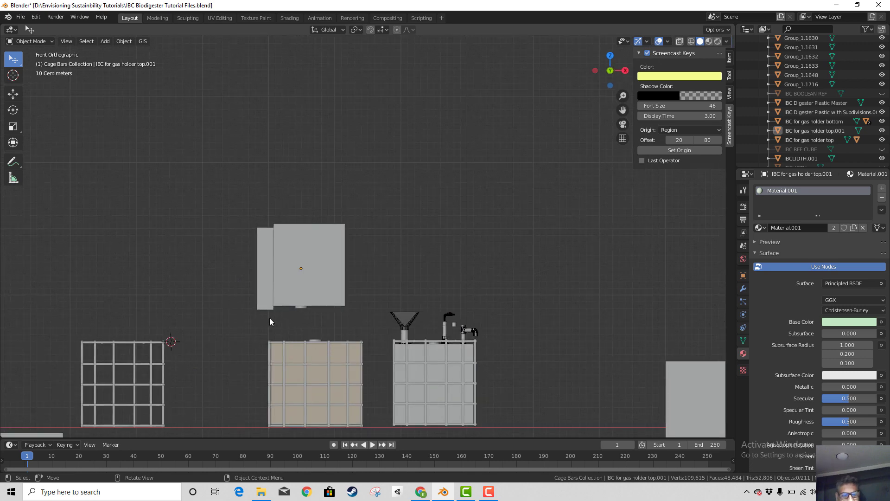
pyautogui.click(261, 288)
pyautogui.press('g')
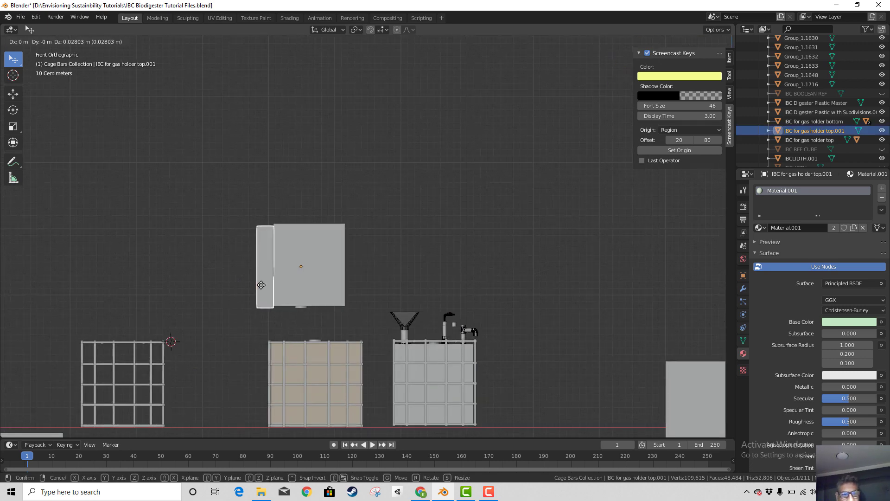
pyautogui.click(275, 312)
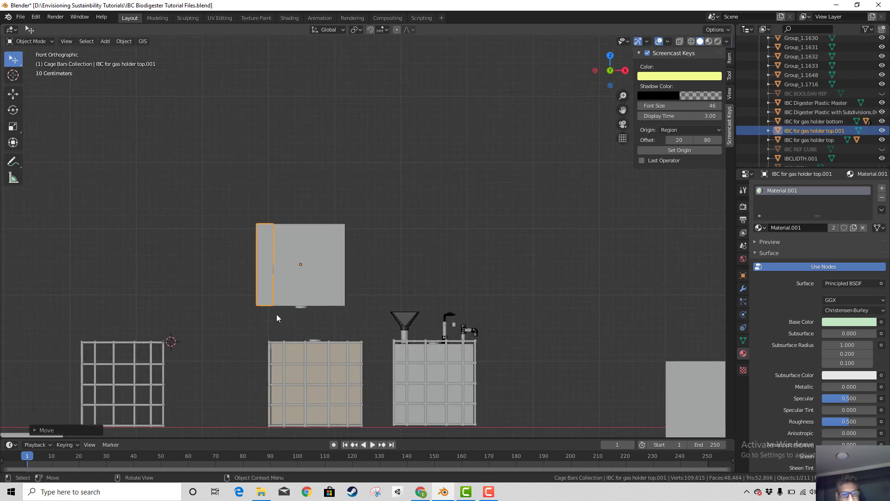
pyautogui.moveTo(276, 314); pyautogui.dragTo(400, 324, button='middle')
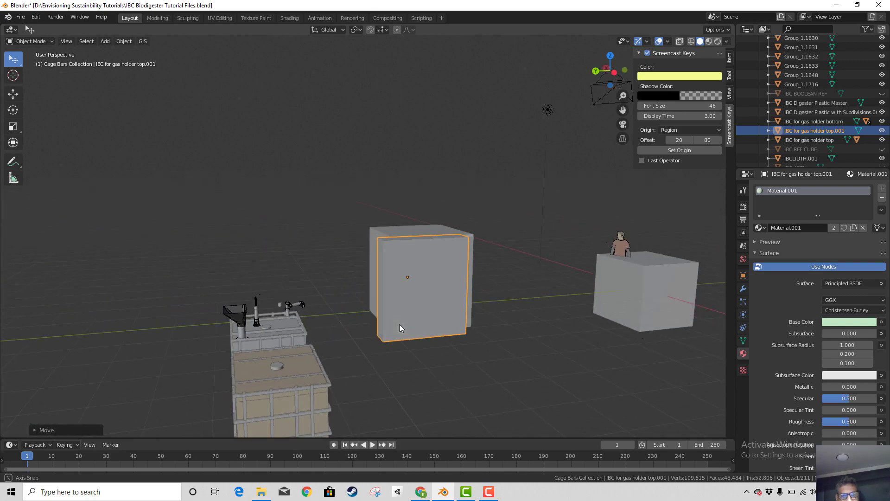
# - In top orthographic view, move the tray along global Y until its ends line up with the gas holder top's sides
pyautogui.press('KP_7')
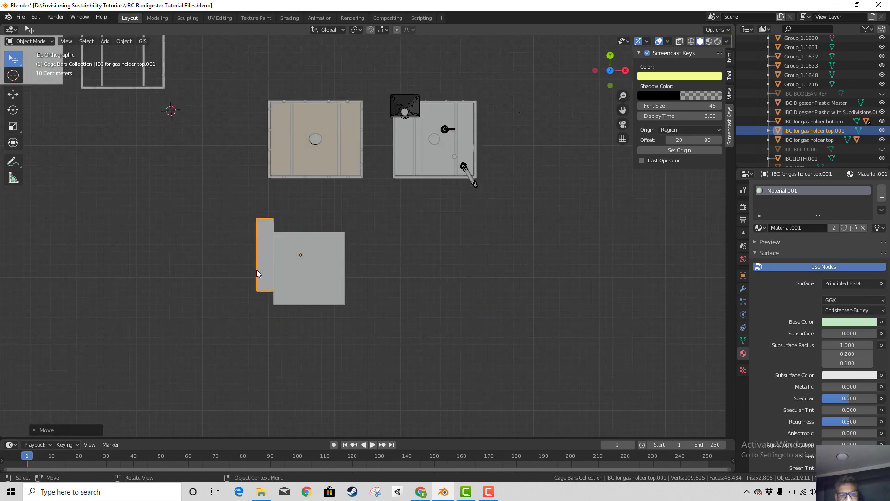
pyautogui.press('g')
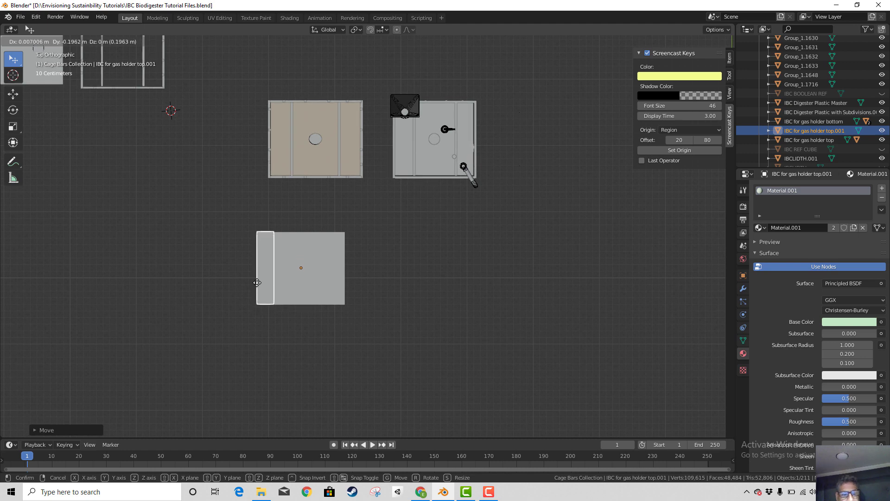
pyautogui.press('x')
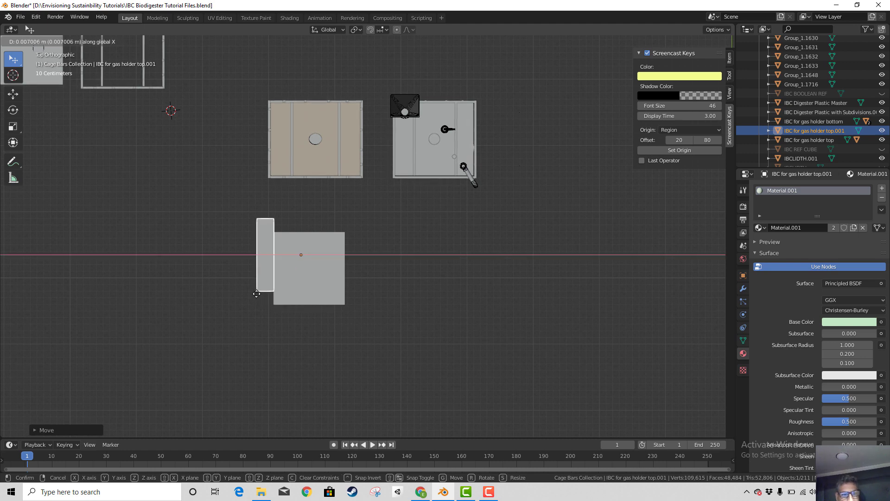
pyautogui.click(257, 293)
pyautogui.press('g')
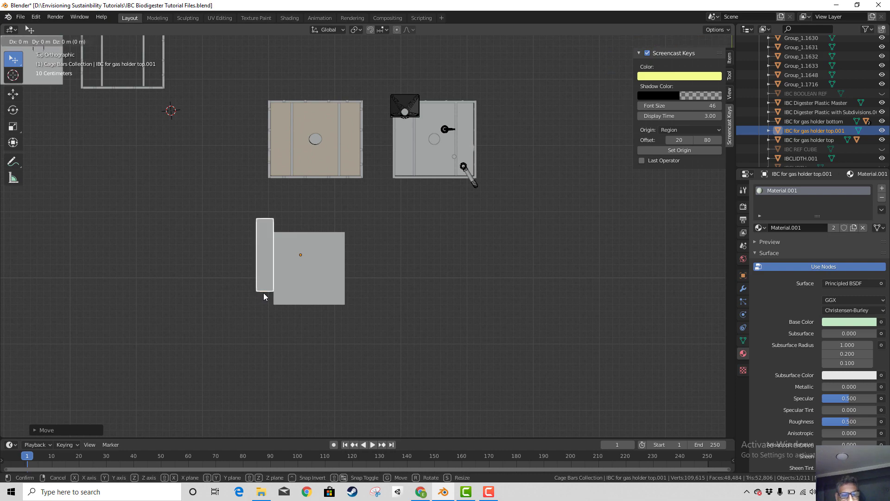
pyautogui.press('y')
pyautogui.click(266, 305)
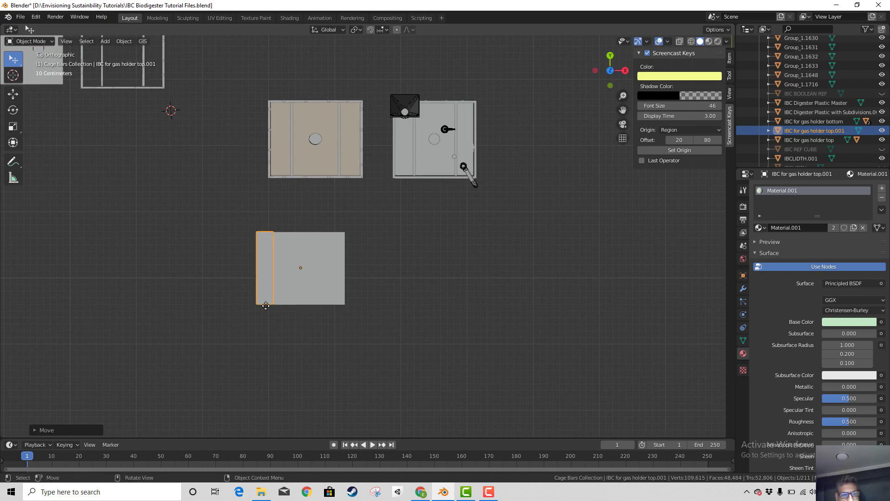
# - Fine-tune the tray's position by about 0.003 m along global Y against the gas holder top's edges
pyautogui.scroll(2, 293, 316)
pyautogui.scroll(2, 308, 337)
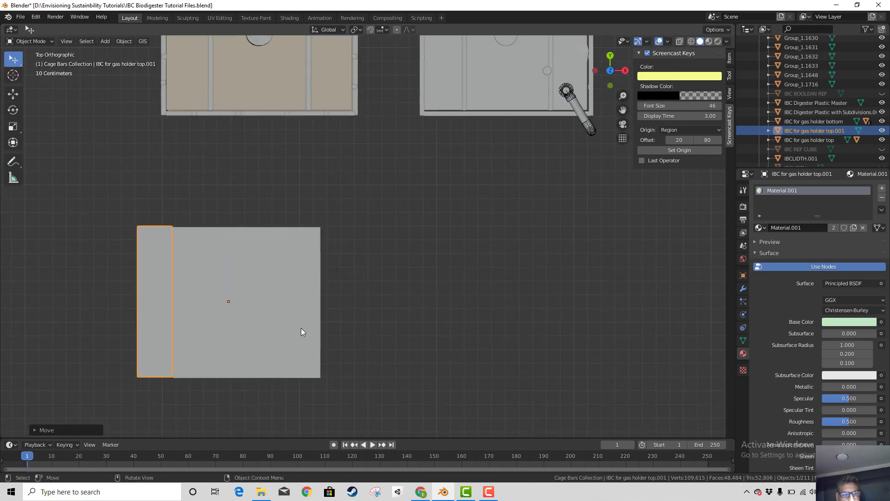
pyautogui.keyDown('shift'); pyautogui.moveTo(307, 321); pyautogui.dragTo(478, 283, button='middle'); pyautogui.keyUp('shift')
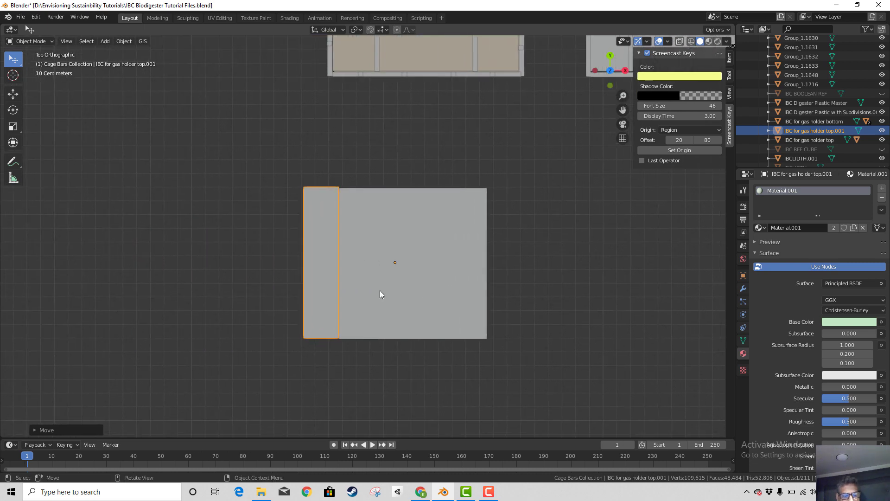
pyautogui.press('g')
pyautogui.press('y')
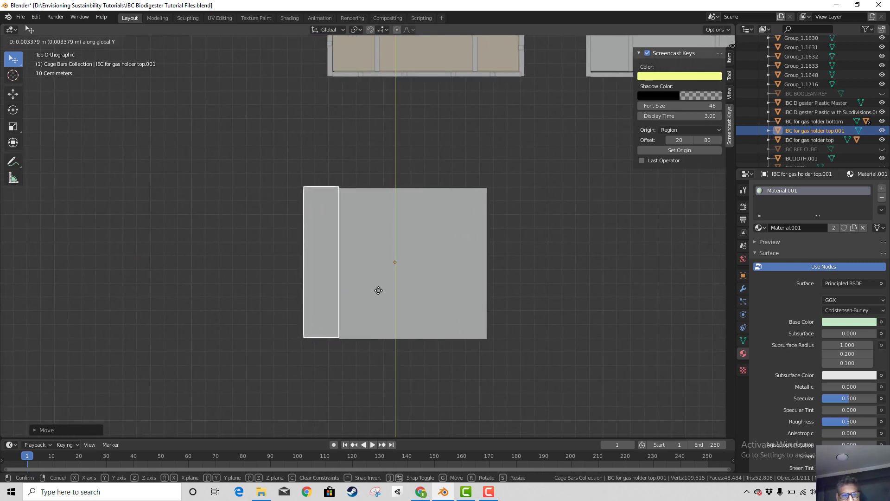
pyautogui.click(379, 292)
# - Lower the tray about 0.012 m along global Z to match the gas holder top's height
pyautogui.moveTo(369, 330); pyautogui.dragTo(396, 292, button='middle')
pyautogui.press('g')
pyautogui.press('z')
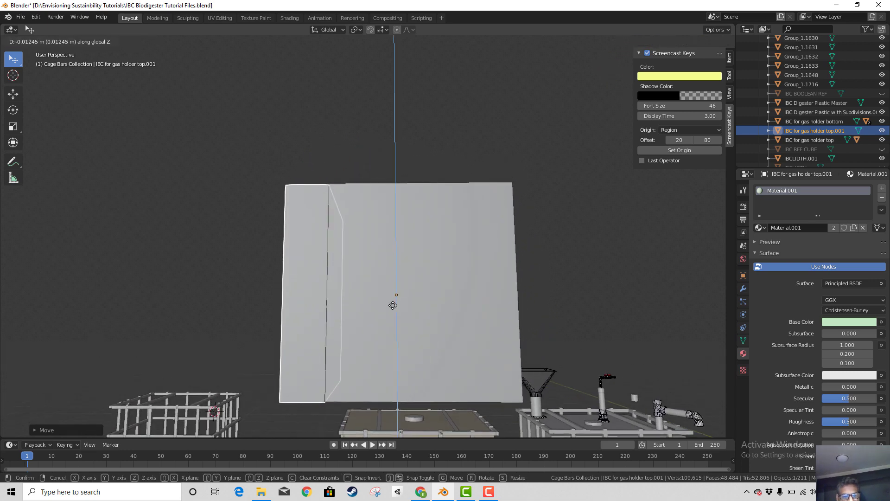
pyautogui.click(393, 304)
pyautogui.moveTo(393, 305); pyautogui.dragTo(395, 326, button='middle')
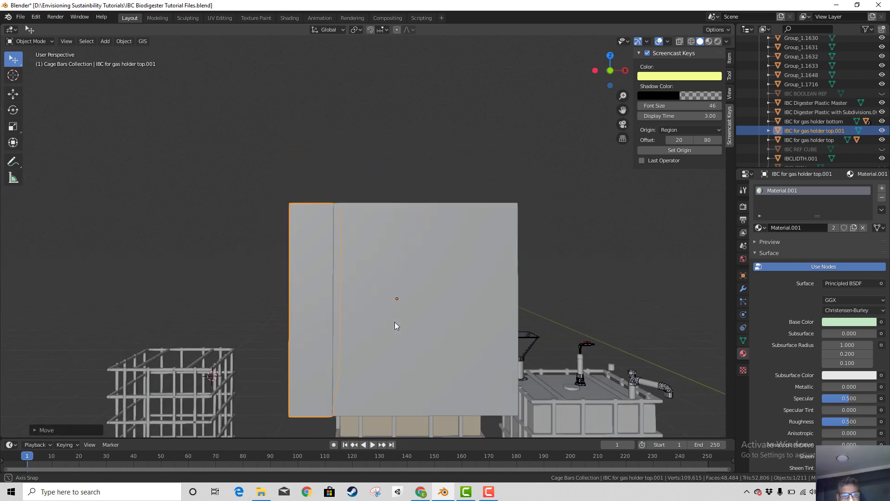
pyautogui.keyDown('shift'); pyautogui.click(448, 334); pyautogui.keyUp('shift')
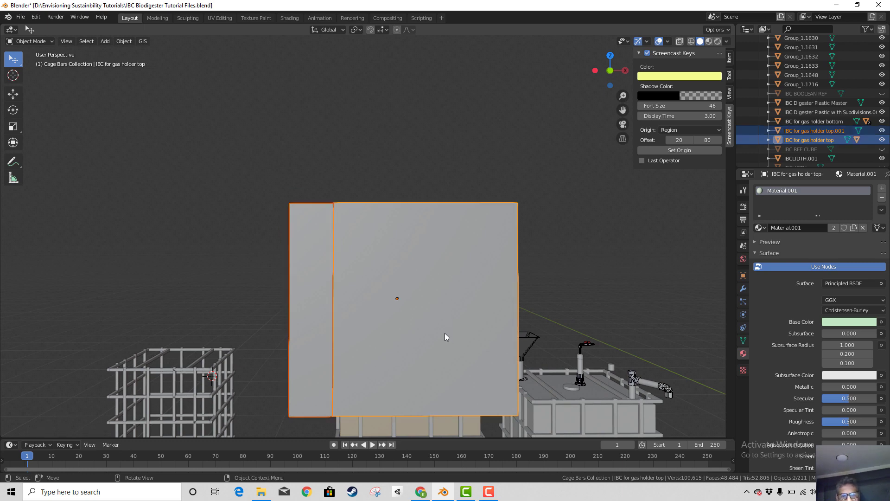
pyautogui.click(414, 344)
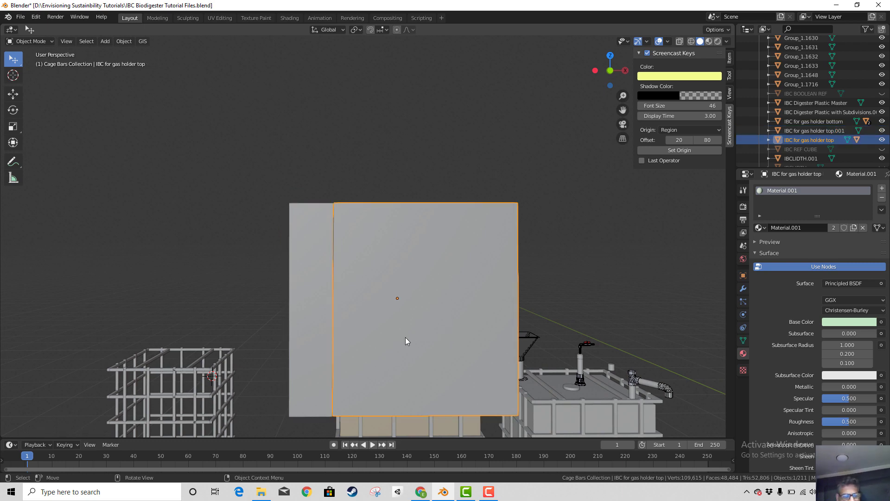
pyautogui.keyDown('shift'); pyautogui.click(406, 338); pyautogui.keyUp('shift')
pyautogui.click(315, 320)
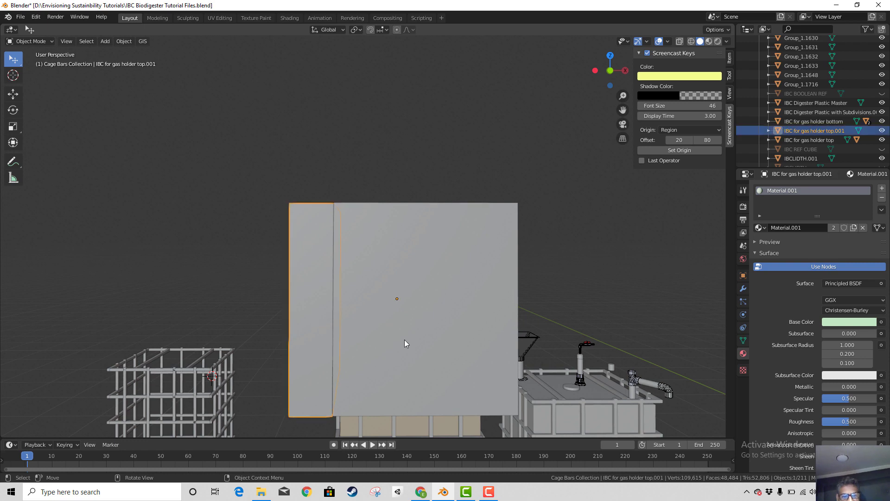
pyautogui.keyDown('shift'); pyautogui.click(406, 344); pyautogui.keyUp('shift')
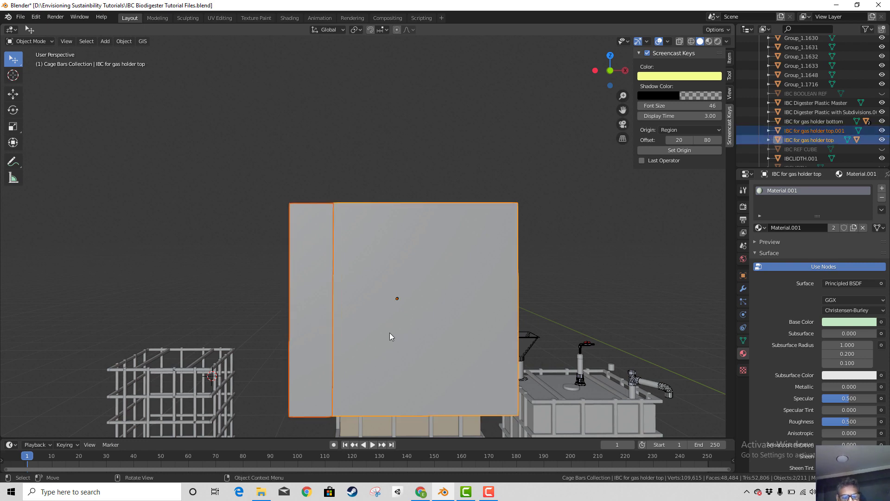
# - Reselect only the tray and nudge it freely, finishing in top orthographic view with about 0.012 m, to line up with the gas holder top
pyautogui.click(322, 339)
pyautogui.press('g')
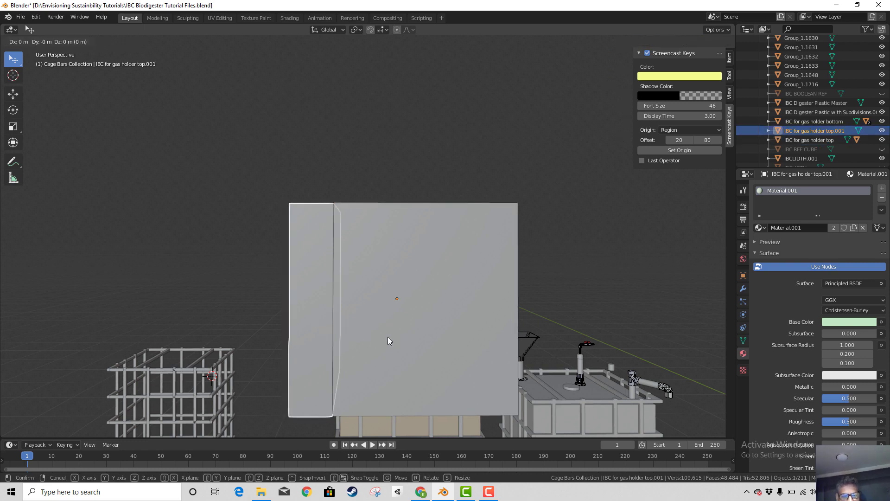
pyautogui.click(389, 336)
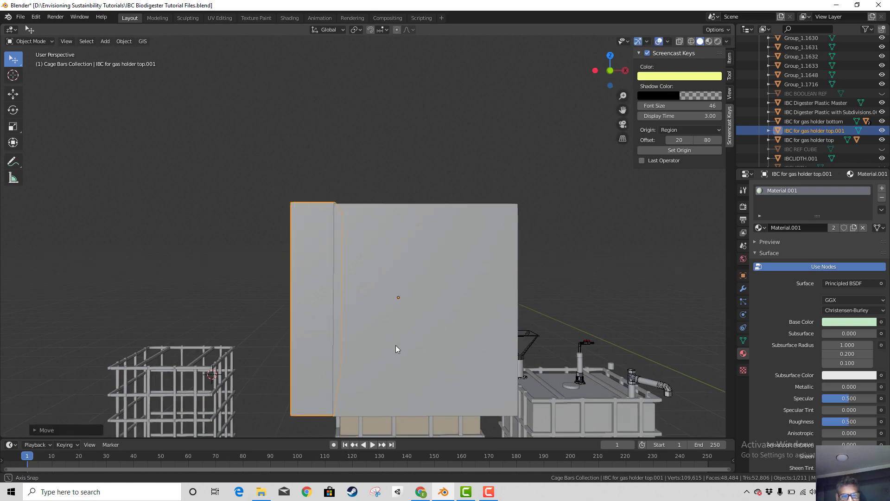
pyautogui.moveTo(396, 345); pyautogui.dragTo(394, 385, button='middle')
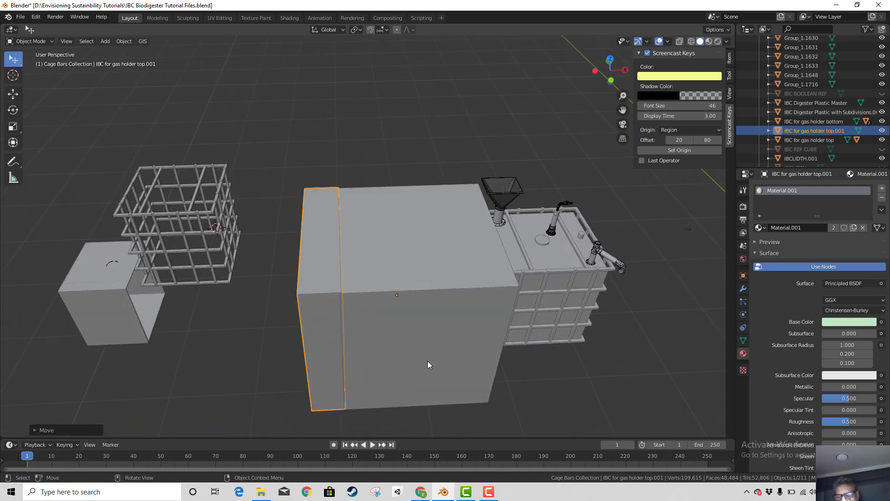
pyautogui.press('KP_7')
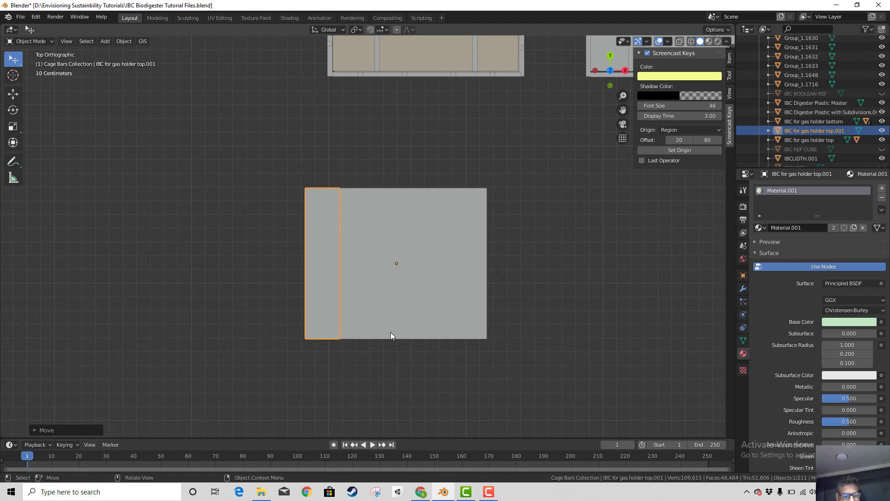
pyautogui.press('g')
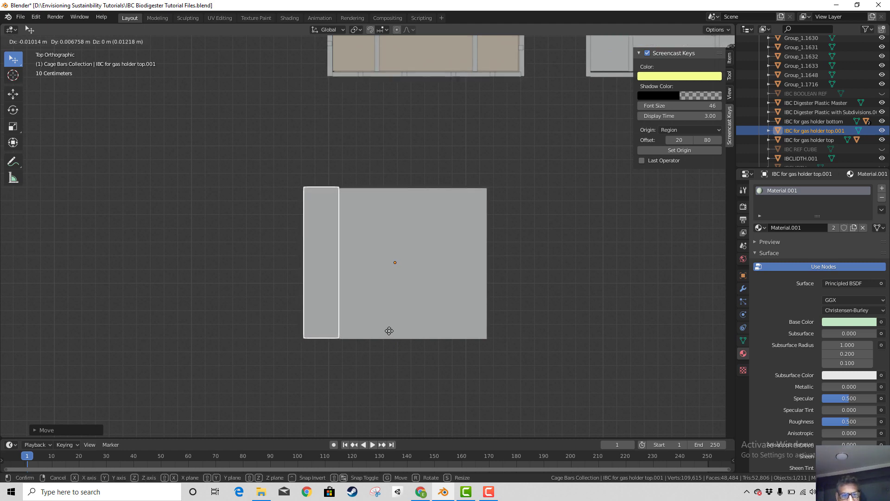
pyautogui.click(389, 332)
pyautogui.scroll(2, 427, 337)
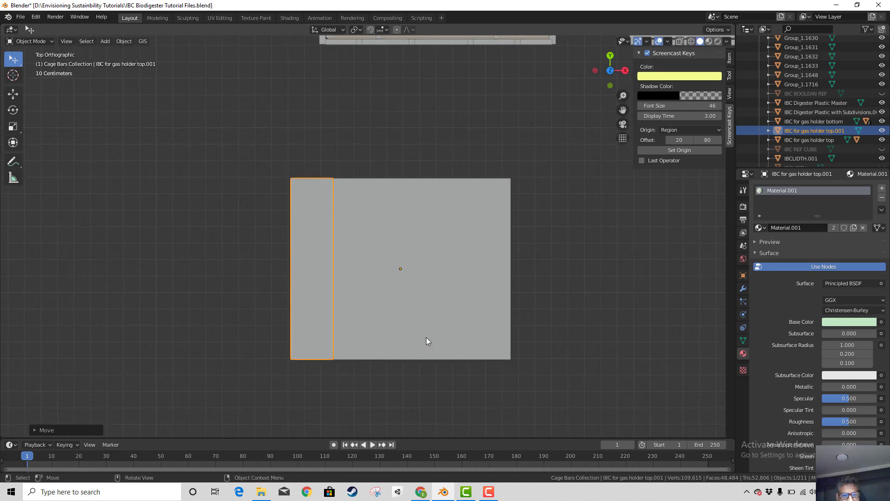
# - Lower the tray about 0.003 m along global Z so its edges sit flush with the gas holder top
pyautogui.moveTo(422, 337); pyautogui.dragTo(474, 180, button='middle')
pyautogui.scroll(-2, 443, 263)
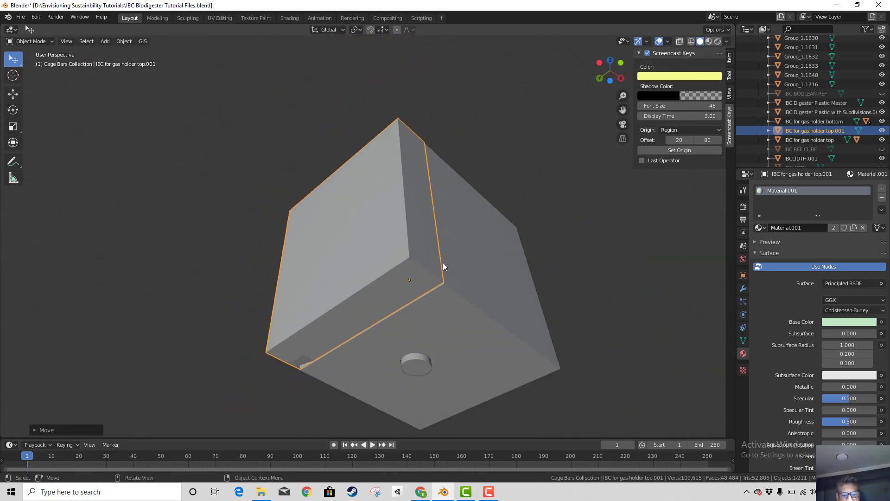
pyautogui.press('g')
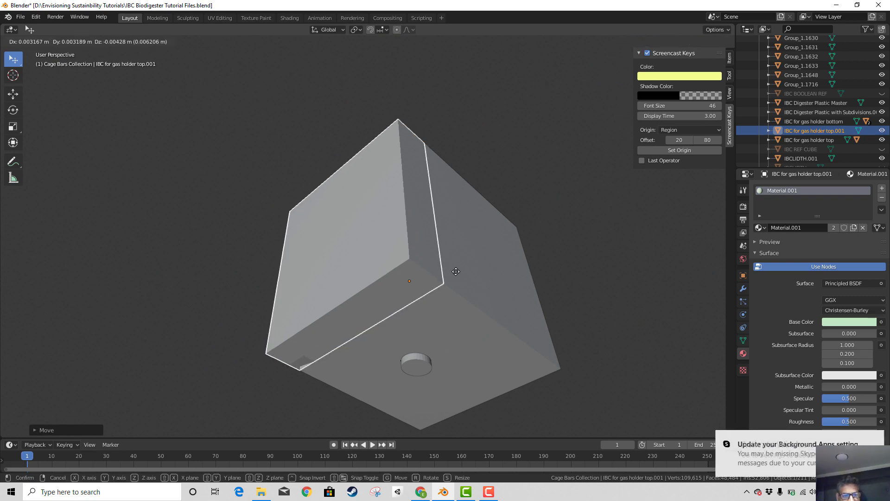
pyautogui.press('z')
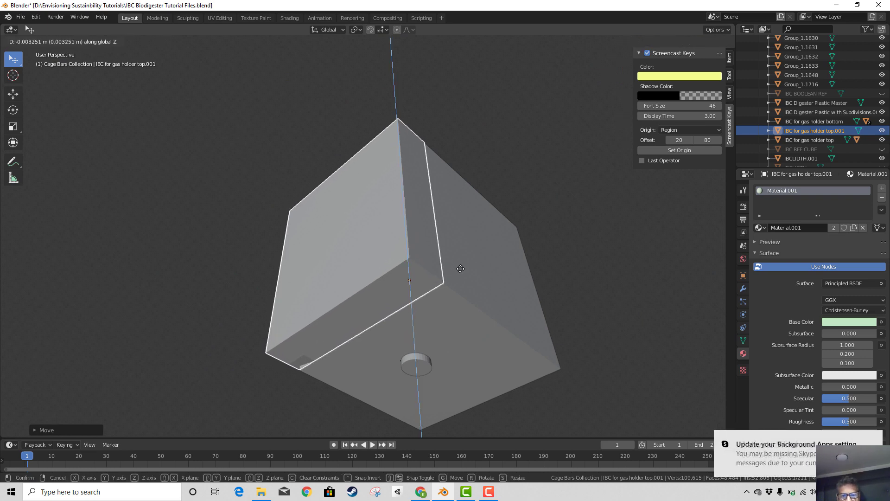
pyautogui.click(461, 270)
pyautogui.moveTo(446, 286); pyautogui.dragTo(396, 333, button='middle')
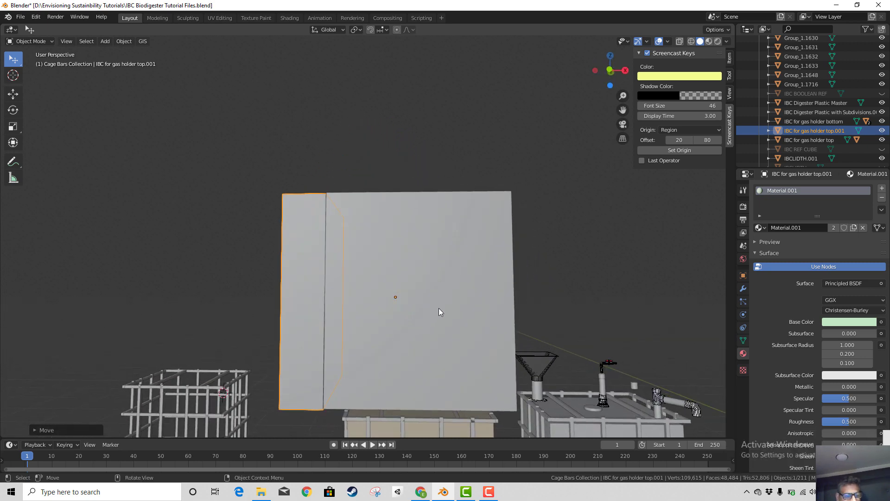
# - Parent the tray to the gas holder top with the Object option and move the parented pair higher above the tanks
pyautogui.keyDown('shift'); pyautogui.click(440, 308); pyautogui.keyUp('shift')
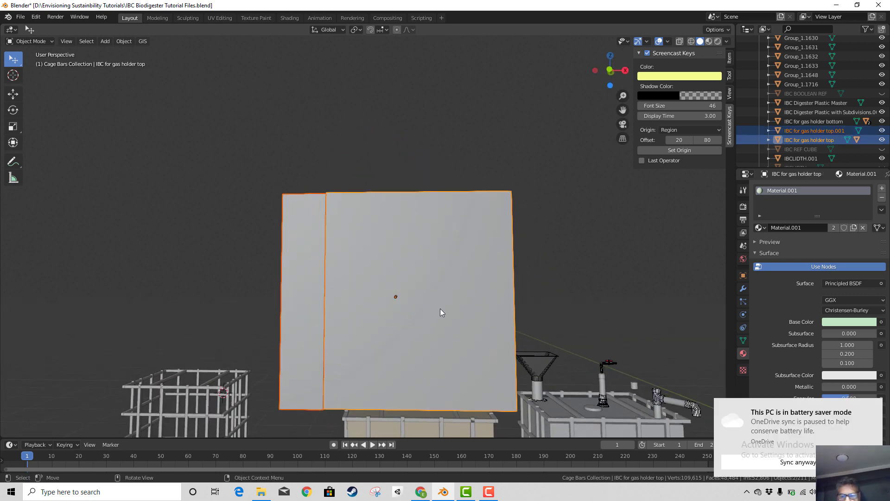
pyautogui.hotkey('ctrl', 'p')
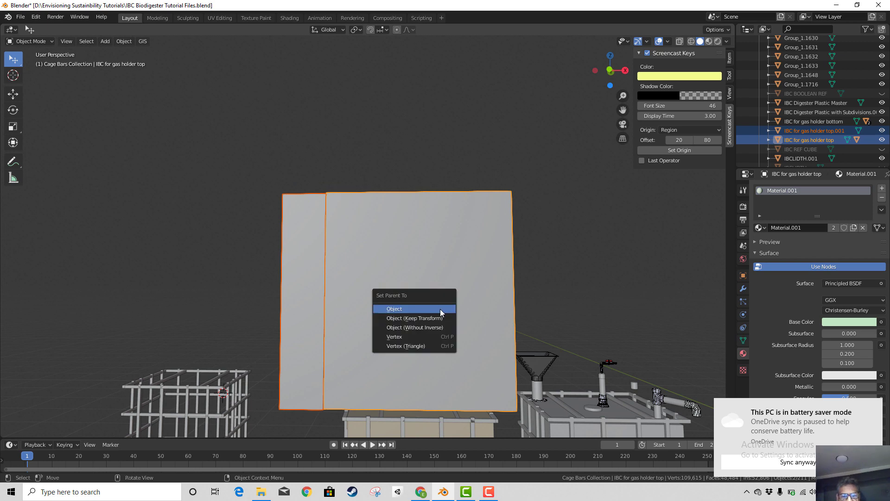
pyautogui.click(440, 309)
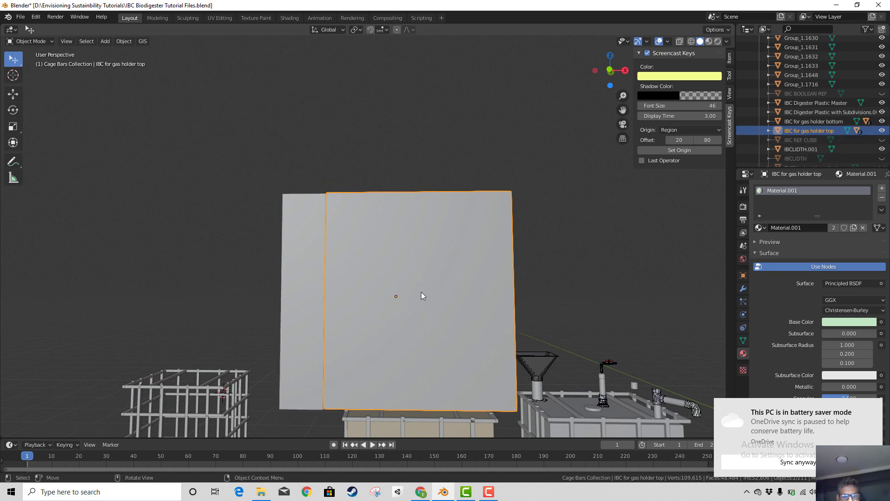
pyautogui.press('g')
pyautogui.click(379, 215)
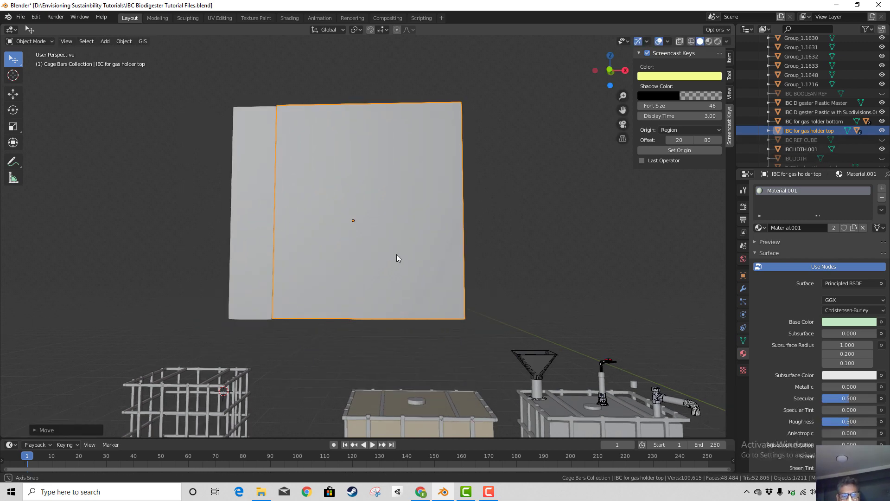
pyautogui.moveTo(396, 254); pyautogui.dragTo(472, 230, button='middle')
pyautogui.click(473, 232)
pyautogui.press('g')
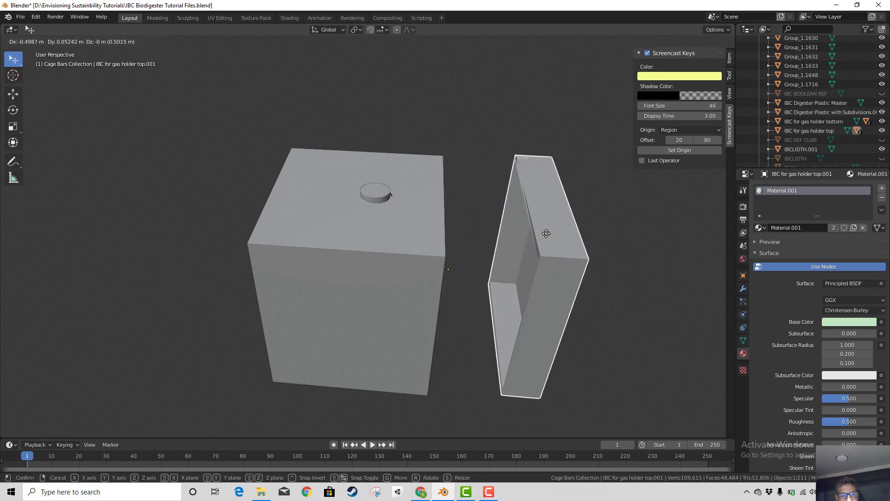
pyautogui.rightClick(586, 254)
# - Add the gas holder top to the selection together with the tray
pyautogui.moveTo(585, 250); pyautogui.dragTo(529, 265, button='middle')
pyautogui.scroll(-3, 530, 265)
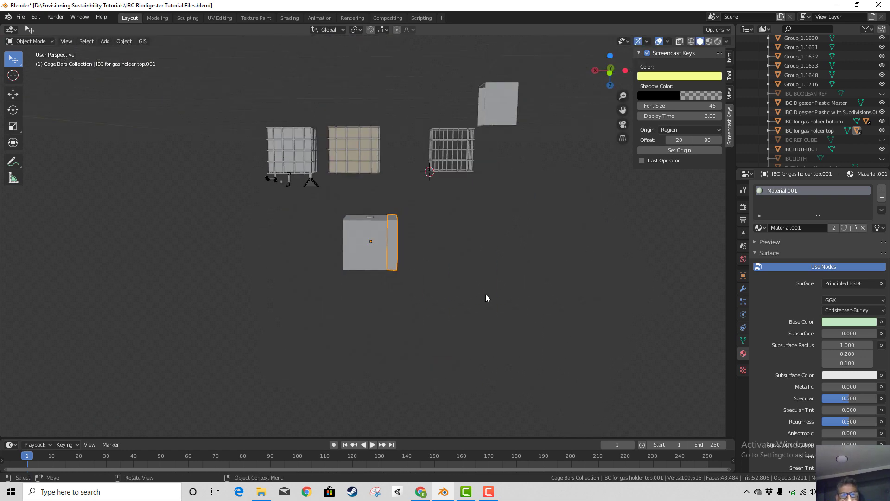
pyautogui.keyDown('shift'); pyautogui.click(353, 255); pyautogui.keyUp('shift')
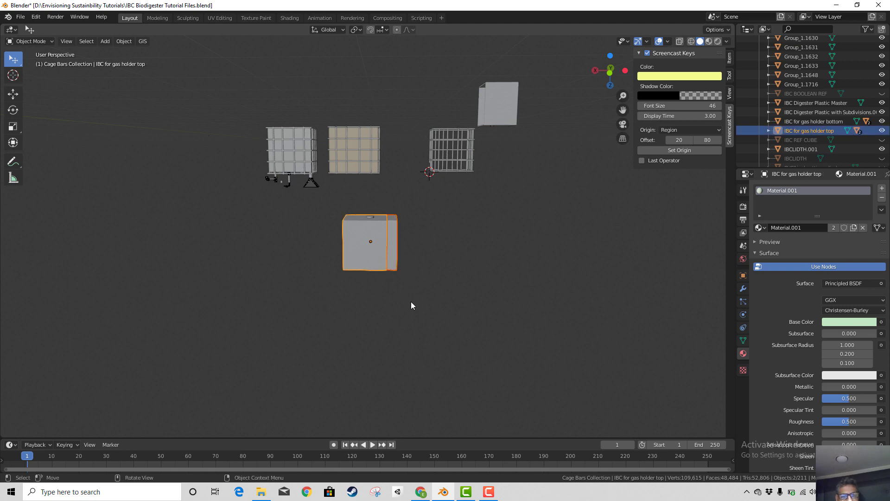
pyautogui.click(489, 492)
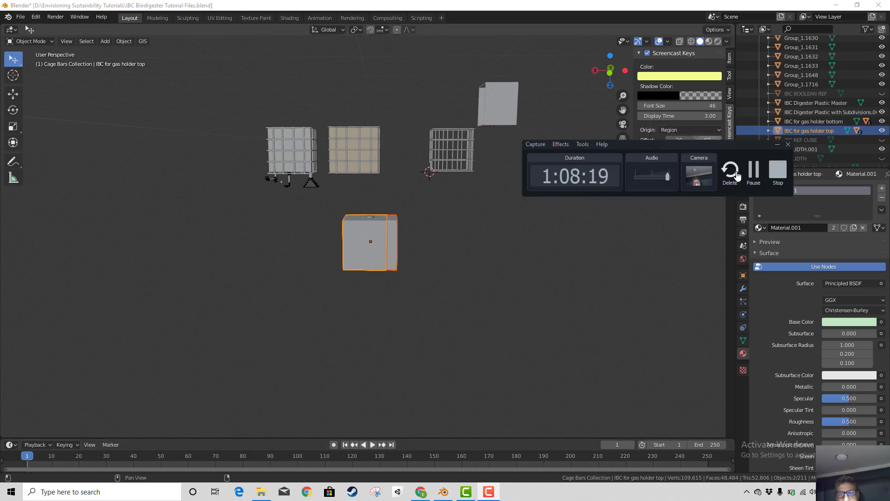
pyautogui.click(754, 178)
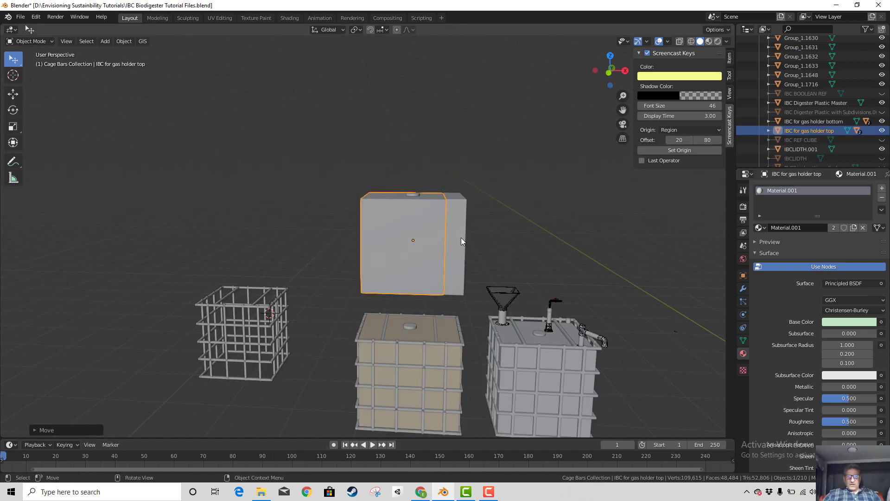
# - Select the gas holder top and shift it slightly with its attached tray above the tan IBC tank
pyautogui.click(461, 237)
pyautogui.click(417, 239)
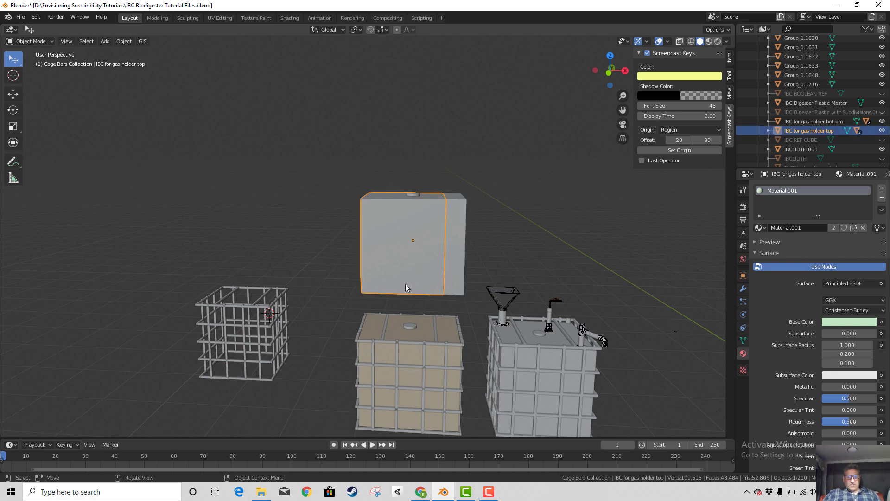
pyautogui.moveTo(391, 277)
pyautogui.mouseDown()
pyautogui.moveTo(387, 313)
pyautogui.moveTo(391, 278)
pyautogui.mouseUp()
pyautogui.moveTo(411, 291); pyautogui.dragTo(411, 290, button='middle')
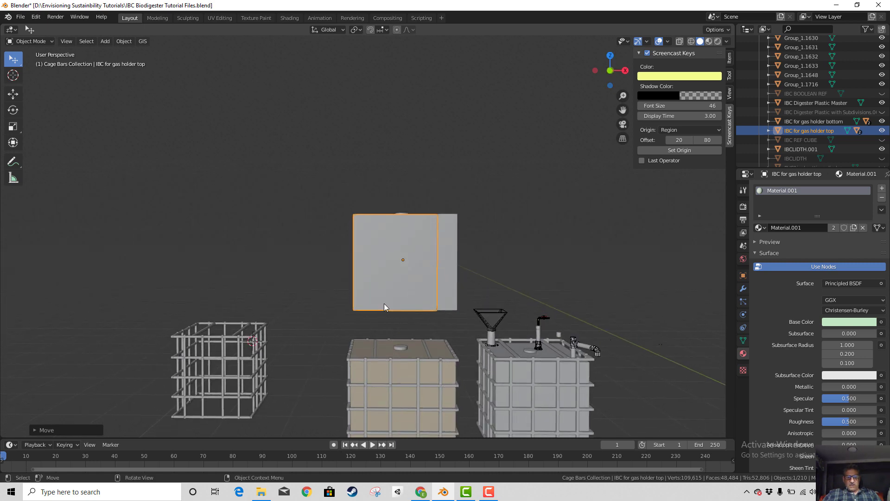
# - Lift the tan IBC tank's cut-off top section straight up along global Z, above the gas holder top
pyautogui.click(388, 350)
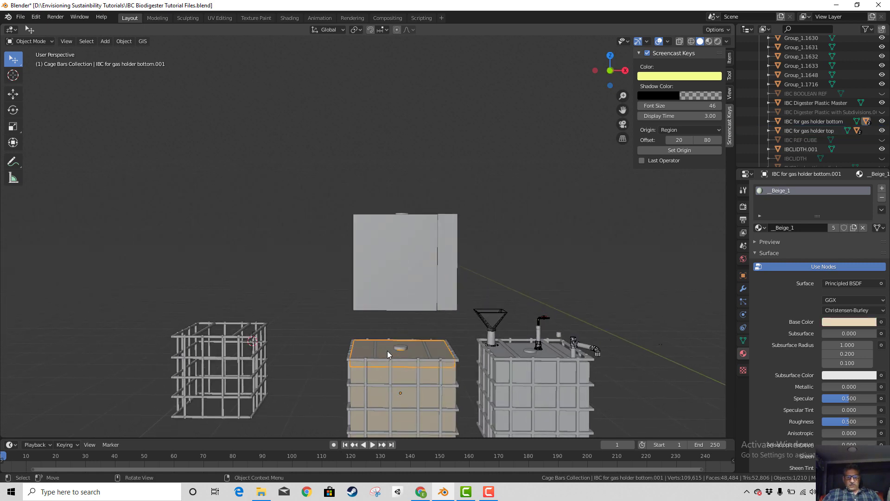
pyautogui.press('g')
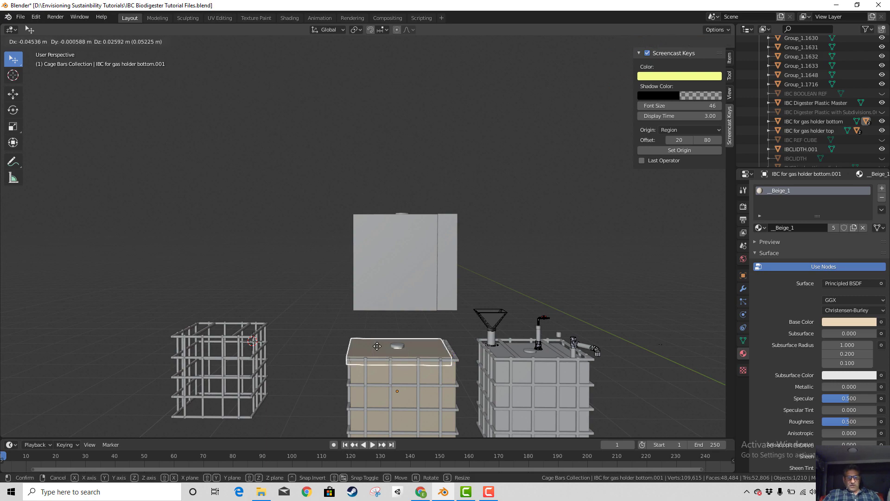
pyautogui.press('z')
pyautogui.click(384, 89)
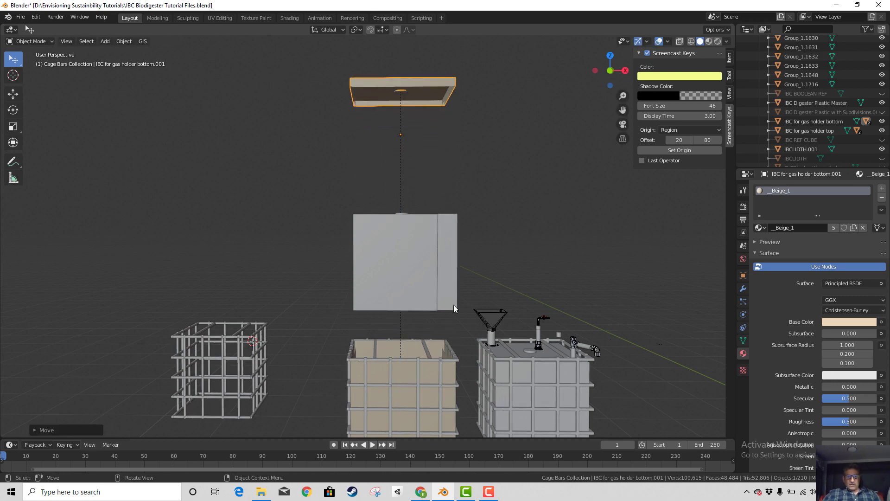
pyautogui.moveTo(453, 305); pyautogui.dragTo(446, 351, button='middle')
pyautogui.click(374, 288)
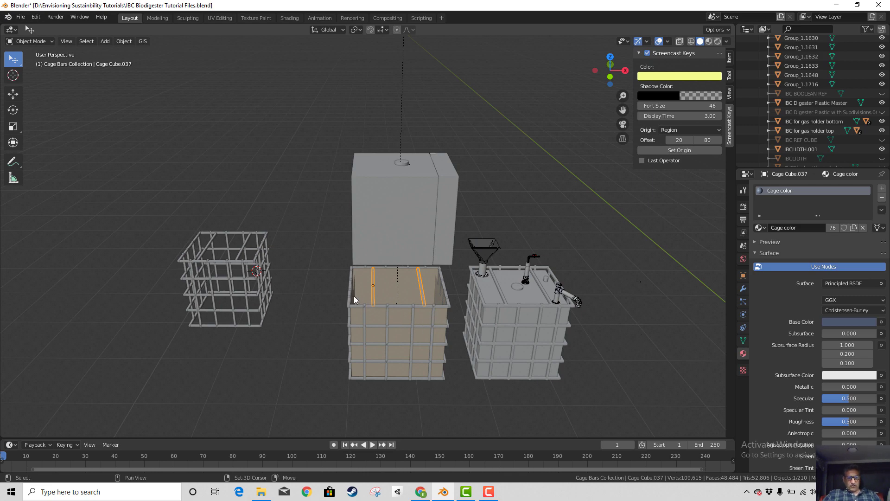
pyautogui.scroll(4, 398, 316)
pyautogui.moveTo(398, 318); pyautogui.dragTo(330, 349, button='middle')
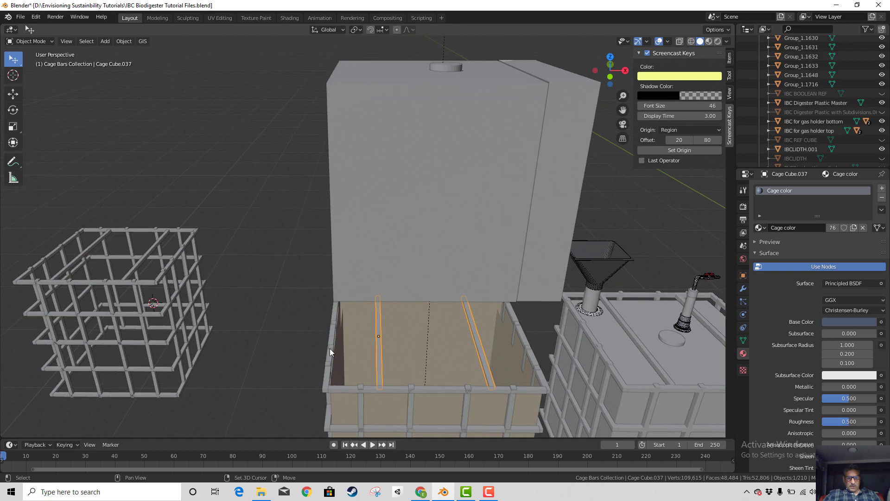
pyautogui.keyDown('shift'); pyautogui.click(331, 339); pyautogui.keyUp('shift')
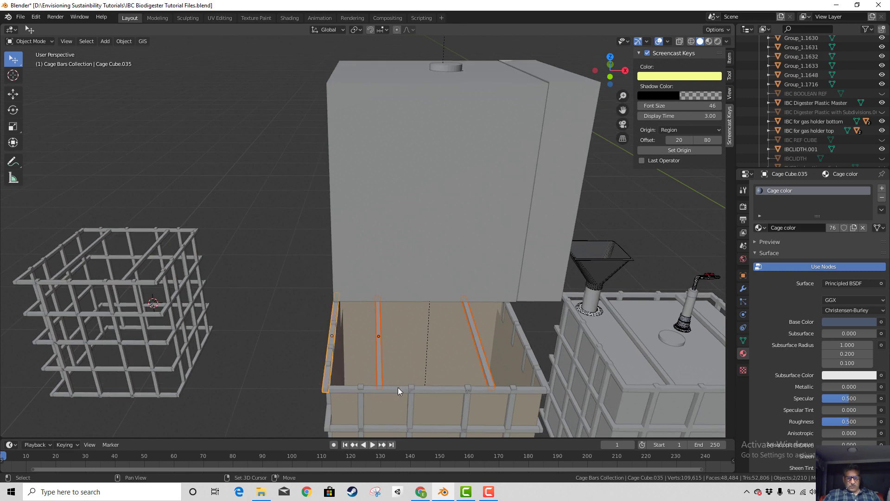
pyautogui.keyDown('shift'); pyautogui.click(433, 390); pyautogui.keyUp('shift')
pyautogui.keyDown('shift'); pyautogui.click(525, 337); pyautogui.keyUp('shift')
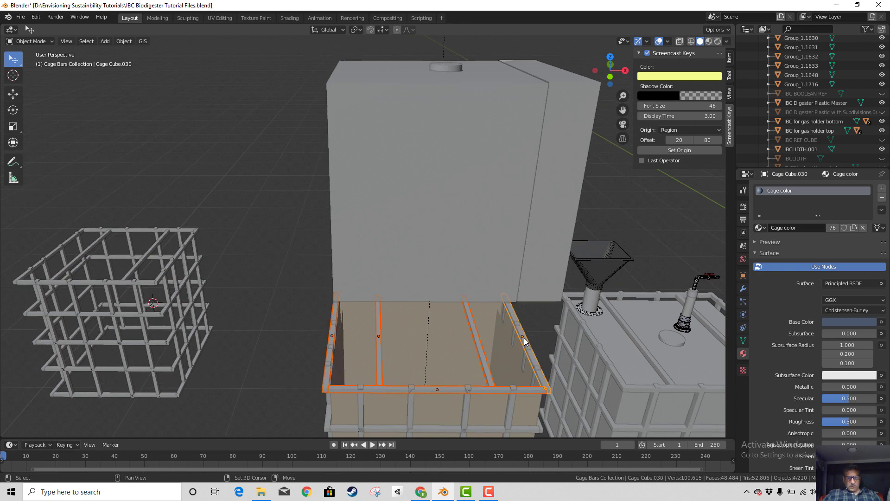
pyautogui.moveTo(533, 359); pyautogui.dragTo(419, 352, button='middle')
pyautogui.click(482, 337)
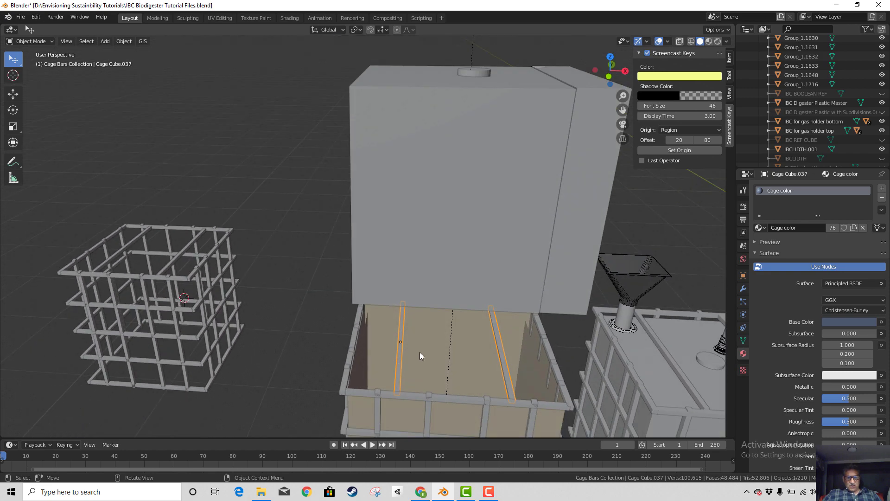
# - Try to join the four top rim bars of the tan tank's cage into one object
pyautogui.click(352, 343)
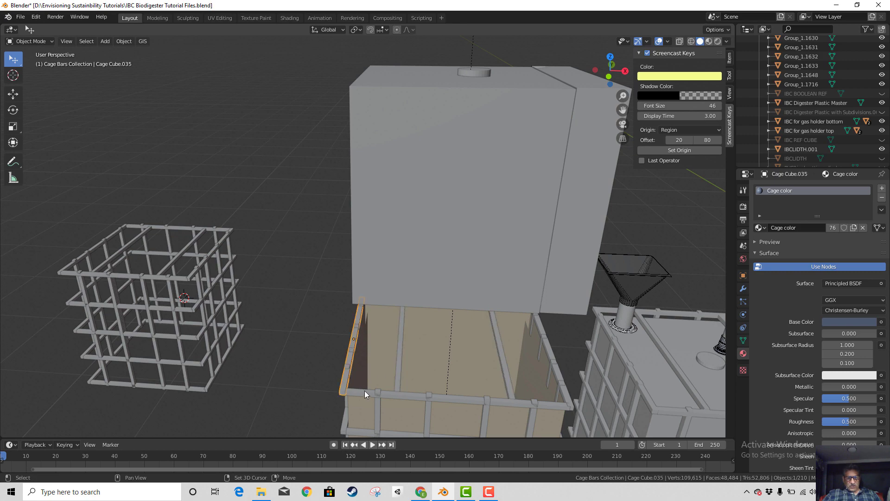
pyautogui.keyDown('shift'); pyautogui.click(365, 393); pyautogui.keyUp('shift')
pyautogui.moveTo(536, 396); pyautogui.dragTo(554, 397, button='middle')
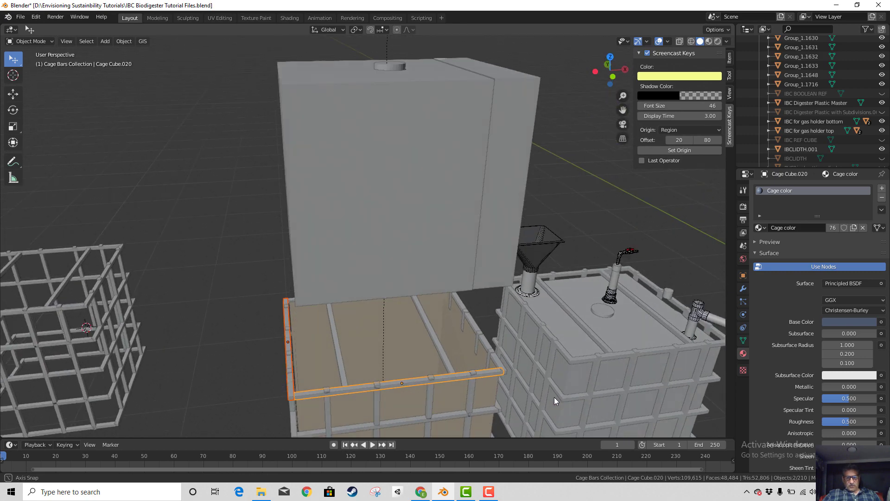
pyautogui.keyDown('shift'); pyautogui.click(485, 342); pyautogui.keyUp('shift')
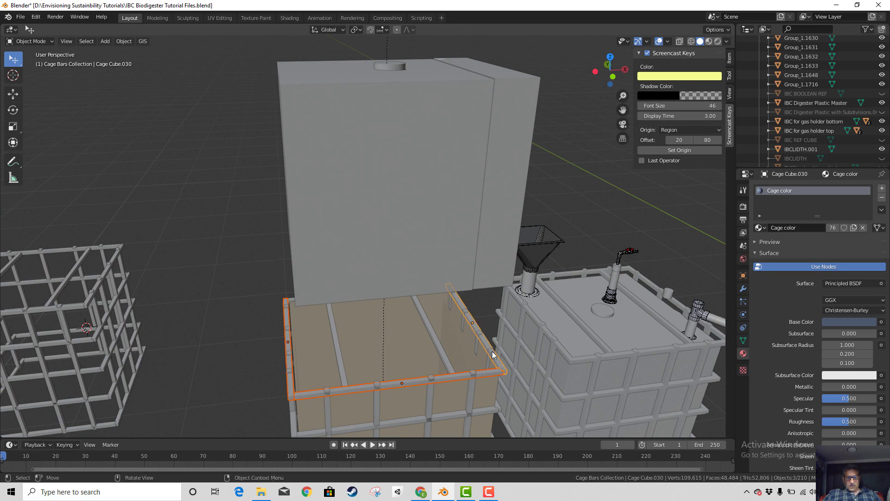
pyautogui.moveTo(485, 342); pyautogui.dragTo(333, 252, button='middle')
pyautogui.keyDown('shift'); pyautogui.click(261, 374); pyautogui.keyUp('shift')
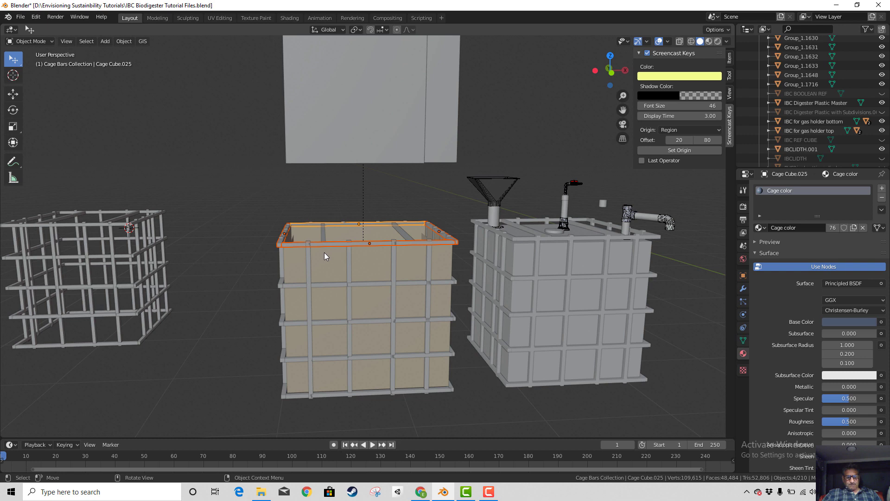
pyautogui.click(270, 254)
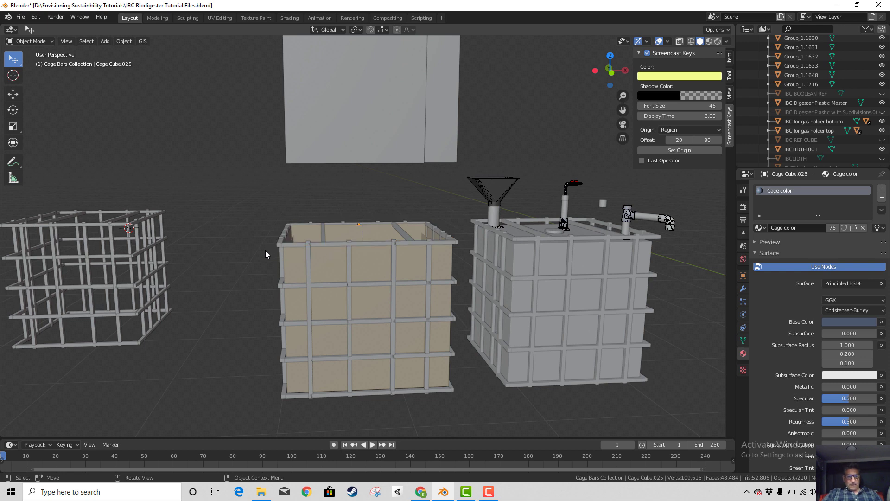
pyautogui.hotkey('ctrl', 'j')
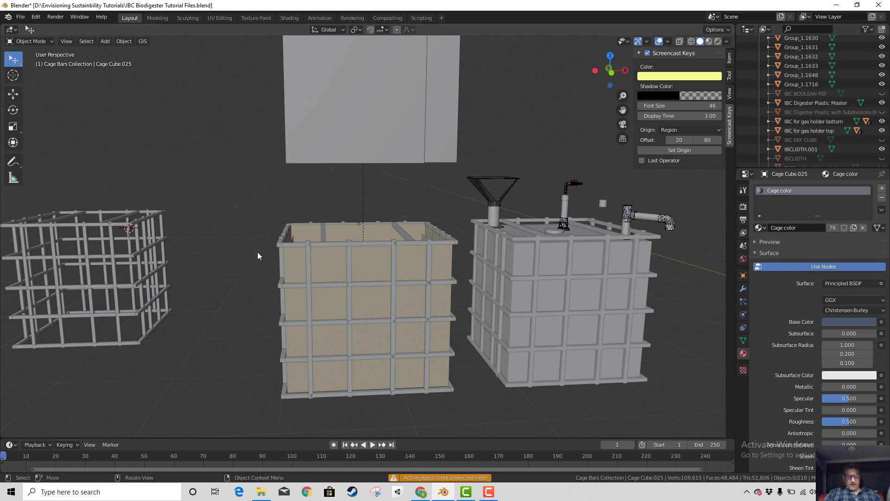
pyautogui.click(296, 245)
pyautogui.keyDown('shift'); pyautogui.click(285, 232); pyautogui.keyUp('shift')
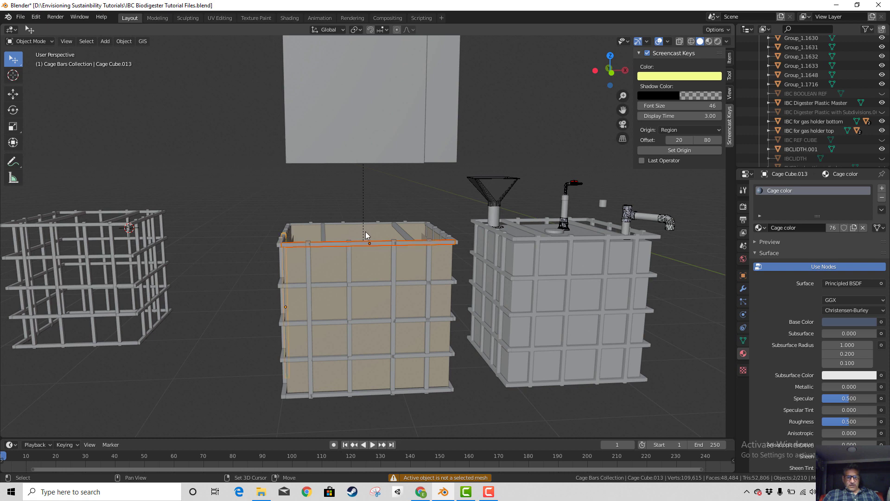
pyautogui.keyDown('shift'); pyautogui.click(302, 244); pyautogui.keyUp('shift')
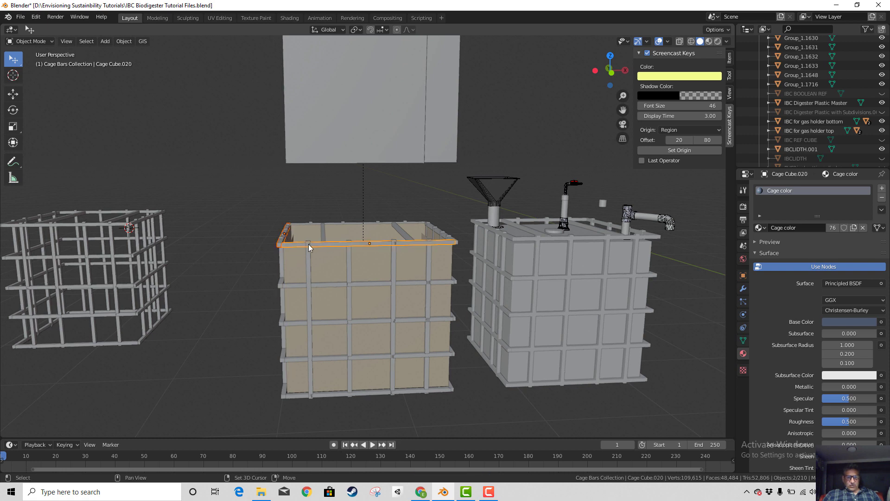
pyautogui.keyDown('shift'); pyautogui.click(444, 239); pyautogui.keyUp('shift')
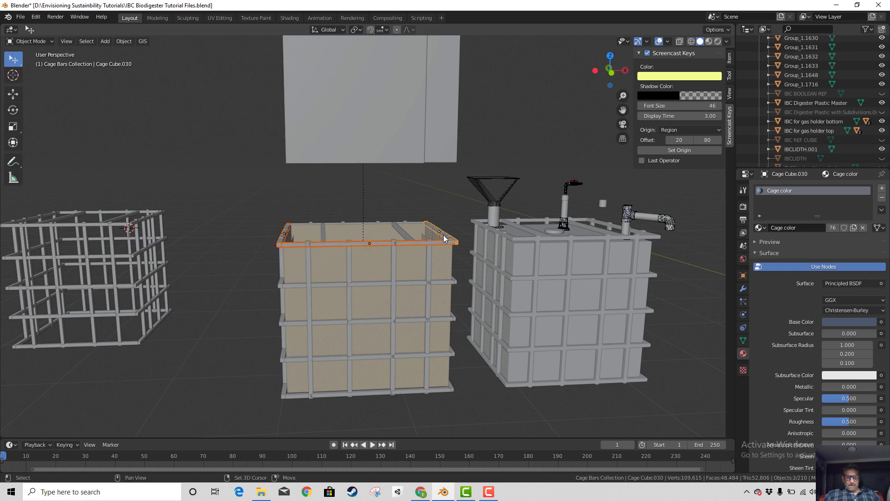
pyautogui.keyDown('shift'); pyautogui.click(363, 223); pyautogui.keyUp('shift')
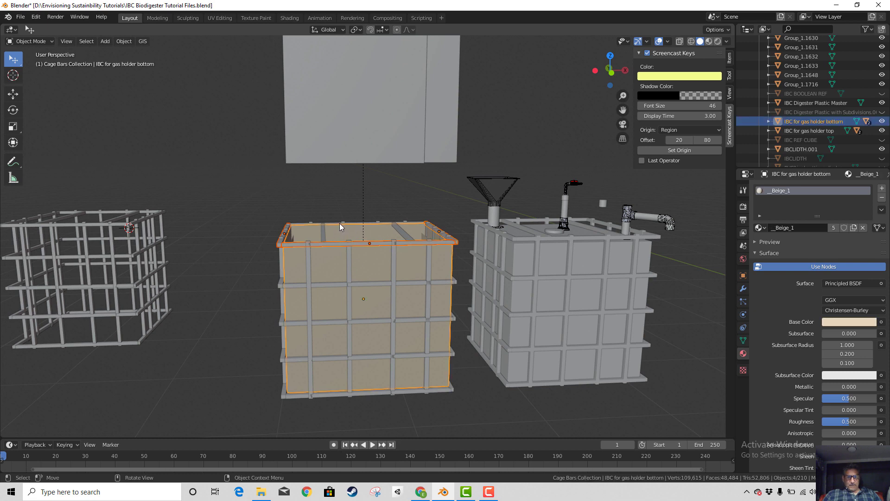
pyautogui.click(339, 224)
pyautogui.keyDown('shift'); pyautogui.click(362, 242); pyautogui.keyUp('shift')
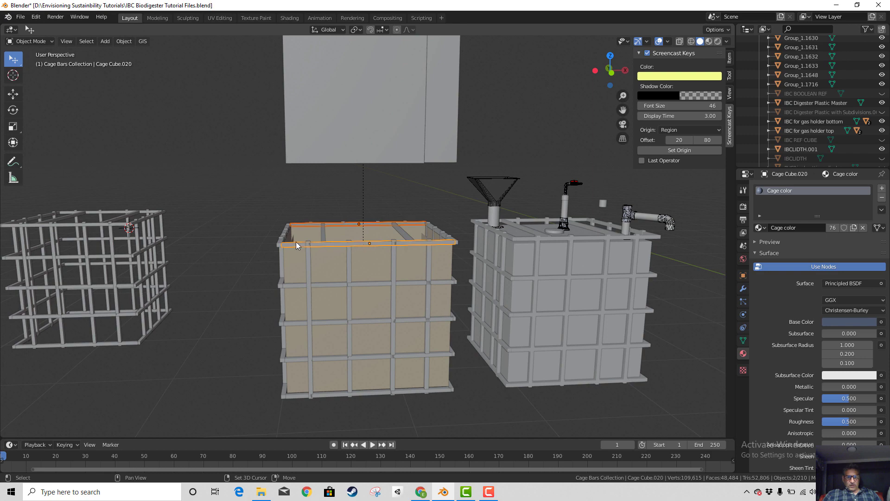
pyautogui.keyDown('shift'); pyautogui.click(284, 232); pyautogui.keyUp('shift')
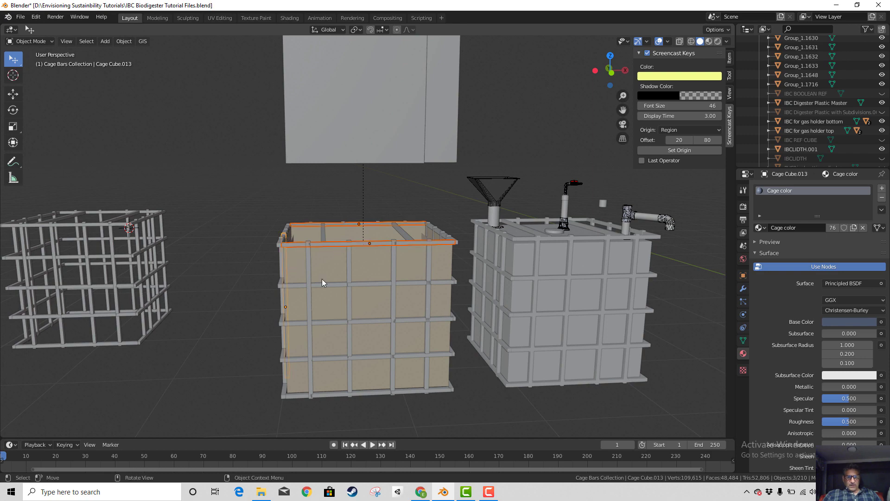
pyautogui.moveTo(324, 285); pyautogui.dragTo(324, 306, button='middle')
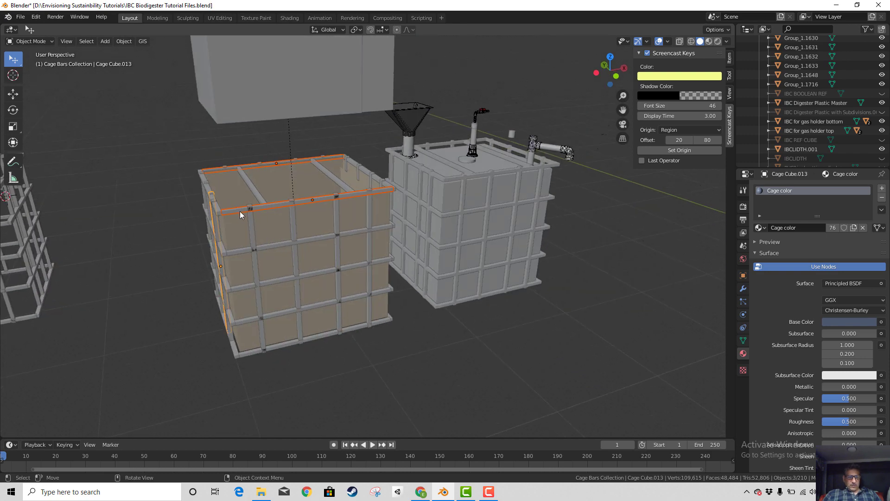
# - Join the four horizontal bars around the tan tank's open top into a single rim object
pyautogui.click(236, 211)
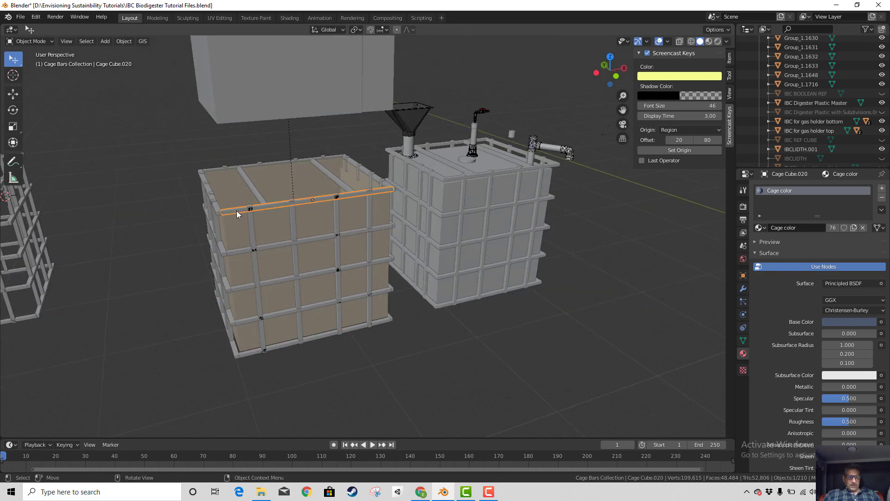
pyautogui.keyDown('shift'); pyautogui.click(206, 187); pyautogui.keyUp('shift')
pyautogui.scroll(2, 240, 177)
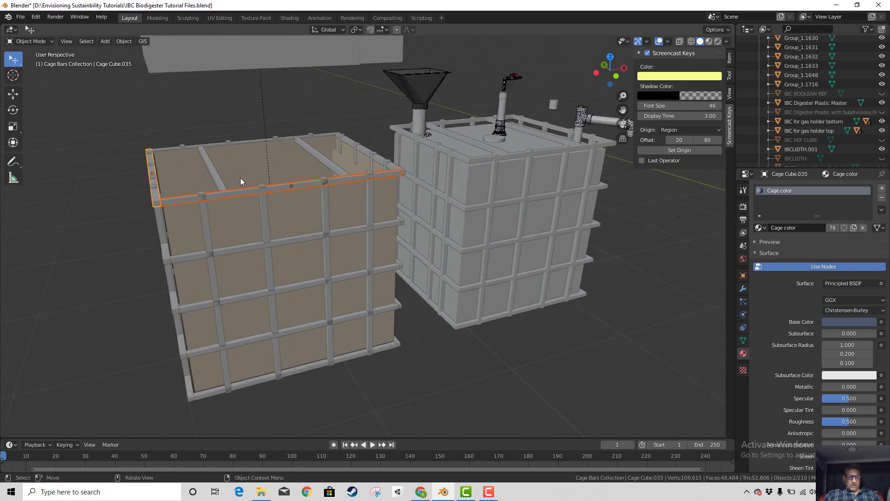
pyautogui.scroll(2, 240, 177)
pyautogui.keyDown('shift'); pyautogui.click(228, 122); pyautogui.keyUp('shift')
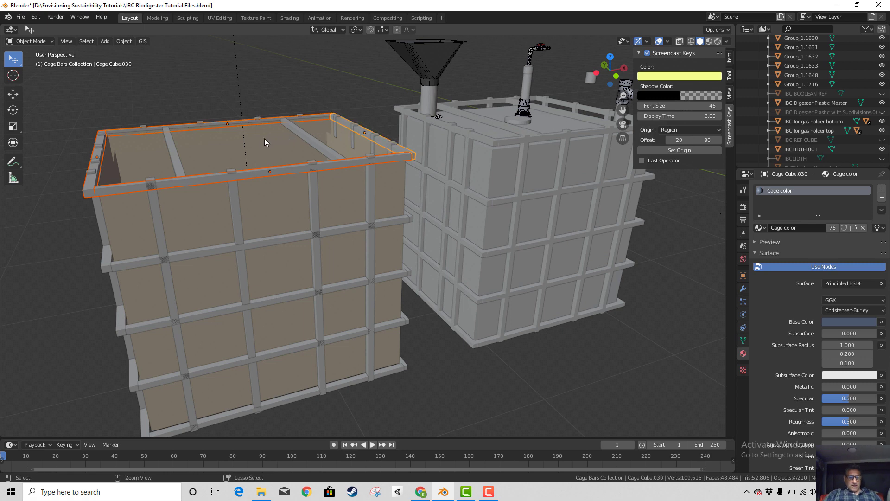
pyautogui.click(214, 149)
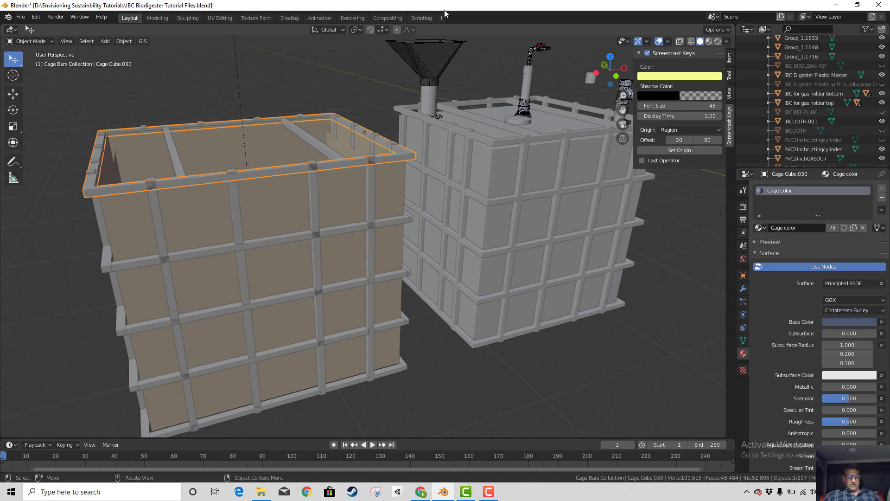
# - Parent the two crossbars over the tan tank's opening to the joined top rim with the Object option
pyautogui.click(174, 161)
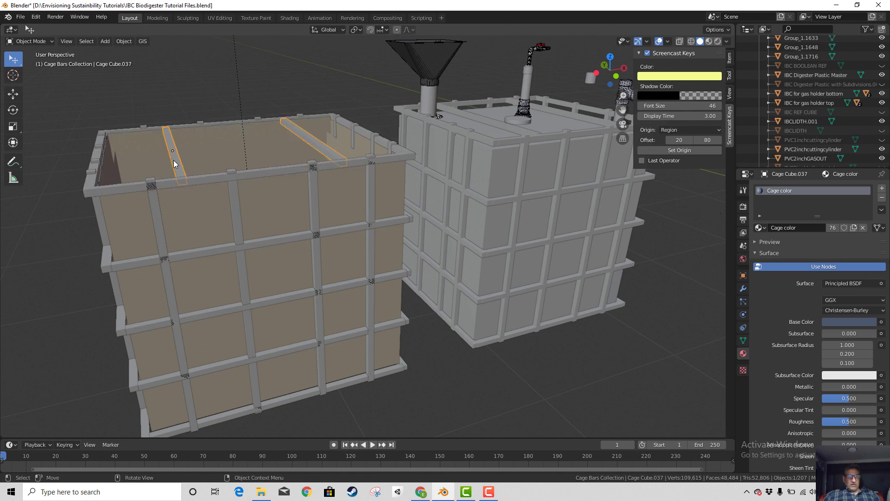
pyautogui.keyDown('shift'); pyautogui.click(255, 175); pyautogui.keyUp('shift')
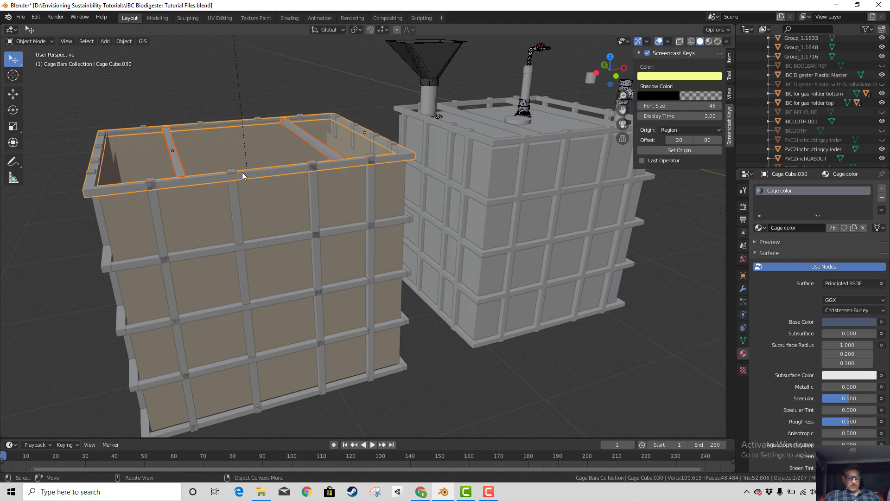
pyautogui.hotkey('ctrl', 'p')
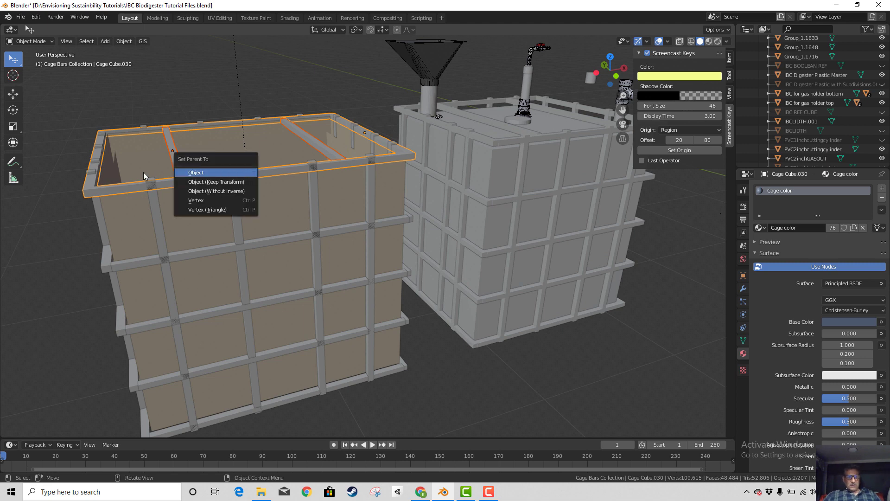
pyautogui.click(216, 172)
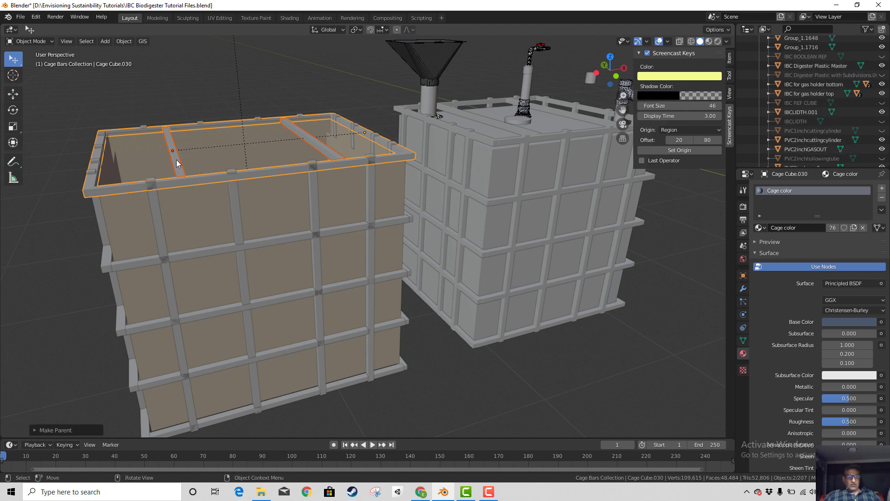
pyautogui.click(177, 162)
pyautogui.press('g')
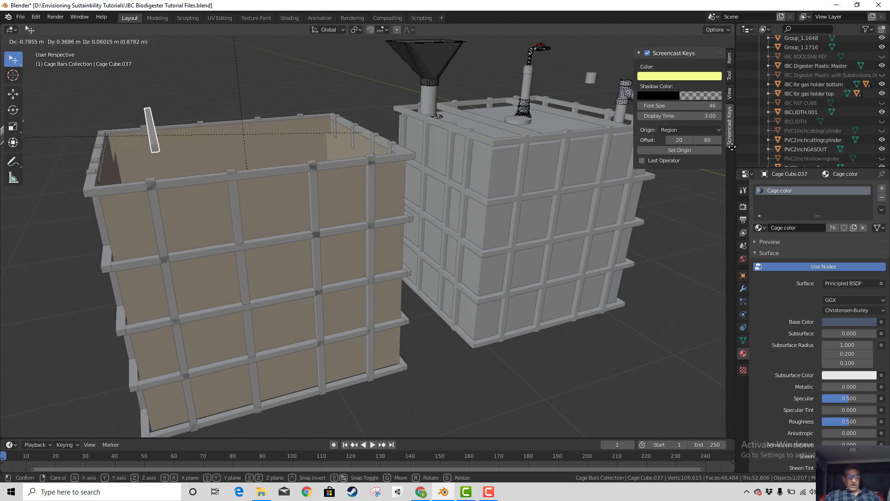
pyautogui.press('Escape')
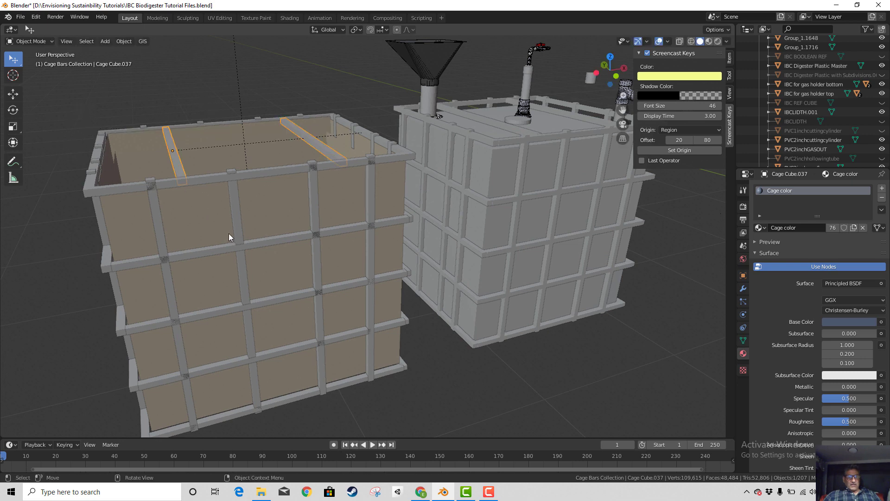
pyautogui.click(158, 230)
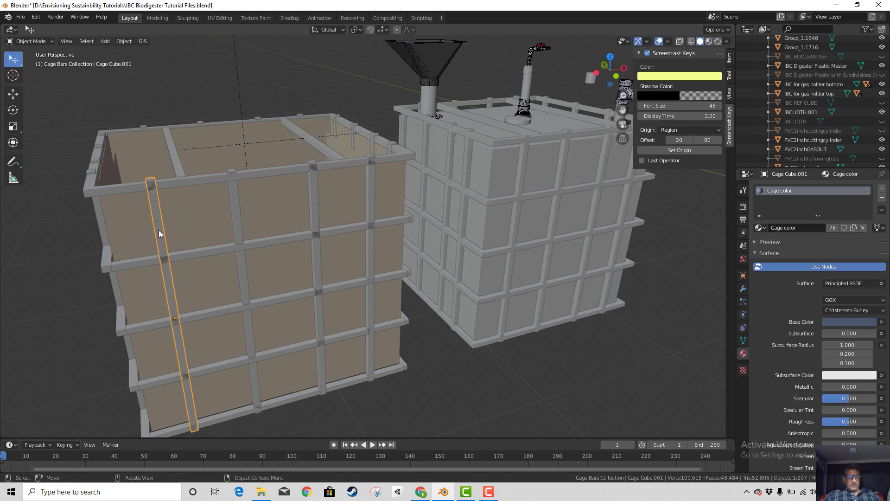
pyautogui.click(188, 183)
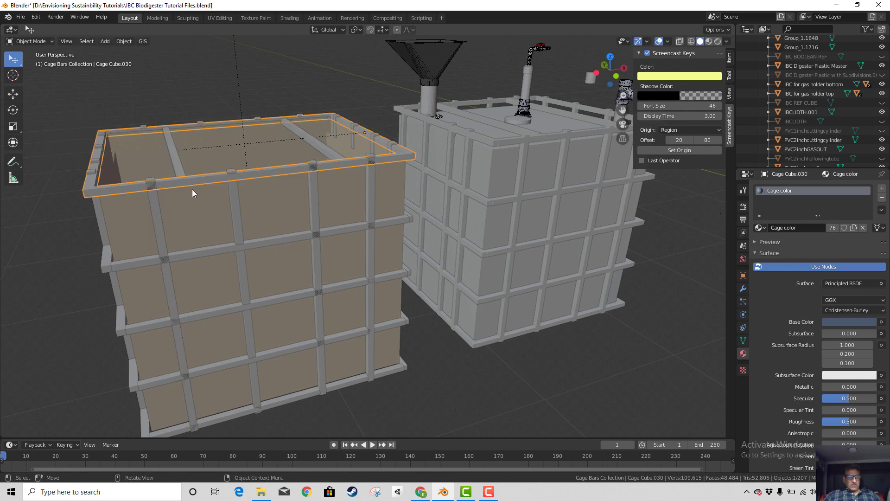
pyautogui.keyDown('shift'); pyautogui.click(216, 251); pyautogui.keyUp('shift')
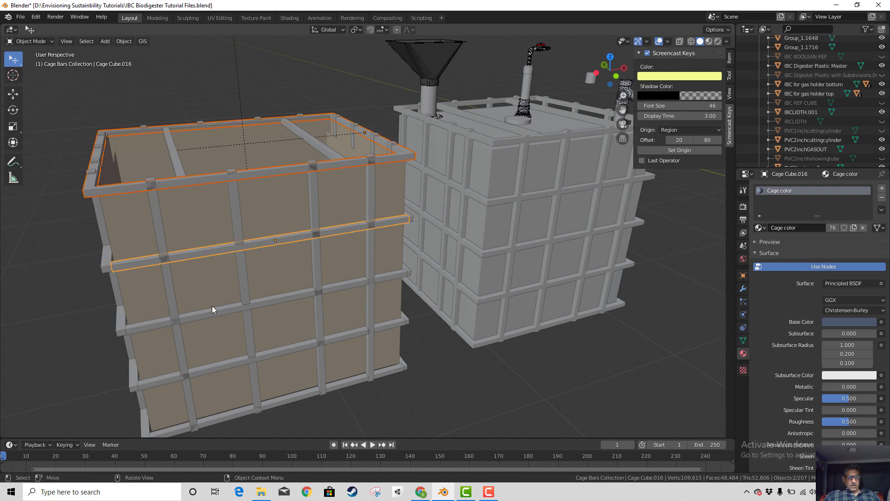
pyautogui.moveTo(212, 306); pyautogui.dragTo(346, 316, button='middle')
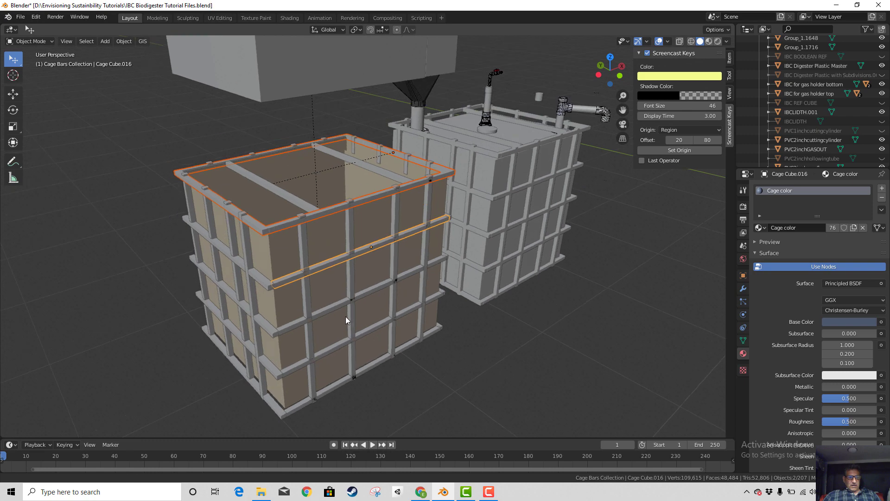
pyautogui.keyDown('shift'); pyautogui.click(240, 264); pyautogui.keyUp('shift')
pyautogui.moveTo(240, 266); pyautogui.dragTo(279, 321, button='middle')
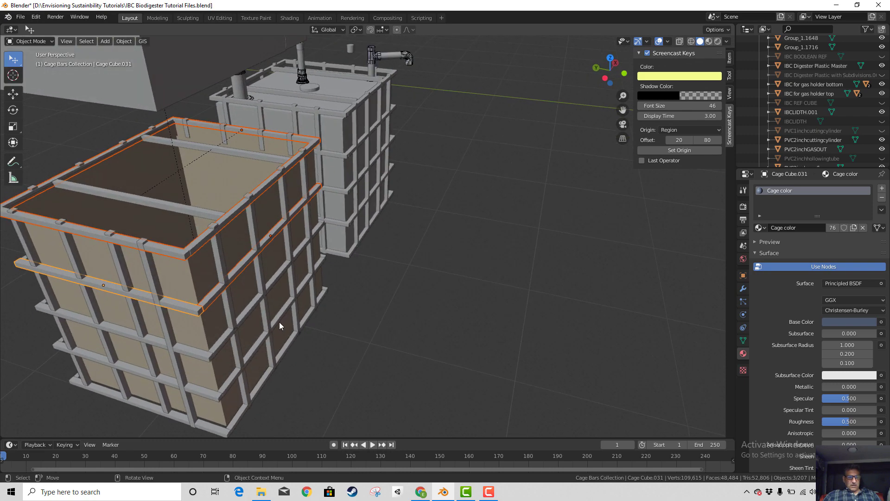
pyautogui.keyDown('shift'); pyautogui.click(255, 302); pyautogui.keyUp('shift')
pyautogui.keyDown('shift'); pyautogui.click(166, 352); pyautogui.keyUp('shift')
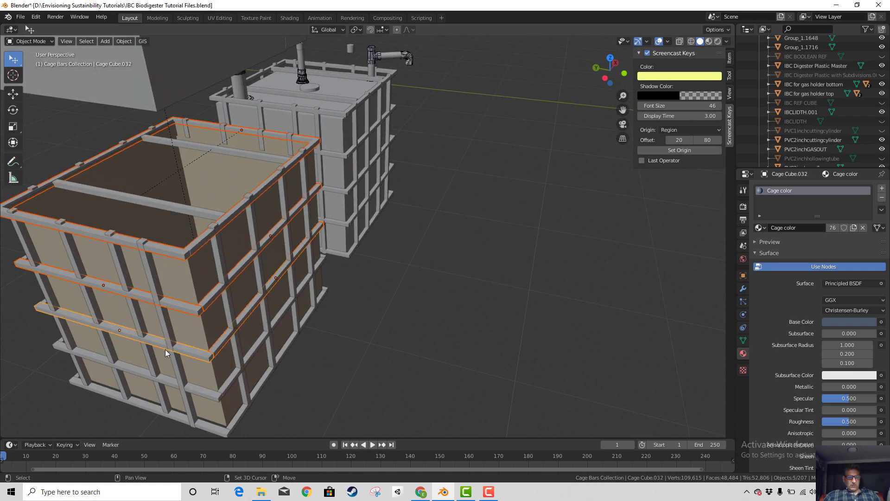
pyautogui.moveTo(171, 351); pyautogui.dragTo(236, 314, button='middle')
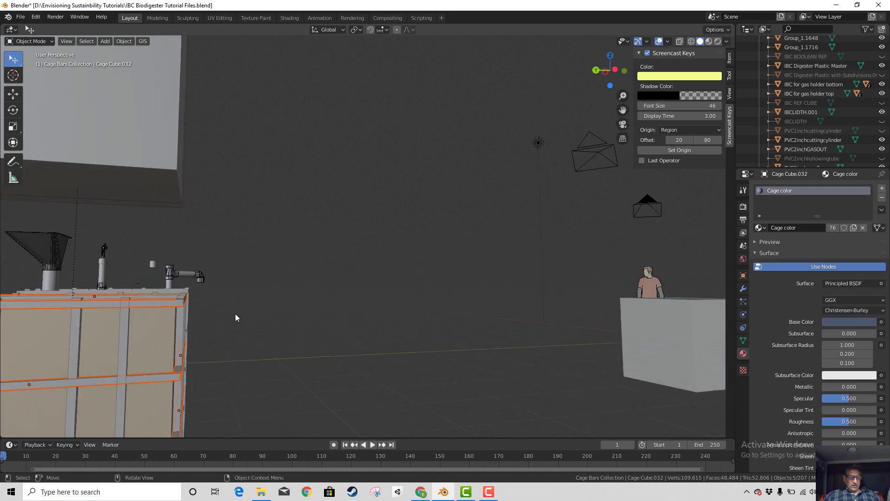
pyautogui.scroll(-3, 235, 314)
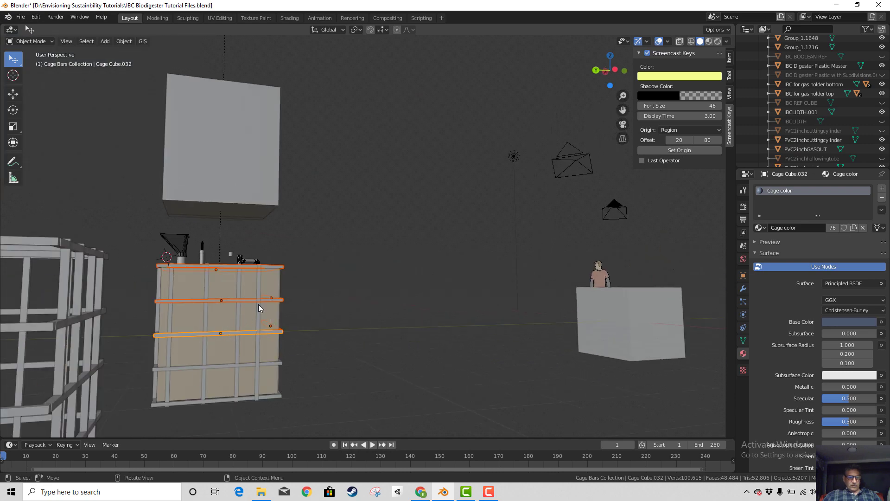
# - Move the unevenly spaced vertical bar on the tan tank's cage side closer to the nearby corner
pyautogui.click(257, 291)
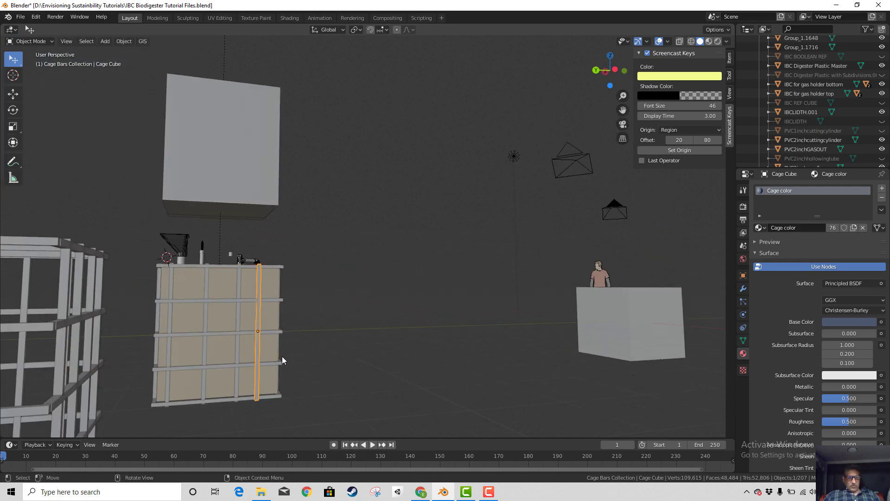
pyautogui.moveTo(282, 360); pyautogui.dragTo(269, 357, button='middle')
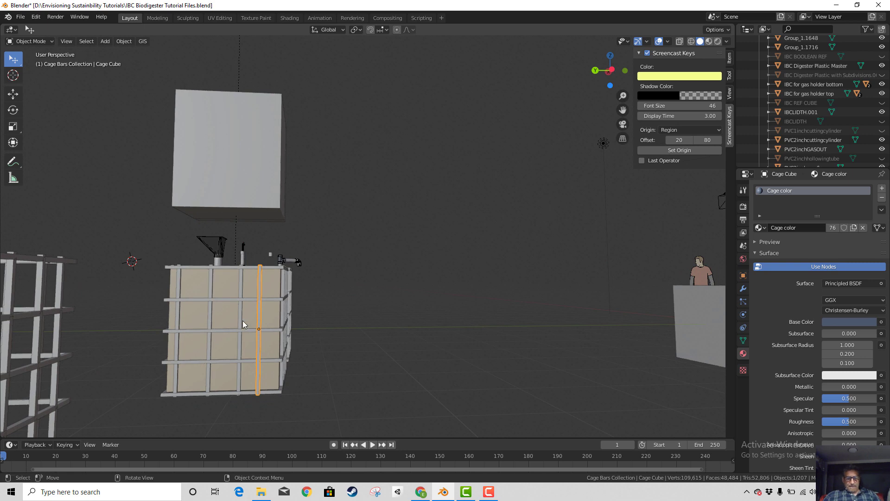
pyautogui.press('g')
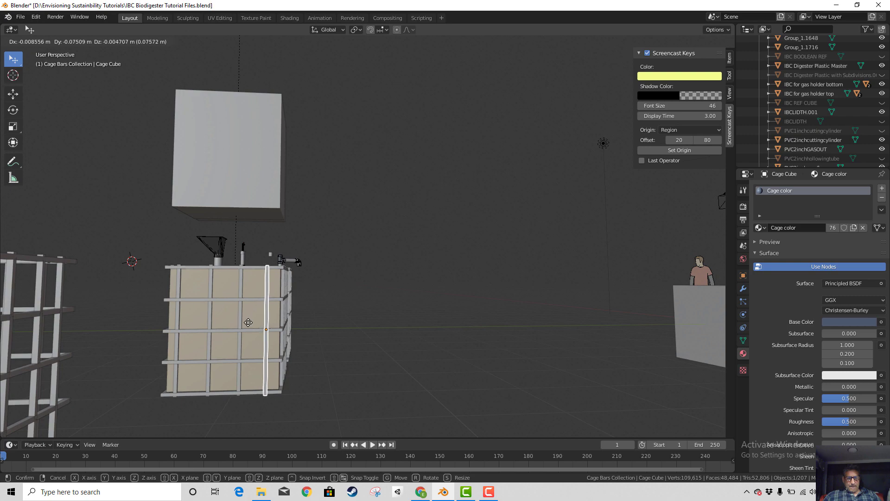
pyautogui.click(258, 332)
# - Join the four horizontal bars of the second tier, just below the tan tank's top rim, into one ring object
pyautogui.moveTo(257, 332); pyautogui.dragTo(385, 321, button='middle')
pyautogui.scroll(3, 382, 322)
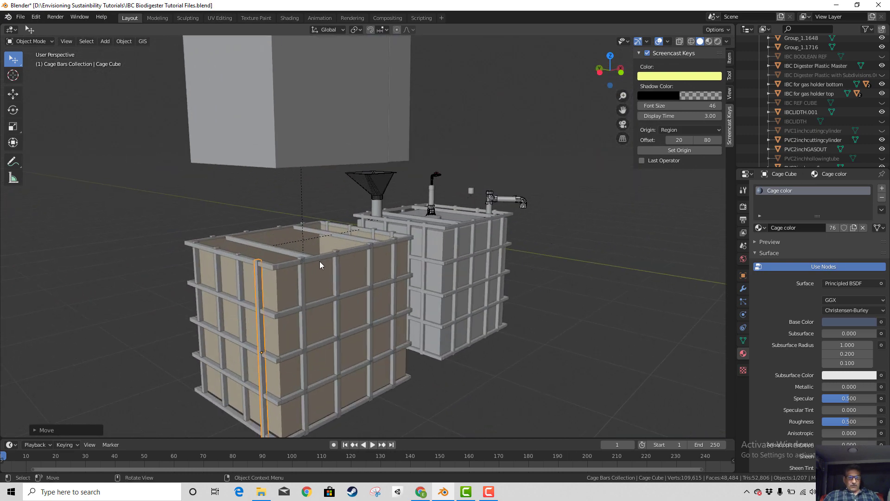
pyautogui.click(321, 263)
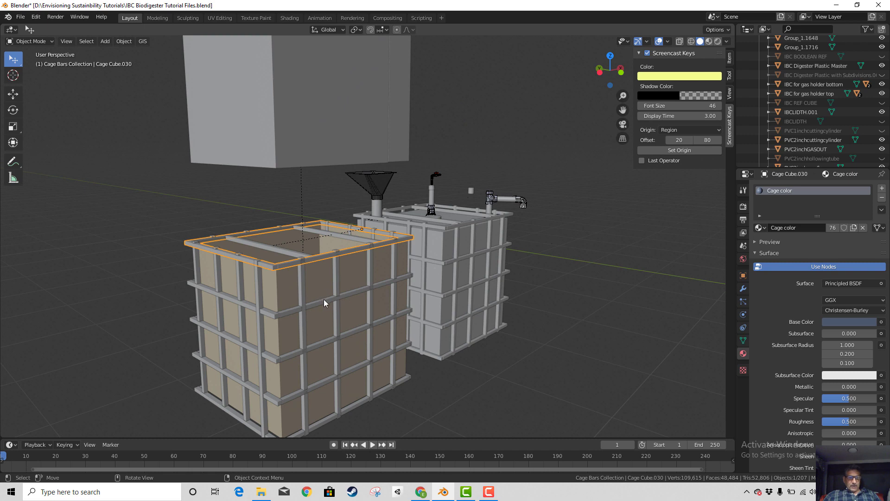
pyautogui.click(288, 308)
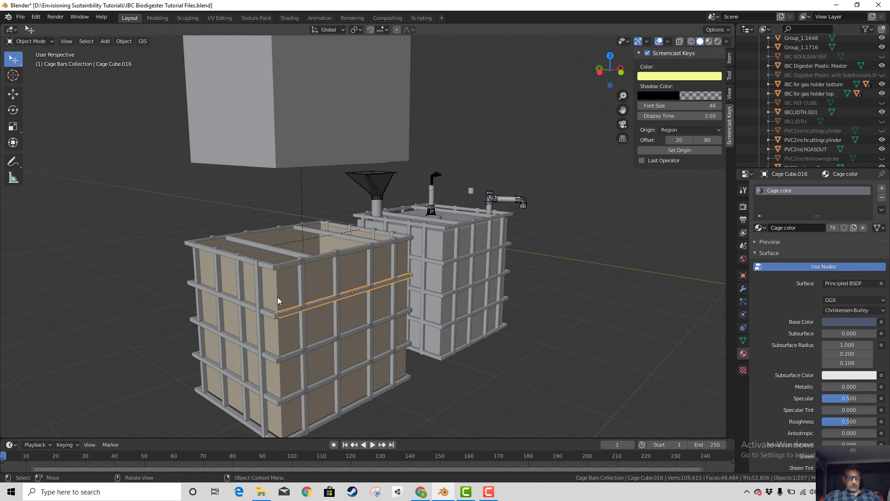
pyautogui.keyDown('shift'); pyautogui.click(249, 305); pyautogui.keyUp('shift')
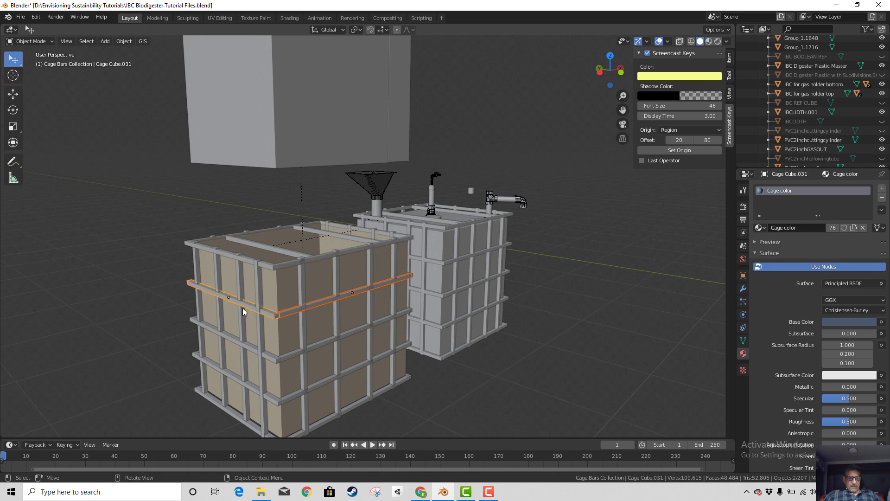
pyautogui.moveTo(243, 308); pyautogui.dragTo(366, 352, button='middle')
pyautogui.keyDown('shift'); pyautogui.click(347, 319); pyautogui.keyUp('shift')
pyautogui.keyDown('shift'); pyautogui.click(294, 349); pyautogui.keyUp('shift')
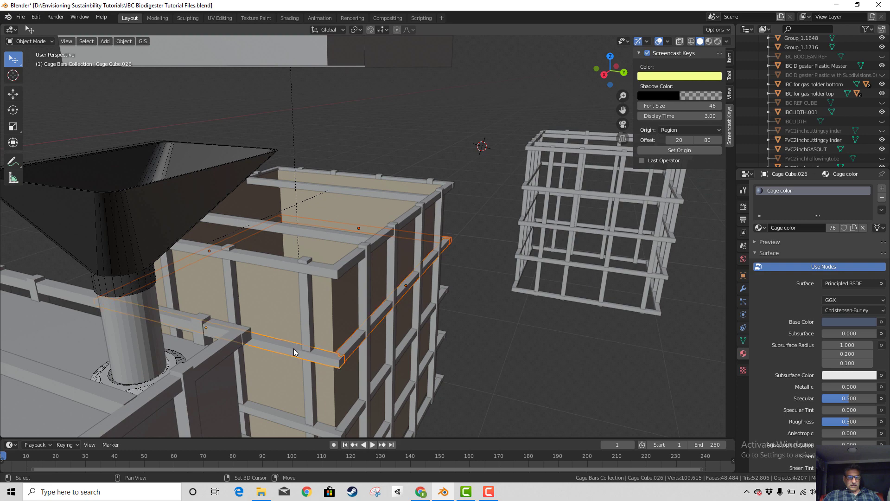
pyautogui.hotkey('ctrl', 'j')
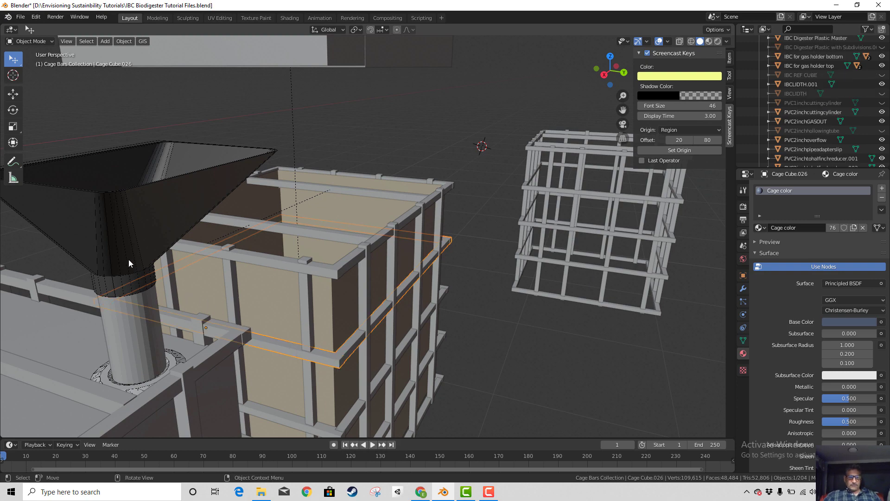
# - Join the four horizontal bars of the middle tier around the tan tank into one ring object
pyautogui.moveTo(387, 290); pyautogui.dragTo(354, 309, button='middle')
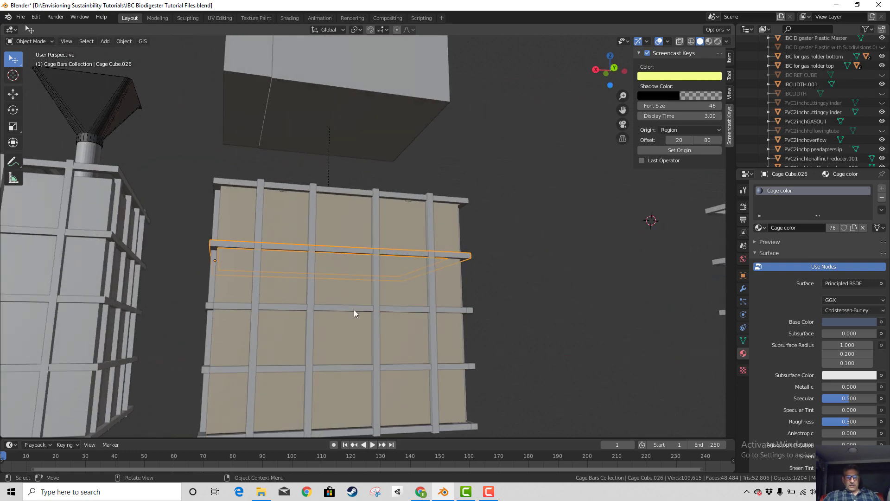
pyautogui.click(352, 308)
pyautogui.moveTo(299, 335); pyautogui.dragTo(325, 336, button='middle')
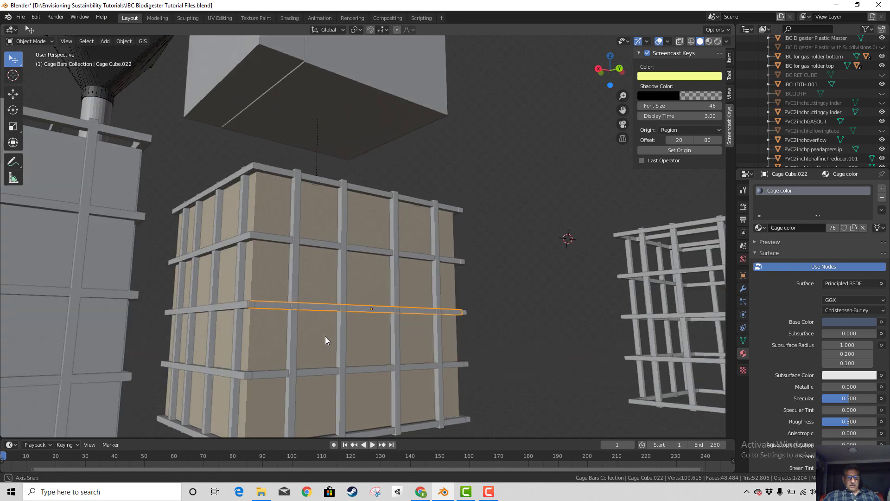
pyautogui.keyDown('shift'); pyautogui.click(229, 304); pyautogui.keyUp('shift')
pyautogui.moveTo(229, 304); pyautogui.dragTo(452, 330, button='middle')
pyautogui.keyDown('shift'); pyautogui.click(423, 314); pyautogui.keyUp('shift')
pyautogui.keyDown('shift'); pyautogui.click(453, 321); pyautogui.keyUp('shift')
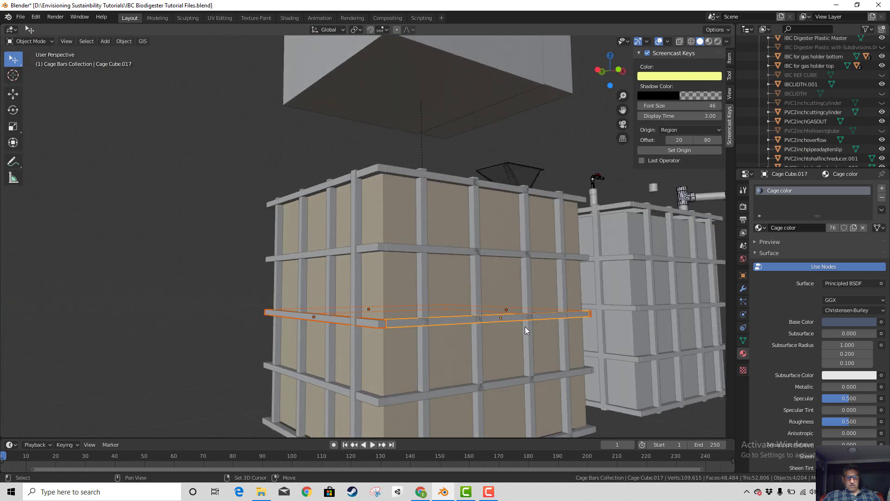
pyautogui.moveTo(495, 371); pyautogui.dragTo(483, 365, button='middle')
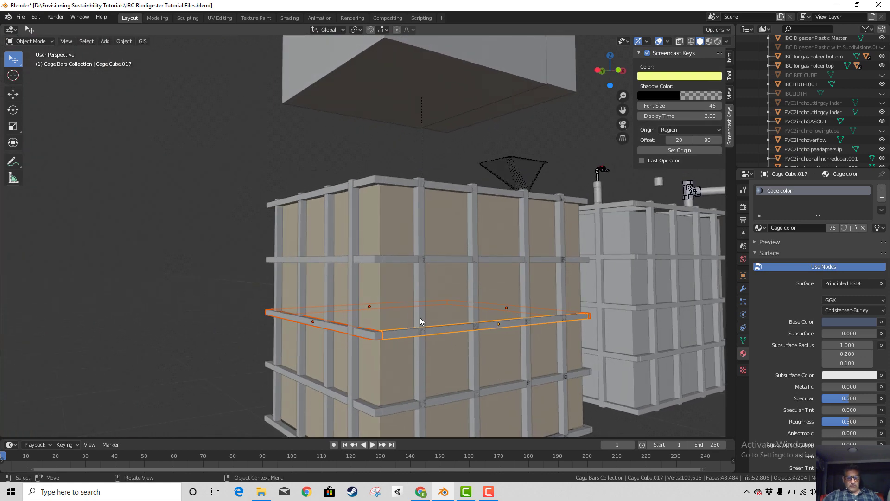
pyautogui.hotkey('ctrl', 'j')
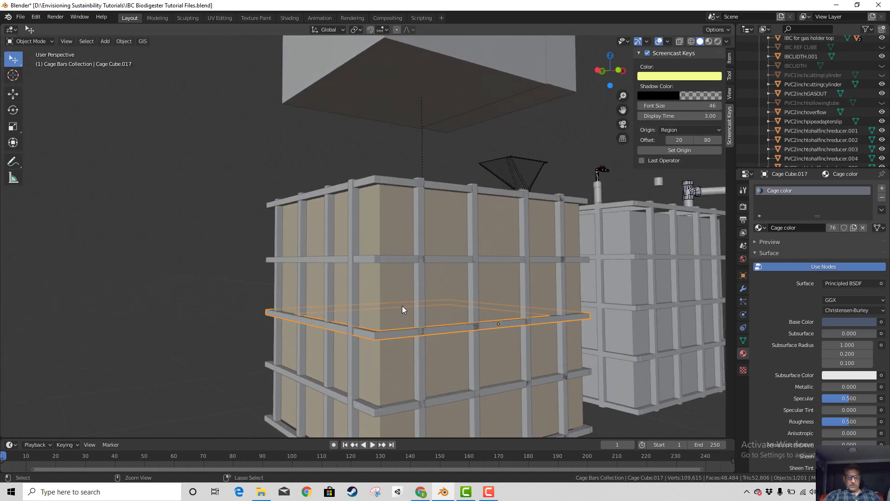
# - Join the four horizontal bars of the fourth tier, just above the tan tank's base, into one ring object
pyautogui.click(436, 404)
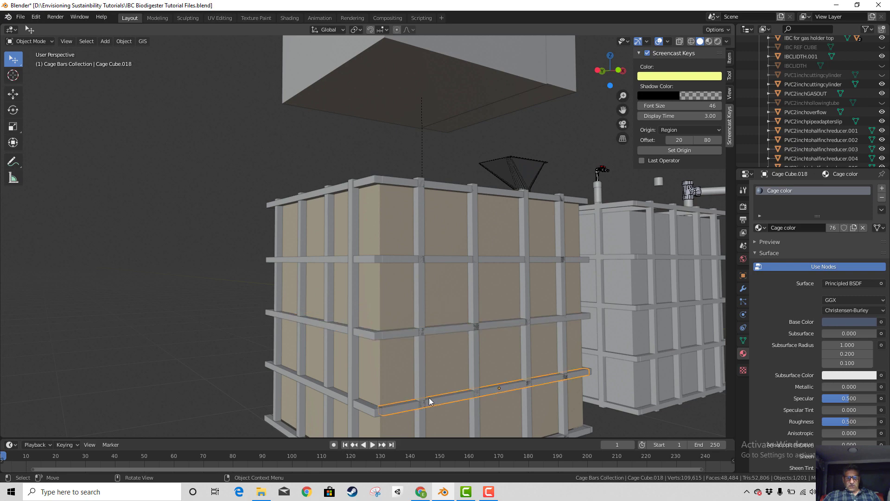
pyautogui.keyDown('shift'); pyautogui.click(331, 395); pyautogui.keyUp('shift')
pyautogui.moveTo(494, 421); pyautogui.dragTo(303, 367, button='middle')
pyautogui.keyDown('shift'); pyautogui.click(517, 385); pyautogui.keyUp('shift')
pyautogui.keyDown('shift'); pyautogui.click(332, 403); pyautogui.keyUp('shift')
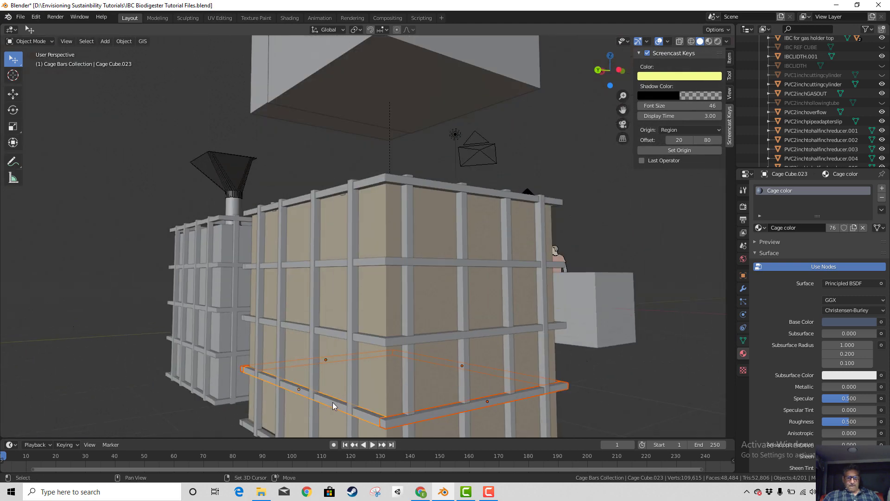
pyautogui.hotkey('ctrl', 'j')
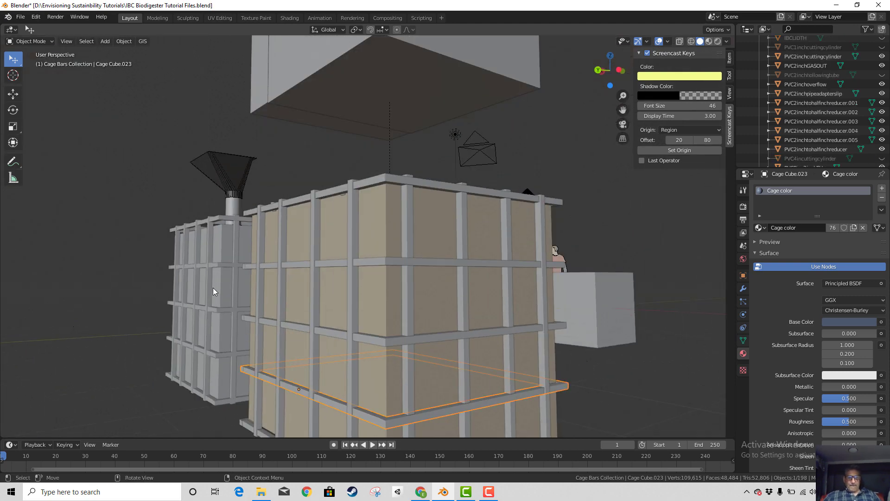
# - Join the four horizontal bars around the tan tank's base into one bottom ring object
pyautogui.scroll(4, 345, 322)
pyautogui.click(314, 384)
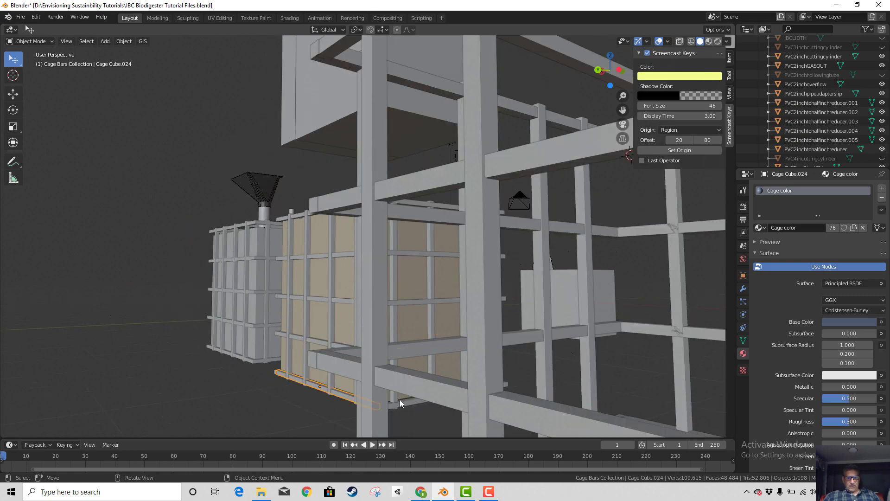
pyautogui.moveTo(399, 399)
pyautogui.mouseDown(button='middle')
pyautogui.moveTo(347, 405)
pyautogui.moveTo(385, 409)
pyautogui.mouseUp(button='middle')
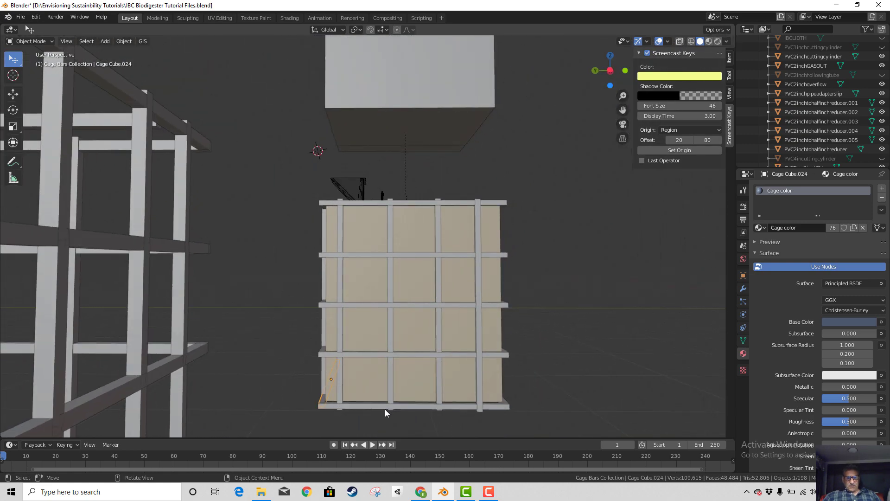
pyautogui.keyDown('shift'); pyautogui.click(409, 408); pyautogui.keyUp('shift')
pyautogui.moveTo(554, 418); pyautogui.dragTo(497, 425, button='middle')
pyautogui.keyDown('shift'); pyautogui.click(465, 417); pyautogui.keyUp('shift')
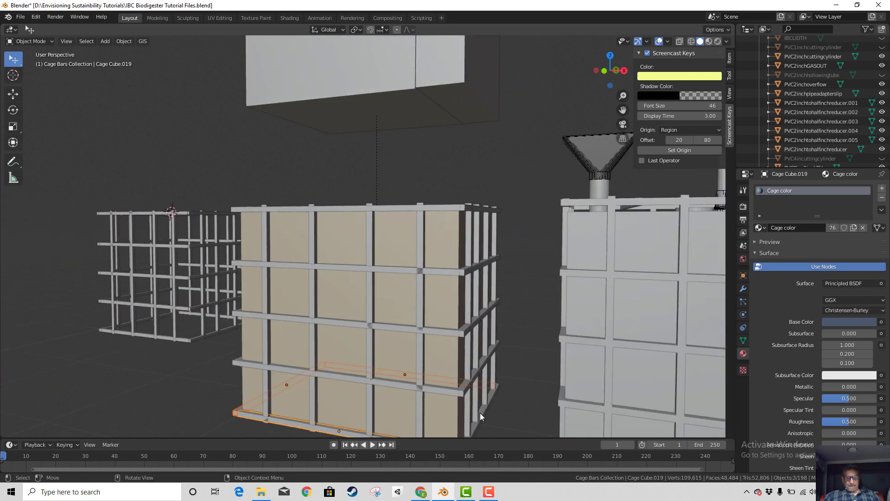
pyautogui.keyDown('shift'); pyautogui.click(484, 411); pyautogui.keyUp('shift')
pyautogui.hotkey('ctrl', 'j')
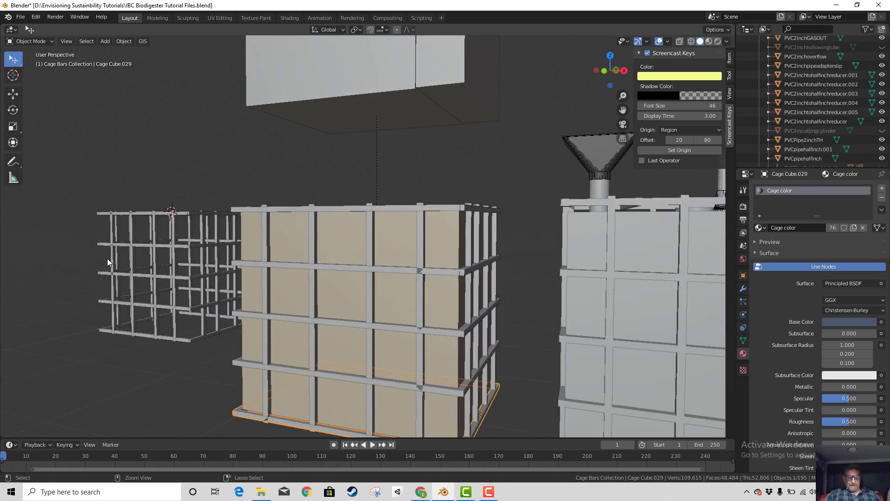
# - Join the top rim and the four lower horizontal rings of the tan tank's cage into a single object
pyautogui.click(333, 210)
pyautogui.keyDown('shift'); pyautogui.click(340, 268); pyautogui.keyUp('shift')
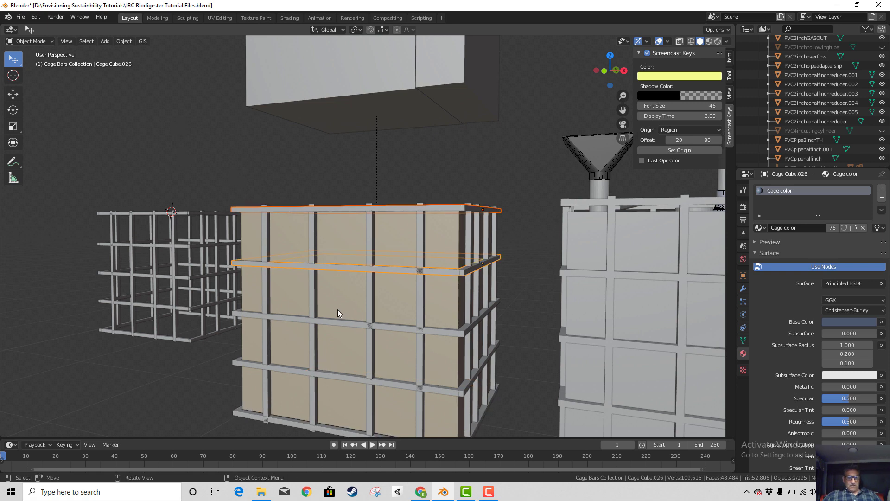
pyautogui.keyDown('shift'); pyautogui.click(341, 324); pyautogui.keyUp('shift')
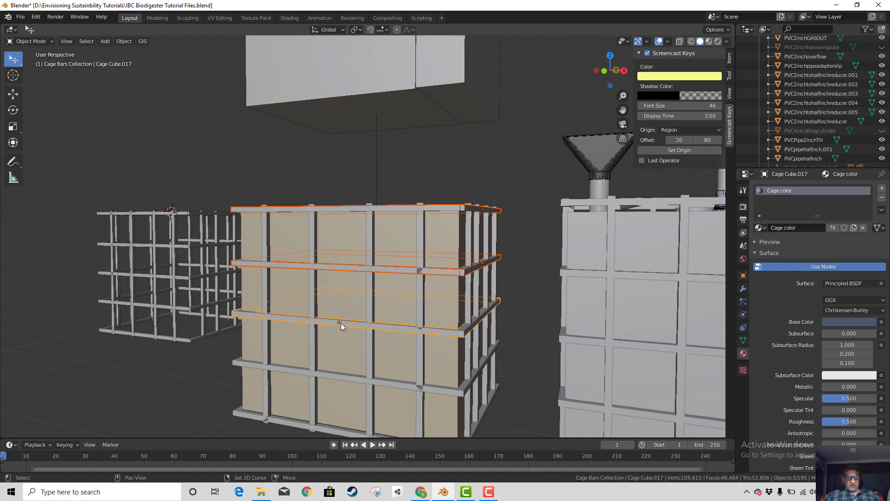
pyautogui.keyDown('shift'); pyautogui.click(347, 376); pyautogui.keyUp('shift')
pyautogui.keyDown('shift'); pyautogui.click(334, 430); pyautogui.keyUp('shift')
pyautogui.moveTo(469, 360); pyautogui.dragTo(502, 383, button='middle')
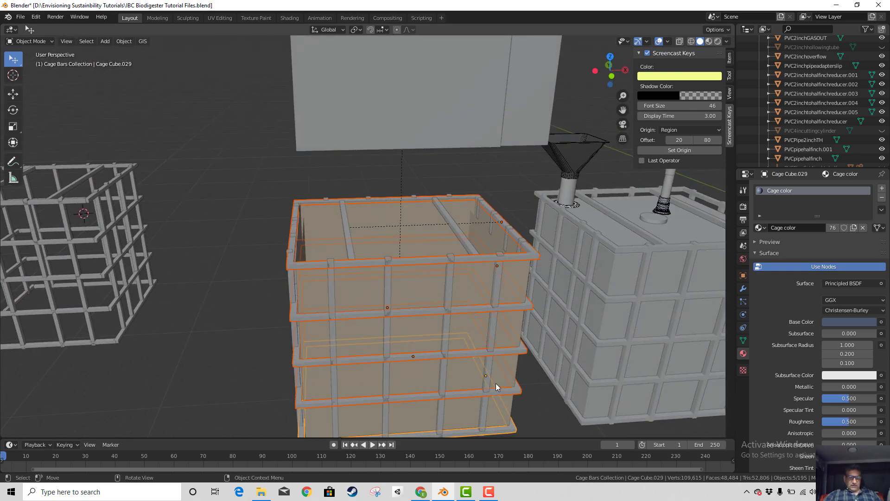
pyautogui.hotkey('ctrl', 'j')
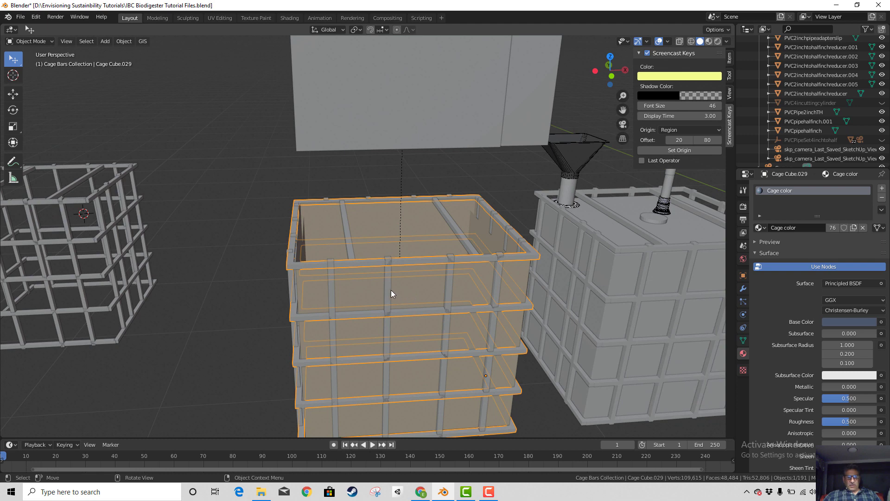
# - Parent the eight vertical bars on two adjacent sides of the tan tank's cage to the joined horizontal rings with the Object option
pyautogui.click(387, 293)
pyautogui.click(448, 294)
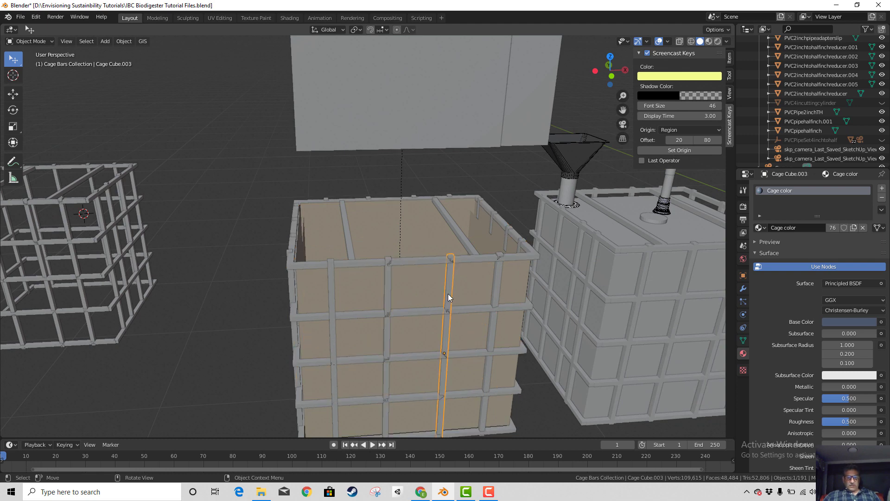
pyautogui.click(385, 292)
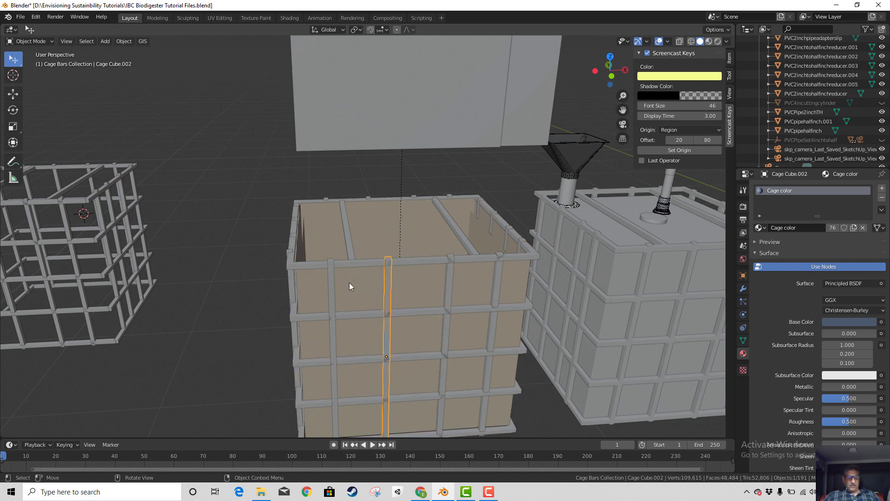
pyautogui.keyDown('shift'); pyautogui.click(332, 296); pyautogui.keyUp('shift')
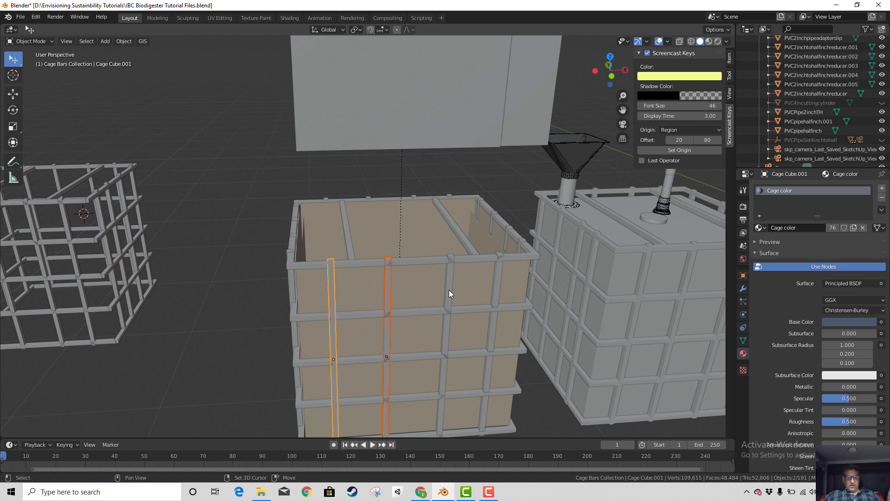
pyautogui.keyDown('shift'); pyautogui.click(449, 294); pyautogui.keyUp('shift')
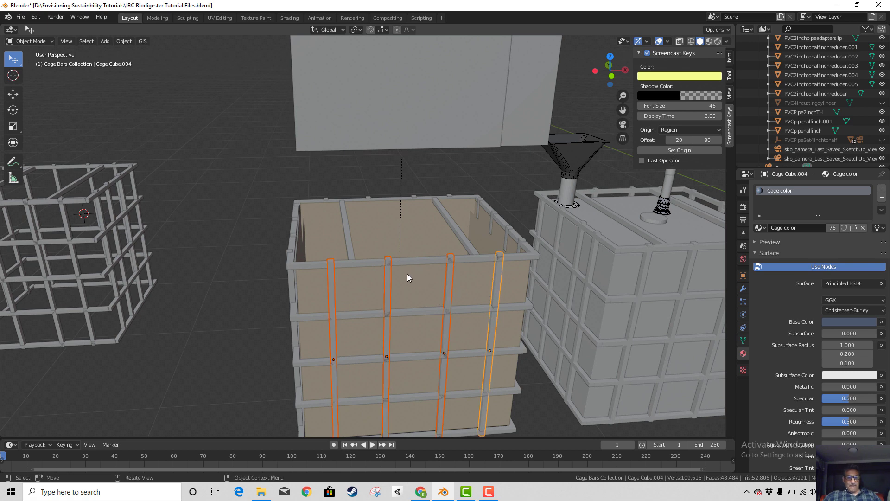
pyautogui.moveTo(350, 314); pyautogui.dragTo(482, 351, button='middle')
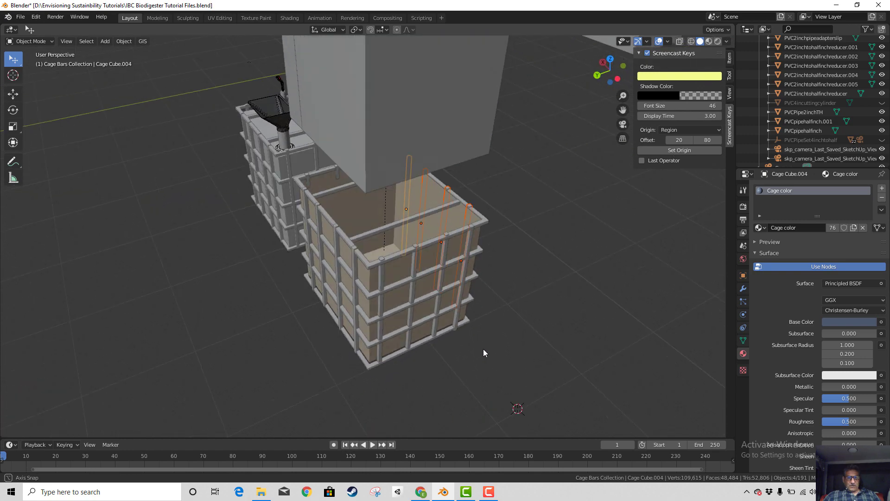
pyautogui.moveTo(426, 327); pyautogui.dragTo(372, 268, button='middle')
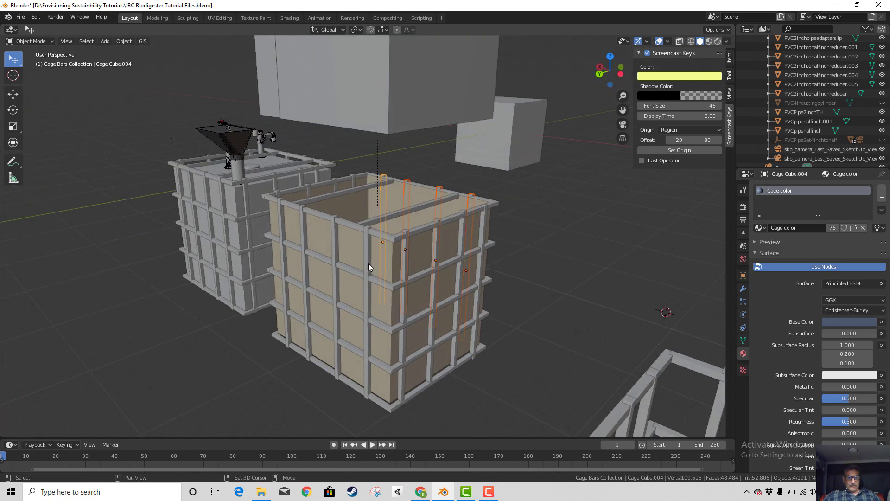
pyautogui.keyDown('shift'); pyautogui.click(368, 263); pyautogui.keyUp('shift')
pyautogui.keyDown('shift'); pyautogui.click(335, 251); pyautogui.keyUp('shift')
pyautogui.keyDown('shift'); pyautogui.click(305, 239); pyautogui.keyUp('shift')
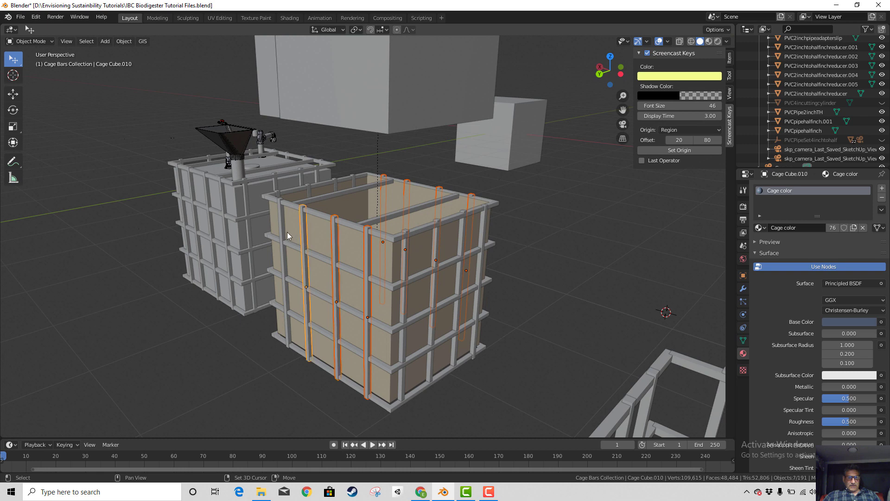
pyautogui.keyDown('shift'); pyautogui.click(281, 230); pyautogui.keyUp('shift')
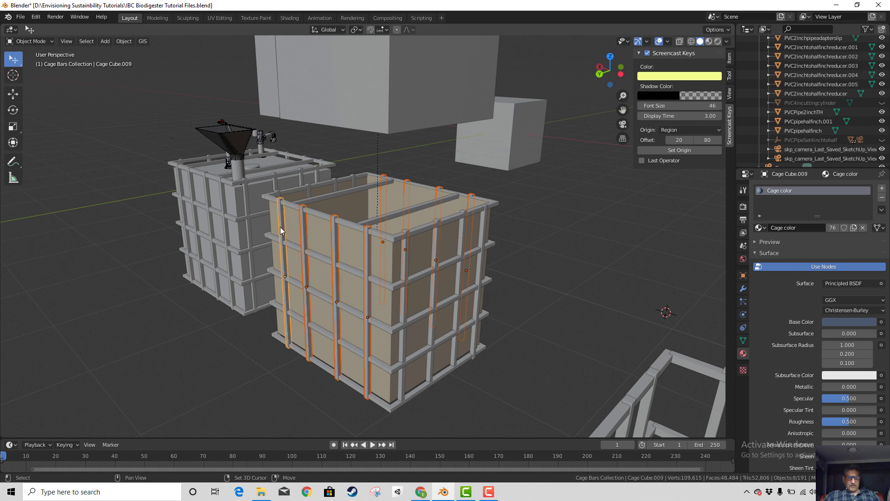
pyautogui.rightClick(354, 310)
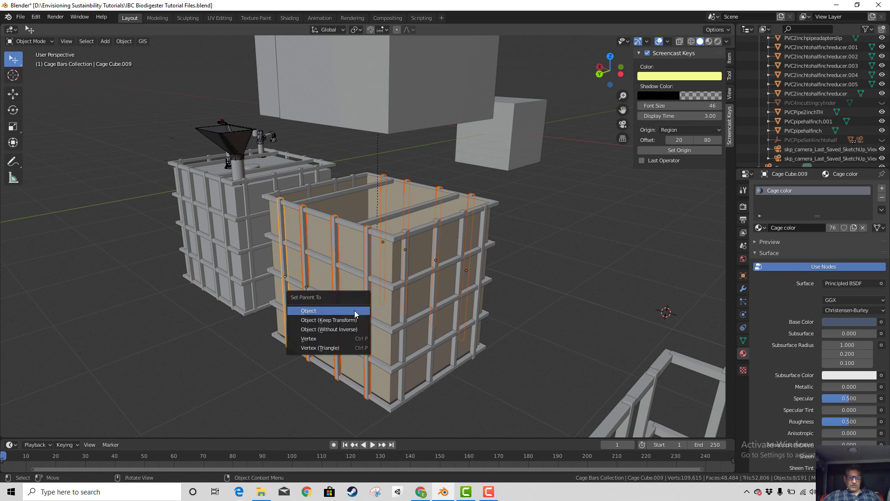
pyautogui.keyDown('shift'); pyautogui.click(349, 224); pyautogui.keyUp('shift')
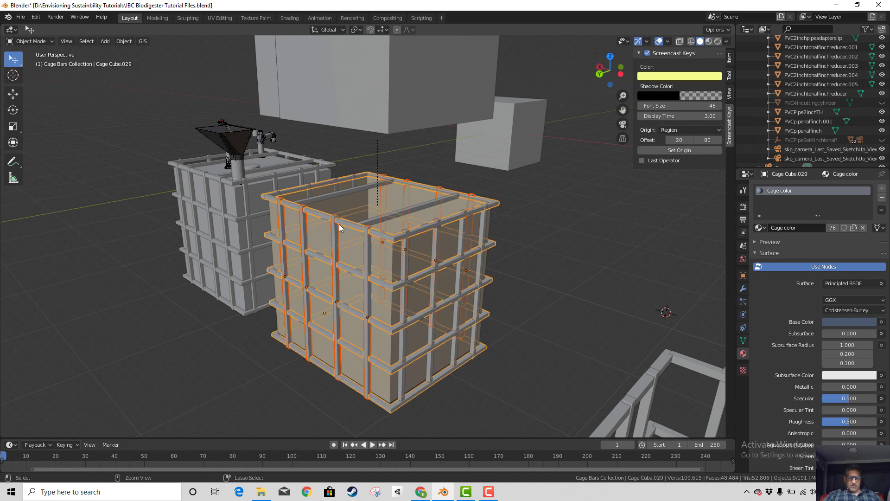
pyautogui.hotkey('ctrl', 'p')
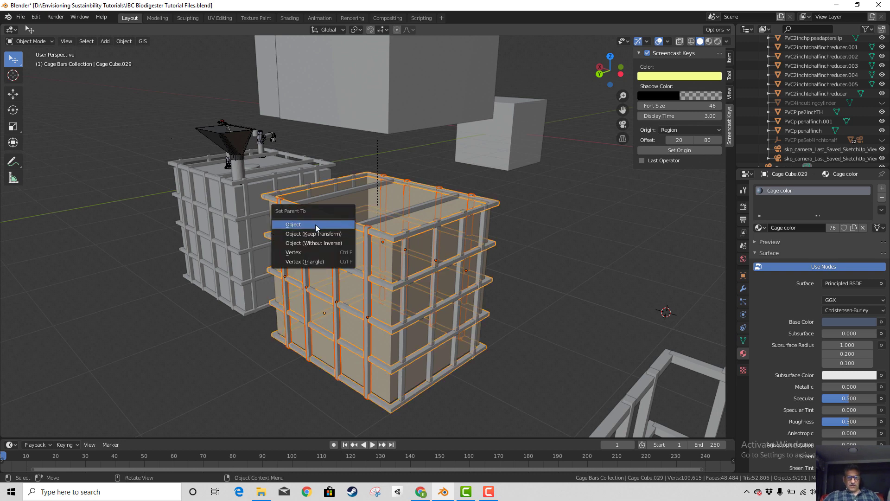
pyautogui.click(316, 226)
# - Test the parenting by trial-moving the joined rings and then individual vertical bars, cancelling each move
pyautogui.click(355, 224)
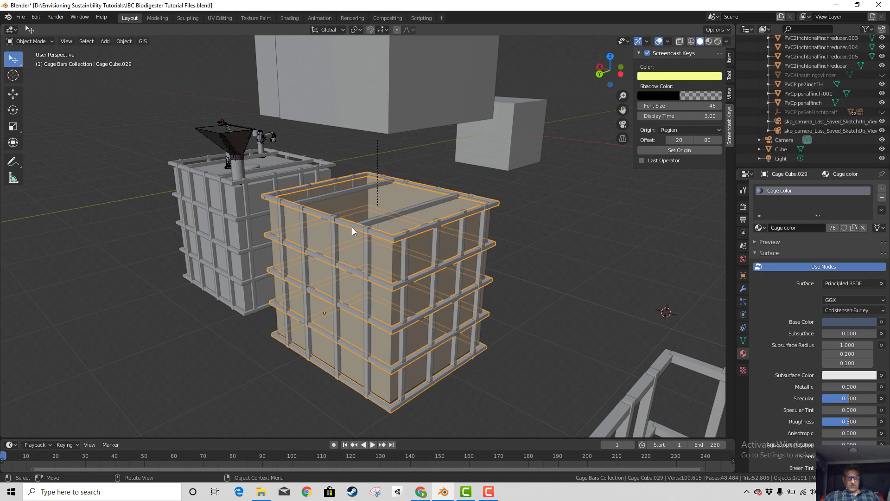
pyautogui.press('g')
pyautogui.rightClick(322, 237)
pyautogui.press('g')
pyautogui.rightClick(344, 240)
pyautogui.click(333, 243)
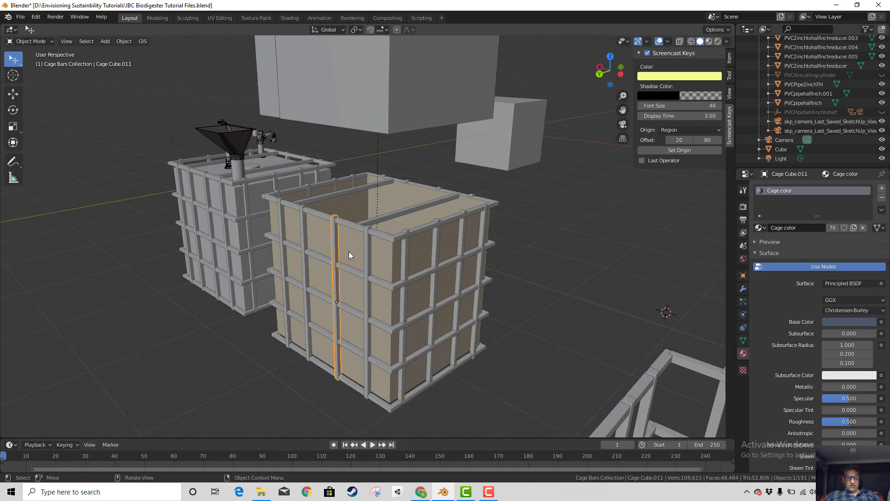
pyautogui.click(368, 261)
pyautogui.press('g')
pyautogui.rightClick(361, 269)
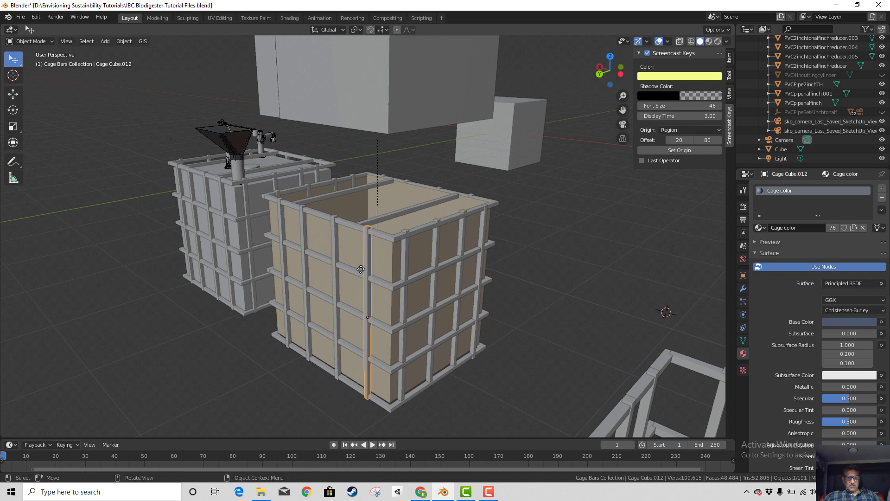
pyautogui.click(305, 240)
pyautogui.press('g')
pyautogui.rightClick(295, 247)
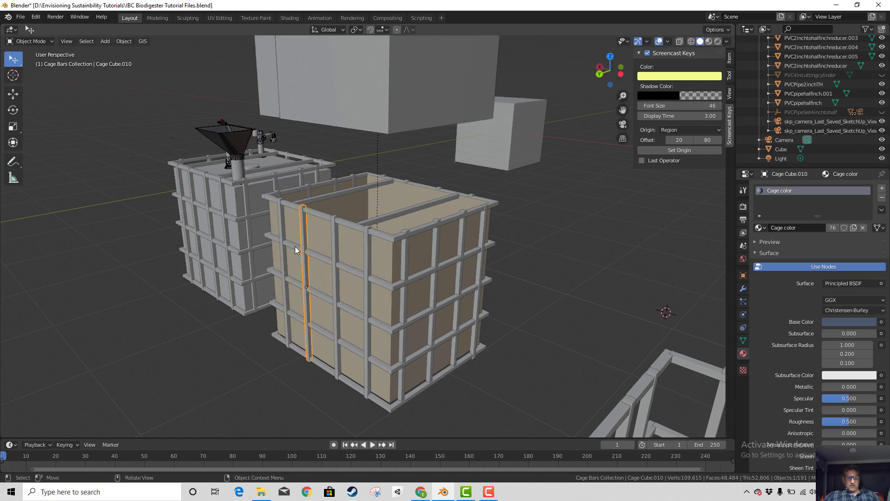
pyautogui.click(283, 226)
pyautogui.press('g')
pyautogui.rightClick(272, 233)
pyautogui.moveTo(272, 233); pyautogui.dragTo(424, 259, button='middle')
pyautogui.click(425, 256)
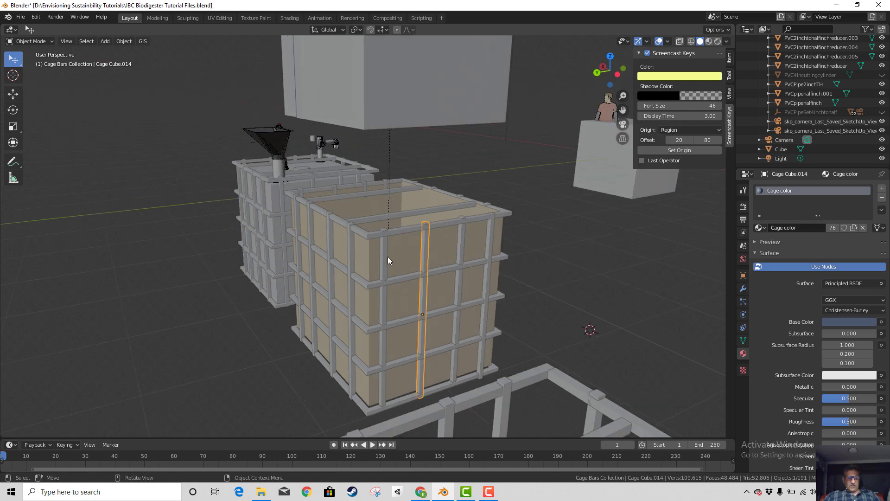
pyautogui.keyDown('shift'); pyautogui.click(383, 259); pyautogui.keyUp('shift')
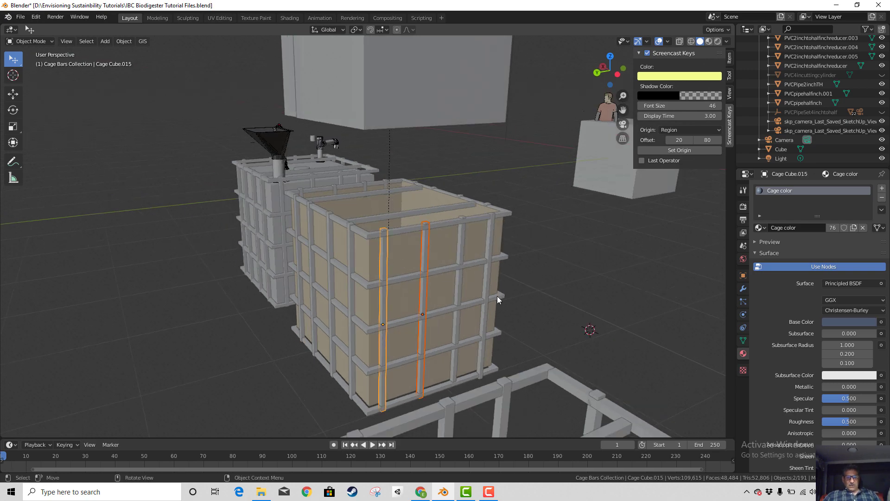
pyautogui.moveTo(497, 297); pyautogui.dragTo(438, 246, button='middle')
pyautogui.keyDown('shift'); pyautogui.click(432, 245); pyautogui.keyUp('shift')
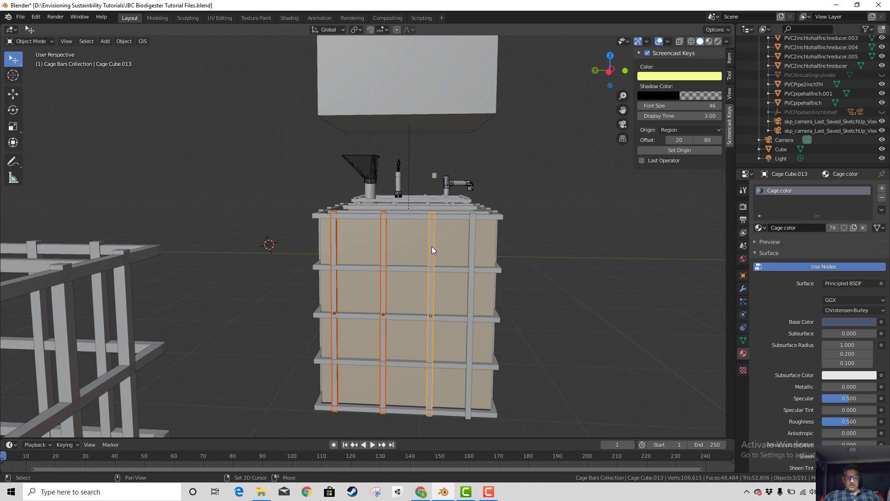
pyautogui.scroll(1, 472, 255)
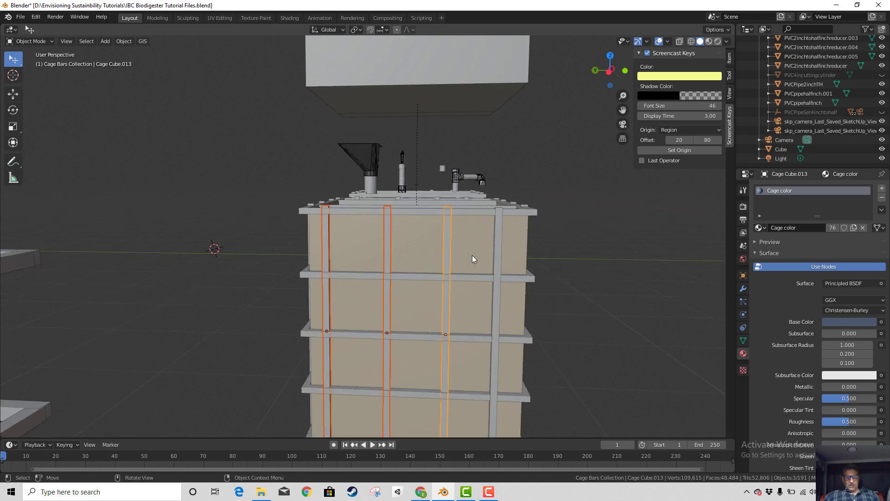
pyautogui.moveTo(497, 261); pyautogui.dragTo(499, 246, button='middle')
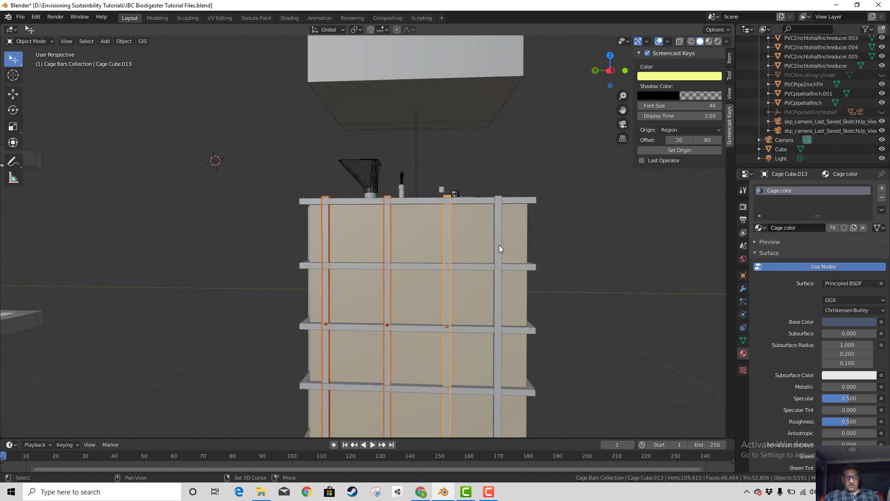
pyautogui.keyDown('shift'); pyautogui.click(497, 252); pyautogui.keyUp('shift')
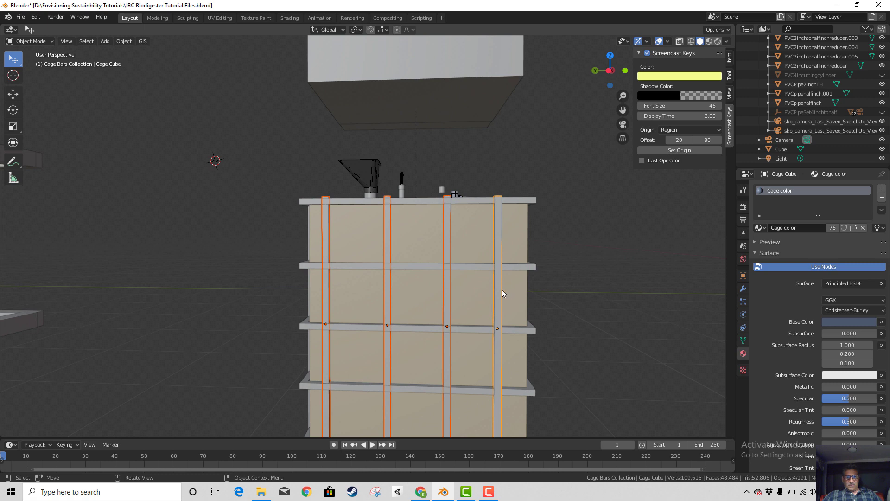
# - Move the outermost vertical bar on the tan tank's end face about 0.038 m along negative Y, toward the tank's corner
pyautogui.click(496, 257)
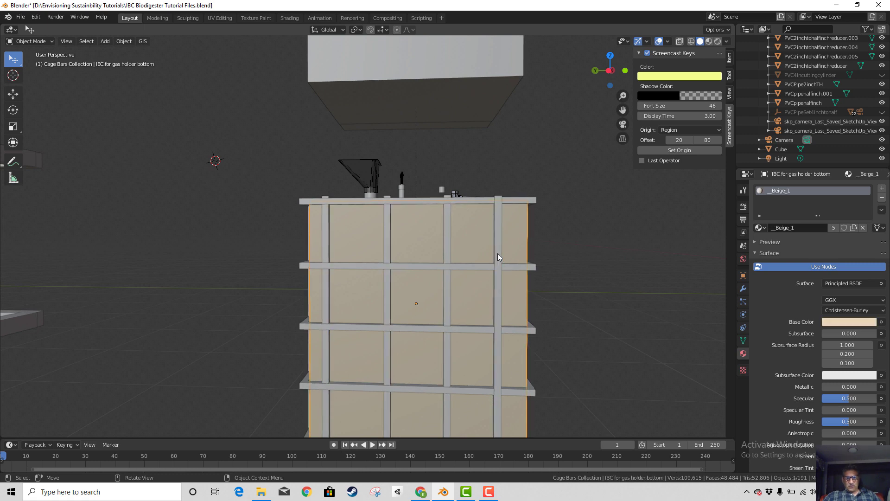
pyautogui.press('g')
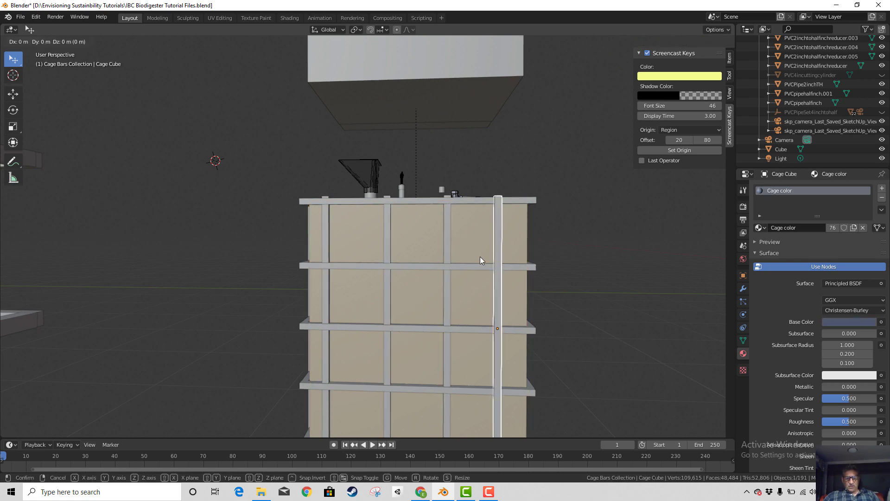
pyautogui.press('y')
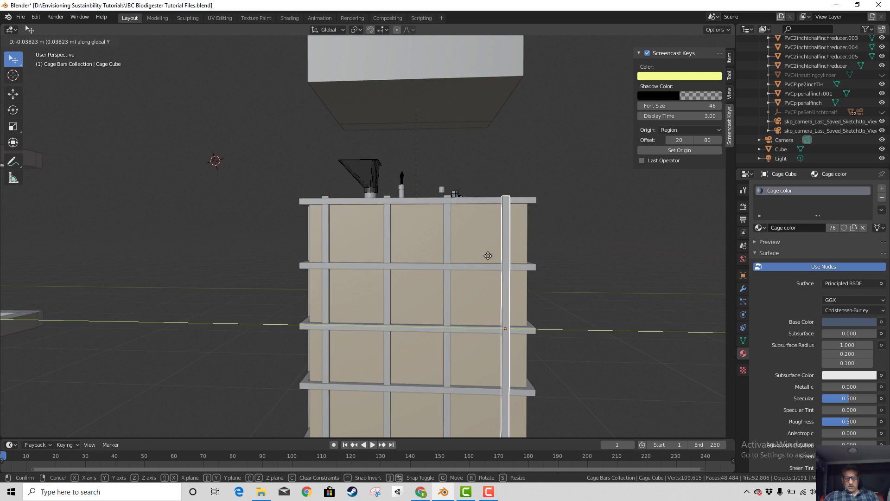
pyautogui.click(488, 256)
# - Examine the moved bar's alignment with the other cages in front, right orthographic and perspective views
pyautogui.press('KP_1')
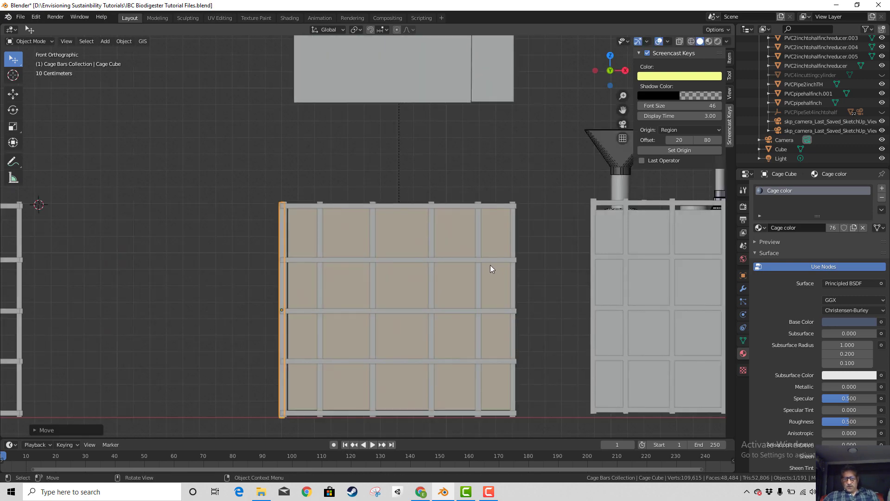
pyautogui.press('KP_3')
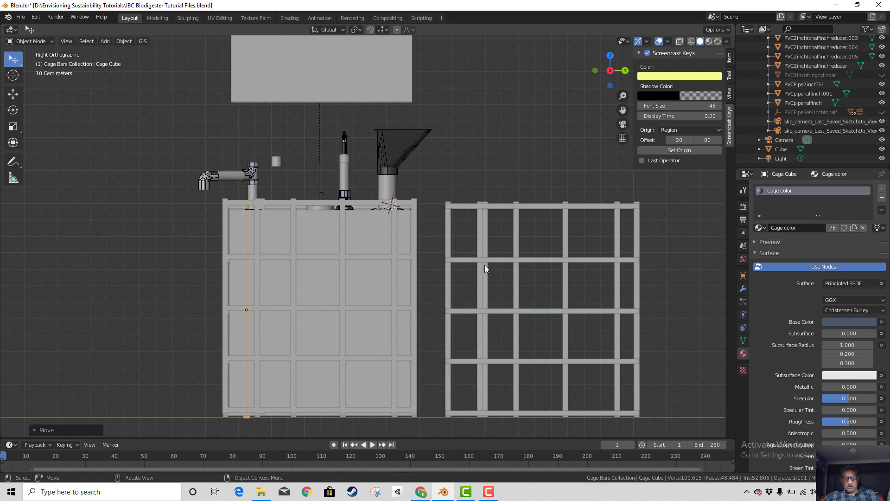
pyautogui.scroll(-1, 427, 261)
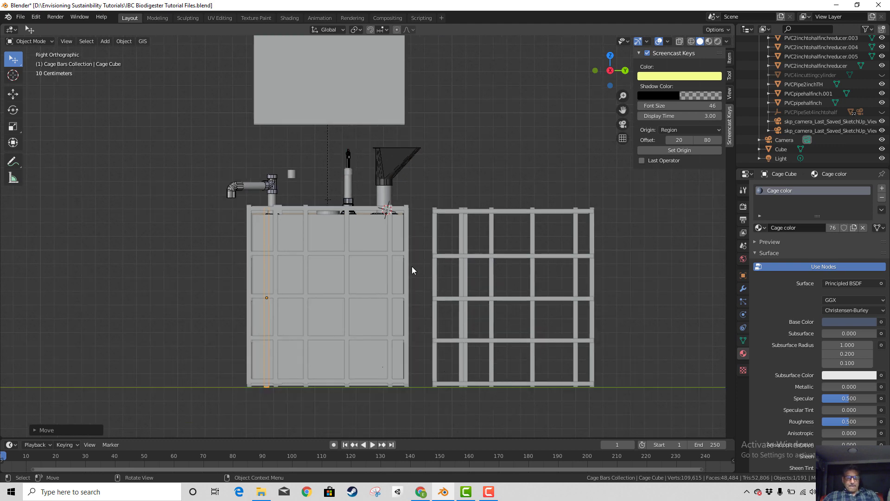
pyautogui.click(277, 238)
pyautogui.click(275, 238)
pyautogui.click(276, 233)
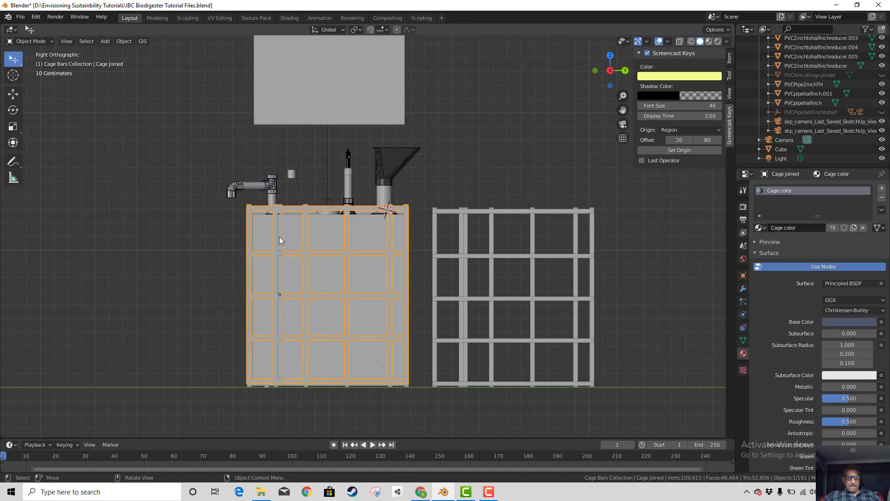
pyautogui.scroll(2, 293, 246)
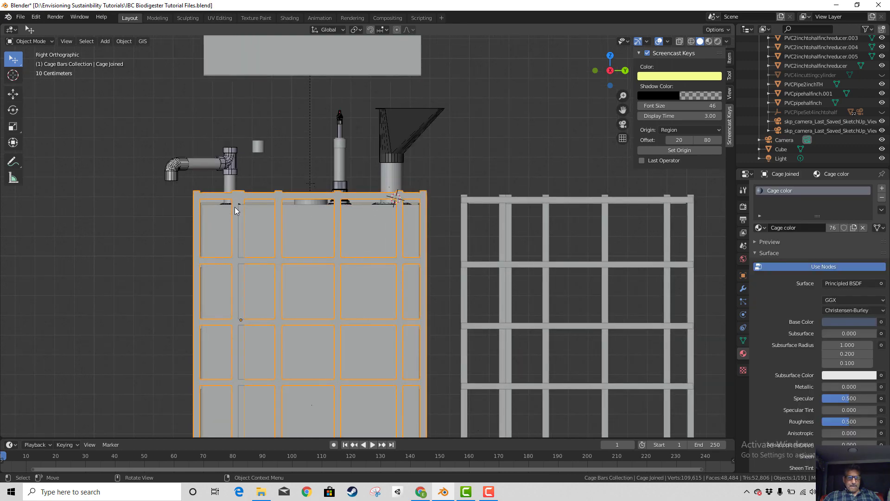
pyautogui.scroll(-2, 324, 260)
pyautogui.scroll(5, 317, 267)
pyautogui.moveTo(317, 269); pyautogui.dragTo(439, 298, button='middle')
pyautogui.scroll(-5, 340, 275)
pyautogui.scroll(-1, 342, 276)
pyautogui.click(397, 250)
pyautogui.moveTo(376, 277); pyautogui.dragTo(241, 284, button='middle')
pyautogui.moveTo(372, 307); pyautogui.dragTo(448, 314, button='middle')
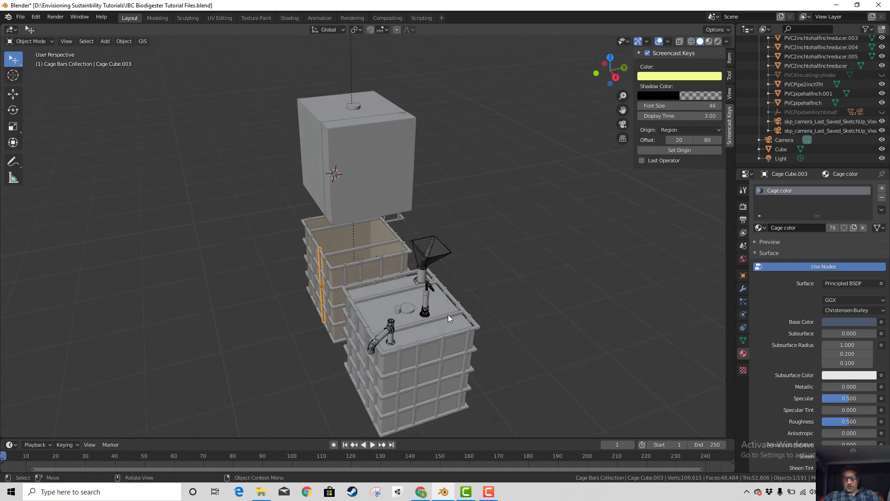
# - Hide the neighbouring grey tank together with its cage, funnel and pipe fittings, using a box selection in top view
pyautogui.press('KP_7')
pyautogui.press('b')
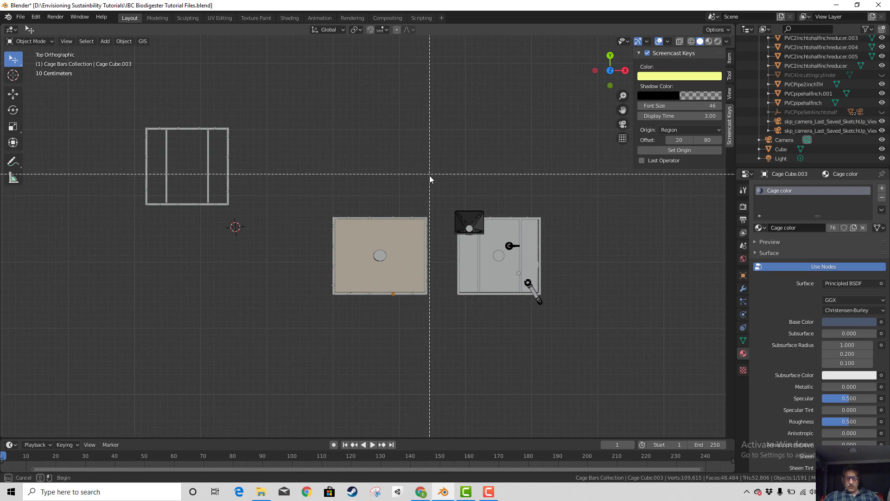
pyautogui.moveTo(443, 189); pyautogui.dragTo(562, 317)
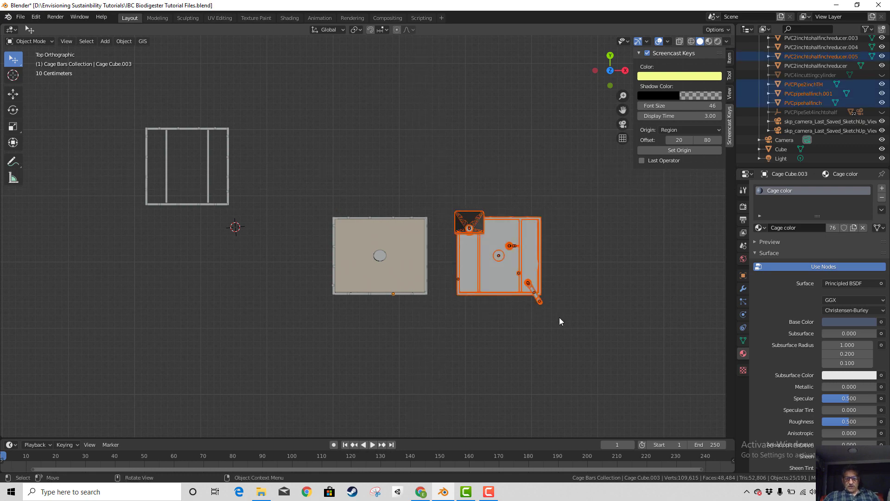
pyautogui.press('h')
# - In right orthographic view, move the near end face's outermost negative-Y vertical bar on the tan tank about 0.061 m along negative Y
pyautogui.moveTo(555, 318); pyautogui.dragTo(380, 268, button='middle')
pyautogui.scroll(4, 373, 269)
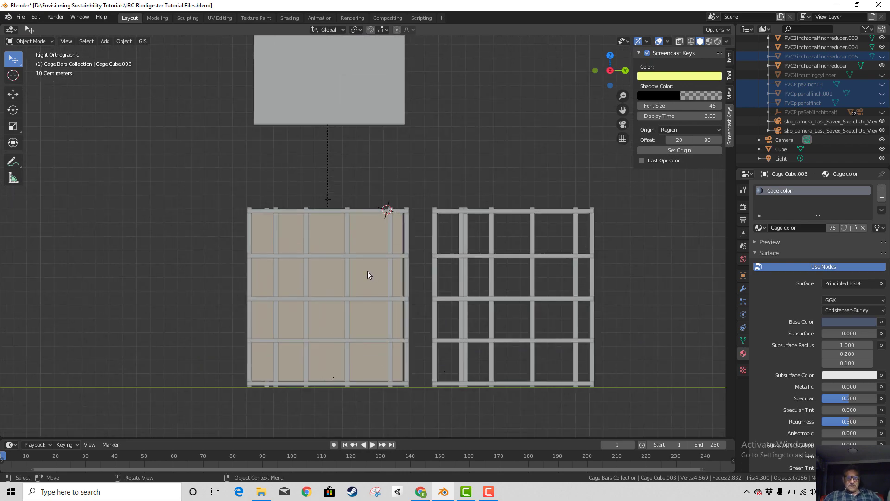
pyautogui.scroll(3, 369, 271)
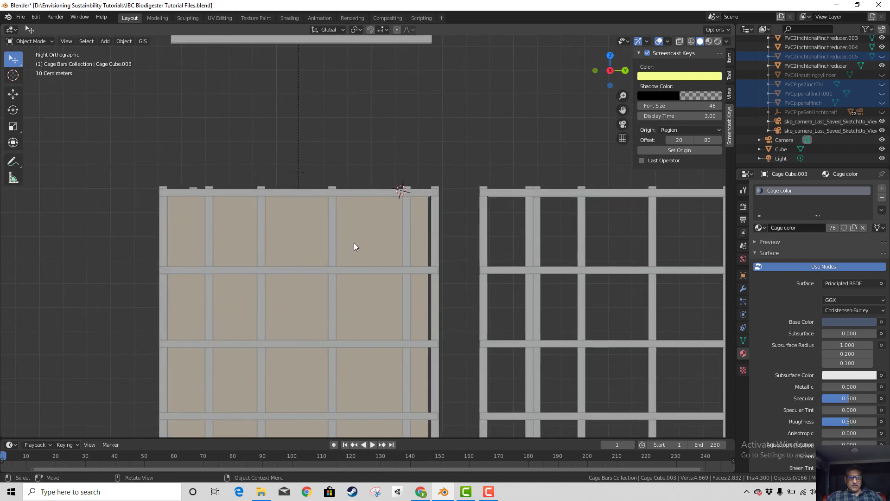
pyautogui.click(211, 239)
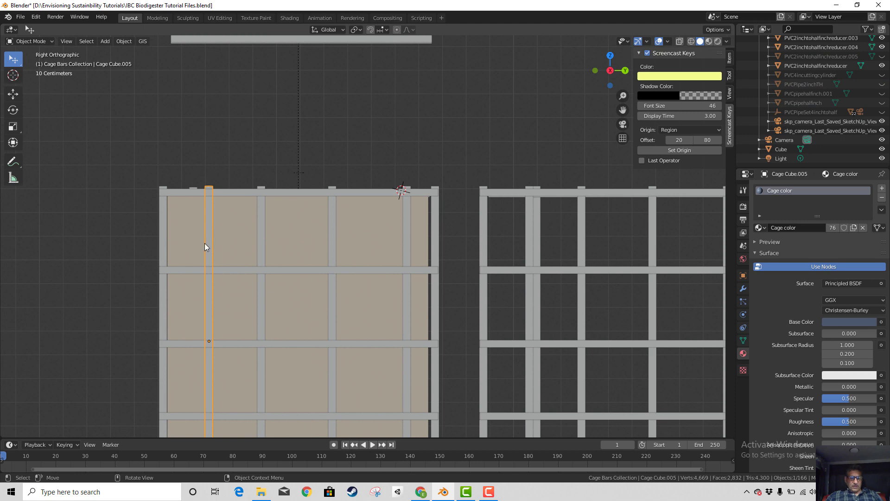
pyautogui.press('g')
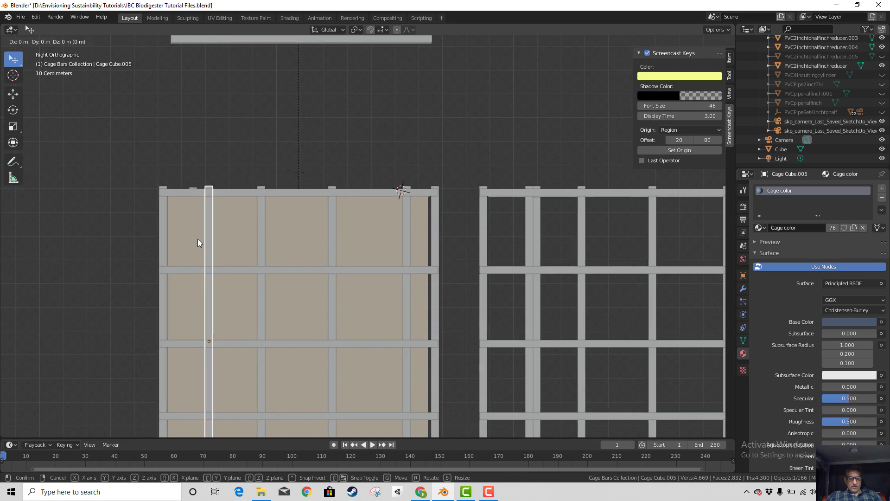
pyautogui.press('x')
pyautogui.click(216, 245)
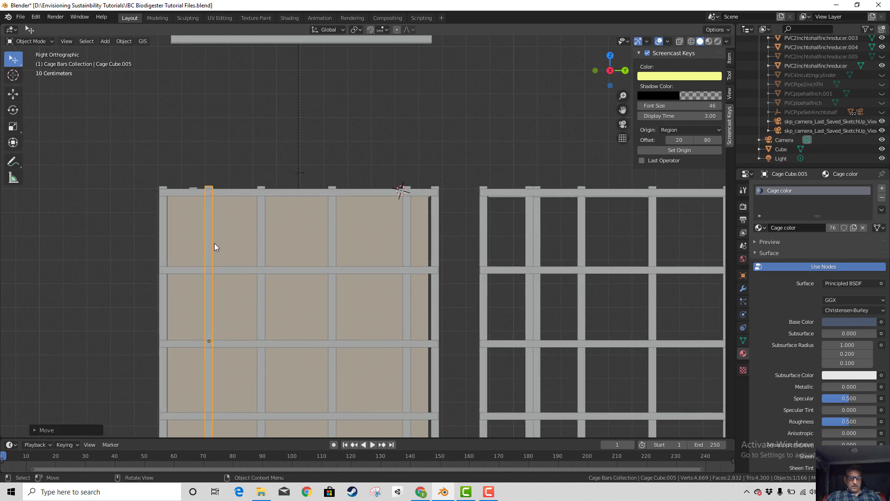
pyautogui.press('g')
pyautogui.press('y')
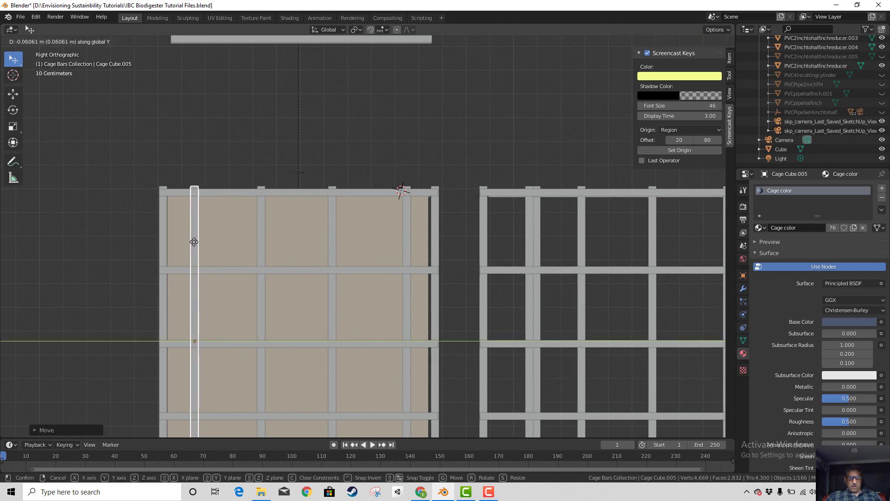
pyautogui.click(194, 241)
# - Examine in wireframe whether the positive-Y outer vertical bars of the tan tank's two end faces line up in right orthographic view
pyautogui.moveTo(193, 241); pyautogui.dragTo(414, 273, button='middle')
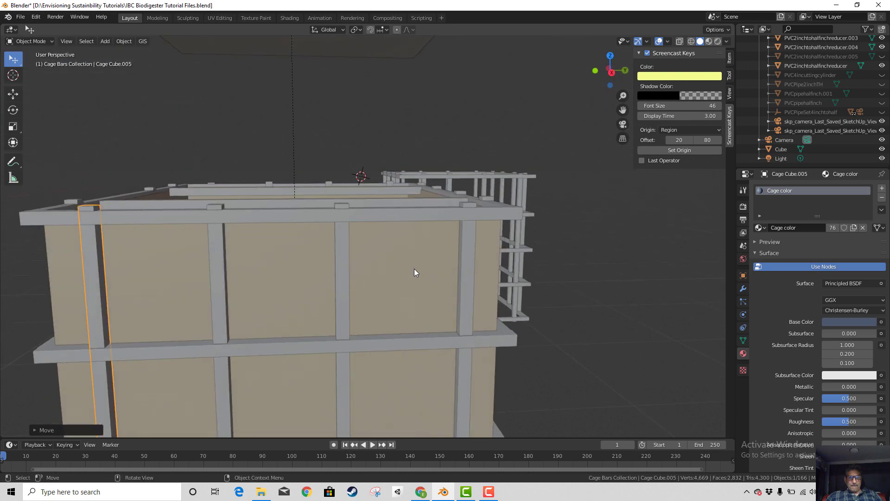
pyautogui.press('z')
pyautogui.click(359, 267)
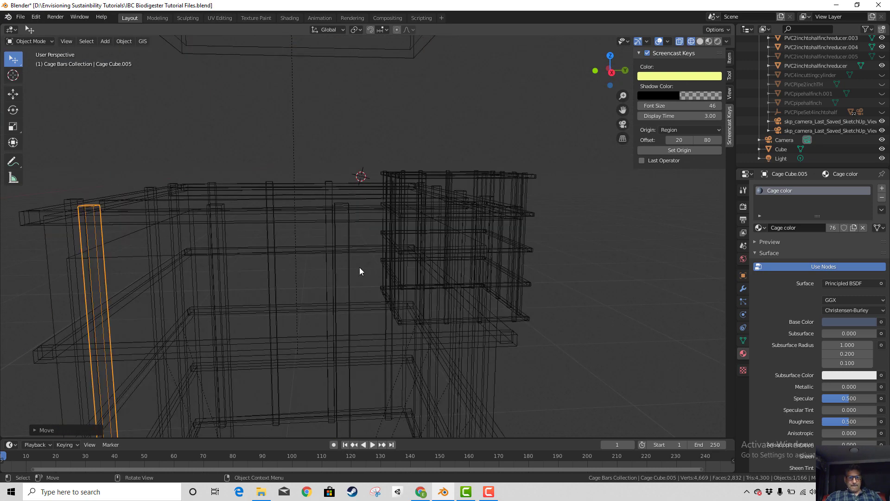
pyautogui.moveTo(358, 276); pyautogui.dragTo(356, 270, button='middle')
pyautogui.scroll(-3, 360, 271)
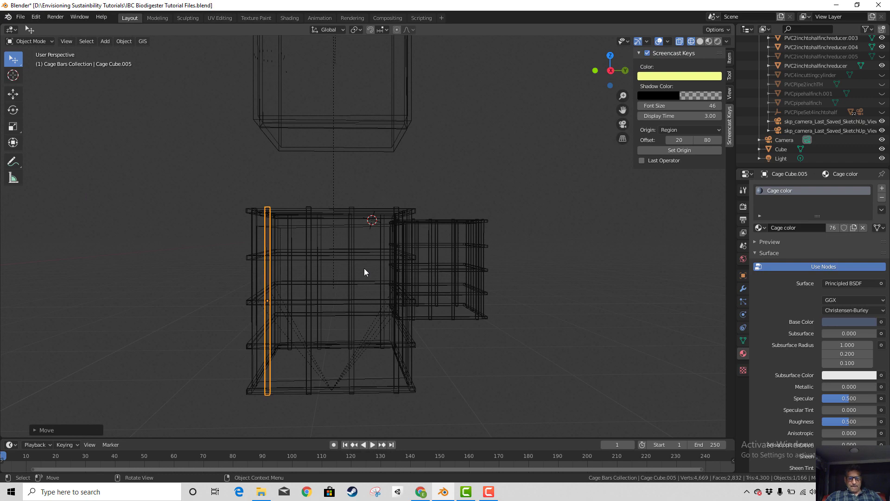
pyautogui.press('KP_3')
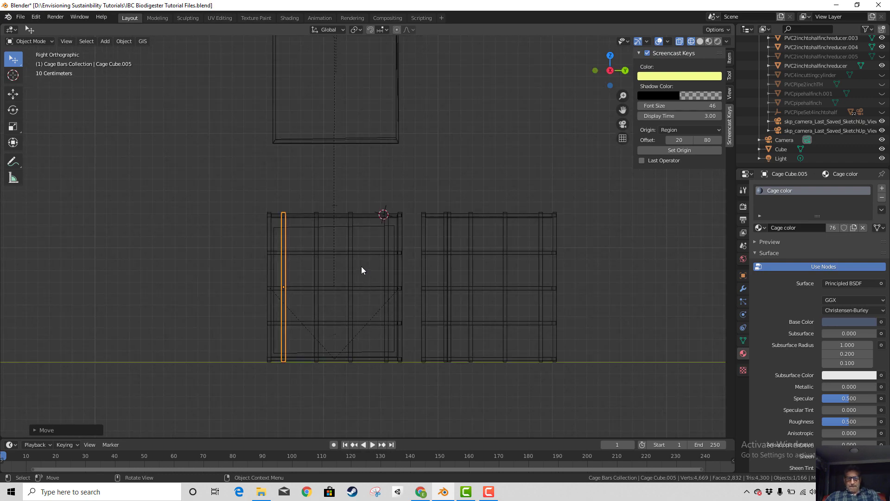
pyautogui.click(387, 249)
pyautogui.moveTo(386, 249)
pyautogui.mouseDown(button='middle')
pyautogui.moveTo(385, 280)
pyautogui.moveTo(391, 248)
pyautogui.mouseUp(button='middle')
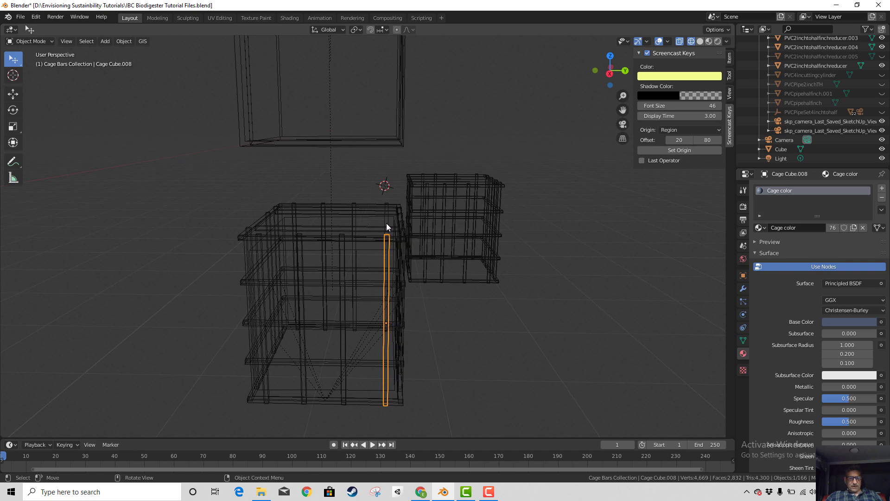
pyautogui.click(386, 225)
pyautogui.click(386, 221)
pyautogui.click(387, 218)
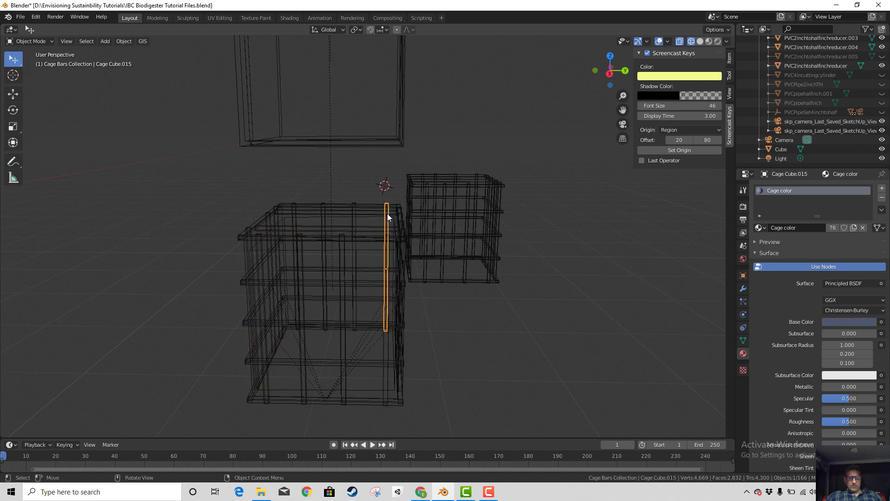
pyautogui.click(386, 343)
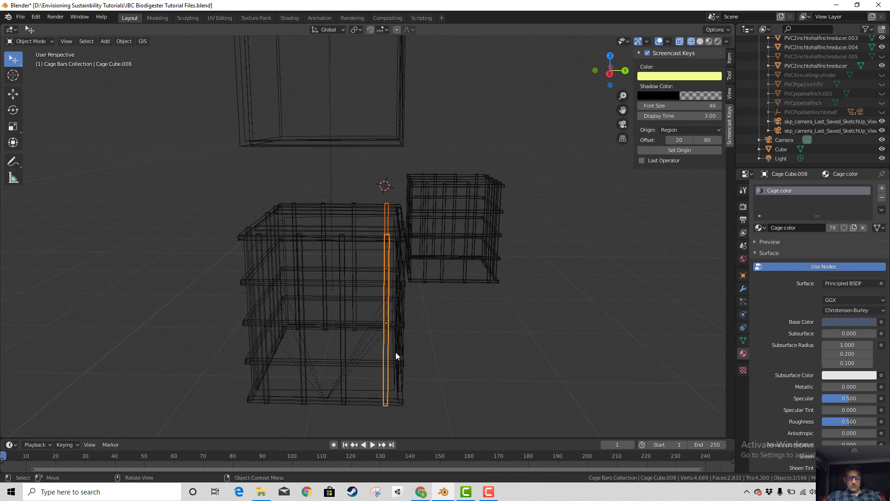
pyautogui.moveTo(396, 352); pyautogui.dragTo(397, 330, button='middle')
pyautogui.press('KP_3')
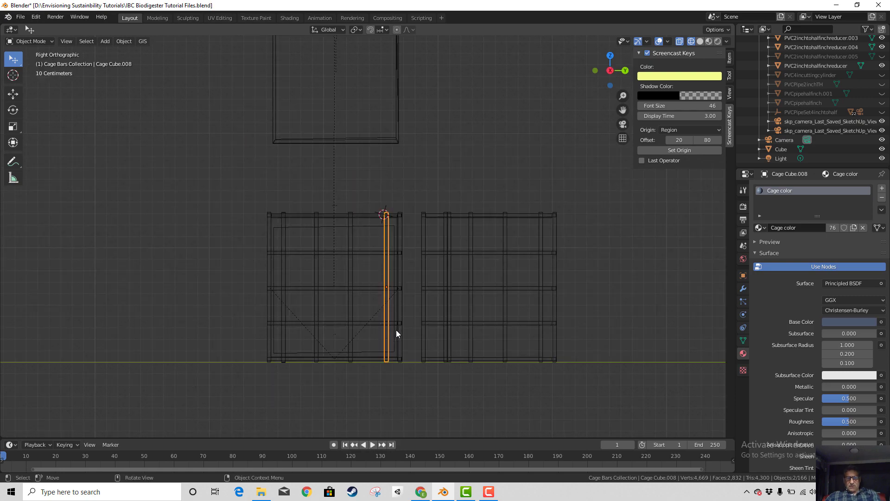
pyautogui.scroll(1, 399, 324)
pyautogui.scroll(1, 399, 323)
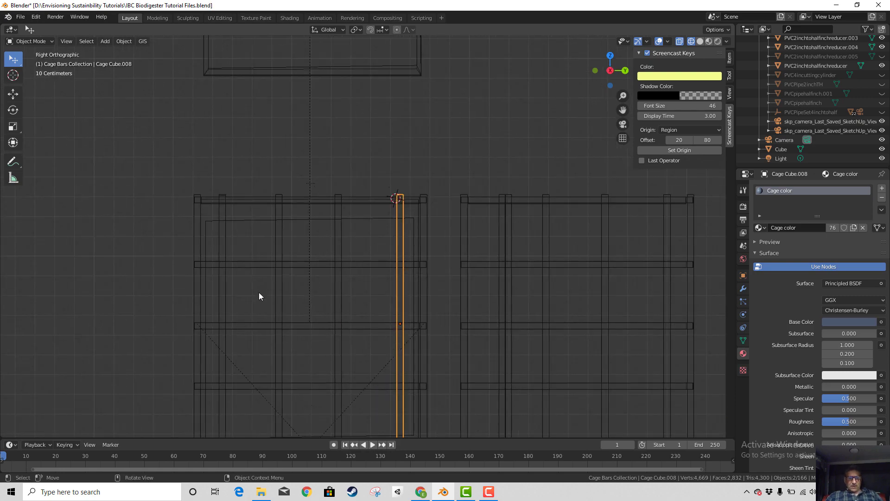
# - Check the alignment of the negative-Y outer bars on both end faces in wireframe, then return to solid shading
pyautogui.click(221, 284)
pyautogui.moveTo(251, 301); pyautogui.dragTo(264, 310, button='middle')
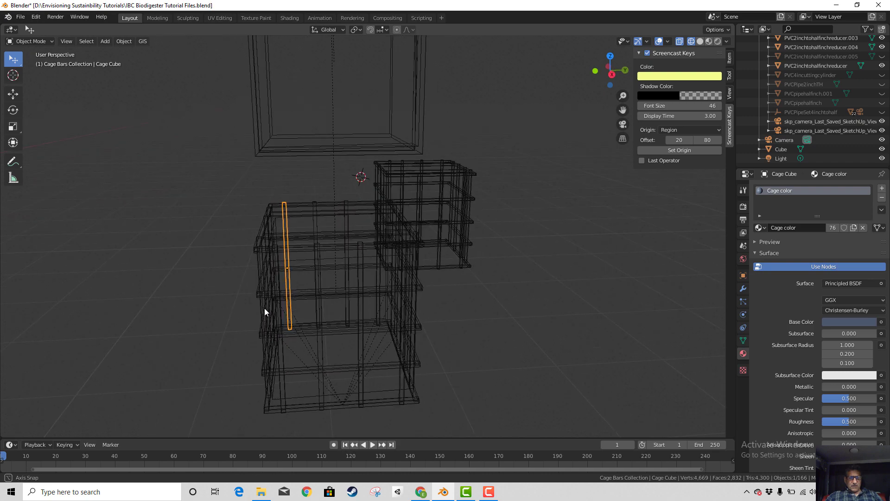
pyautogui.click(279, 281)
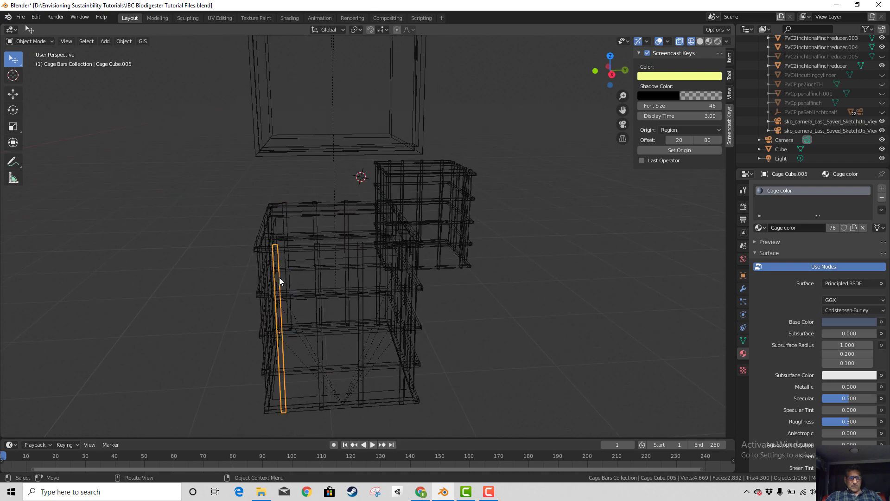
pyautogui.keyDown('shift'); pyautogui.click(285, 223); pyautogui.keyUp('shift')
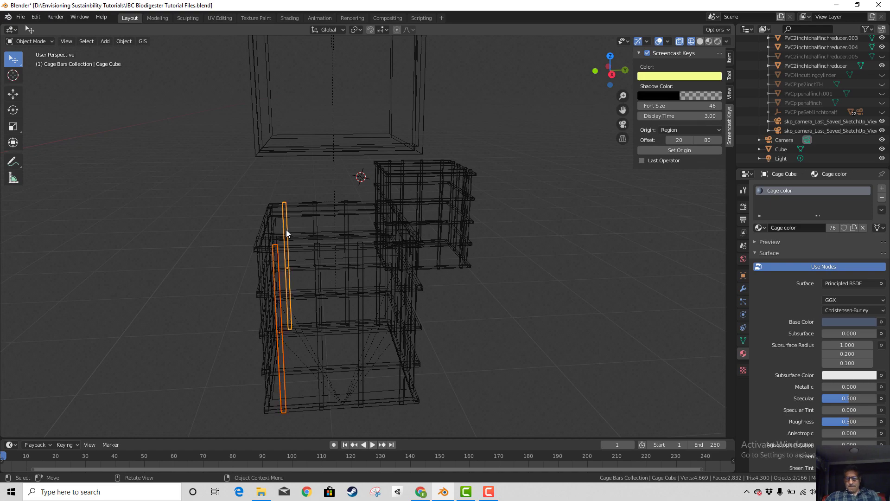
pyautogui.press('KP_3')
pyautogui.scroll(2, 334, 281)
pyautogui.moveTo(334, 280); pyautogui.dragTo(459, 306, button='middle')
pyautogui.scroll(-4, 459, 306)
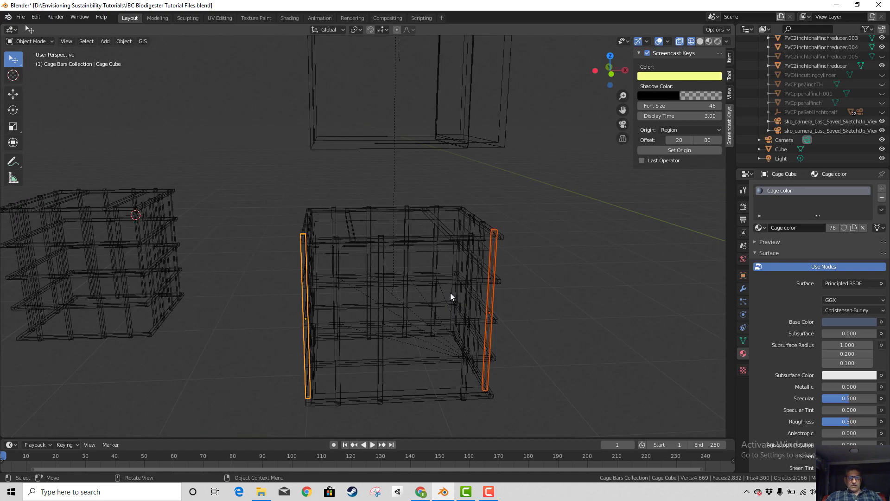
pyautogui.press('z')
pyautogui.click(489, 290)
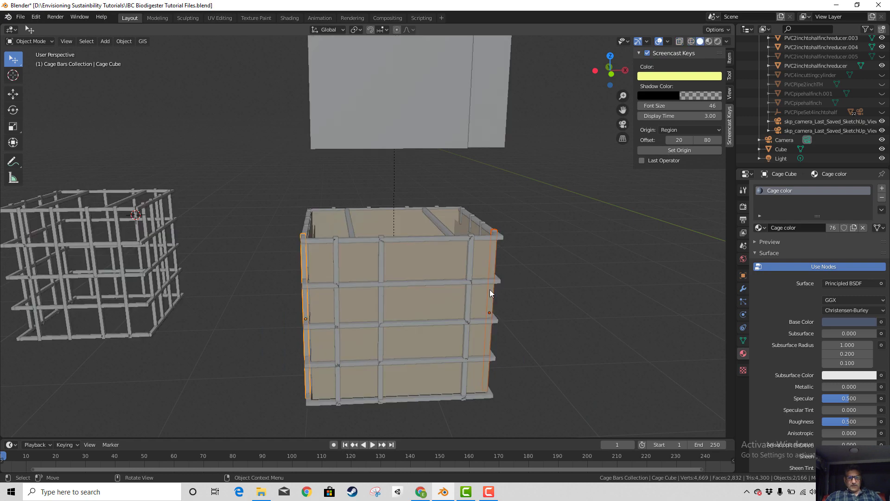
pyautogui.moveTo(489, 289)
pyautogui.mouseDown(button='middle')
pyautogui.moveTo(428, 310)
pyautogui.moveTo(335, 299)
pyautogui.moveTo(305, 255)
pyautogui.mouseUp(button='middle')
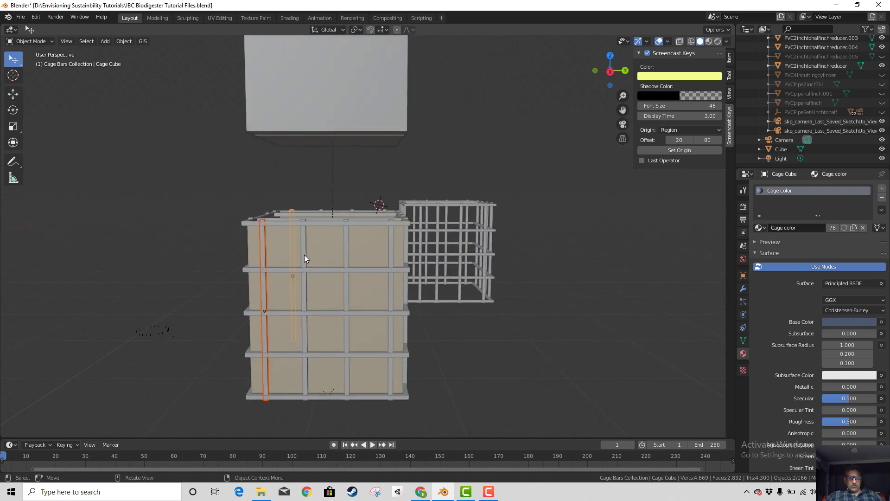
pyautogui.keyDown('shift'); pyautogui.click(304, 255); pyautogui.keyUp('shift')
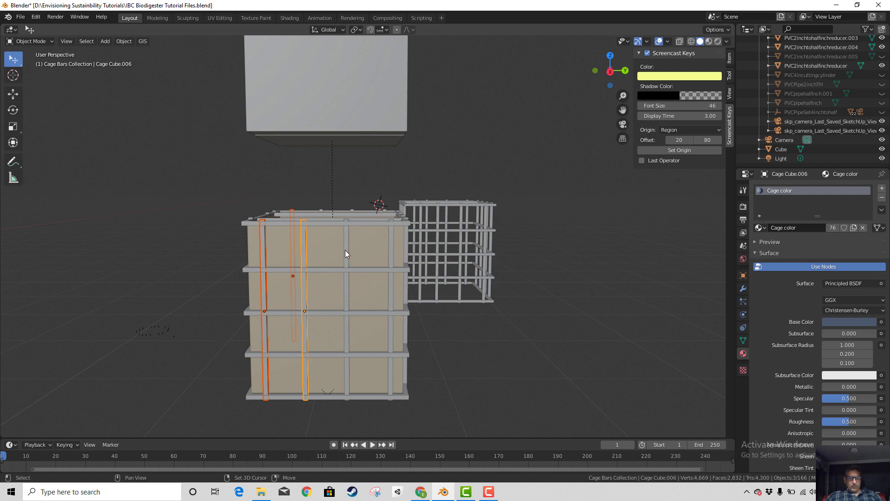
pyautogui.keyDown('shift'); pyautogui.click(346, 251); pyautogui.keyUp('shift')
pyautogui.keyDown('shift'); pyautogui.click(391, 258); pyautogui.keyUp('shift')
pyautogui.moveTo(393, 273); pyautogui.dragTo(421, 292, button='middle')
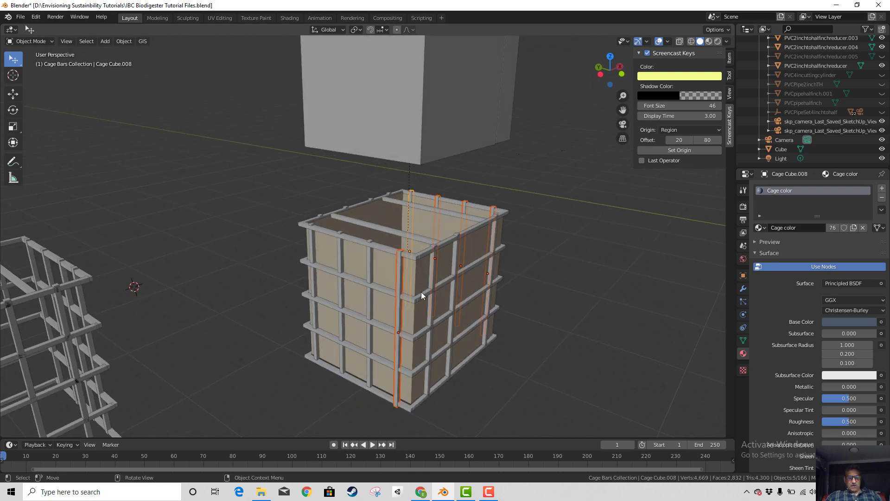
pyautogui.keyDown('shift'); pyautogui.click(368, 272); pyautogui.keyUp('shift')
pyautogui.keyDown('shift'); pyautogui.click(340, 263); pyautogui.keyUp('shift')
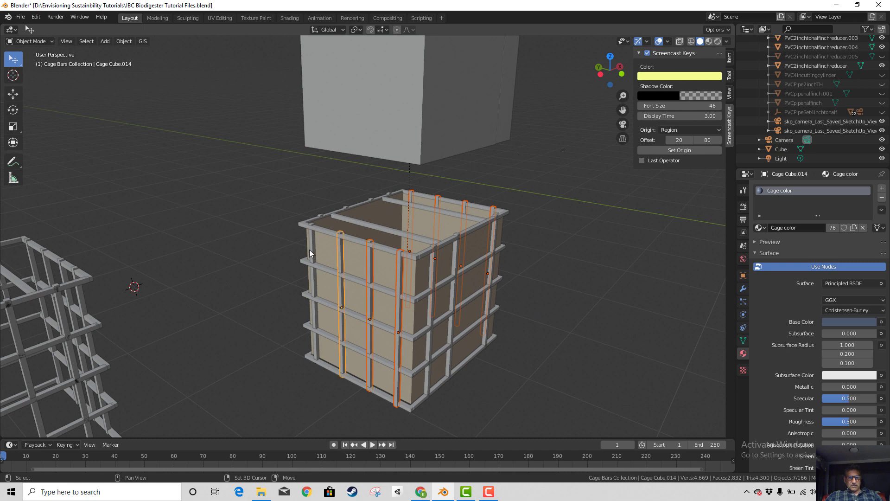
pyautogui.keyDown('shift'); pyautogui.click(310, 250); pyautogui.keyUp('shift')
pyautogui.moveTo(430, 313); pyautogui.dragTo(425, 267, button='middle')
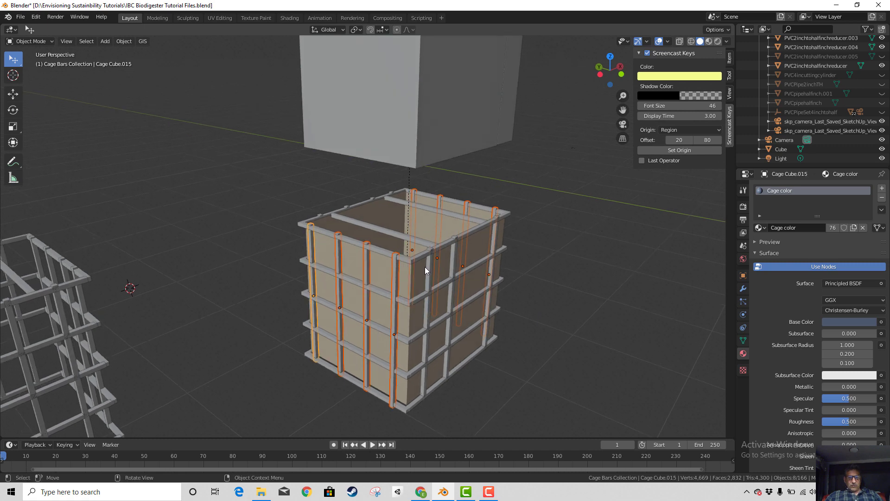
pyautogui.keyDown('shift'); pyautogui.click(426, 259); pyautogui.keyUp('shift')
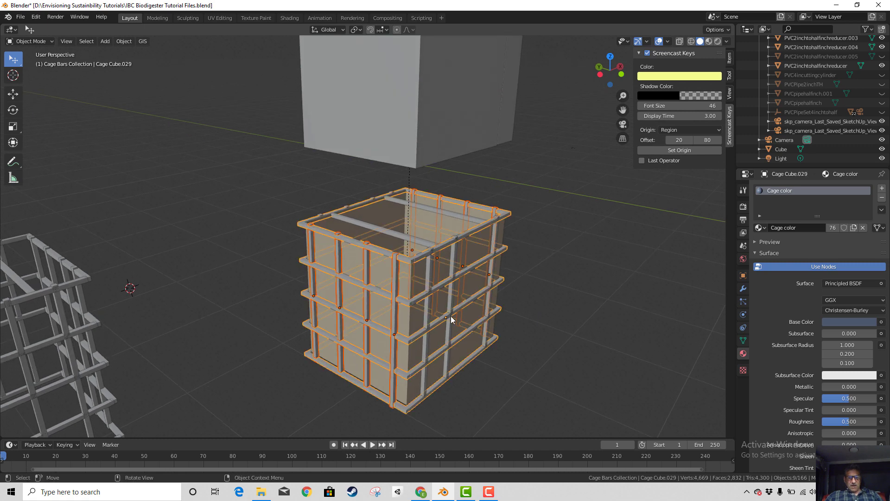
pyautogui.moveTo(472, 325); pyautogui.dragTo(428, 289, button='middle')
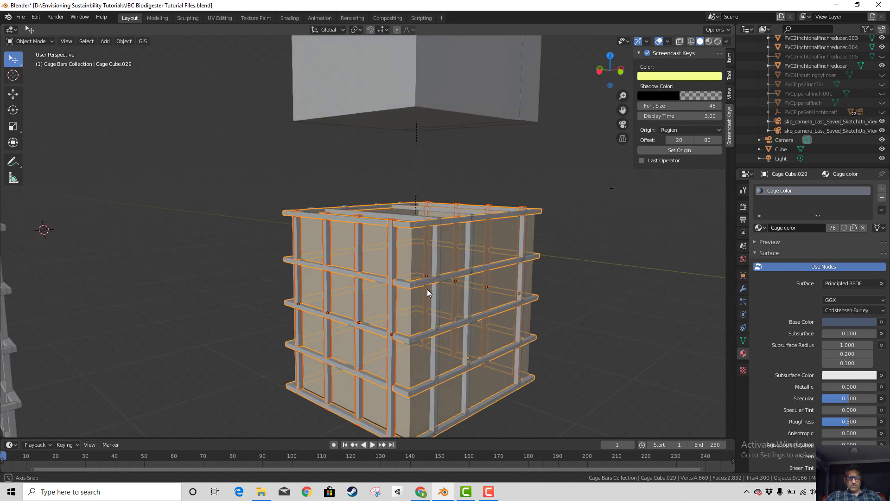
# - Join the four vertical cage bars on the tan tank's negative-X end face into one object
pyautogui.click(390, 258)
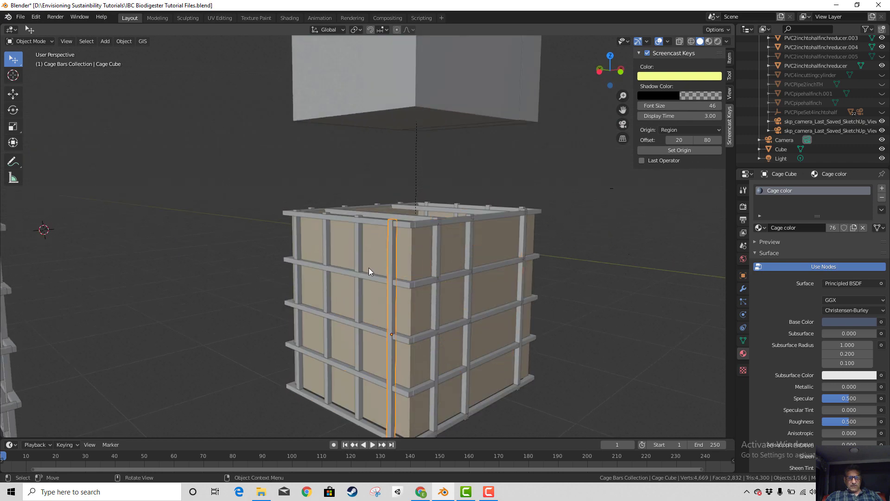
pyautogui.keyDown('shift'); pyautogui.click(360, 256); pyautogui.keyUp('shift')
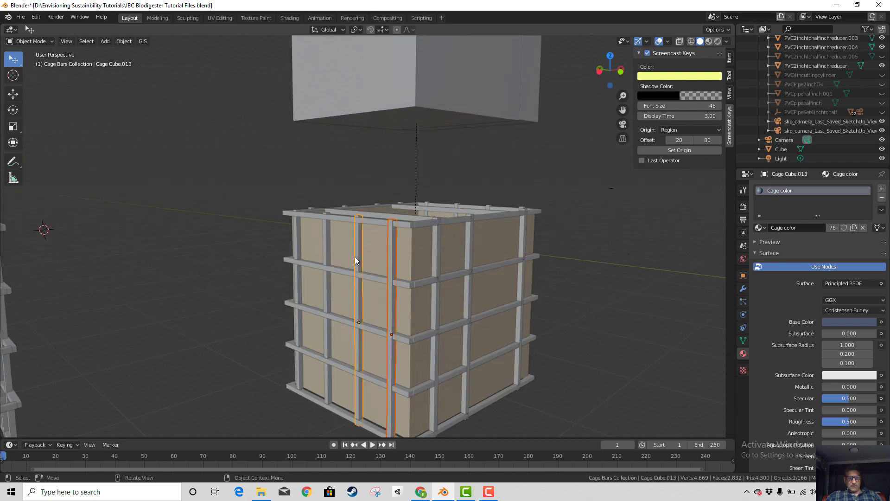
pyautogui.keyDown('shift'); pyautogui.click(325, 249); pyautogui.keyUp('shift')
pyautogui.keyDown('shift'); pyautogui.click(296, 242); pyautogui.keyUp('shift')
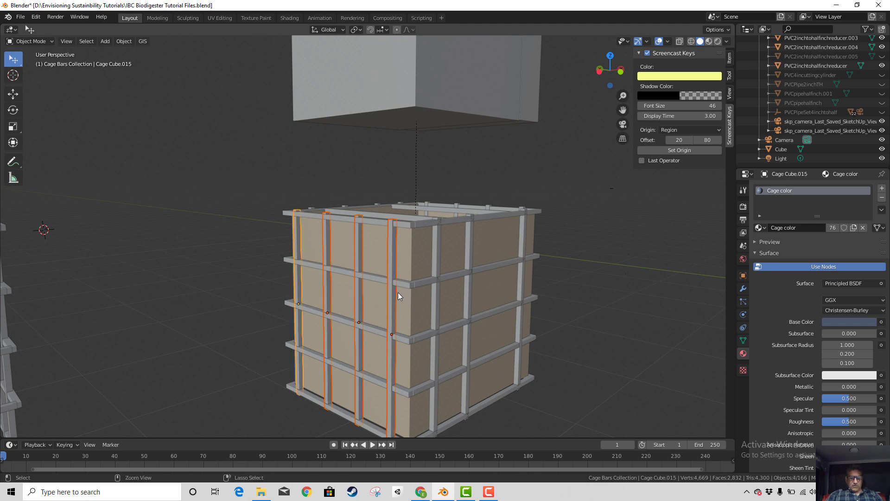
pyautogui.hotkey('ctrl', 'j')
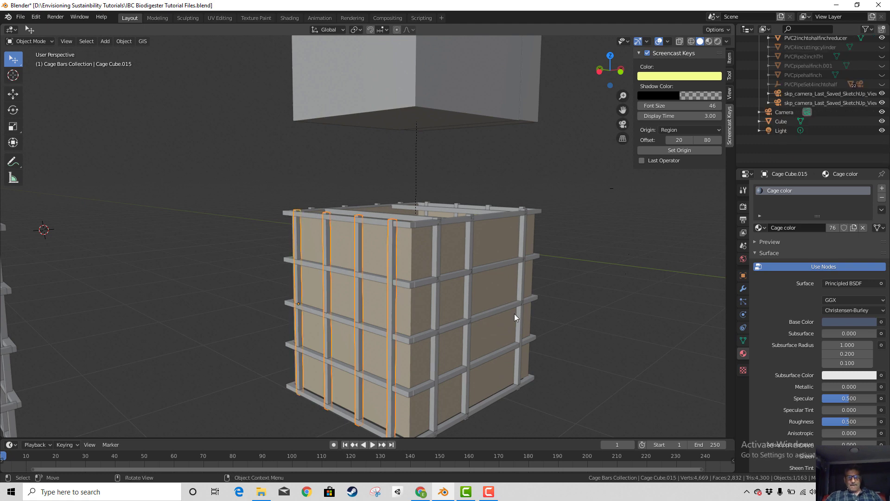
# - Join the four vertical cage bars on the tan tank's positive-X end face into one object
pyautogui.moveTo(514, 314); pyautogui.dragTo(174, 236, button='middle')
pyautogui.click(163, 244)
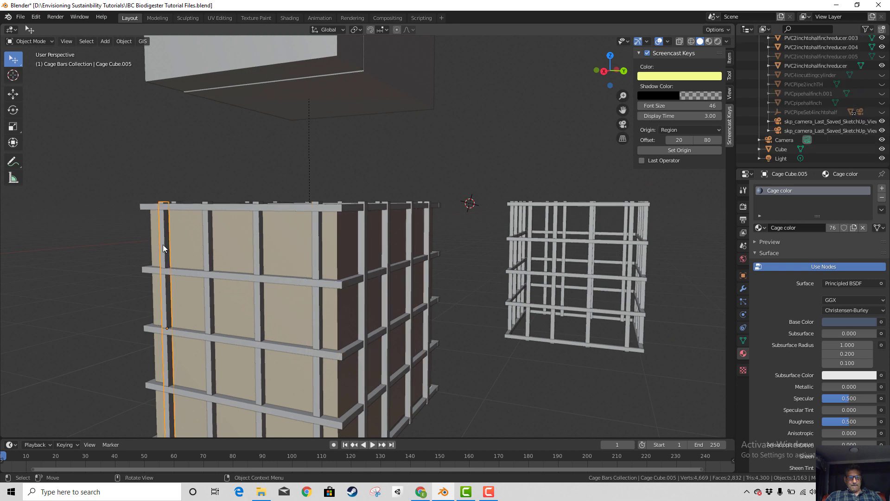
pyautogui.click(208, 250)
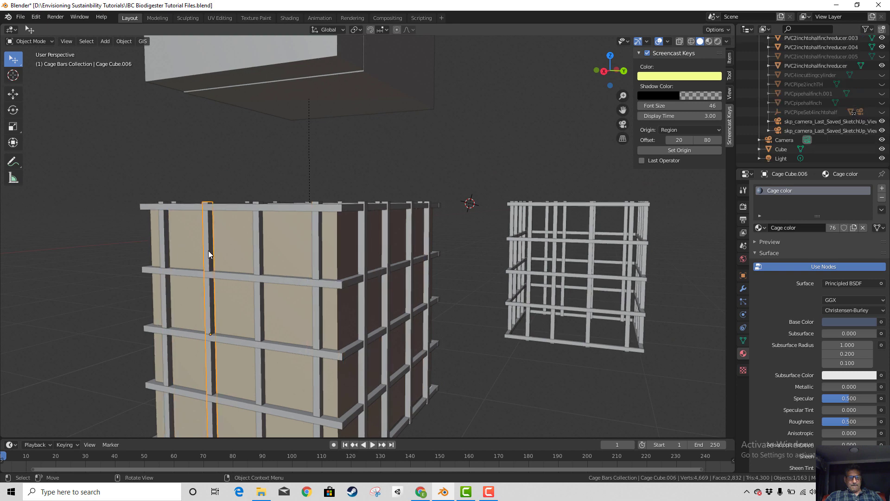
pyautogui.keyDown('shift'); pyautogui.click(166, 248); pyautogui.keyUp('shift')
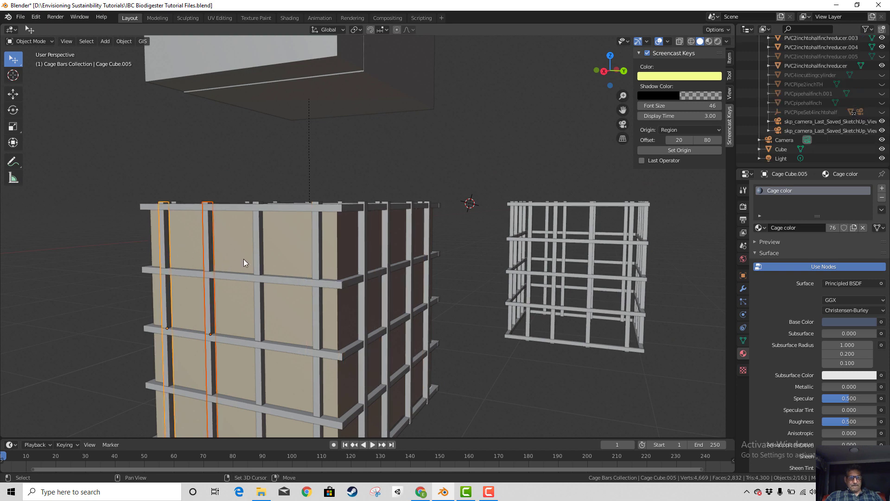
pyautogui.keyDown('shift'); pyautogui.click(260, 255); pyautogui.keyUp('shift')
pyautogui.keyDown('shift'); pyautogui.click(319, 264); pyautogui.keyUp('shift')
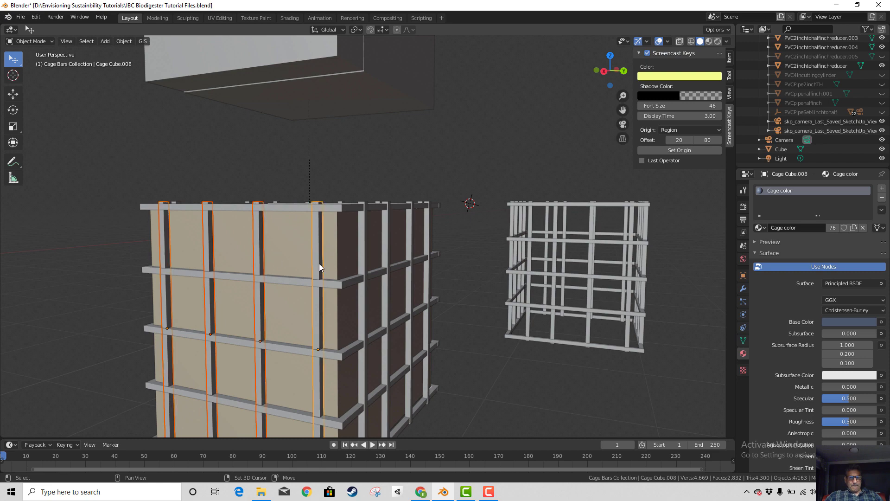
pyautogui.hotkey('ctrl', 'j')
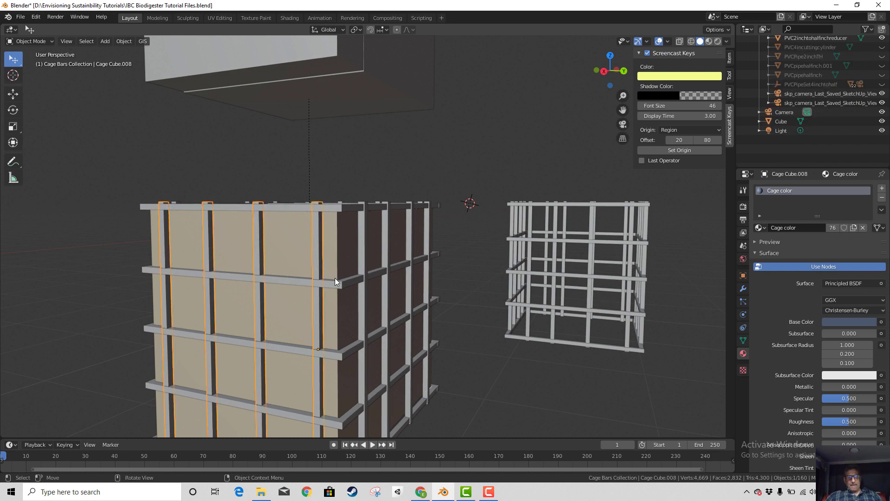
# - Reveal all hidden objects in the scene, then select a single vertical bar on the tan tank's negative-Y long side
pyautogui.moveTo(320, 271); pyautogui.dragTo(418, 276, button='middle')
pyautogui.click(436, 280)
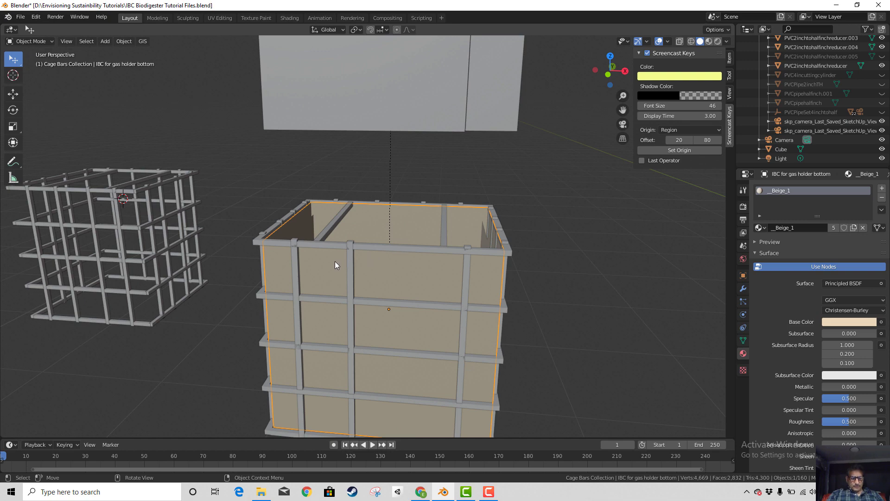
pyautogui.hotkey('alt', 'h')
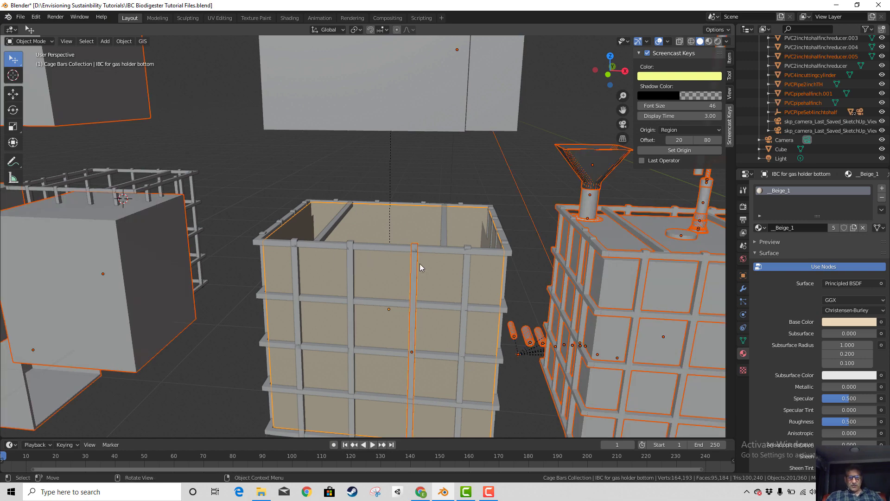
pyautogui.click(412, 288)
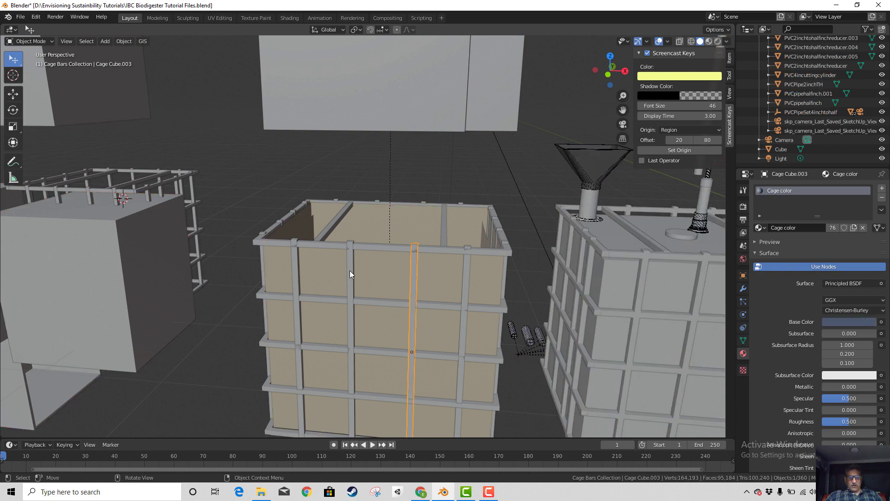
# - Check how the tan tank's cage is grouped by trial-moving a negative-Y side bar and the horizontal rings, cancelling each move
pyautogui.moveTo(455, 308); pyautogui.dragTo(472, 281, button='middle')
pyautogui.press('g')
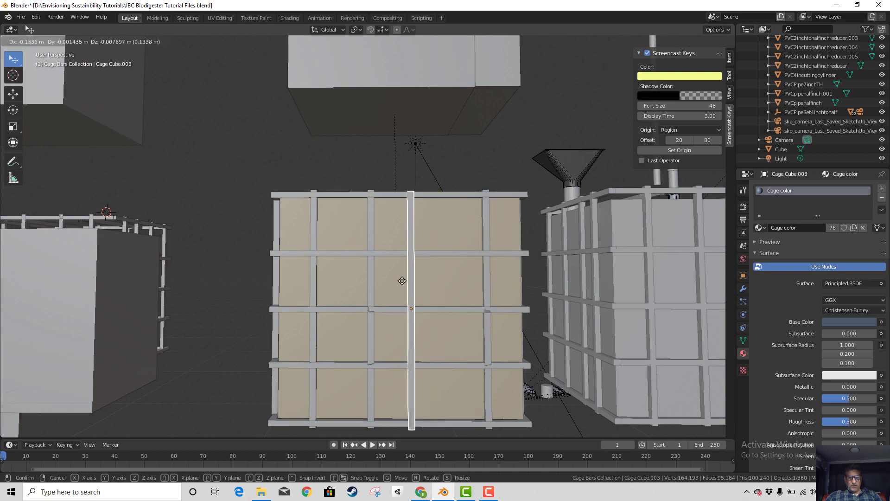
pyautogui.rightClick(435, 278)
pyautogui.click(400, 193)
pyautogui.press('g')
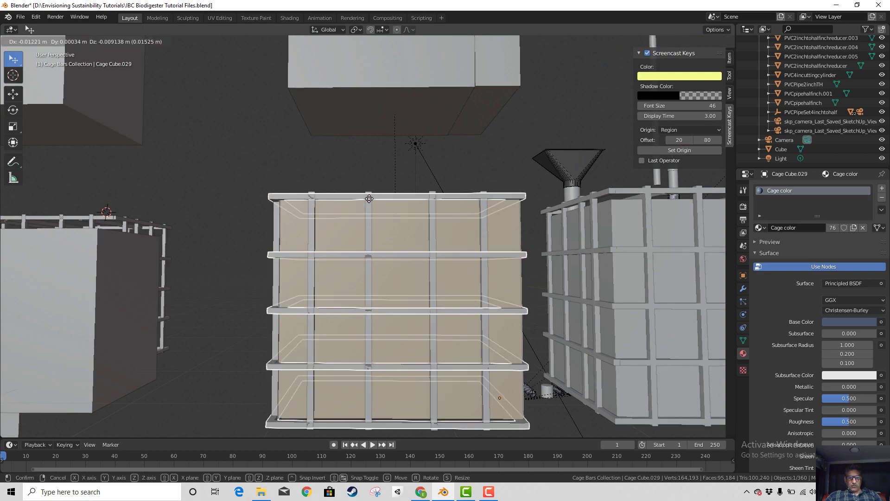
pyautogui.rightClick(399, 252)
# - Parent the joined vertical bars of the negative-X end face to the tan tank's horizontal rings using the Object option
pyautogui.moveTo(400, 251); pyautogui.dragTo(404, 270, button='middle')
pyautogui.click(403, 258)
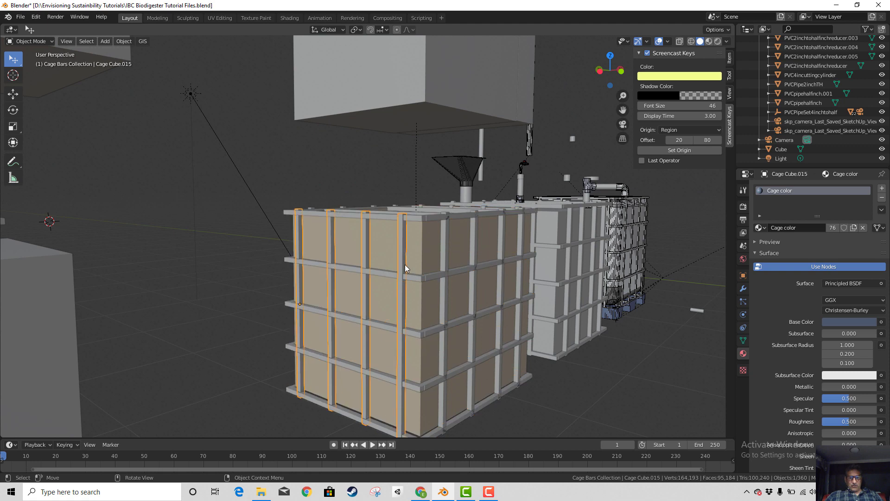
pyautogui.keyDown('shift'); pyautogui.click(435, 216); pyautogui.keyUp('shift')
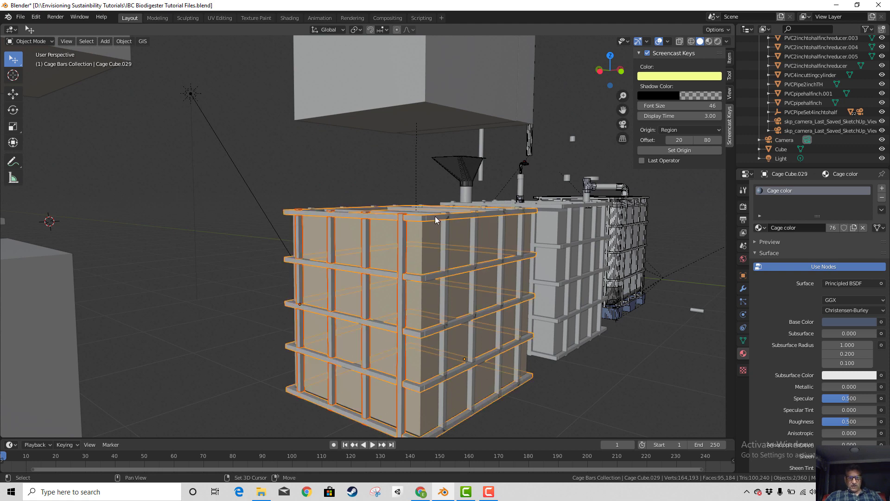
pyautogui.hotkey('ctrl', 'p')
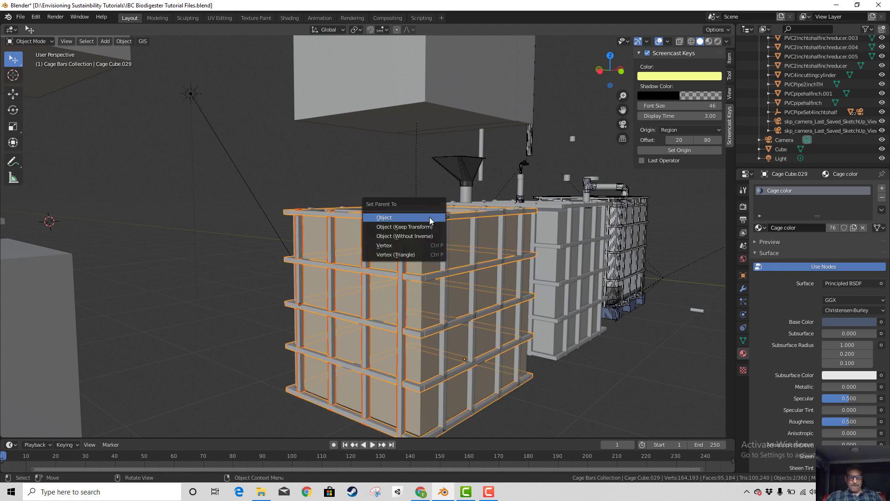
pyautogui.click(429, 217)
# - Parent the joined vertical bars on the positive-X end face to the horizontal rings using the Object option
pyautogui.moveTo(471, 282); pyautogui.dragTo(353, 299, button='middle')
pyautogui.click(357, 303)
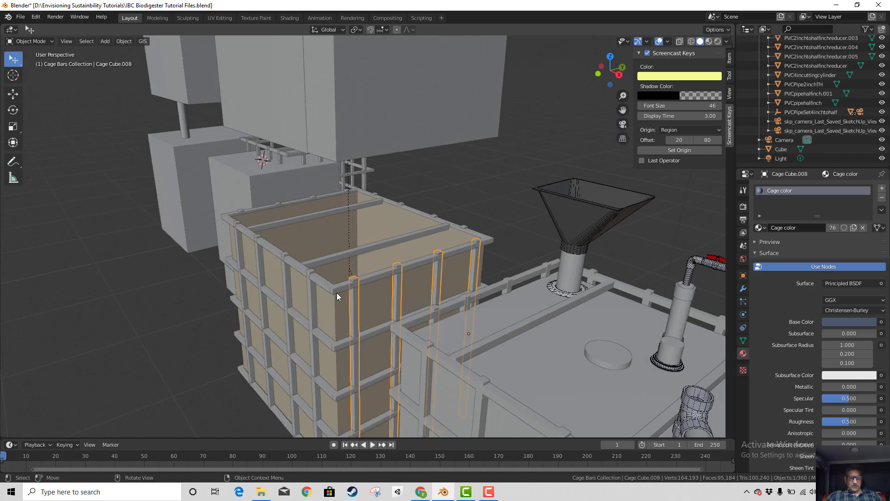
pyautogui.keyDown('shift'); pyautogui.click(385, 277); pyautogui.keyUp('shift')
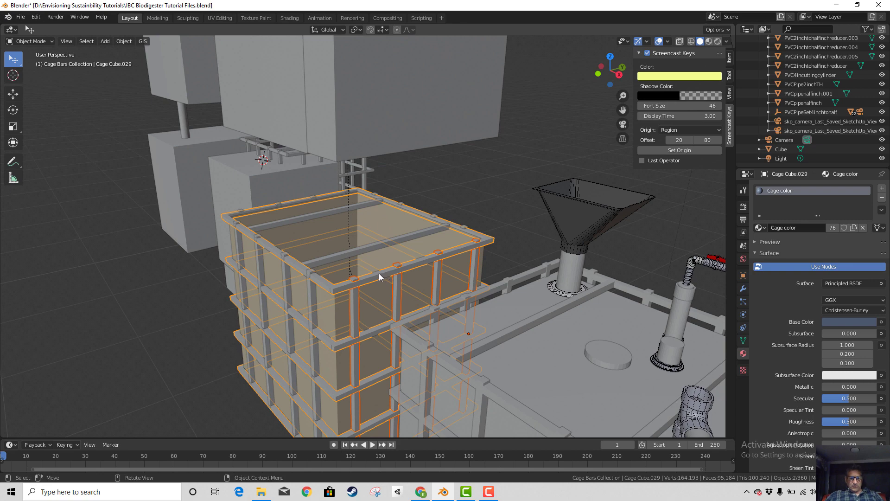
pyautogui.hotkey('ctrl', 'p')
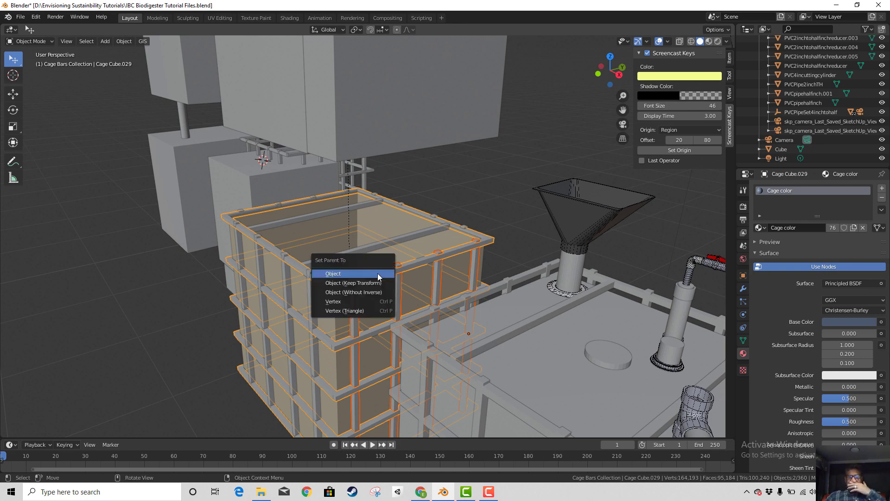
pyautogui.click(378, 273)
# - Check which cage parts follow the horizontal rings by trial-moving the rings and the top crossbars, leaving everything in place
pyautogui.click(328, 288)
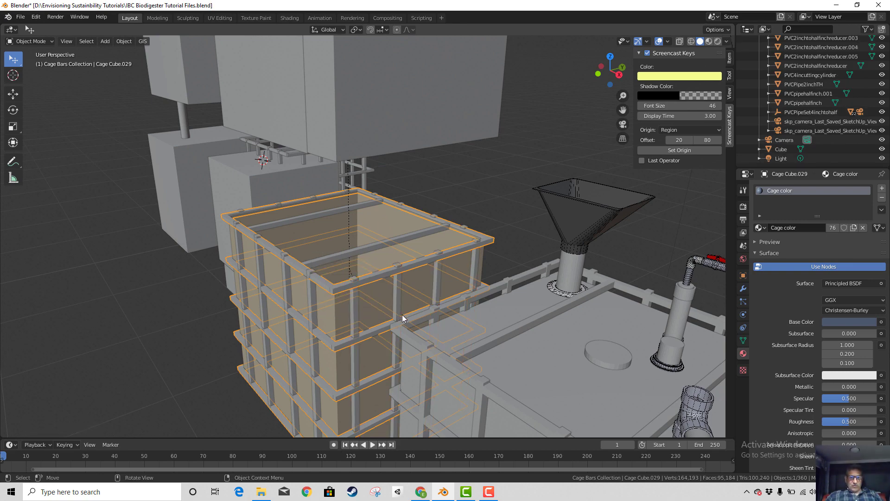
pyautogui.scroll(-3, 383, 328)
pyautogui.press('g')
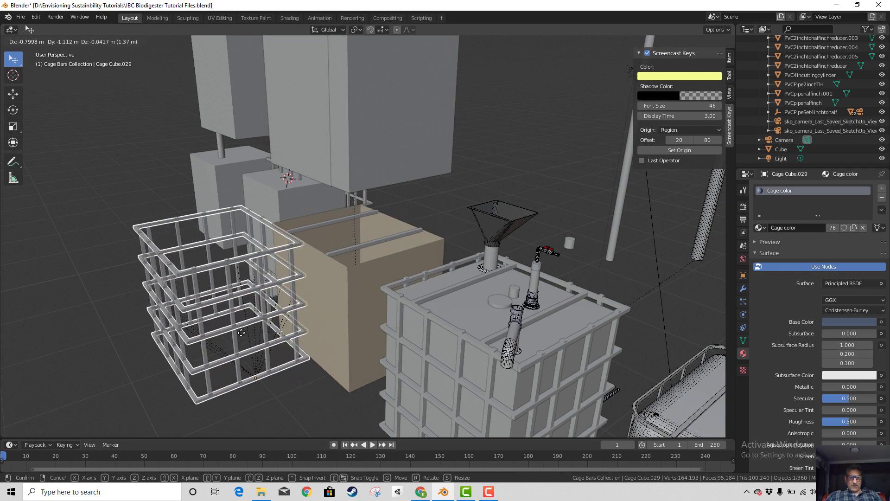
pyautogui.click(374, 294)
pyautogui.click(345, 249)
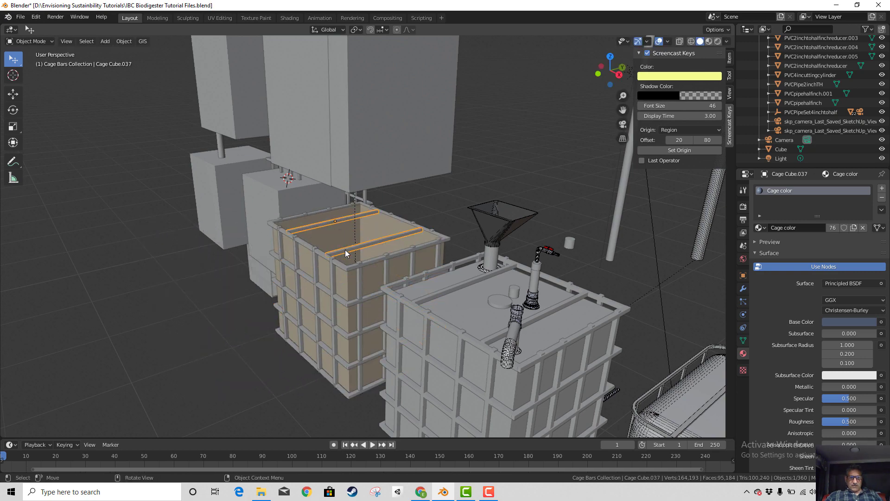
pyautogui.press('g')
pyautogui.rightClick(336, 248)
pyautogui.click(321, 252)
pyautogui.press('g')
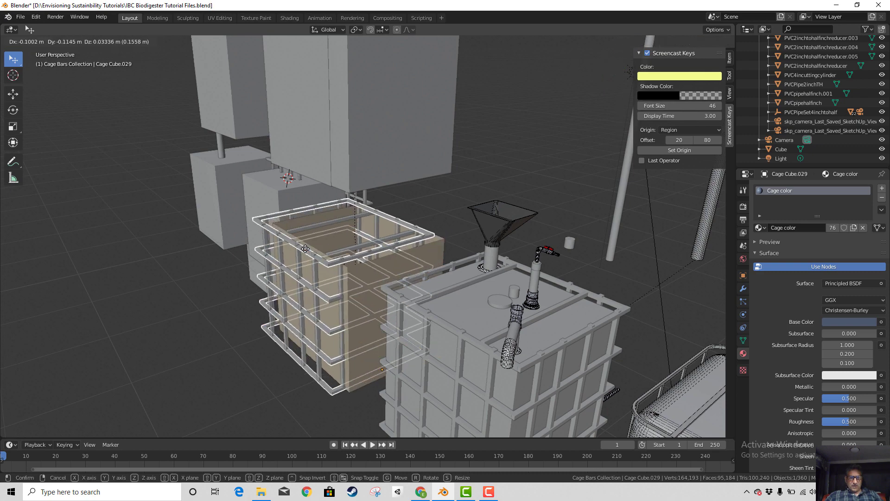
pyautogui.rightClick(316, 252)
# - Parent the two top crossbars of the tan tank to its horizontal rings using the Object option
pyautogui.click(366, 244)
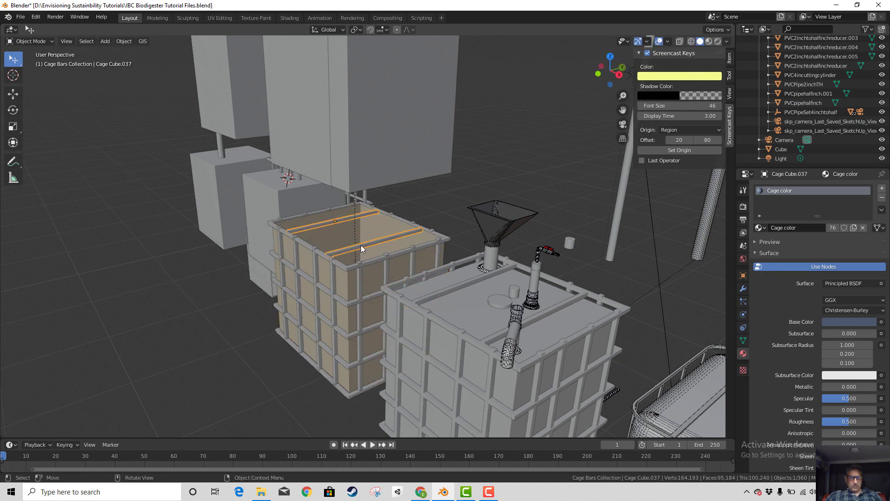
pyautogui.keyDown('shift'); pyautogui.click(346, 266); pyautogui.keyUp('shift')
pyautogui.hotkey('ctrl', 'p')
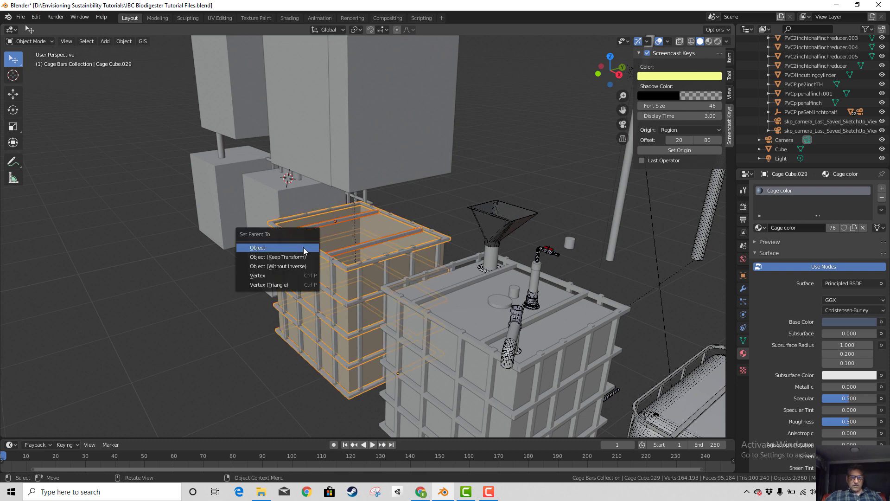
pyautogui.click(301, 248)
# - Check whether the top crossbars follow the horizontal rings by trial-moving the rings and cancelling the move
pyautogui.click(322, 266)
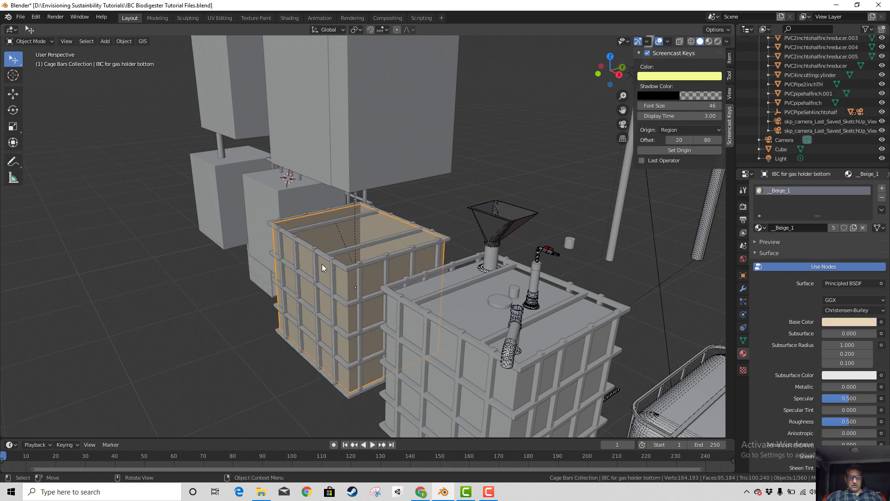
pyautogui.click(323, 256)
pyautogui.press('g')
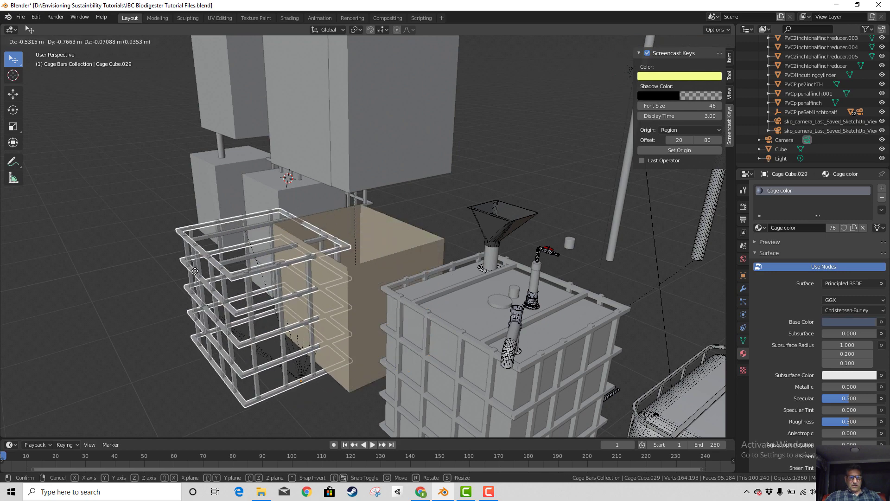
pyautogui.rightClick(120, 284)
pyautogui.scroll(-1, 296, 288)
pyautogui.moveTo(296, 288); pyautogui.dragTo(325, 255, button='middle')
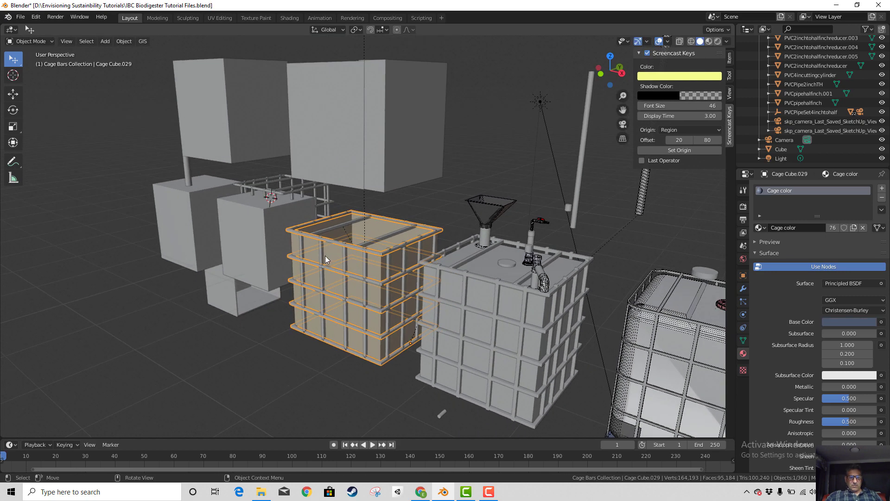
# - Check whether the vertical bars on the tan tank's negative-Y long side are separate objects, cancelling each trial move
pyautogui.click(322, 254)
pyautogui.press('g')
pyautogui.rightClick(296, 252)
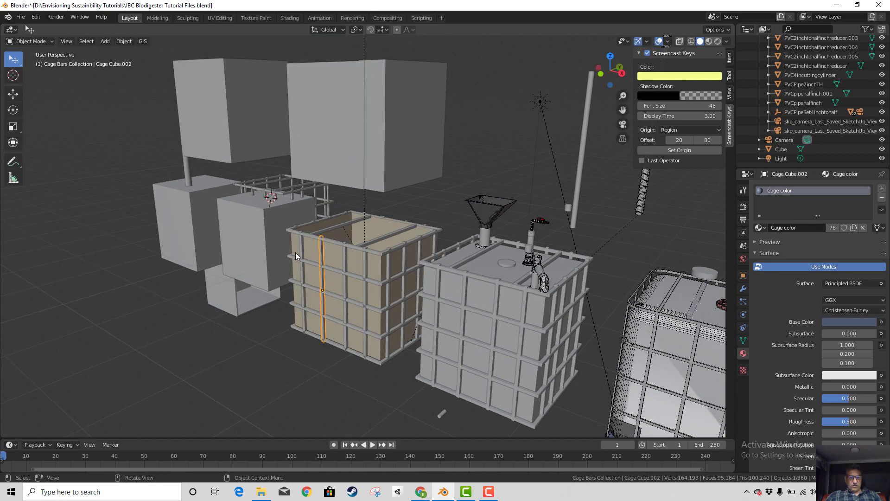
pyautogui.hotkey('shift', 'd')
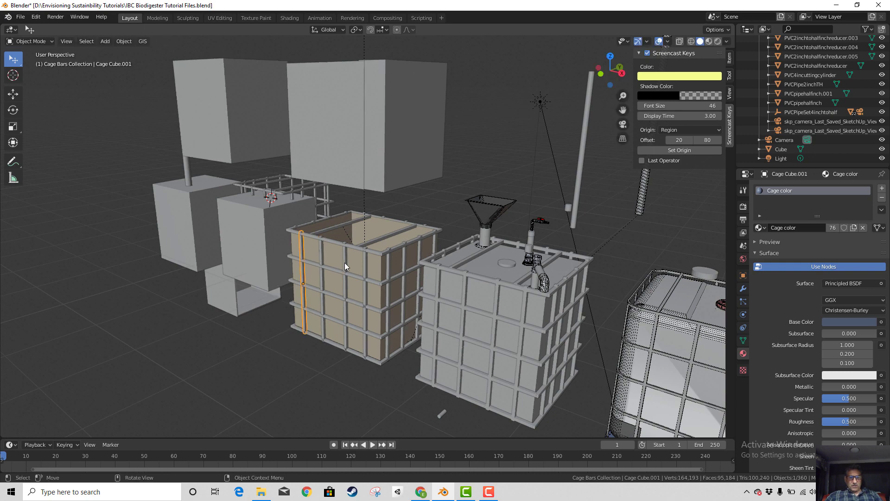
pyautogui.click(333, 281)
pyautogui.click(365, 268)
pyautogui.press('g')
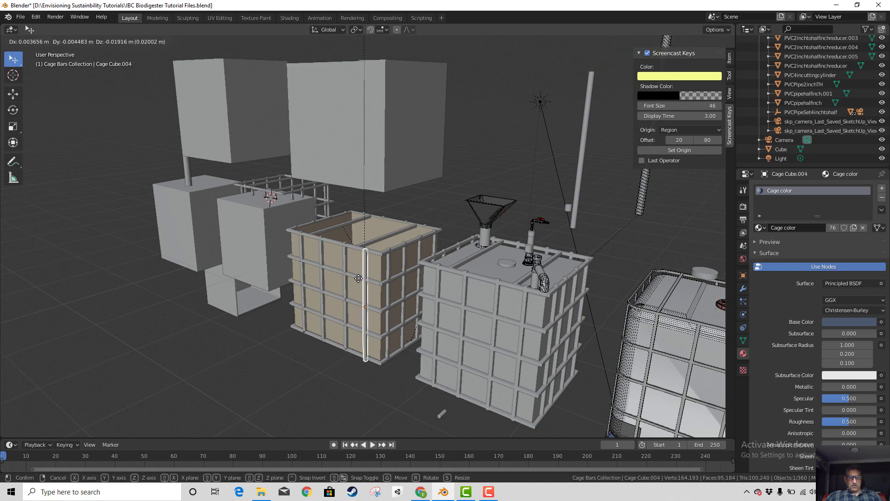
pyautogui.rightClick(358, 277)
# - Check how the positive-Y long side's vertical bars and the top crossbars are grouped, cancelling each trial move
pyautogui.moveTo(418, 288); pyautogui.dragTo(332, 263, button='middle')
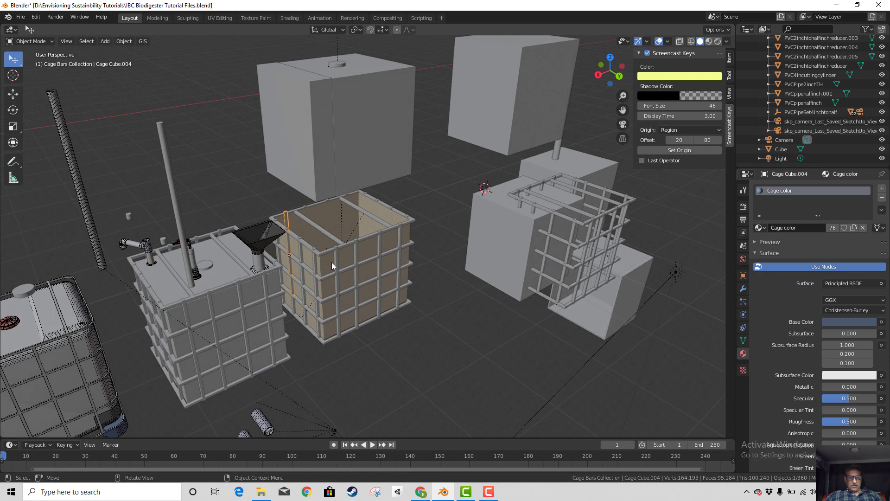
pyautogui.click(335, 264)
pyautogui.hotkey('shift', 'd')
pyautogui.click(358, 258)
pyautogui.hotkey('shift', 'd')
pyautogui.rightClick(380, 254)
pyautogui.click(379, 254)
pyautogui.press('g')
pyautogui.rightClick(405, 264)
pyautogui.click(402, 237)
pyautogui.press('g')
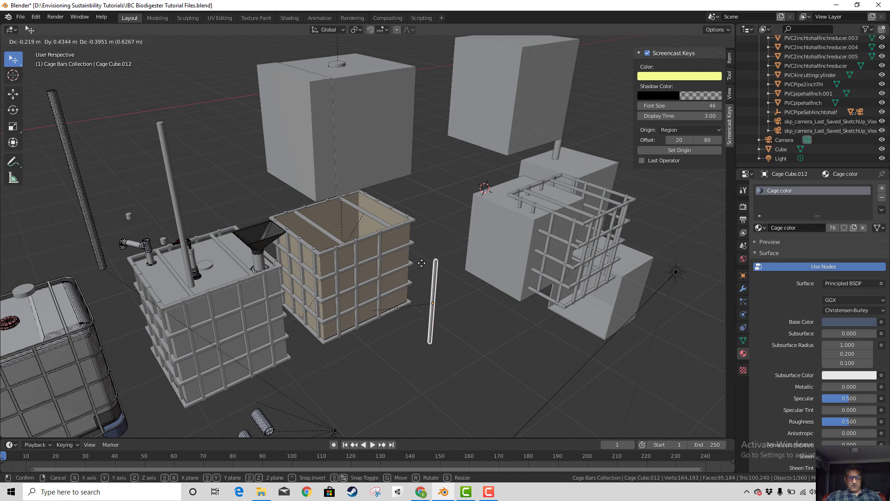
pyautogui.rightClick(433, 250)
pyautogui.click(328, 233)
pyautogui.press('g')
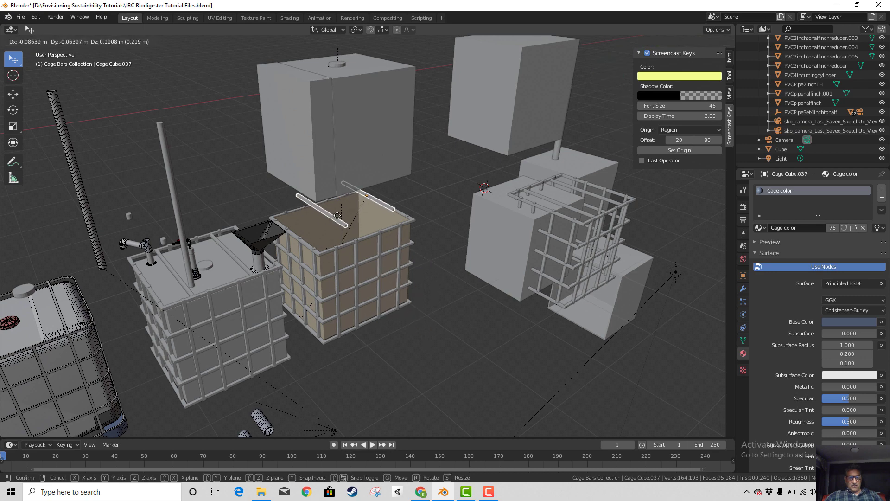
pyautogui.rightClick(332, 224)
# - Rotate the gas holder top above the tan tank by 90 degrees about the global Y axis
pyautogui.moveTo(374, 289); pyautogui.dragTo(529, 277, button='middle')
pyautogui.click(411, 137)
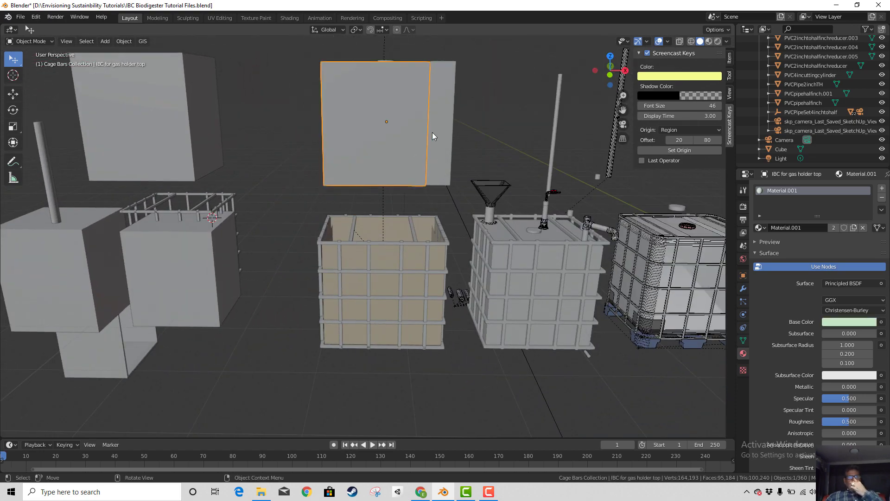
pyautogui.press('r')
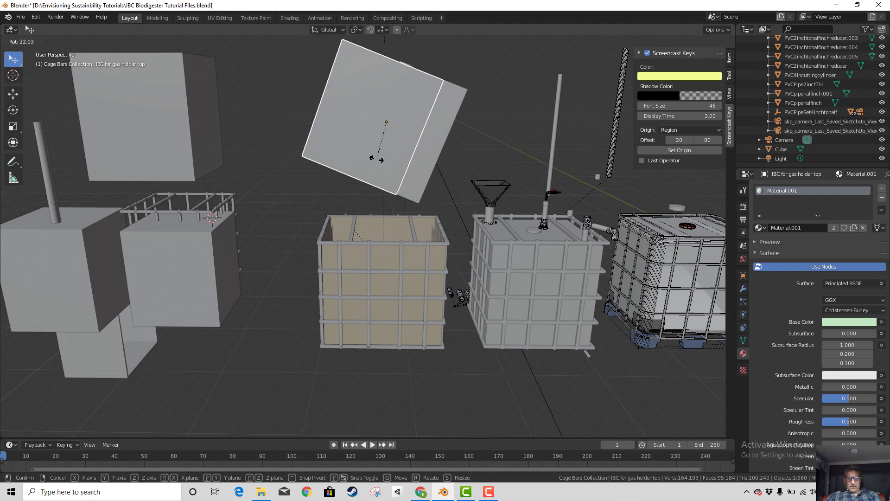
pyautogui.press('Escape')
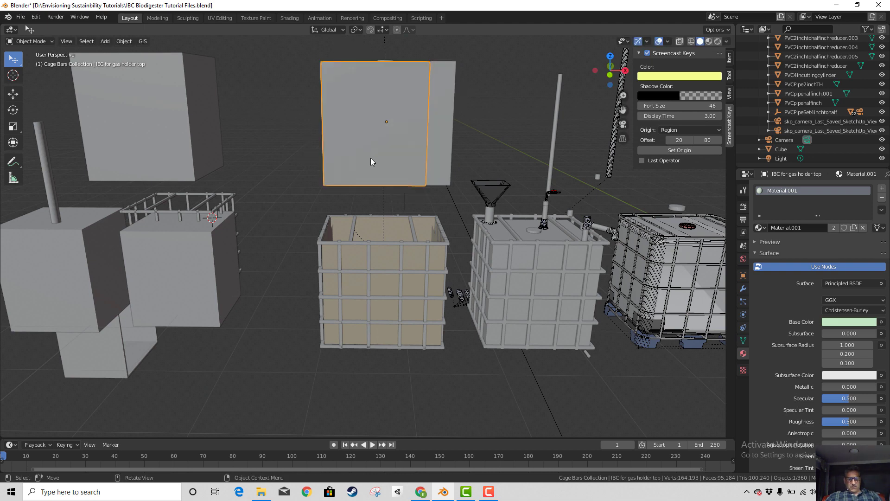
pyautogui.press('r')
pyautogui.write('y')
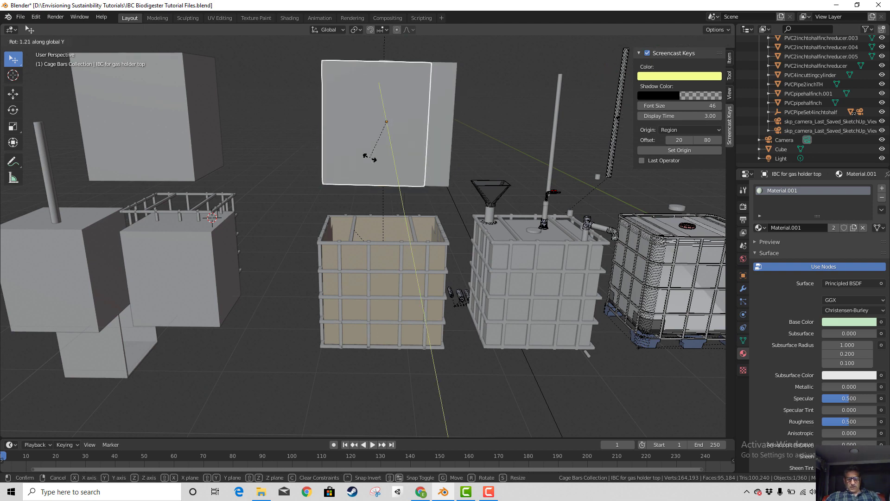
pyautogui.write('90')
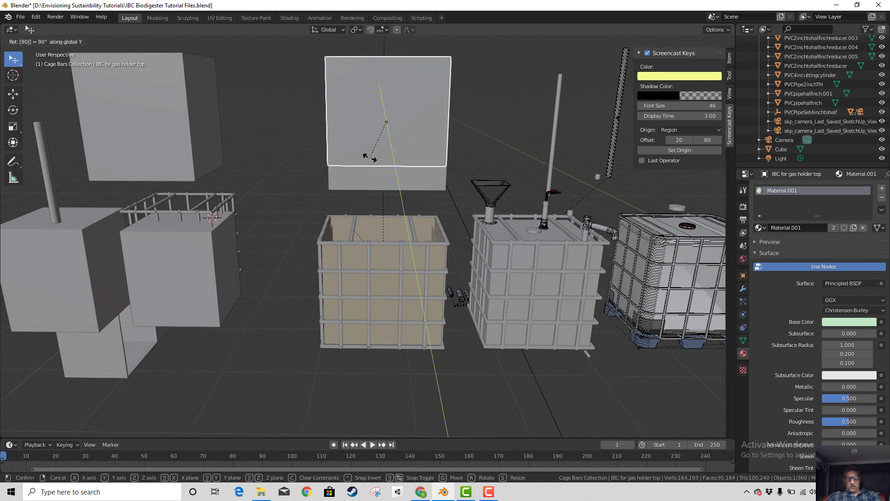
pyautogui.press('Return')
# - Raise the cut-off section beneath the gas holder top about 1.5 m along Z, placing it above that tank
pyautogui.moveTo(413, 192); pyautogui.dragTo(357, 181, button='middle')
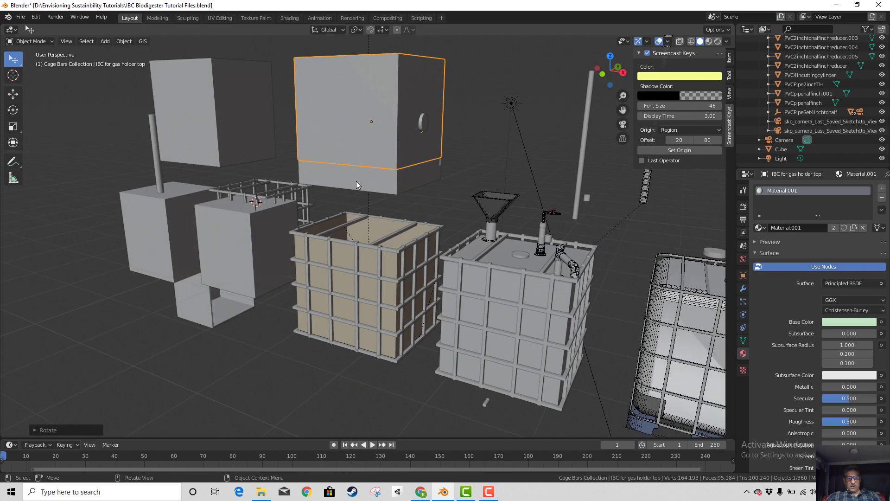
pyautogui.click(356, 180)
pyautogui.moveTo(399, 212); pyautogui.dragTo(424, 213, button='middle')
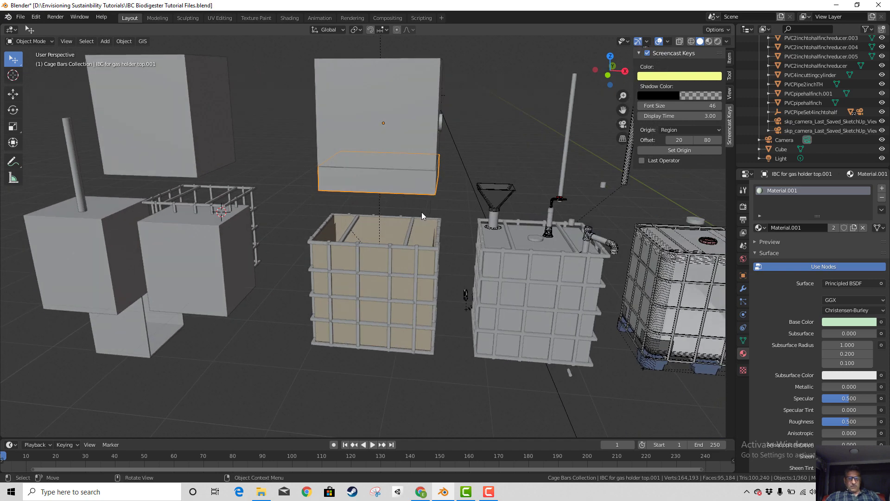
pyautogui.press('g')
pyautogui.press('z')
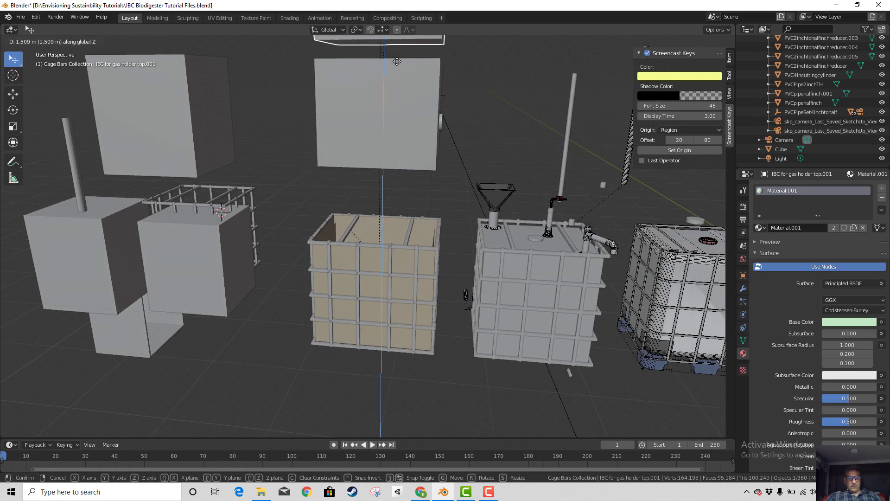
pyautogui.click(405, 65)
# - Lower the gas holder top along Z into the tan tank, and move the open cut-off section away toward the spare tanks
pyautogui.moveTo(427, 182); pyautogui.dragTo(391, 132, button='middle')
pyautogui.click(392, 136)
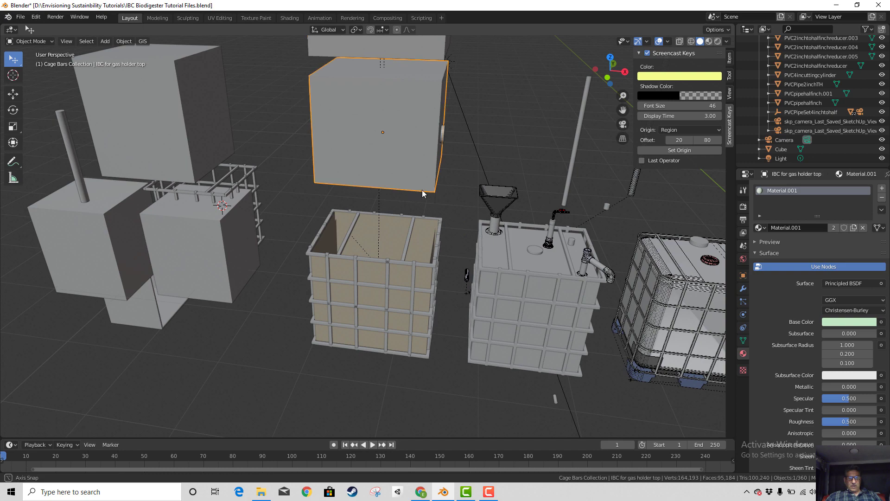
pyautogui.moveTo(422, 190); pyautogui.dragTo(421, 182, button='middle')
pyautogui.press('g')
pyautogui.press('z')
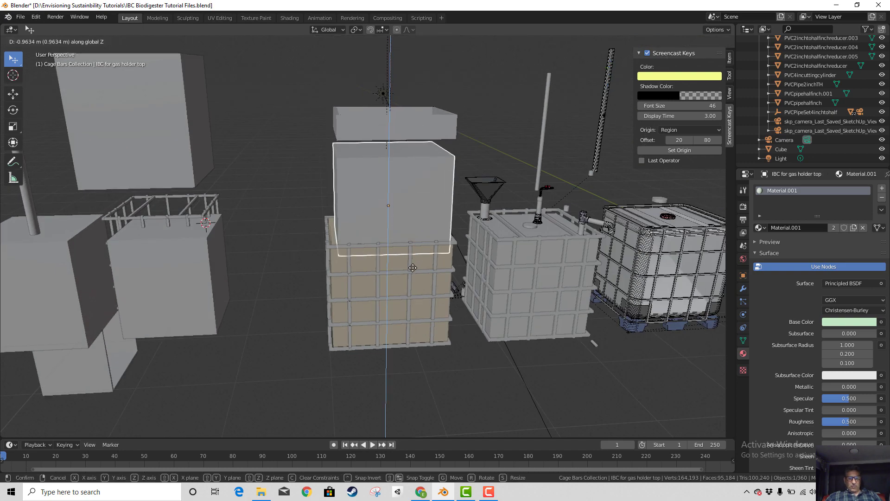
pyautogui.click(396, 345)
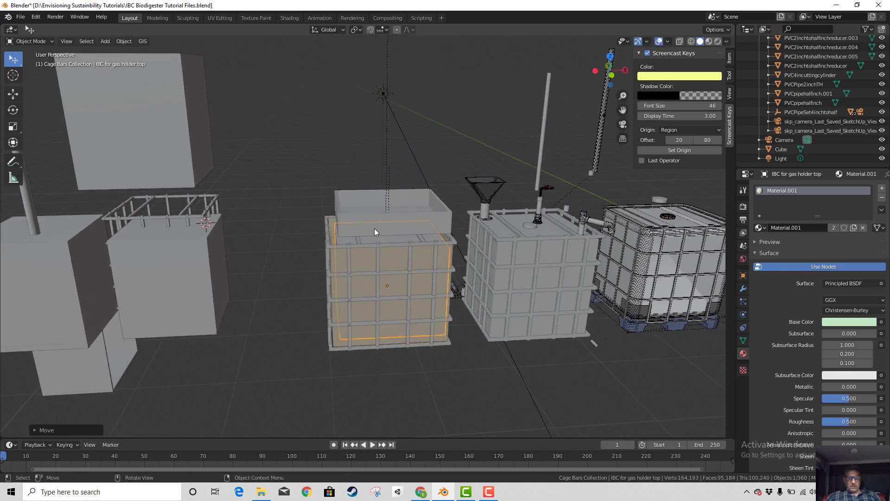
pyautogui.hotkey('shift', 'd')
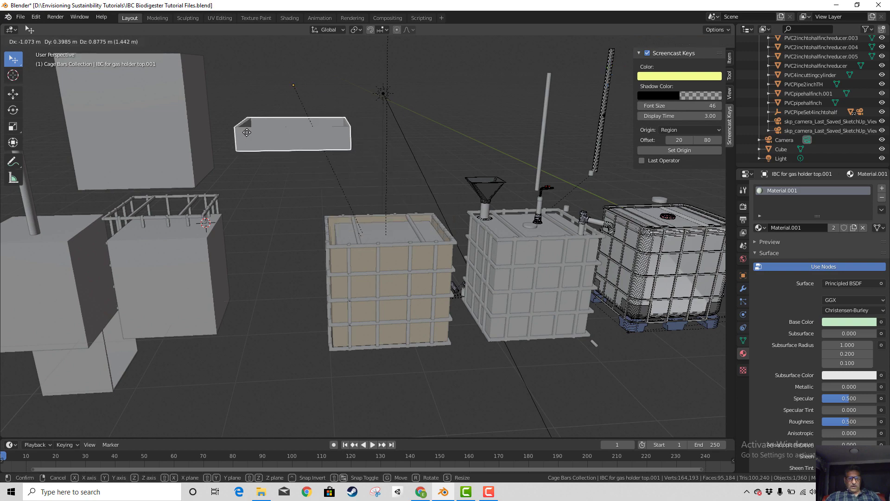
pyautogui.click(211, 112)
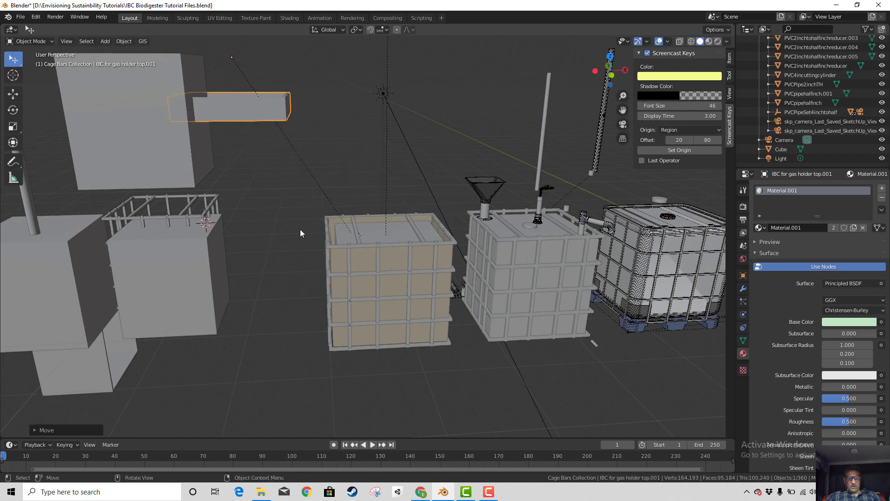
# - Raise the gas holder top along Z until only its lower edge sits inside the cage, and shift it slightly toward negative X to centre it
pyautogui.moveTo(300, 229); pyautogui.dragTo(308, 268, button='middle')
pyautogui.click(391, 273)
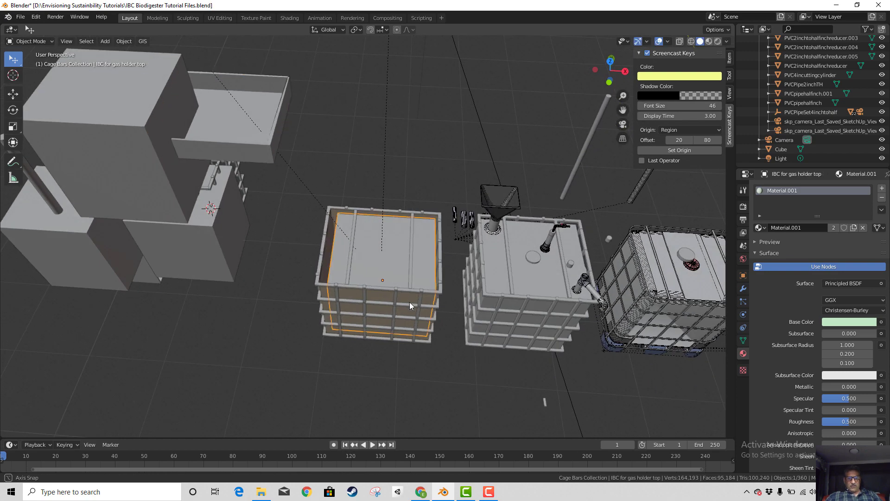
pyautogui.moveTo(410, 301); pyautogui.dragTo(413, 255, button='middle')
pyautogui.press('g')
pyautogui.press('z')
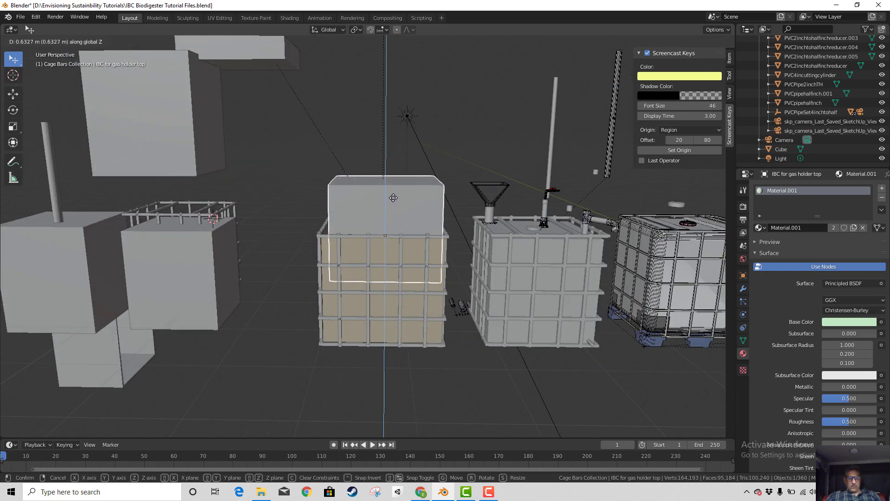
pyautogui.click(385, 168)
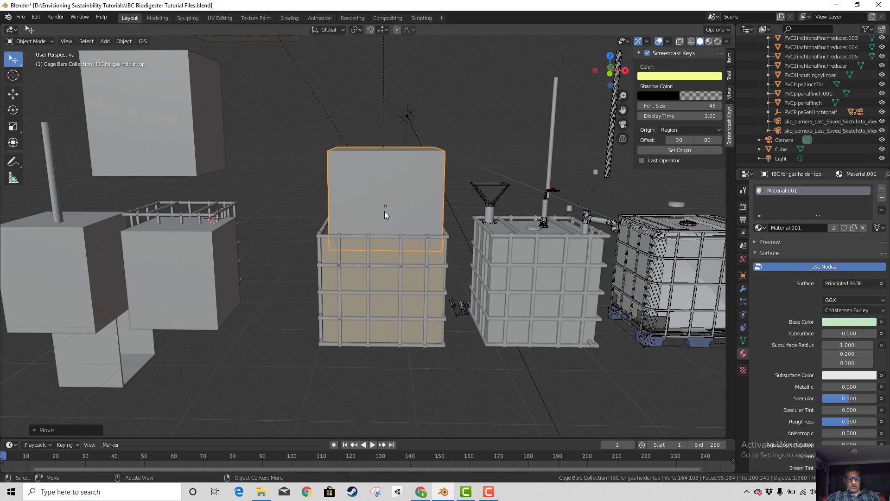
pyautogui.press('g')
pyautogui.press('x')
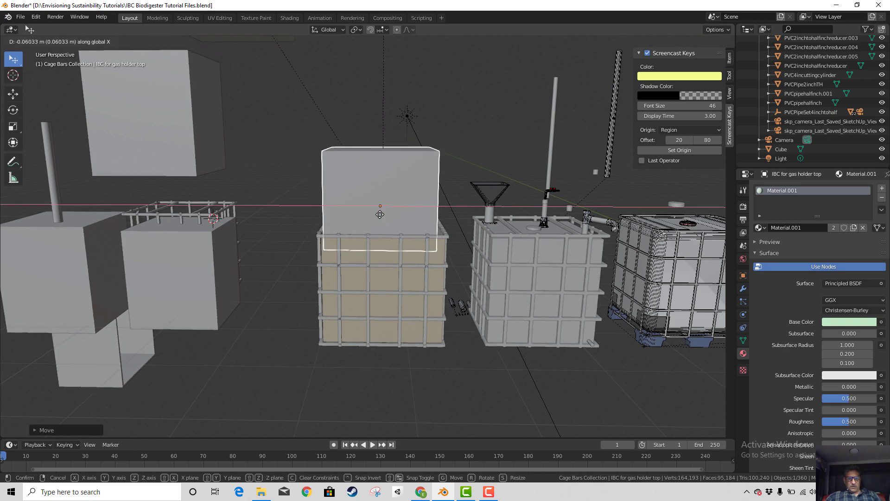
pyautogui.click(386, 238)
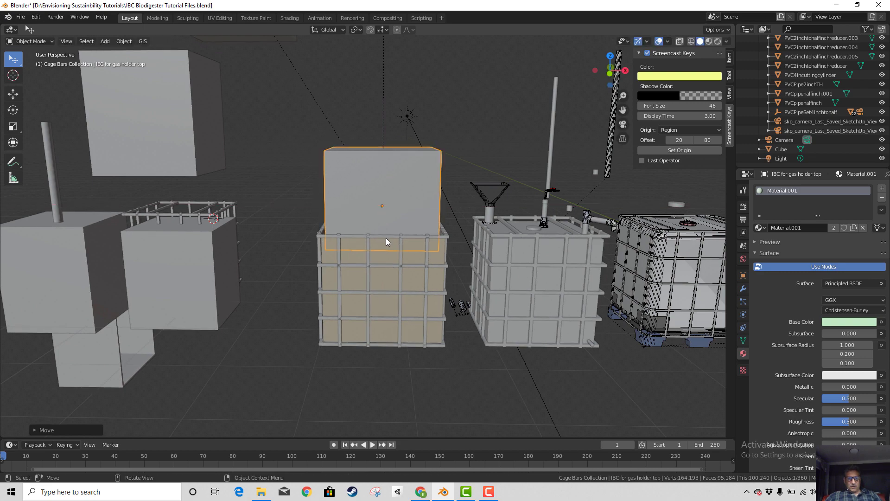
# - Lift the gas holder top along Z clear of the tan tank's cage and set the viewport shading to Material Preview
pyautogui.moveTo(385, 238); pyautogui.dragTo(363, 253, button='middle')
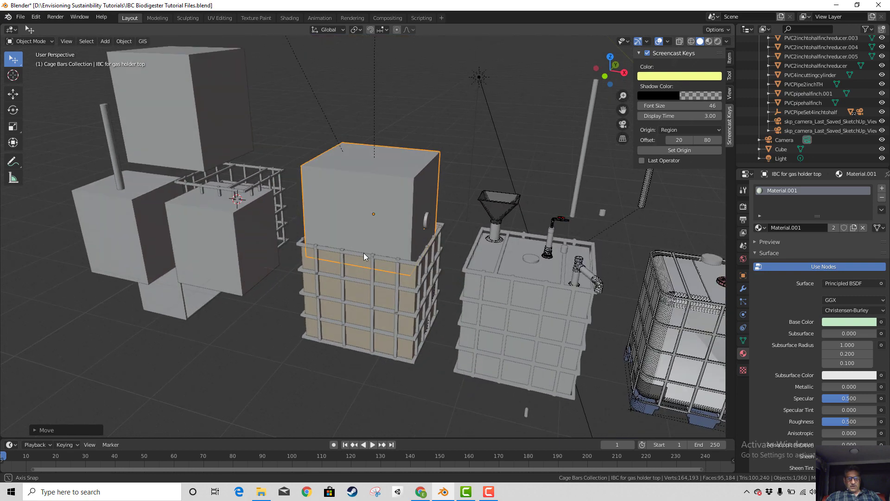
pyautogui.scroll(-3, 367, 253)
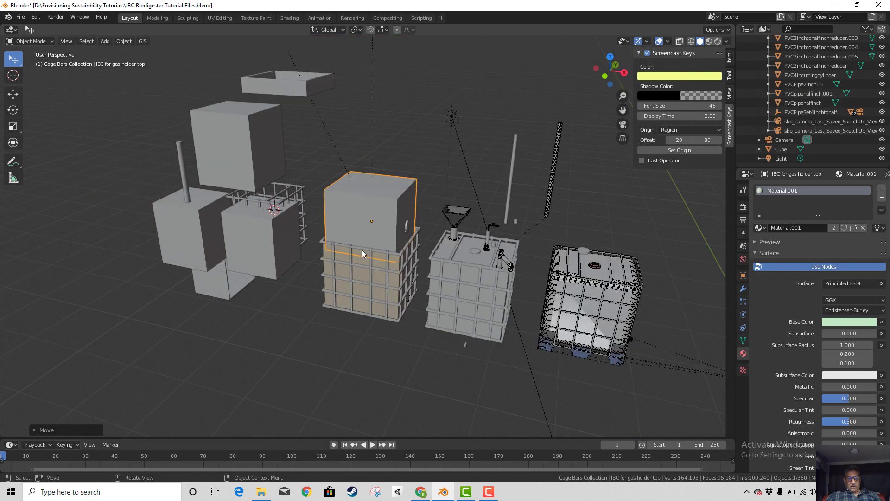
pyautogui.press('g')
pyautogui.press('z')
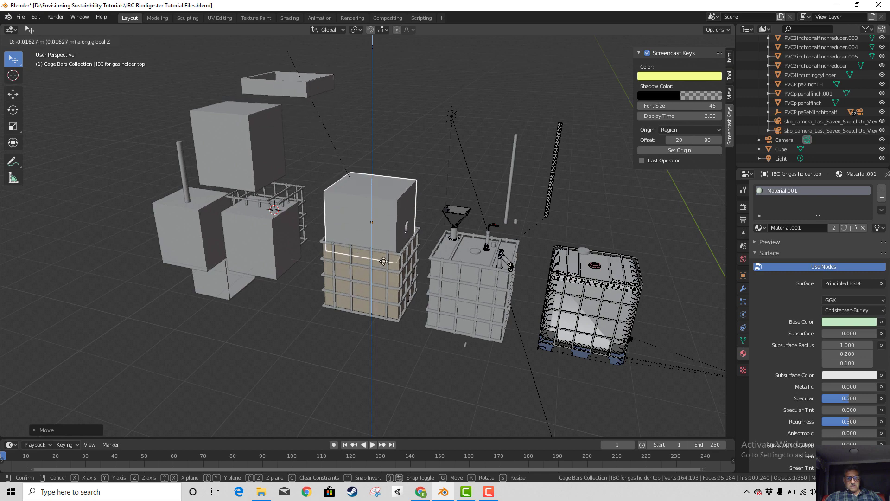
pyautogui.click(385, 249)
pyautogui.press('z')
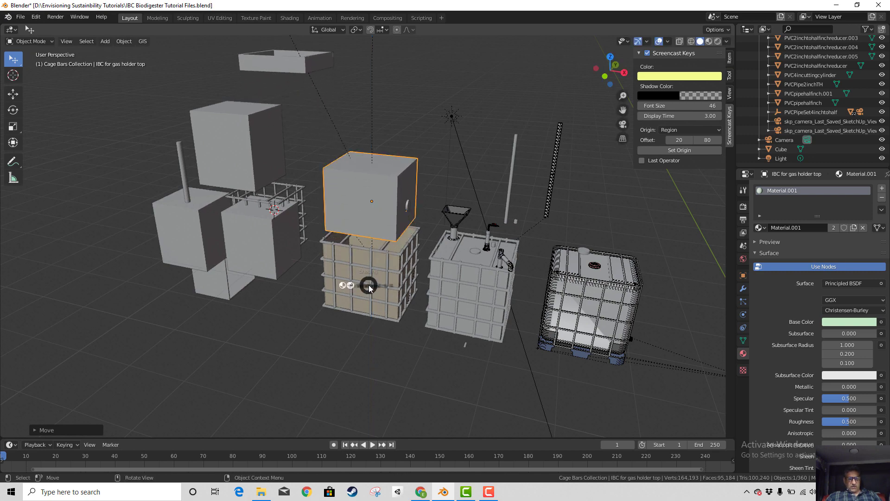
pyautogui.click(375, 340)
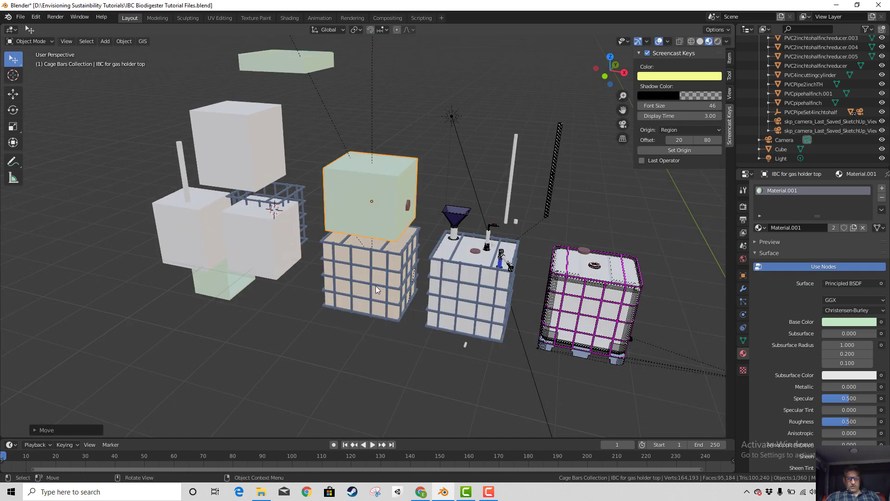
# - Lower the gas holder top along Z until its lower part sits inside the tan tank
pyautogui.press('g')
pyautogui.press('z')
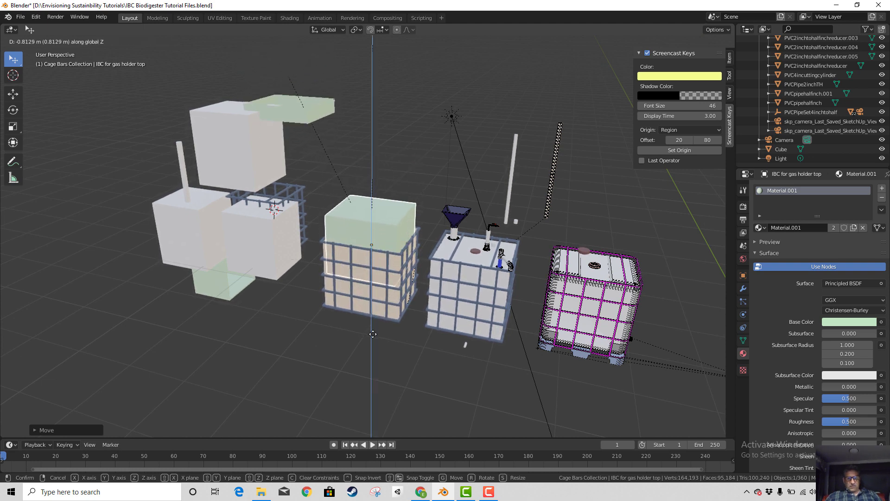
pyautogui.click(376, 312)
pyautogui.moveTo(374, 307); pyautogui.dragTo(383, 328, button='middle')
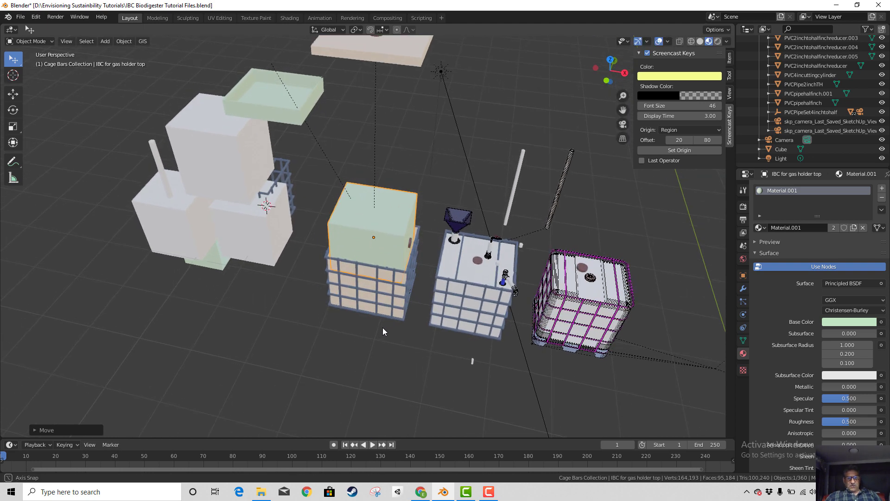
# - Check the bulkhead ring on the neighbouring tank's pipe, and box-select the gas holder top's upper face vertices in Edit Mode
pyautogui.scroll(5, 362, 298)
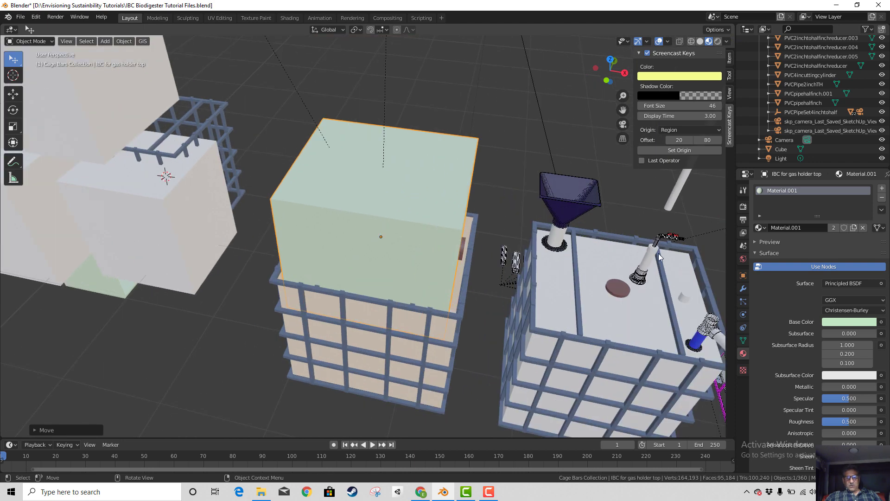
pyautogui.click(642, 277)
pyautogui.click(641, 282)
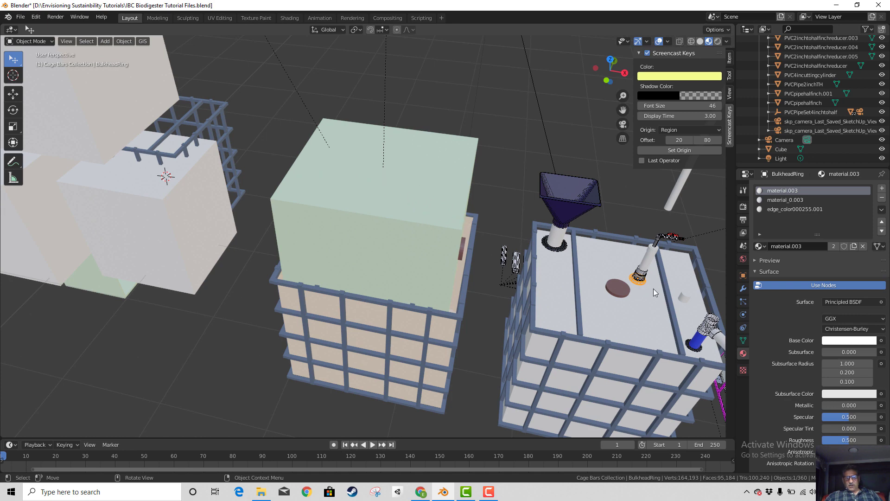
pyautogui.click(371, 188)
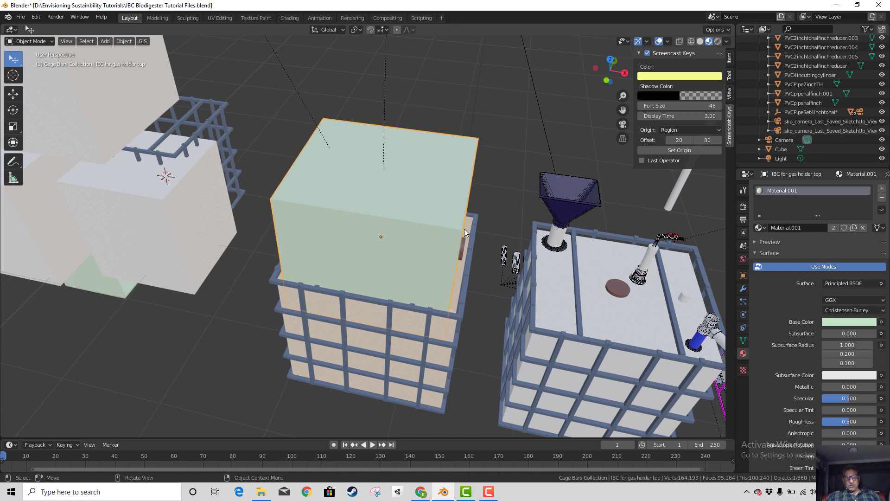
pyautogui.moveTo(414, 264); pyautogui.dragTo(424, 214, button='middle')
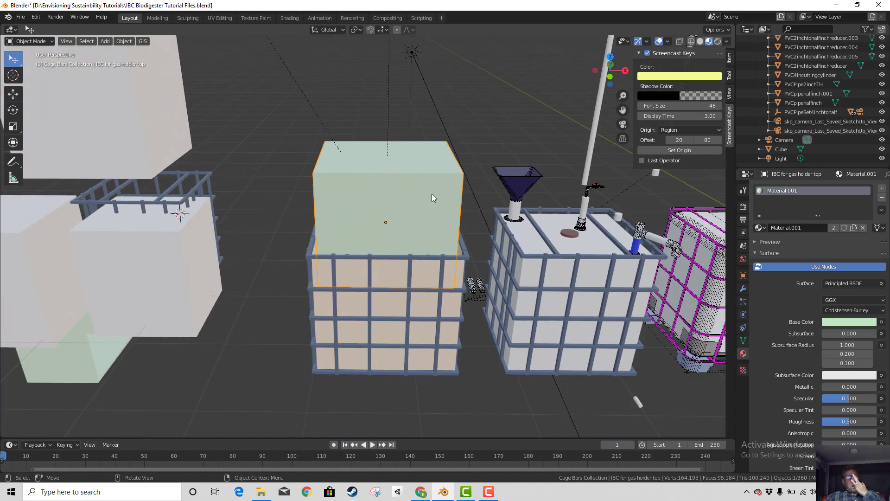
pyautogui.scroll(2, 417, 208)
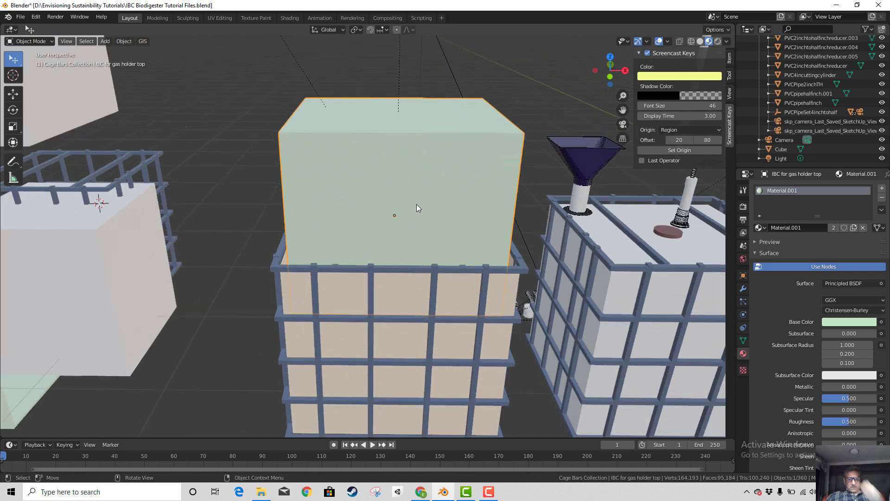
pyautogui.press('Tab')
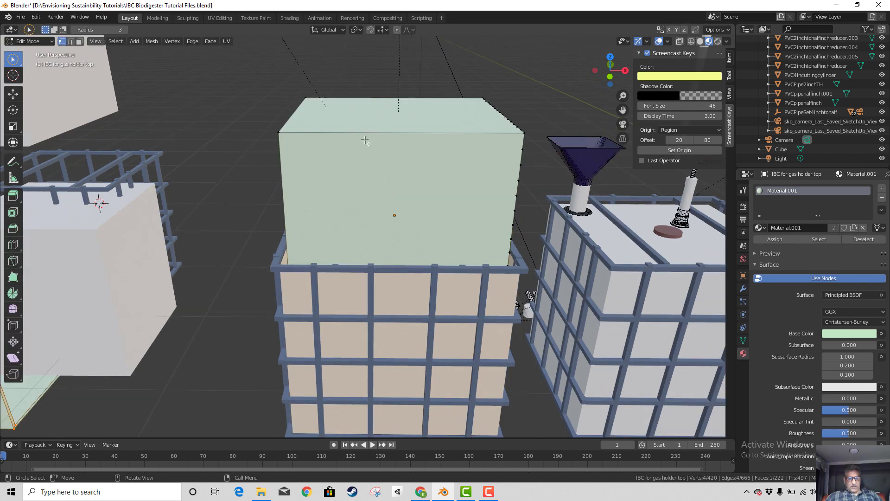
pyautogui.moveTo(406, 168); pyautogui.dragTo(298, 131, button='middle')
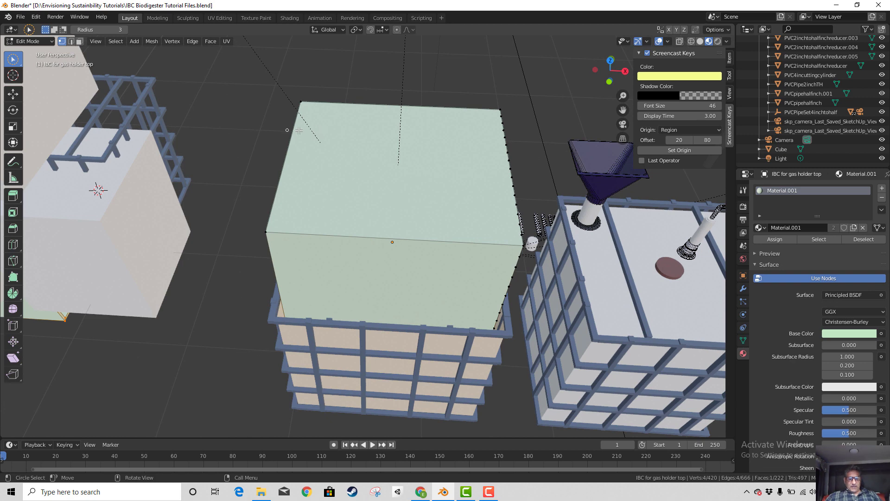
pyautogui.press('b')
pyautogui.moveTo(266, 78); pyautogui.dragTo(527, 259)
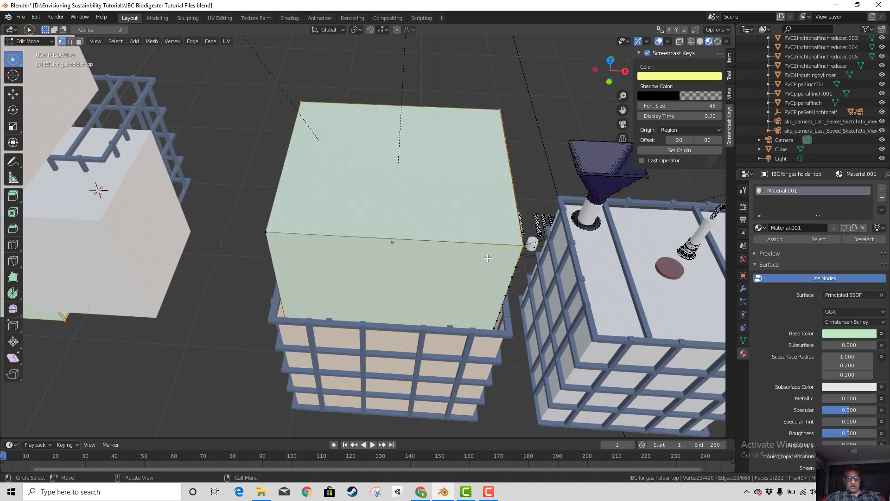
# - Switch the viewport shading to Wireframe to see through the gas holder top's mesh
pyautogui.moveTo(488, 258); pyautogui.dragTo(430, 210, button='middle')
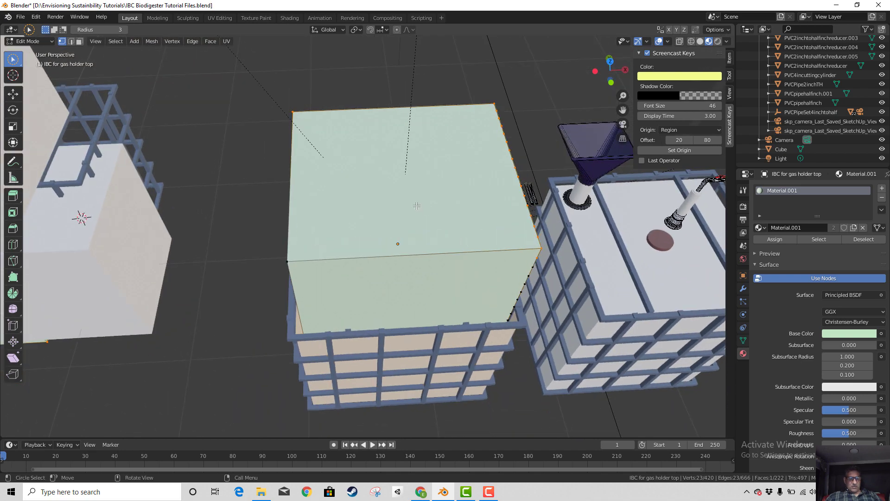
pyautogui.press('z')
pyautogui.click(352, 205)
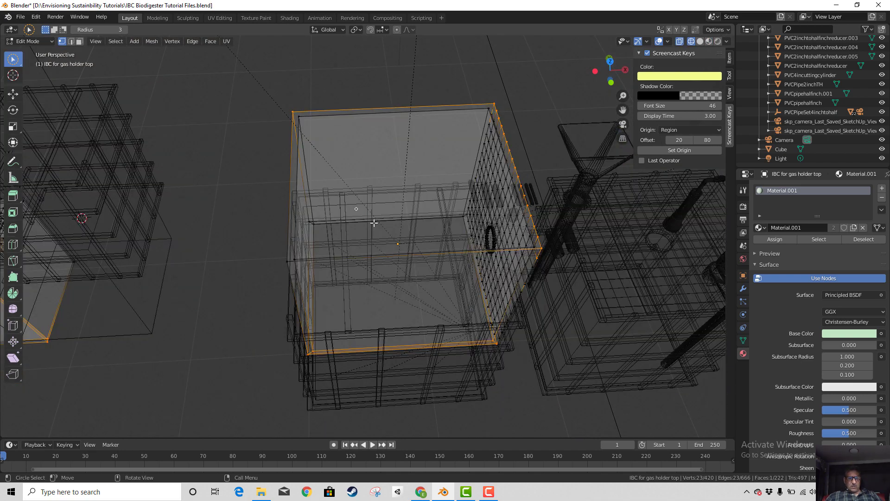
# - Select the four corner vertices of the gas holder top's upper face
pyautogui.moveTo(367, 223); pyautogui.dragTo(378, 240, button='middle')
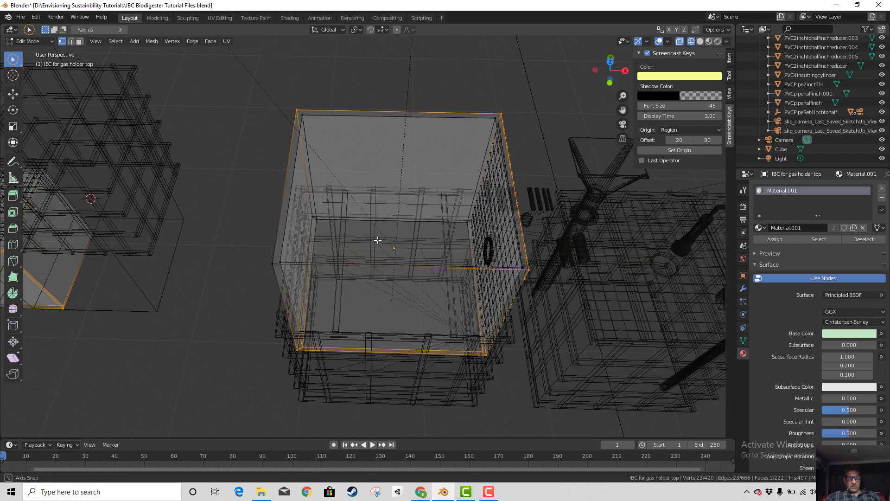
pyautogui.click(272, 263)
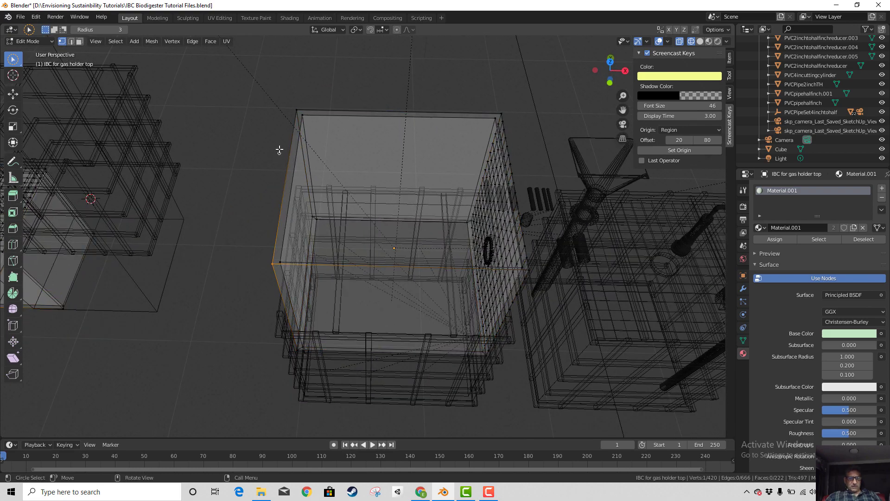
pyautogui.keyDown('shift'); pyautogui.click(298, 108); pyautogui.keyUp('shift')
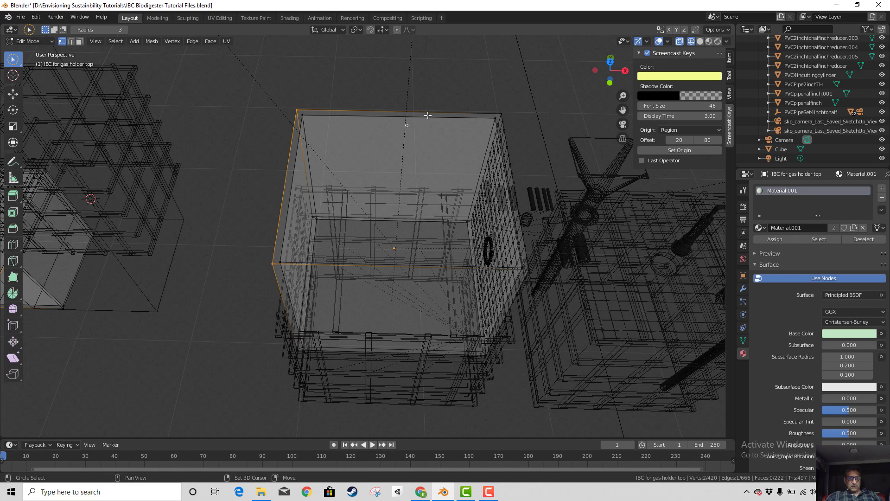
pyautogui.keyDown('shift'); pyautogui.click(526, 270); pyautogui.keyUp('shift')
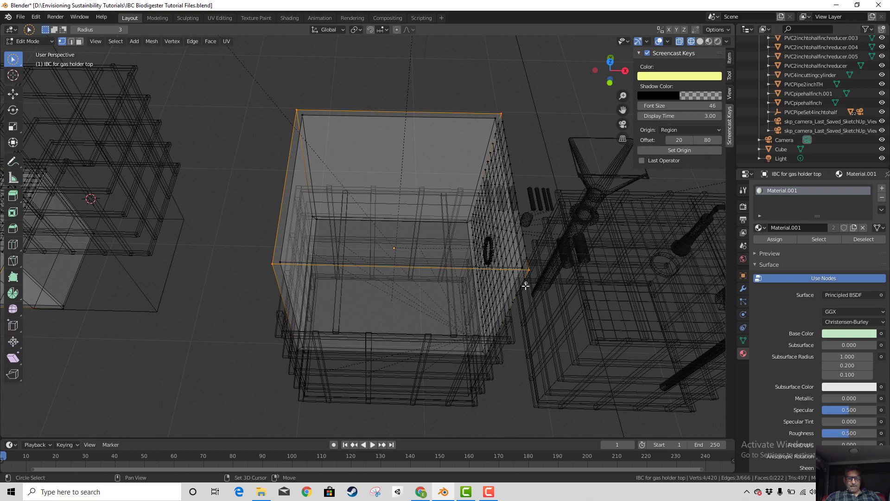
pyautogui.moveTo(526, 269)
pyautogui.mouseDown(button='middle')
pyautogui.moveTo(503, 294)
pyautogui.moveTo(501, 257)
pyautogui.moveTo(469, 260)
pyautogui.moveTo(448, 288)
pyautogui.moveTo(513, 263)
pyautogui.moveTo(515, 276)
pyautogui.mouseUp(button='middle')
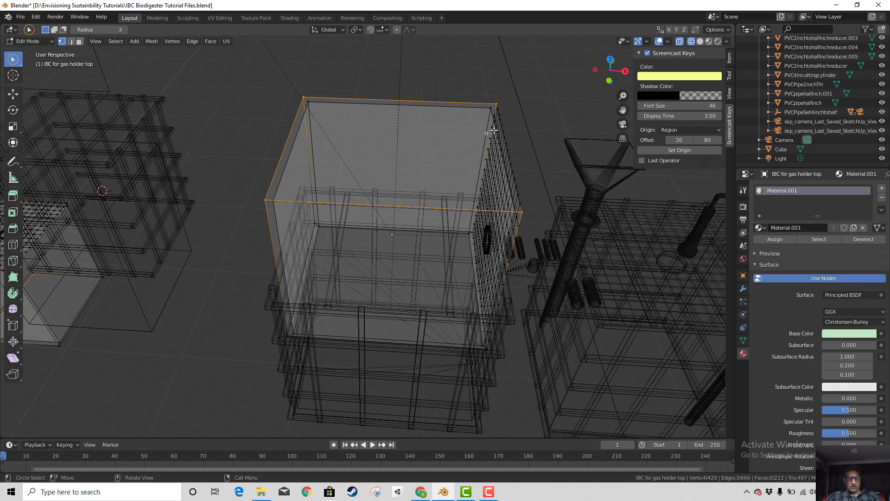
# - Try subdividing the edges between the upper face's selected corners twice, and undo both subdivisions
pyautogui.rightClick(394, 158)
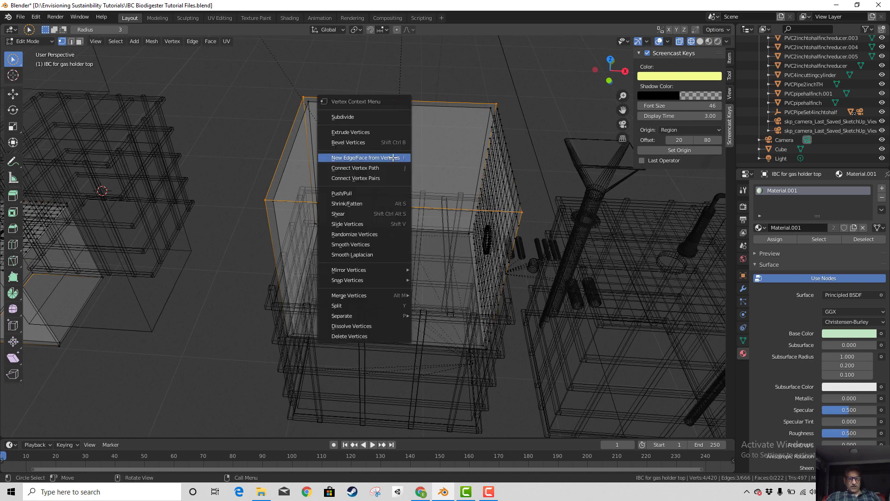
pyautogui.click(364, 117)
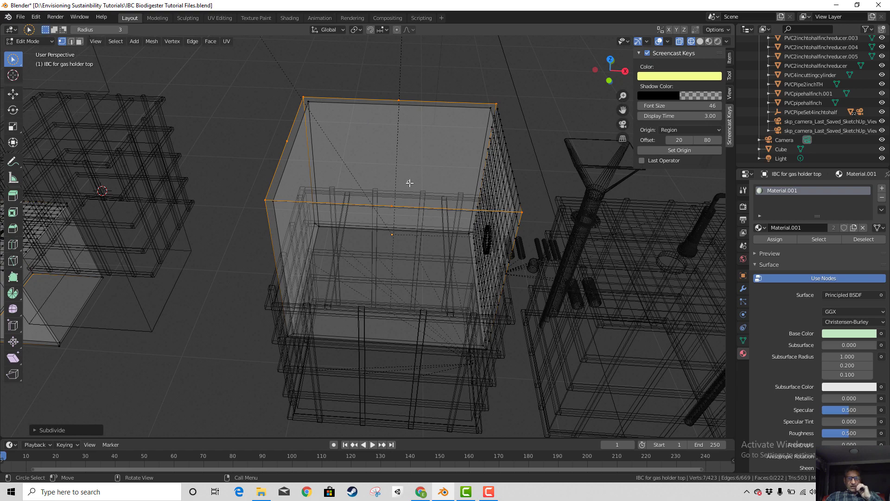
pyautogui.moveTo(409, 183)
pyautogui.mouseDown(button='middle')
pyautogui.moveTo(412, 218)
pyautogui.moveTo(417, 190)
pyautogui.moveTo(403, 169)
pyautogui.mouseUp(button='middle')
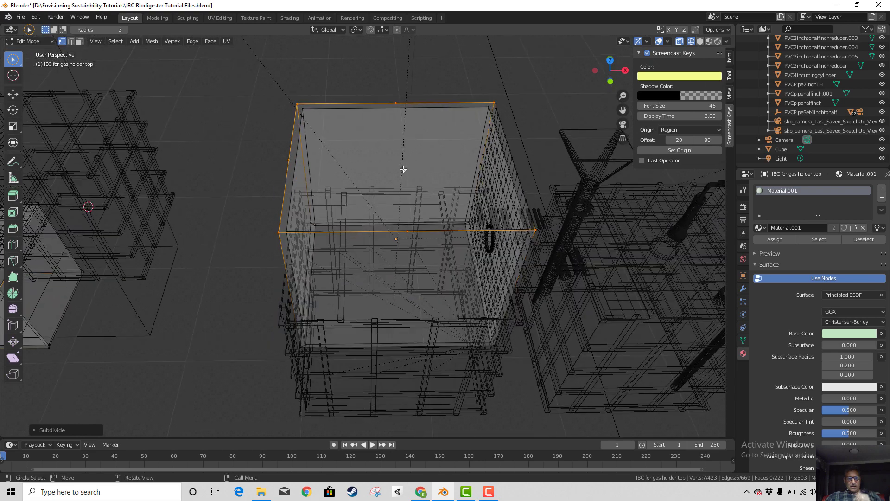
pyautogui.rightClick(392, 134)
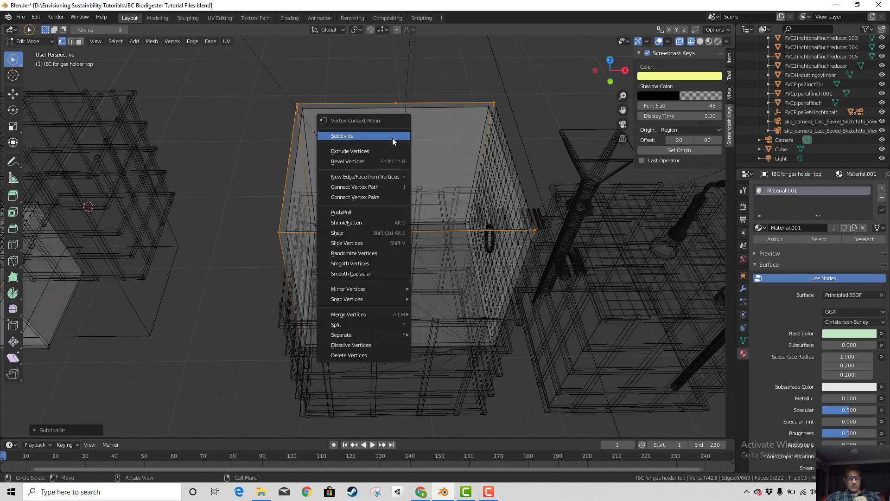
pyautogui.click(390, 135)
pyautogui.moveTo(442, 206); pyautogui.dragTo(404, 205, button='middle')
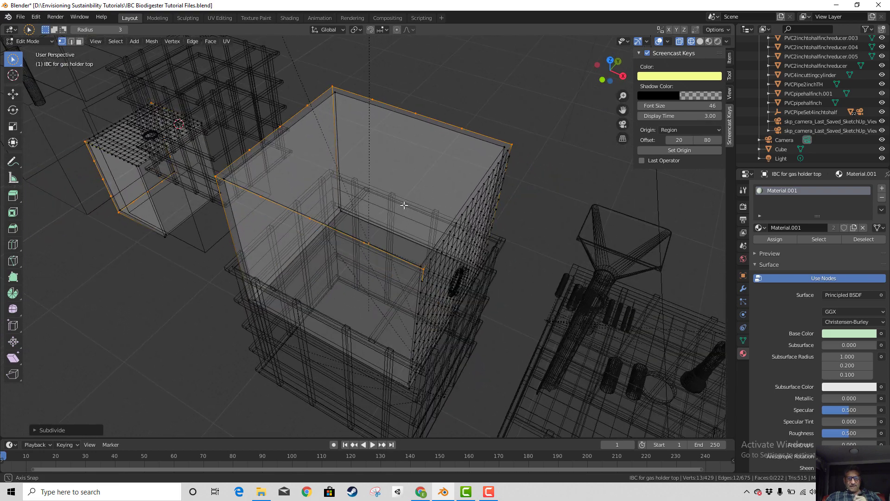
pyautogui.moveTo(476, 242); pyautogui.dragTo(466, 246, button='middle')
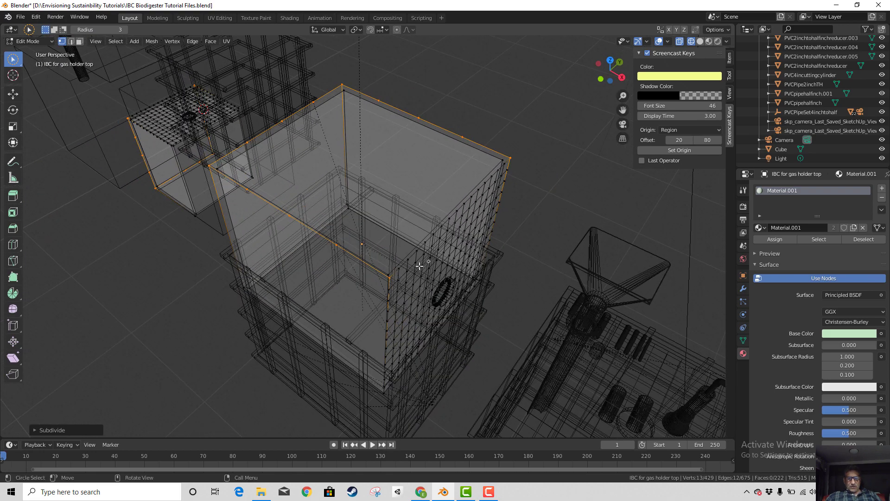
pyautogui.moveTo(404, 268); pyautogui.dragTo(396, 257, button='middle')
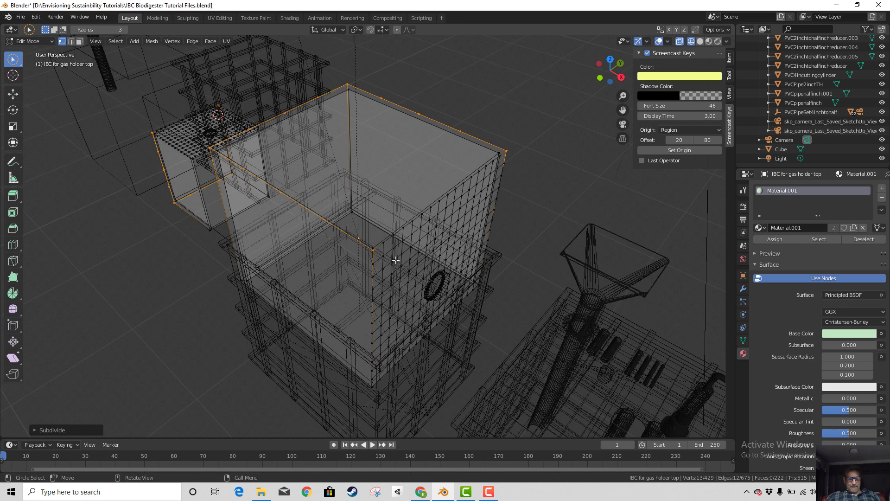
pyautogui.hotkey('ctrl', 'z')
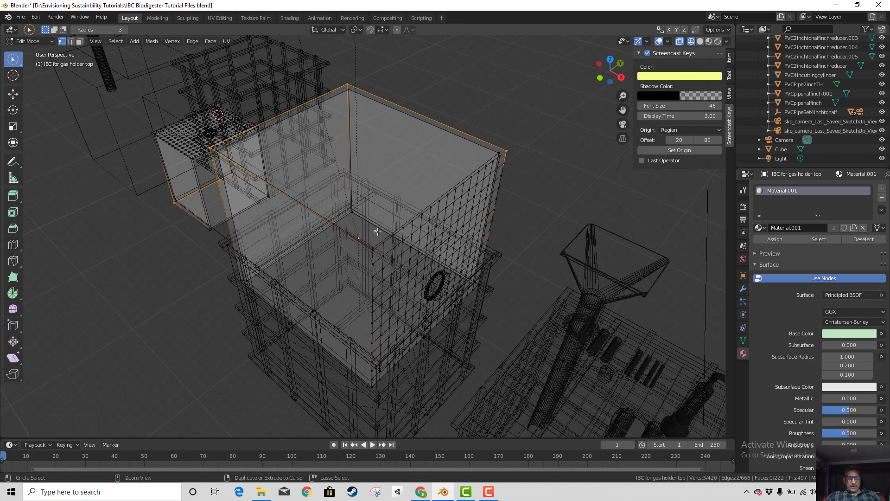
# - Add the near corner and every vertex along the gridded side's upper edge to the selection, completing the upper face's outline
pyautogui.scroll(4, 381, 253)
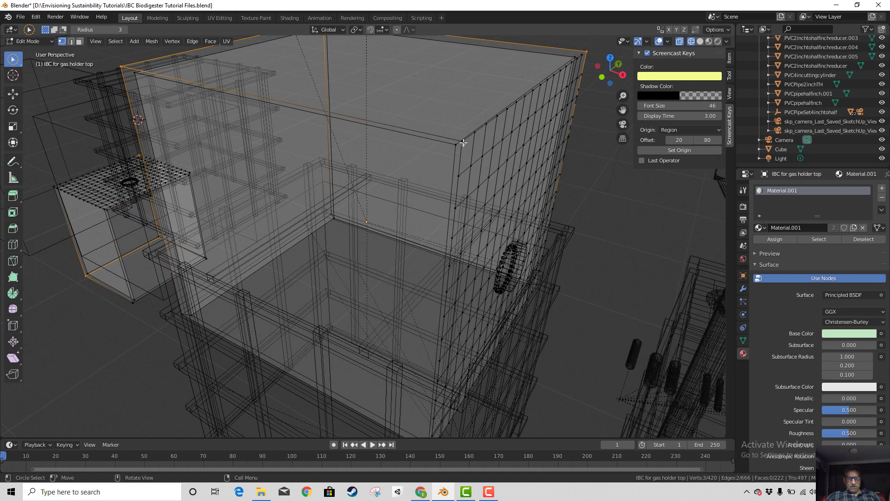
pyautogui.keyDown('shift'); pyautogui.click(463, 140); pyautogui.keyUp('shift')
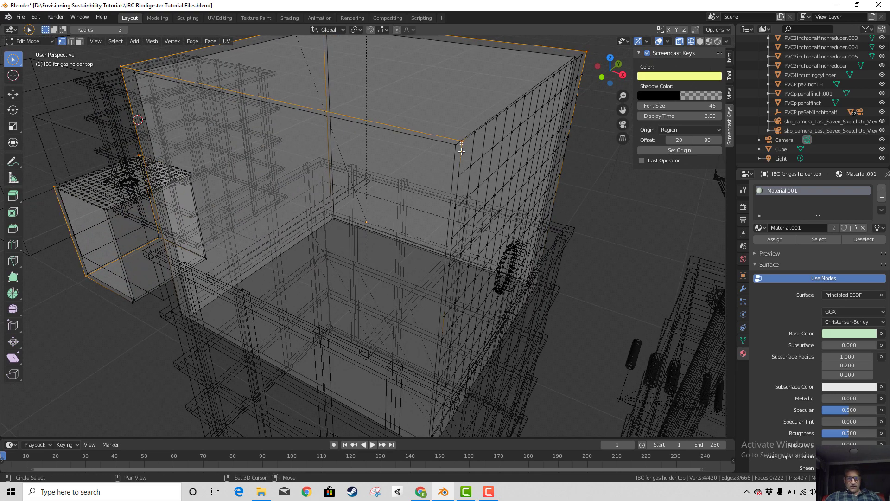
pyautogui.moveTo(463, 140); pyautogui.dragTo(420, 201, button='middle')
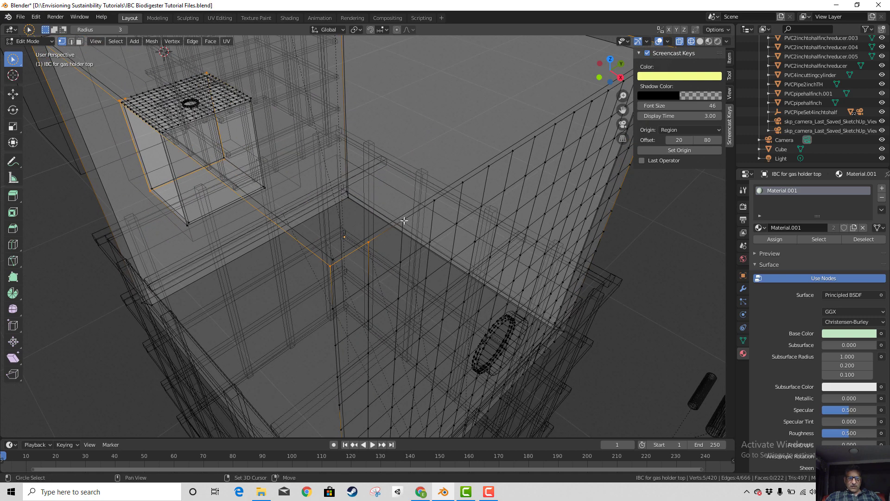
pyautogui.keyDown('shift'); pyautogui.click(403, 221); pyautogui.keyUp('shift')
pyautogui.keyDown('shift'); pyautogui.click(434, 199); pyautogui.keyUp('shift')
pyautogui.keyDown('shift'); pyautogui.click(463, 183); pyautogui.keyUp('shift')
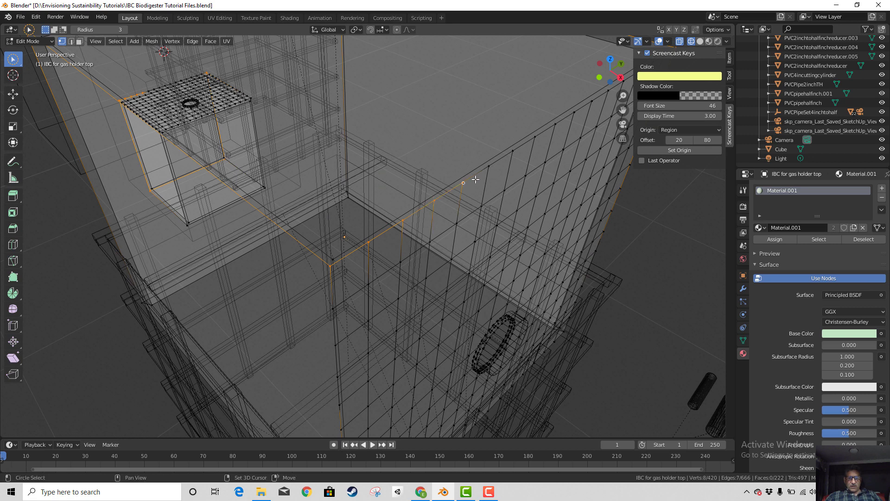
pyautogui.keyDown('shift'); pyautogui.click(512, 151); pyautogui.keyUp('shift')
pyautogui.keyDown('shift'); pyautogui.click(536, 136); pyautogui.keyUp('shift')
pyautogui.keyDown('shift'); pyautogui.click(555, 124); pyautogui.keyUp('shift')
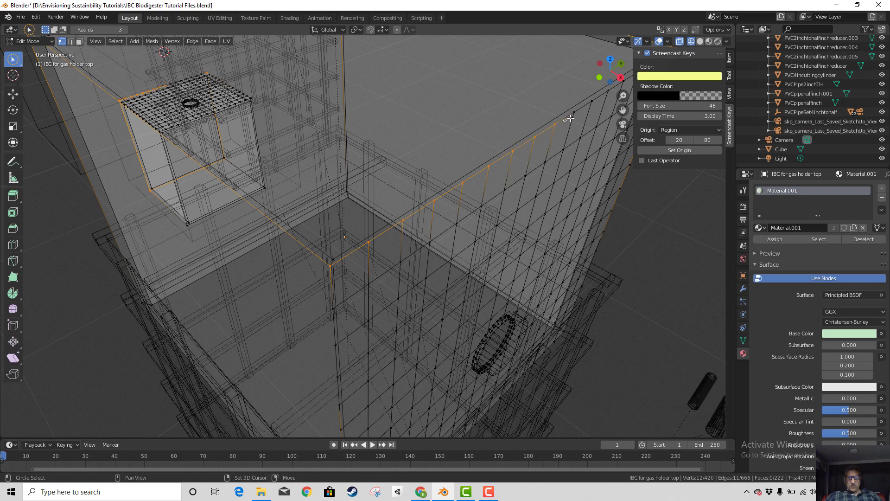
pyautogui.keyDown('shift'); pyautogui.click(574, 112); pyautogui.keyUp('shift')
pyautogui.moveTo(568, 148); pyautogui.dragTo(539, 142, button='middle')
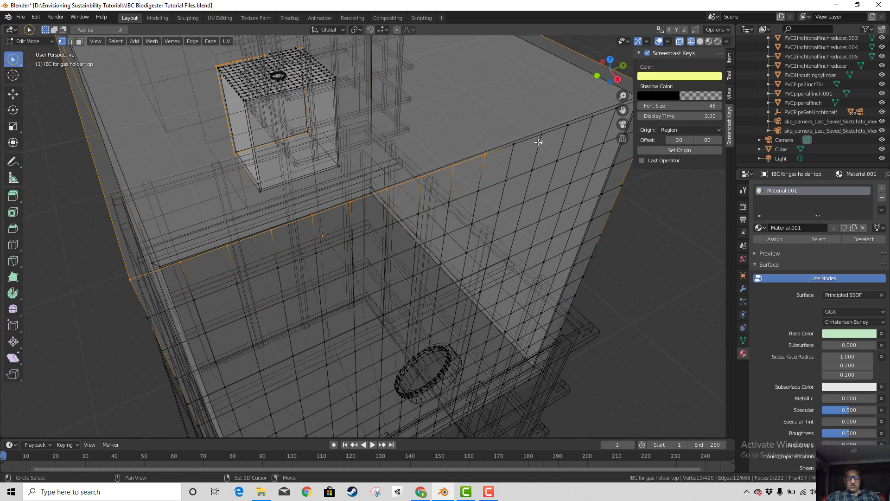
pyautogui.keyDown('shift'); pyautogui.click(541, 134); pyautogui.keyUp('shift')
pyautogui.keyDown('shift'); pyautogui.click(593, 115); pyautogui.keyUp('shift')
pyautogui.moveTo(575, 146); pyautogui.dragTo(585, 185, button='middle')
pyautogui.keyDown('shift'); pyautogui.click(585, 184); pyautogui.keyUp('shift')
pyautogui.press('Escape')
pyautogui.moveTo(506, 222); pyautogui.dragTo(455, 245, button='middle')
# - Subdivide the gas holder top's selected upper face twice
pyautogui.rightClick(420, 194)
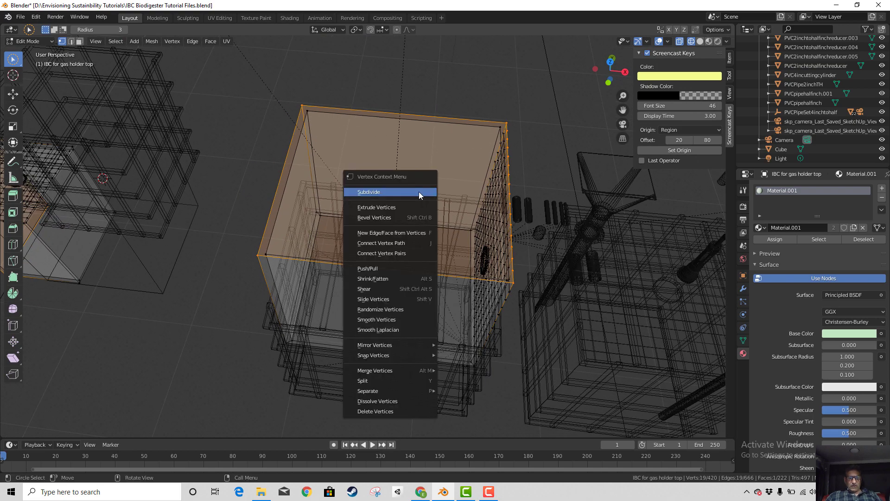
pyautogui.click(403, 192)
pyautogui.moveTo(411, 207); pyautogui.dragTo(412, 236, button='middle')
pyautogui.rightClick(412, 236)
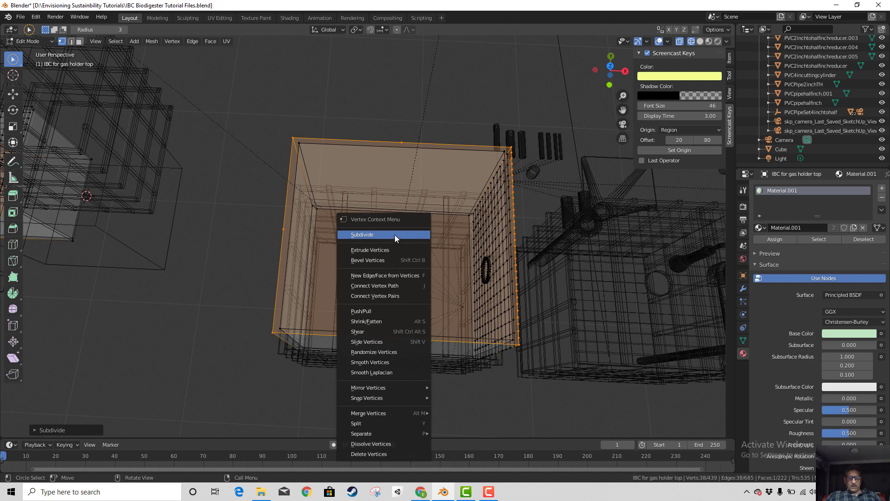
pyautogui.click(395, 235)
pyautogui.moveTo(427, 260); pyautogui.dragTo(426, 243, button='middle')
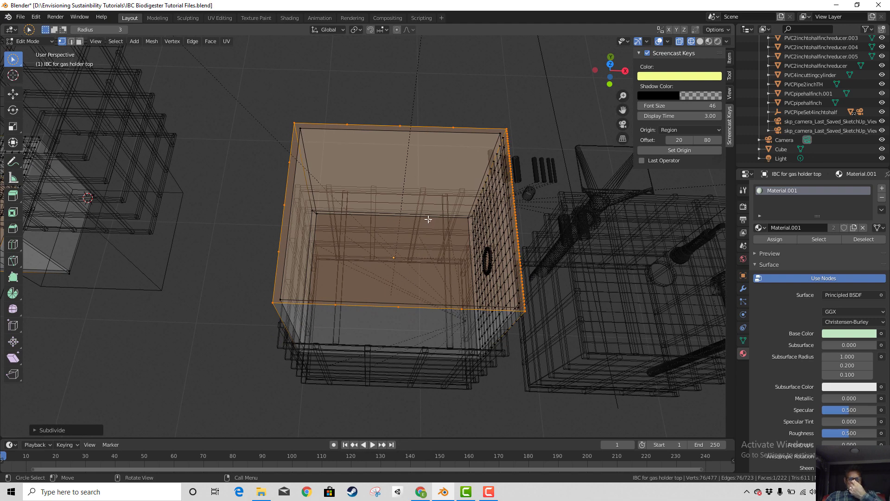
# - Undo the last subdivision of the IBC gas holder's top
pyautogui.scroll(5, 515, 235)
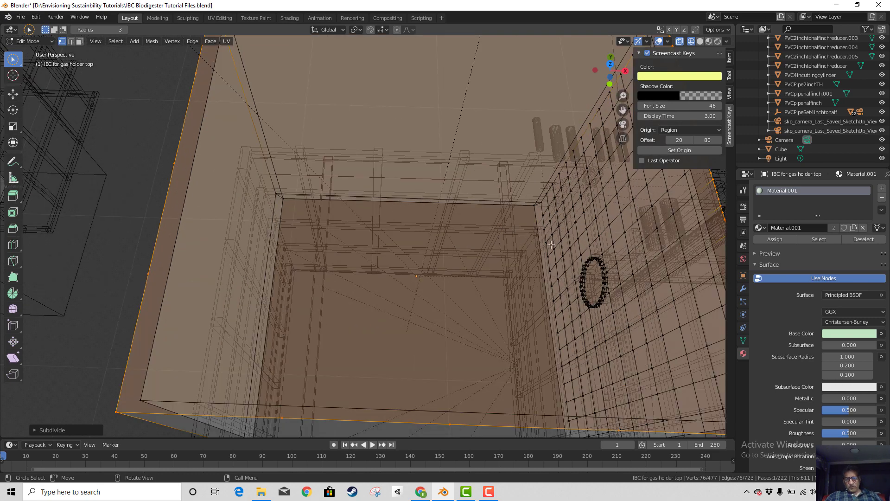
pyautogui.scroll(-4, 551, 246)
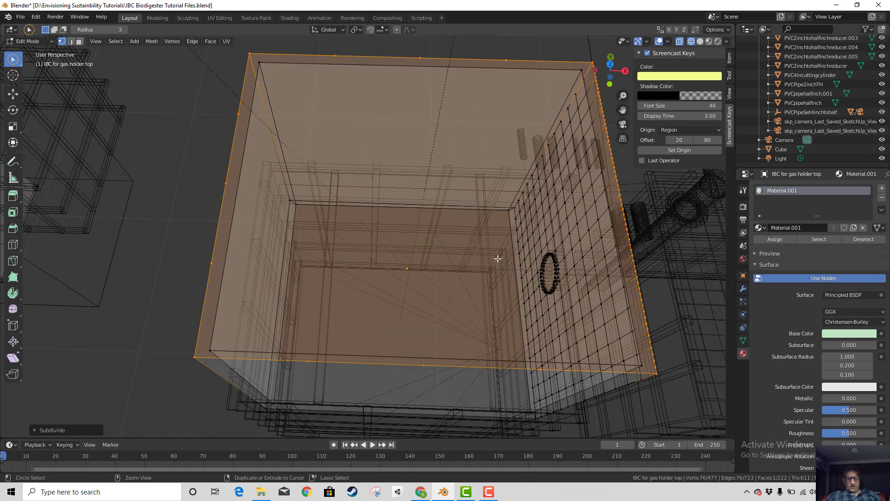
pyautogui.hotkey('ctrl', 'z')
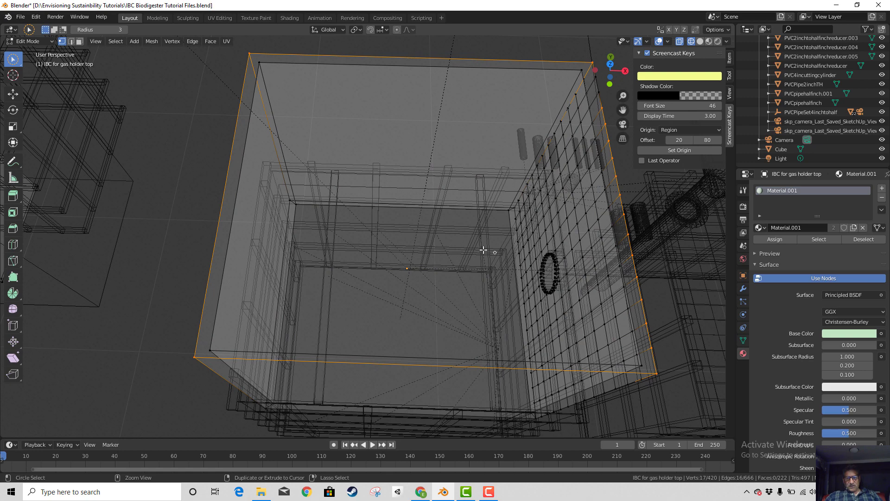
pyautogui.click(600, 92)
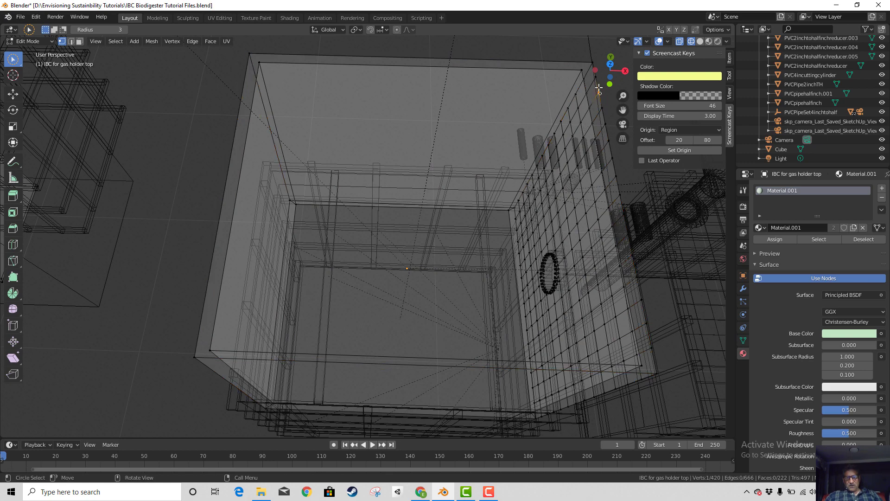
pyautogui.moveTo(562, 199); pyautogui.dragTo(530, 98, button='middle')
pyautogui.press('c')
pyautogui.press('Escape')
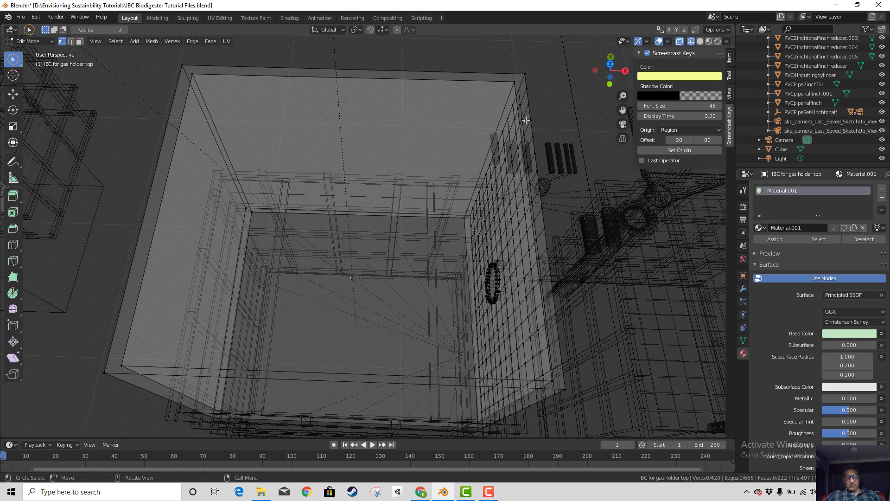
pyautogui.click(527, 89)
pyautogui.moveTo(586, 163); pyautogui.dragTo(541, 155, button='middle')
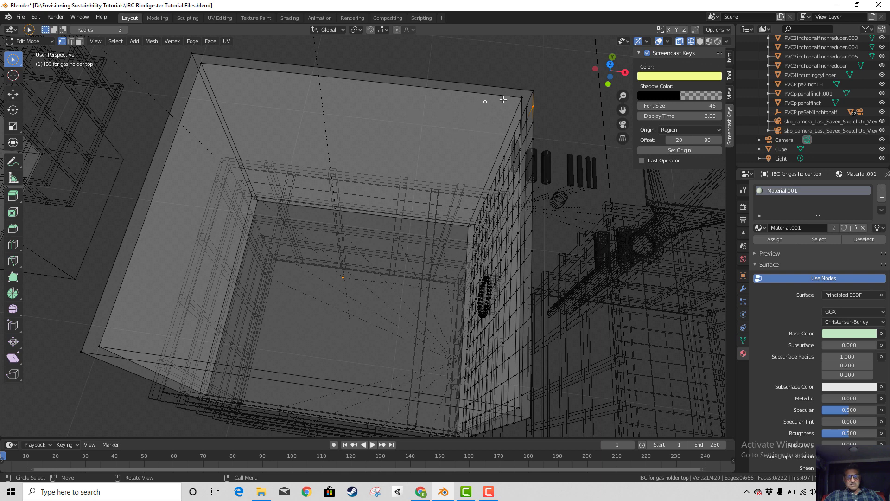
pyautogui.click(534, 90)
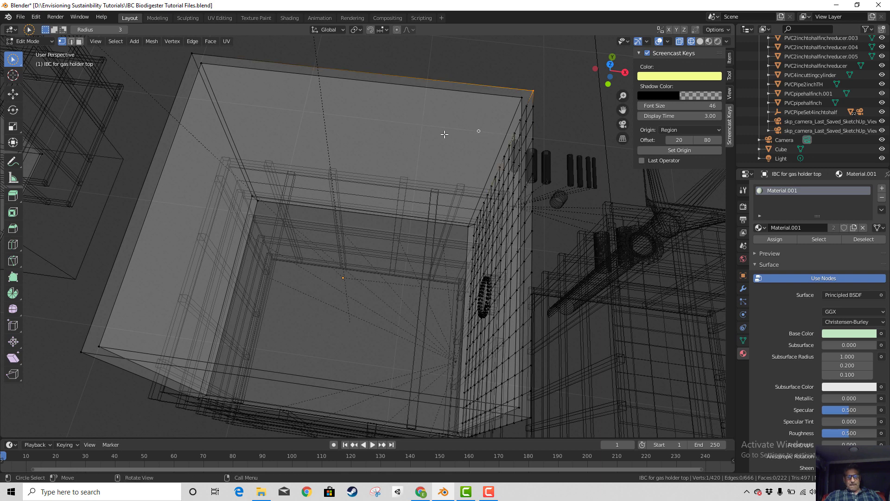
pyautogui.keyDown('shift'); pyautogui.click(193, 55); pyautogui.keyUp('shift')
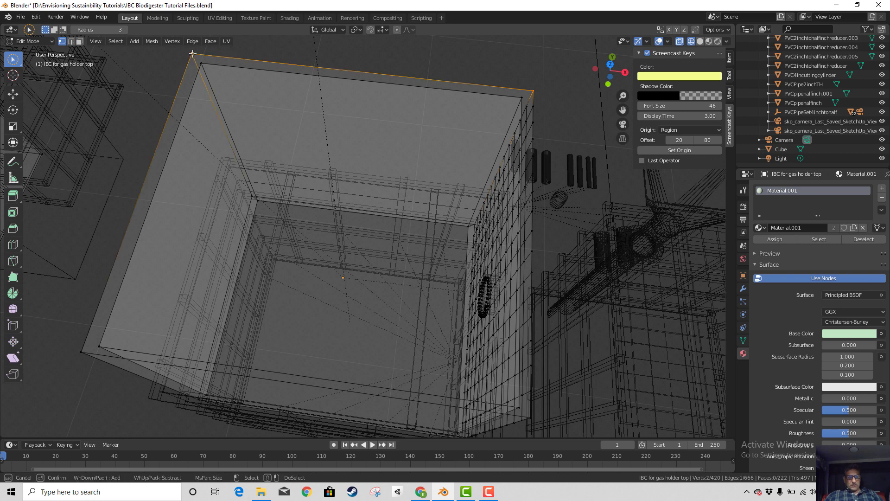
pyautogui.click(84, 352)
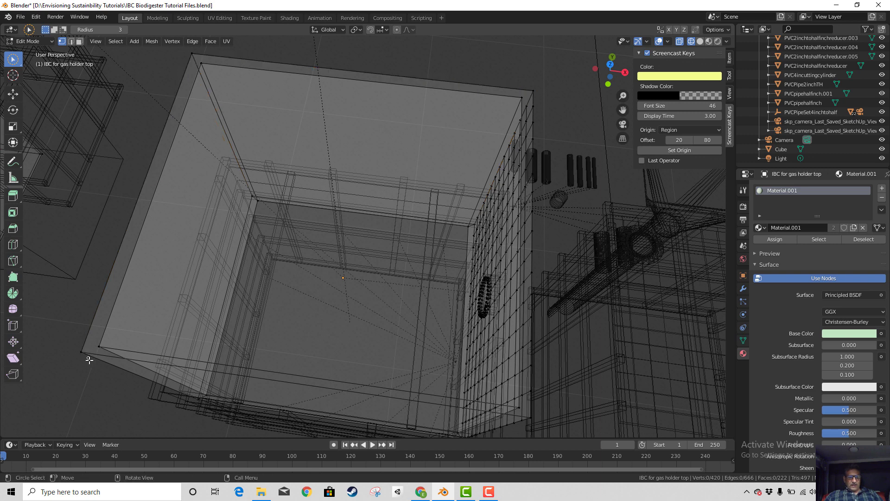
# - Create a diagonal edge across the open top between the near-left and far-right outer corner vertices, and clear the selection
pyautogui.click(82, 353)
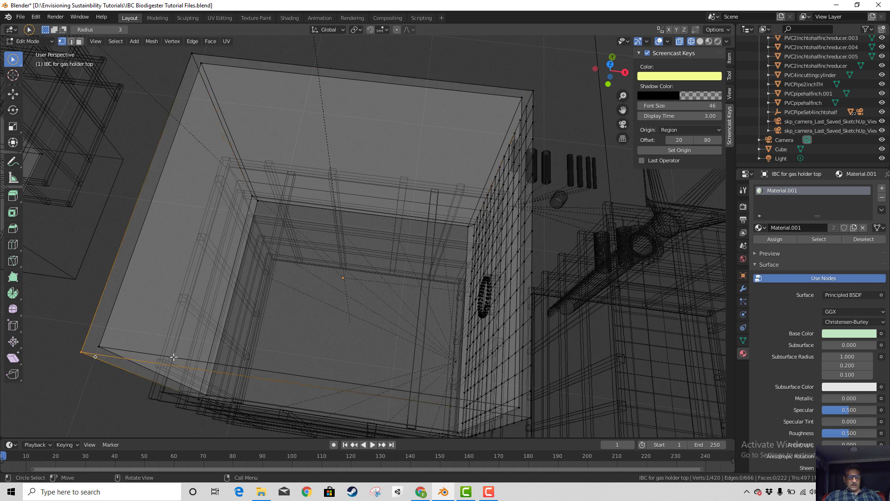
pyautogui.keyDown('shift'); pyautogui.click(534, 92); pyautogui.keyUp('shift')
pyautogui.rightClick(384, 166)
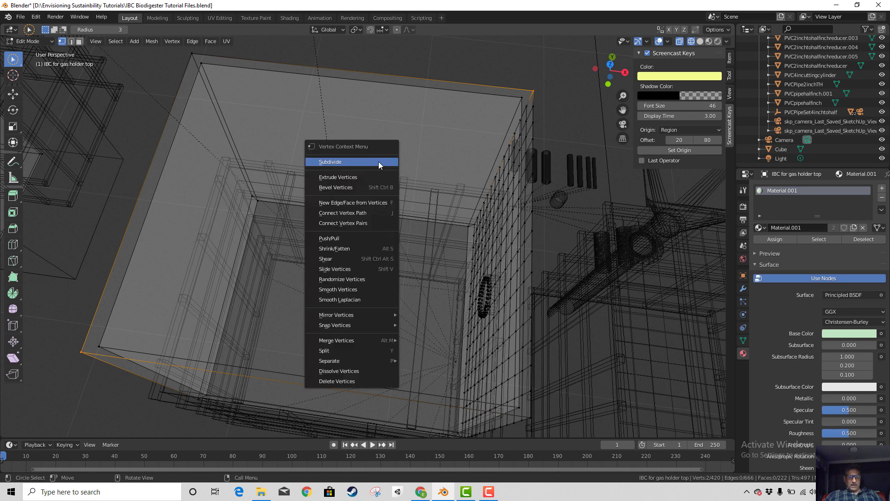
pyautogui.click(363, 203)
pyautogui.keyDown('shift'); pyautogui.click(192, 53); pyautogui.keyUp('shift')
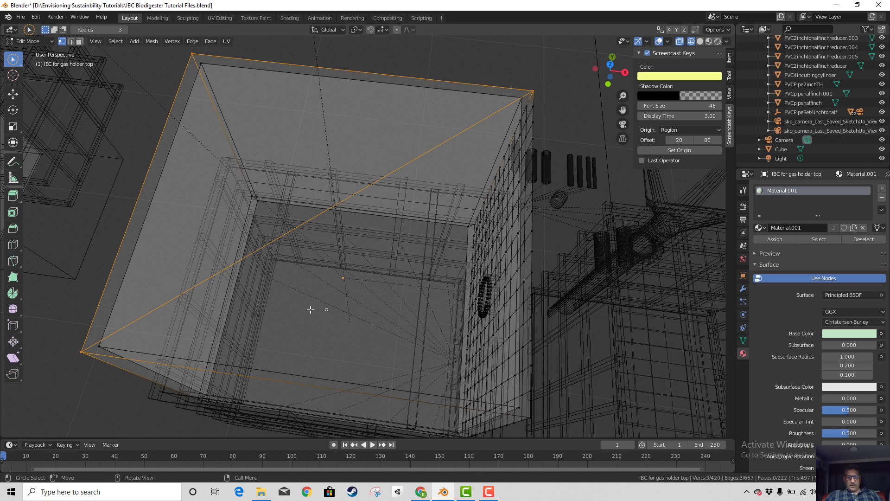
pyautogui.click(533, 106)
pyautogui.hotkey('alt', 'a')
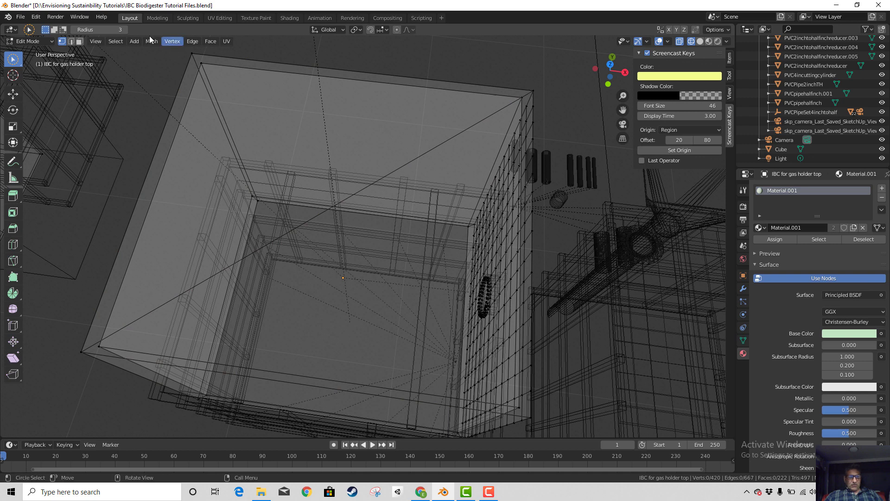
# - With a circle select radius of 12, subdivide the top's diagonal and near rim edge through their three corner vertices
pyautogui.moveTo(104, 30); pyautogui.dragTo(113, 30)
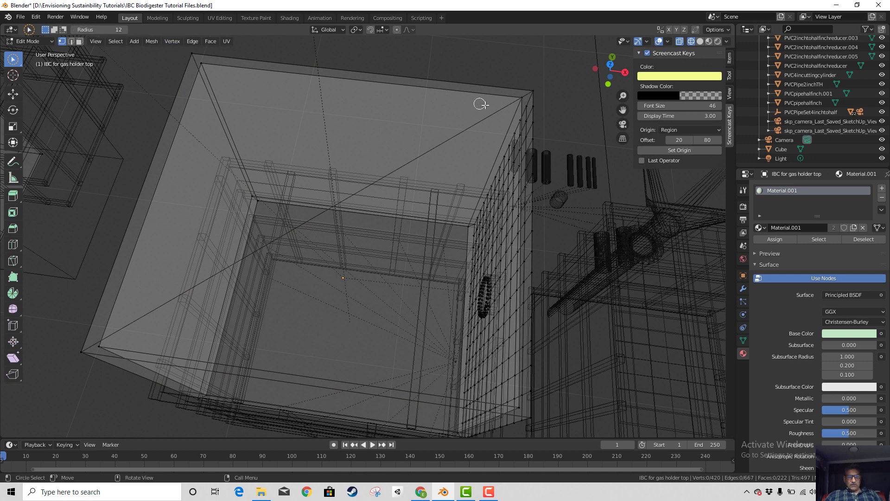
pyautogui.click(532, 89)
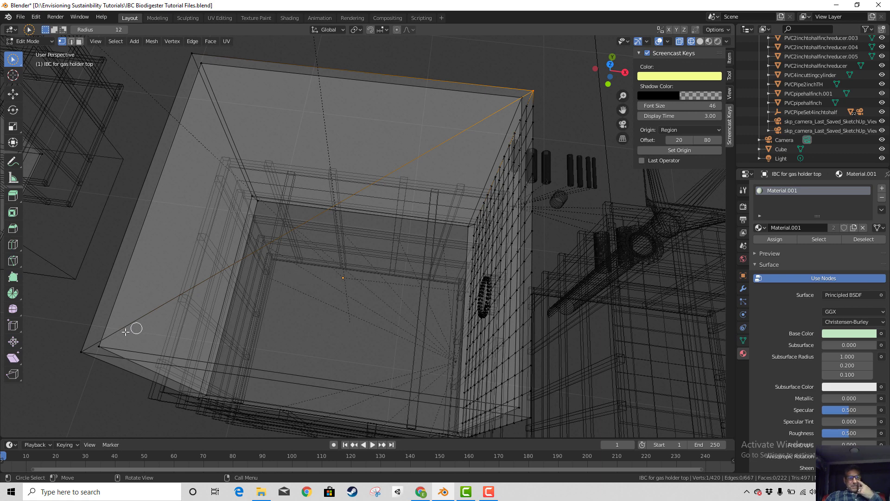
pyautogui.click(83, 350)
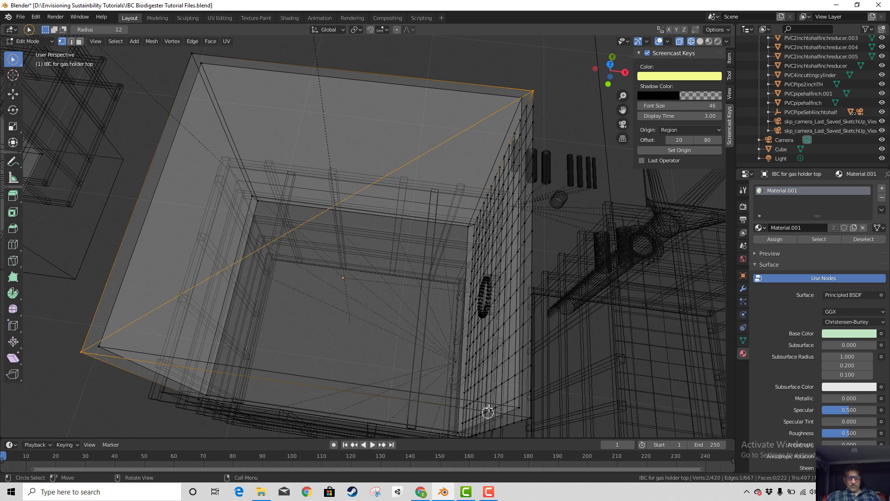
pyautogui.click(531, 420)
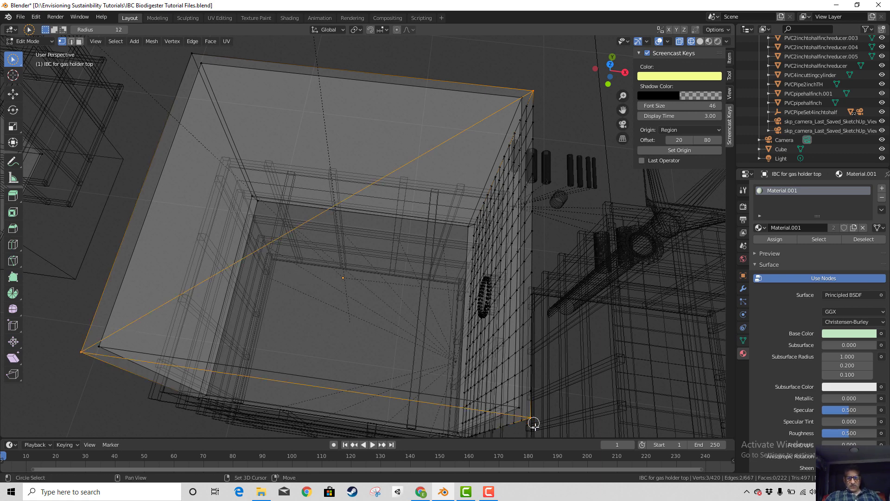
pyautogui.rightClick(356, 235)
pyautogui.click(321, 192)
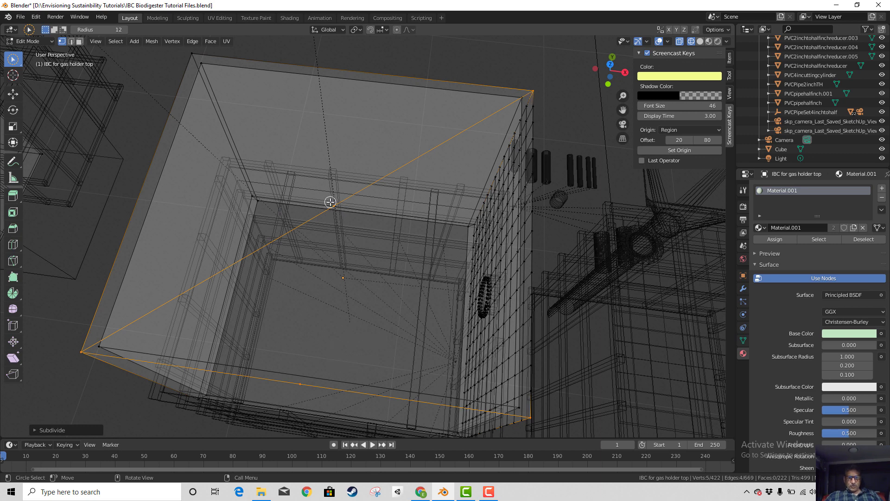
# - Create an edge from the diagonal's midpoint to the far-left outer corner of the top
pyautogui.click(192, 54)
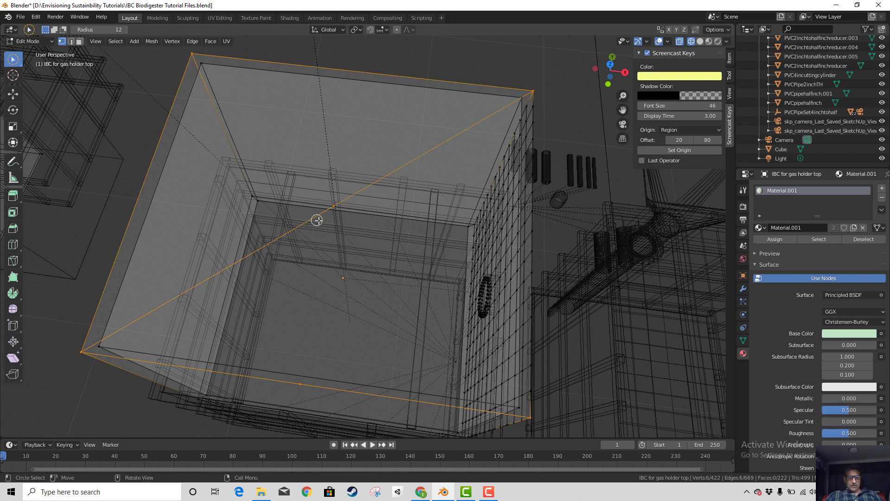
pyautogui.click(334, 207)
pyautogui.keyDown('shift'); pyautogui.click(192, 55); pyautogui.keyUp('shift')
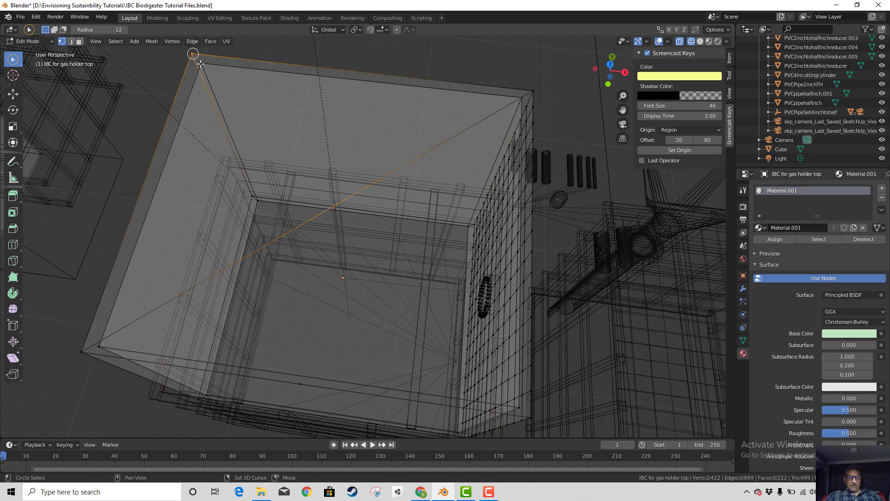
pyautogui.rightClick(240, 114)
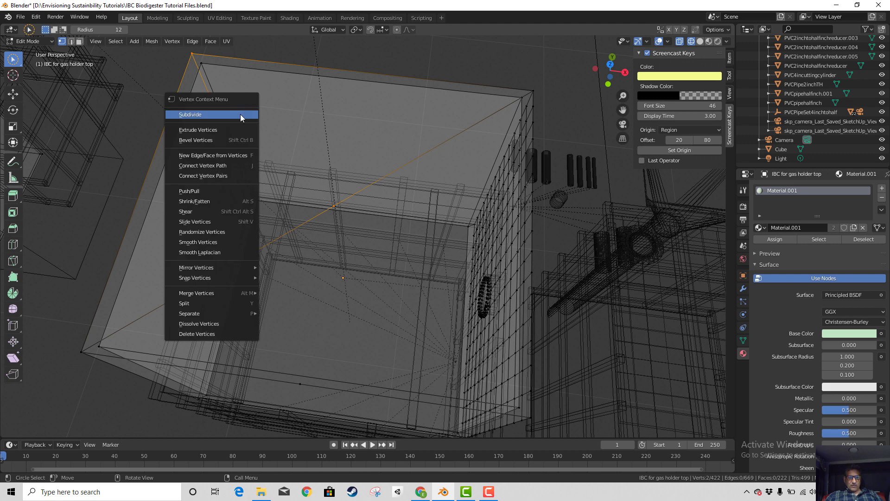
pyautogui.click(223, 155)
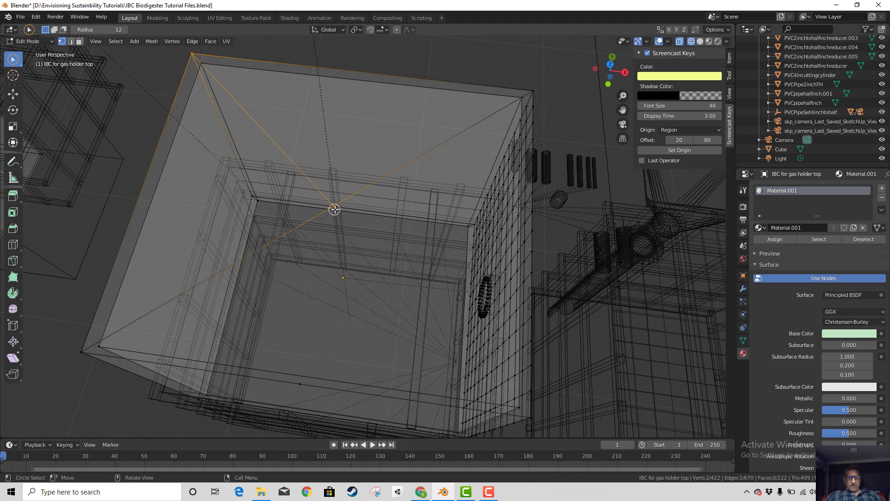
# - Create an edge from the centre vertex to the near-right outer corner of the top
pyautogui.click(528, 420)
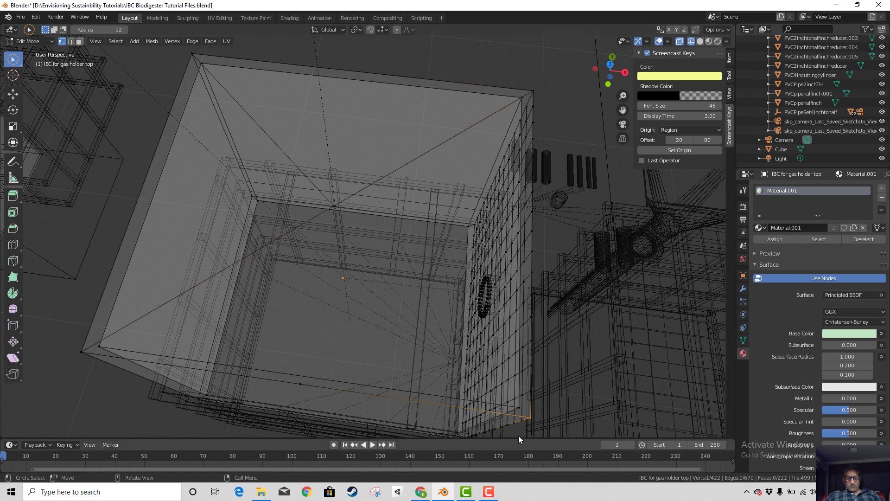
pyautogui.keyDown('shift'); pyautogui.click(334, 205); pyautogui.keyUp('shift')
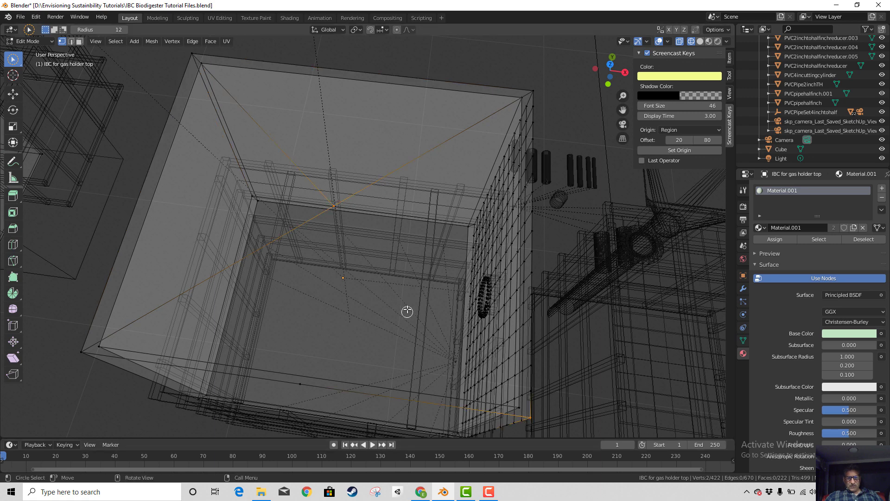
pyautogui.rightClick(399, 293)
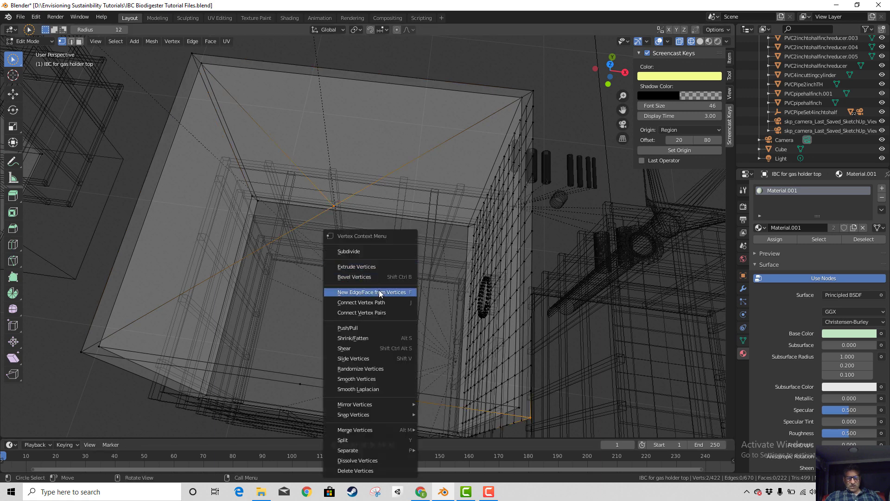
pyautogui.click(378, 290)
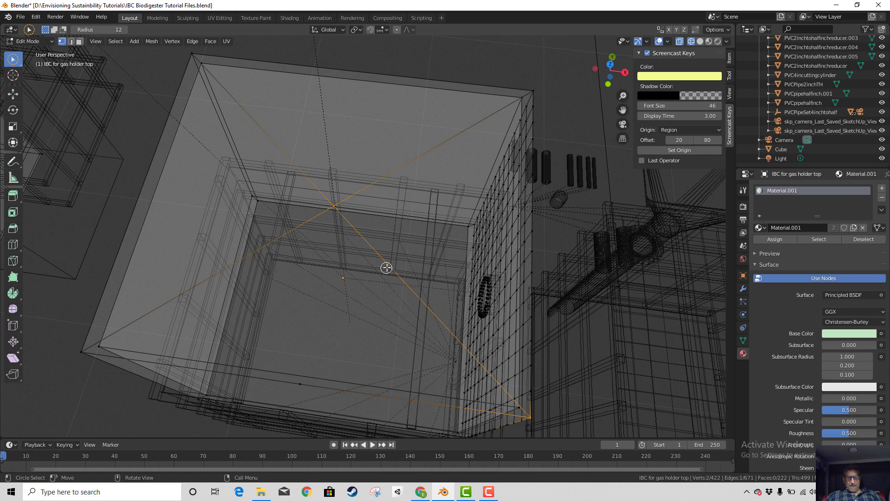
# - Subdivide the top's rim and diagonal edges with all four outer corners, the centre and the near rim midpoint selected
pyautogui.moveTo(385, 266); pyautogui.dragTo(533, 109, button='middle')
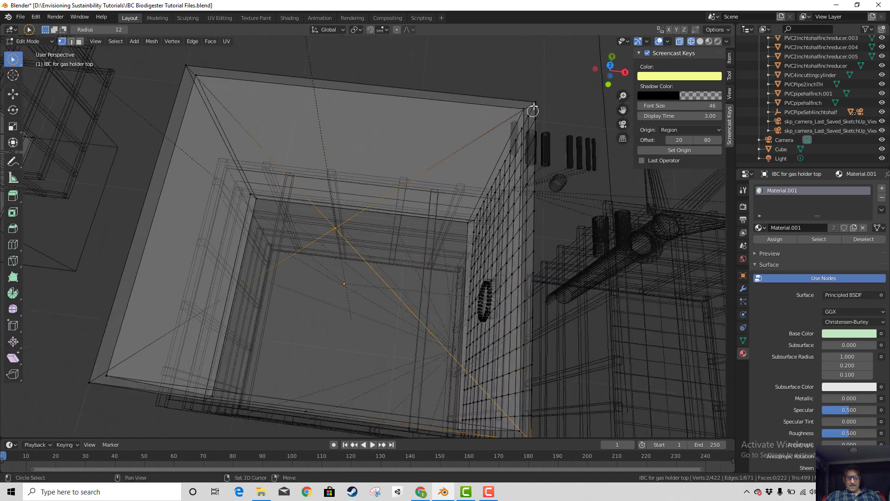
pyautogui.click(534, 103)
pyautogui.click(186, 66)
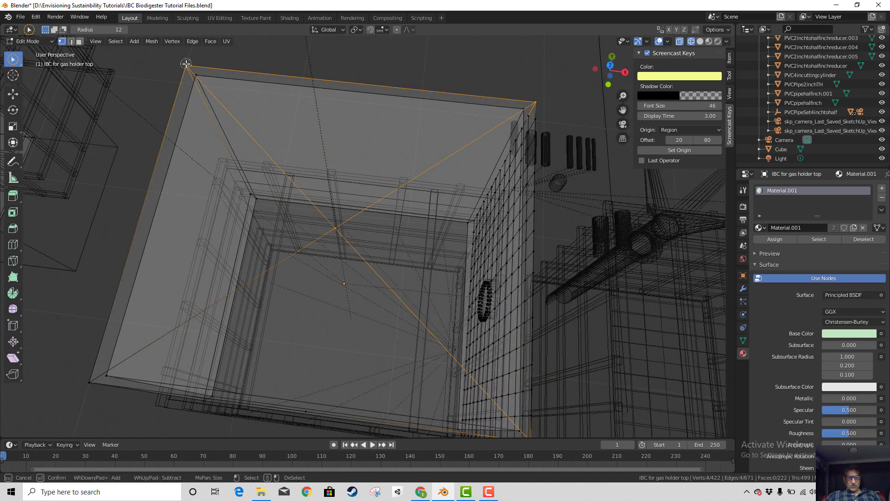
pyautogui.keyDown('shift'); pyautogui.click(89, 382); pyautogui.keyUp('shift')
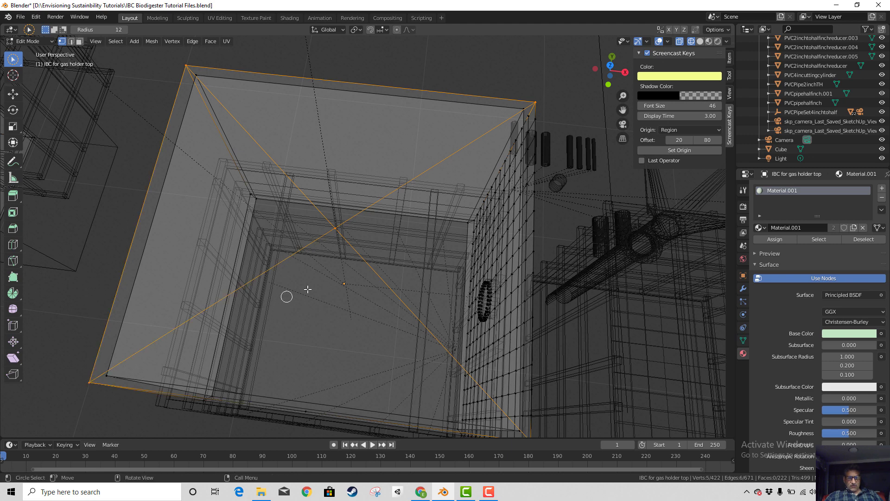
pyautogui.moveTo(332, 281); pyautogui.dragTo(324, 283, button='middle')
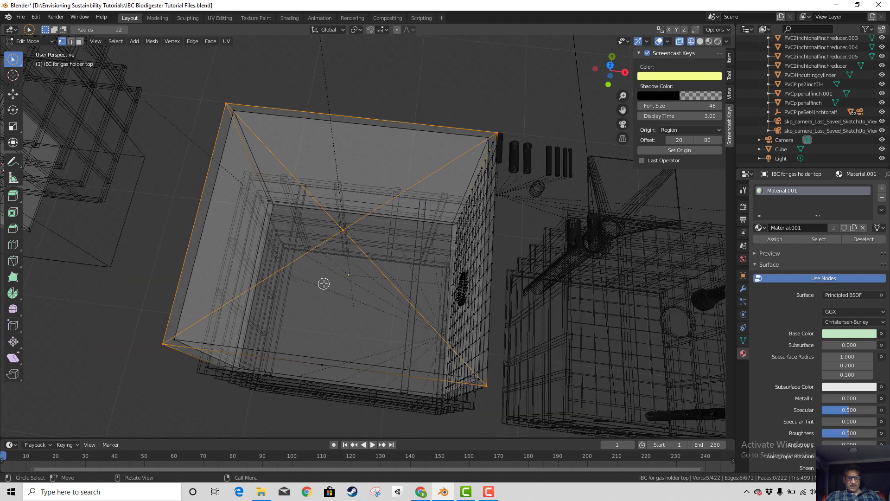
pyautogui.keyDown('shift'); pyautogui.click(320, 365); pyautogui.keyUp('shift')
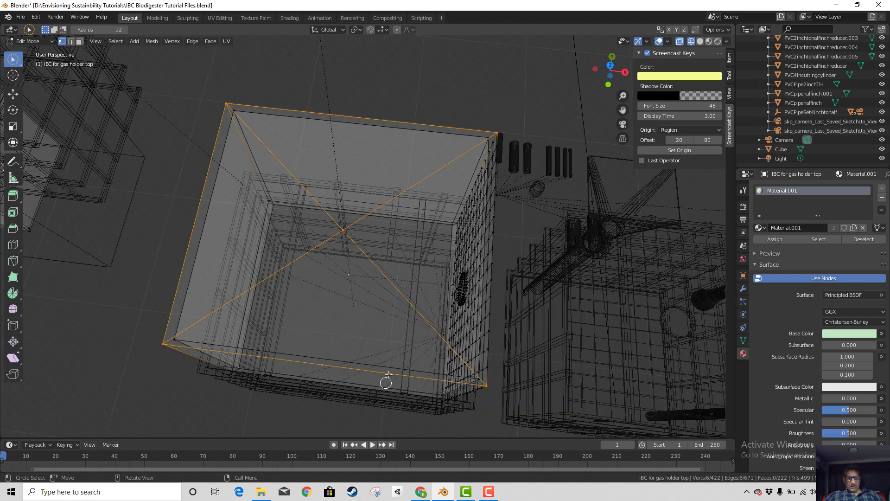
pyautogui.rightClick(358, 256)
pyautogui.click(332, 216)
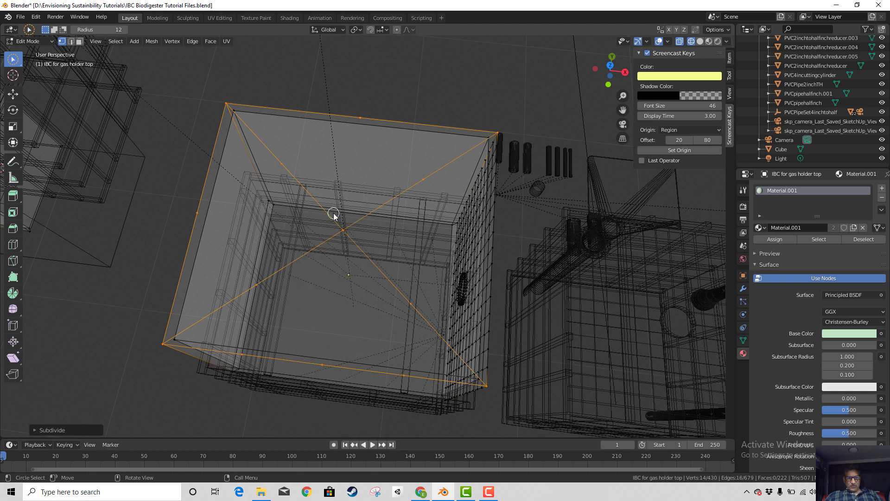
# - Subdivide the top's left triangle with its rim midpoint, both outer corners, the centre and both diagonal midpoints selected
pyautogui.click(197, 213)
pyautogui.keyDown('shift'); pyautogui.click(282, 164); pyautogui.keyUp('shift')
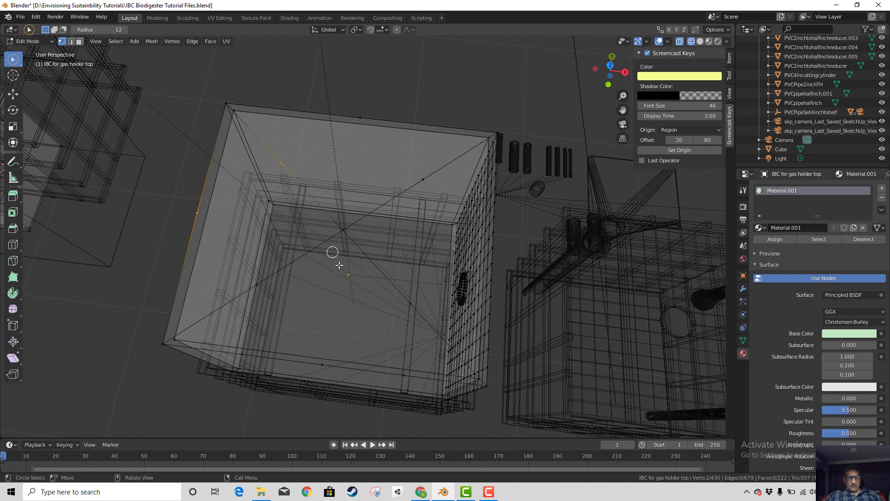
pyautogui.keyDown('shift'); pyautogui.click(343, 230); pyautogui.keyUp('shift')
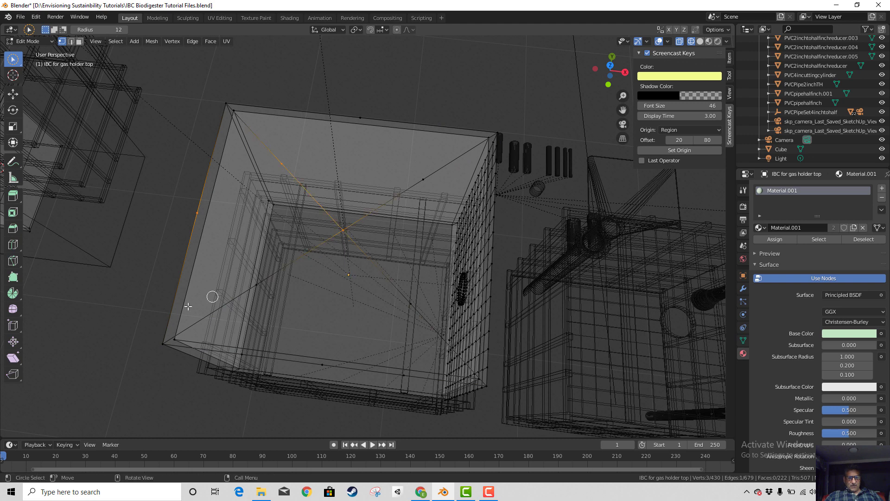
pyautogui.keyDown('shift'); pyautogui.click(164, 343); pyautogui.keyUp('shift')
pyautogui.scroll(2, 229, 304)
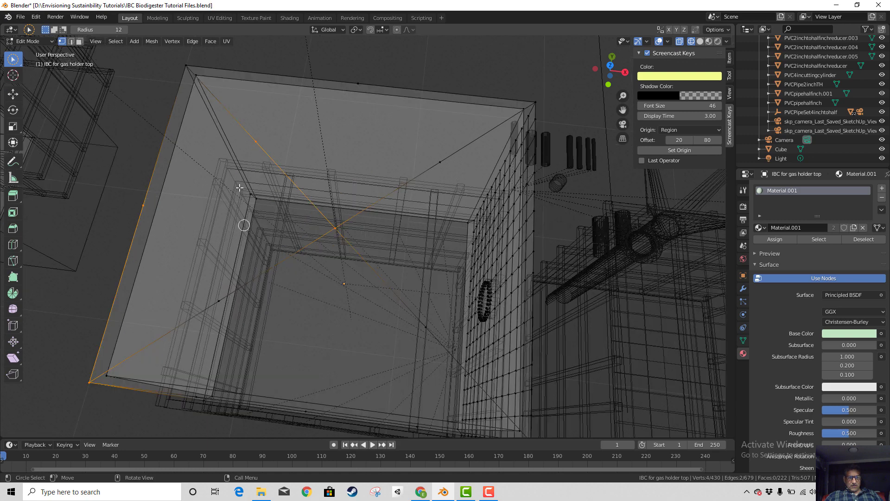
pyautogui.keyDown('shift'); pyautogui.click(186, 65); pyautogui.keyUp('shift')
pyautogui.moveTo(283, 261); pyautogui.dragTo(279, 264, button='middle')
pyautogui.press('c')
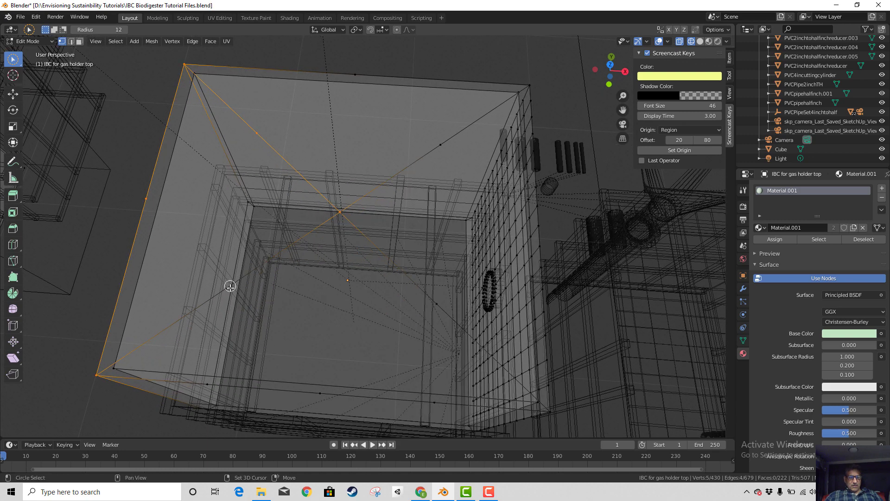
pyautogui.click(225, 288)
pyautogui.rightClick(240, 237)
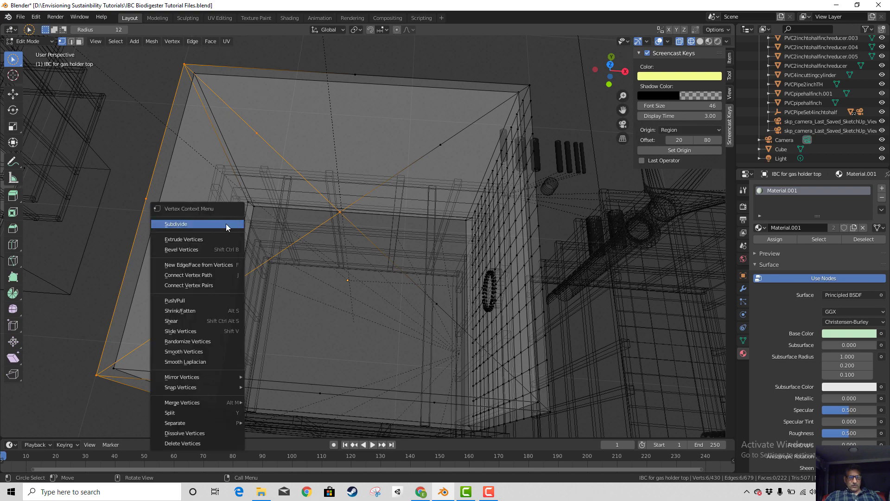
pyautogui.click(212, 224)
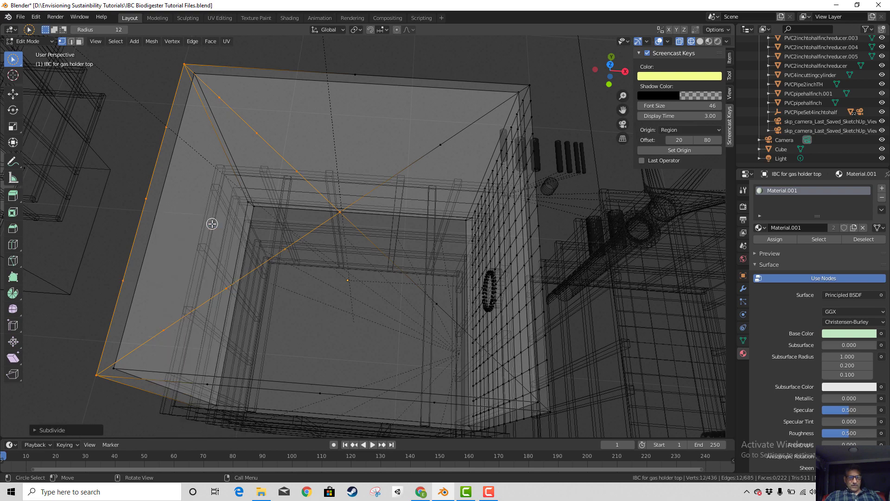
# - Create a face from the selected vertices to fill the top's left triangle
pyautogui.moveTo(266, 257); pyautogui.dragTo(291, 250, button='middle')
pyautogui.rightClick(269, 200)
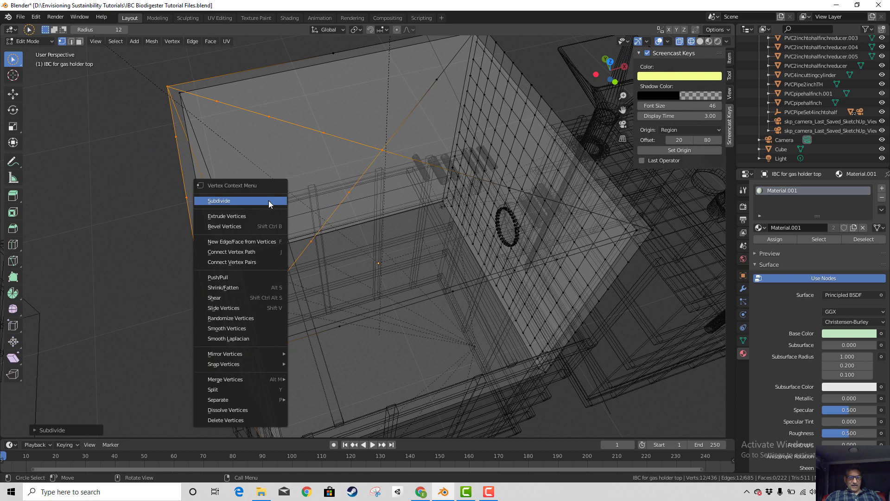
pyautogui.click(254, 242)
# - Subdivide the new left triangular face's edges once more
pyautogui.moveTo(306, 269)
pyautogui.mouseDown(button='middle')
pyautogui.moveTo(288, 258)
pyautogui.moveTo(283, 271)
pyautogui.moveTo(296, 258)
pyautogui.mouseUp(button='middle')
pyautogui.rightClick(245, 174)
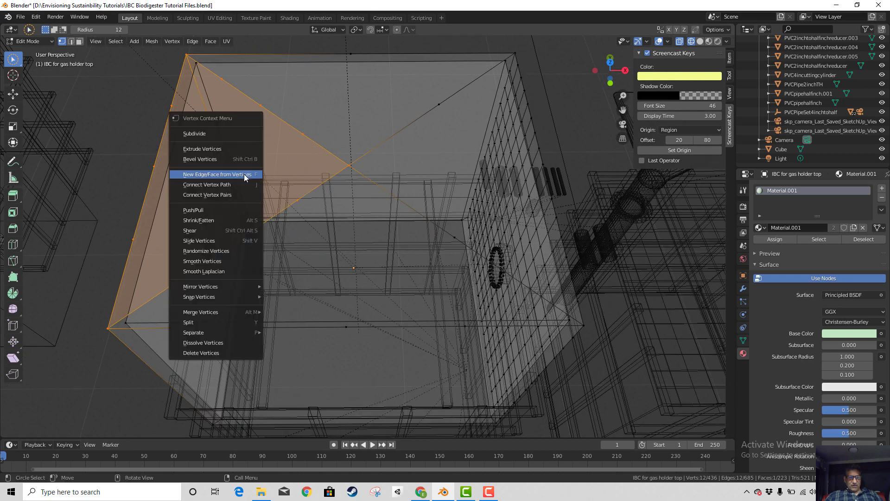
pyautogui.click(223, 137)
pyautogui.moveTo(308, 265)
pyautogui.mouseDown(button='middle')
pyautogui.moveTo(300, 252)
pyautogui.moveTo(298, 264)
pyautogui.mouseUp(button='middle')
pyautogui.scroll(2, 352, 277)
pyautogui.moveTo(352, 276); pyautogui.dragTo(399, 260, button='middle')
pyautogui.scroll(-4, 349, 277)
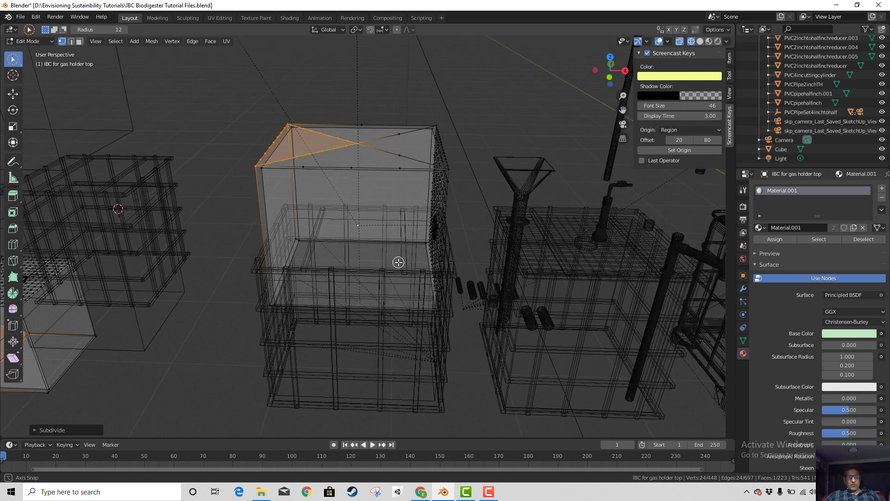
pyautogui.click(399, 135)
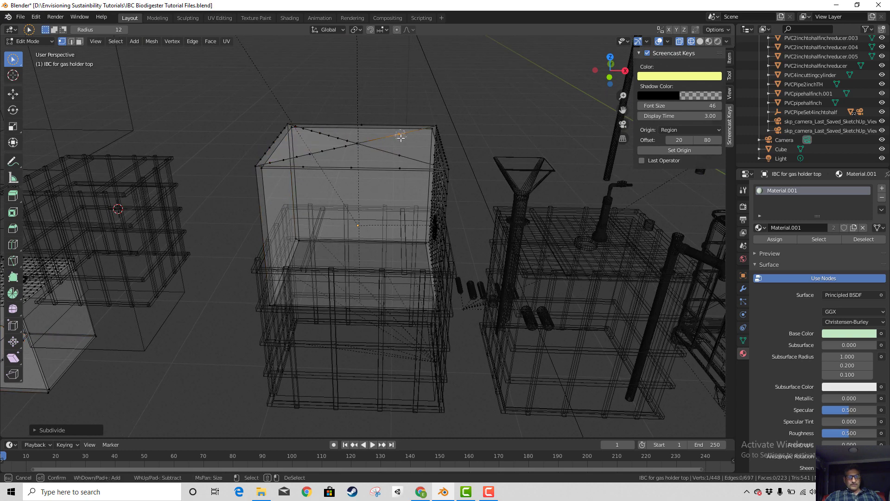
pyautogui.keyDown('shift'); pyautogui.click(403, 155); pyautogui.keyUp('shift')
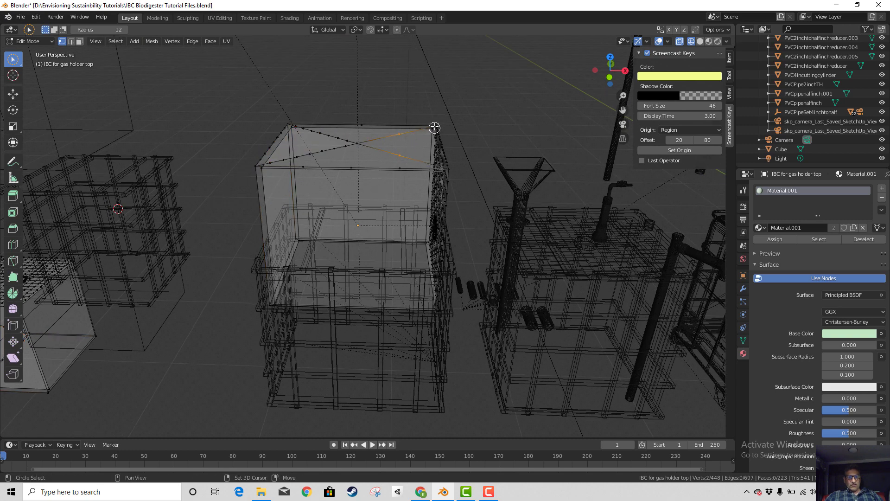
pyautogui.keyDown('shift'); pyautogui.moveTo(434, 128); pyautogui.dragTo(443, 175); pyautogui.keyUp('shift')
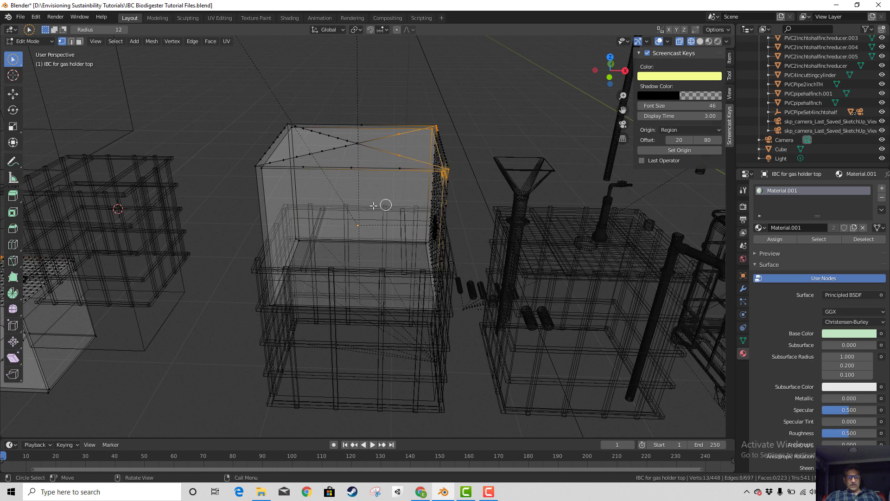
pyautogui.moveTo(350, 233); pyautogui.dragTo(353, 244, button='middle')
pyautogui.click(370, 182)
# - Switch the viewport to solid shading and return the gas holder top to Object Mode
pyautogui.scroll(1, 386, 257)
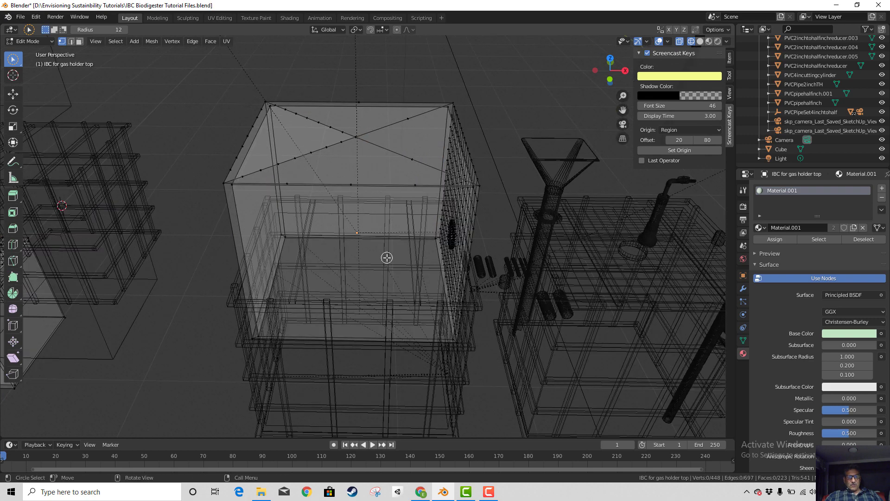
pyautogui.scroll(-4, 387, 257)
pyautogui.press('z')
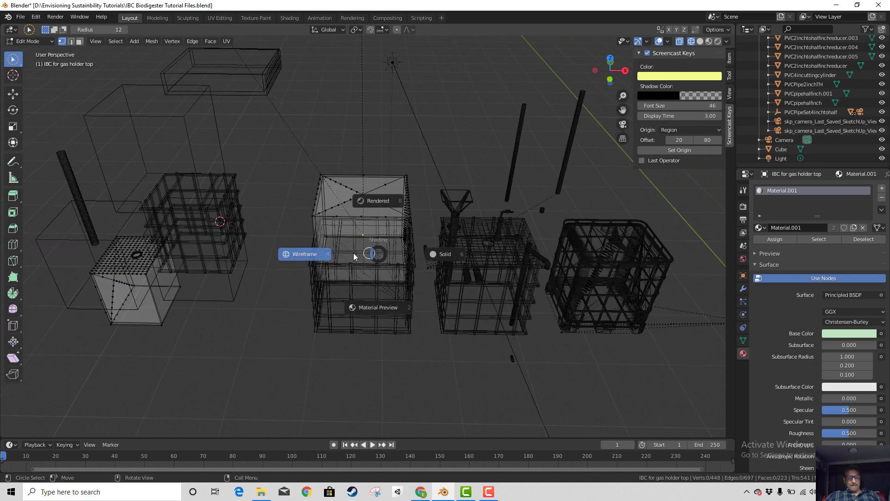
pyautogui.click(449, 257)
pyautogui.scroll(3, 381, 278)
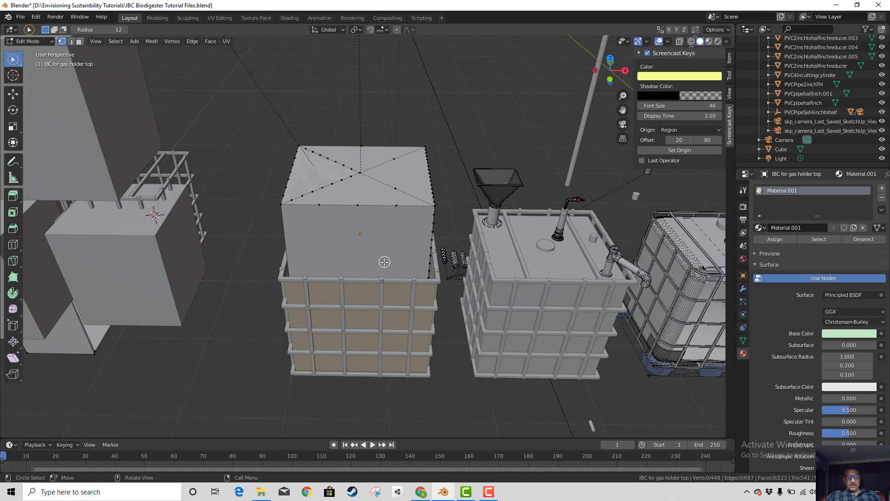
pyautogui.moveTo(384, 261); pyautogui.dragTo(378, 258, button='middle')
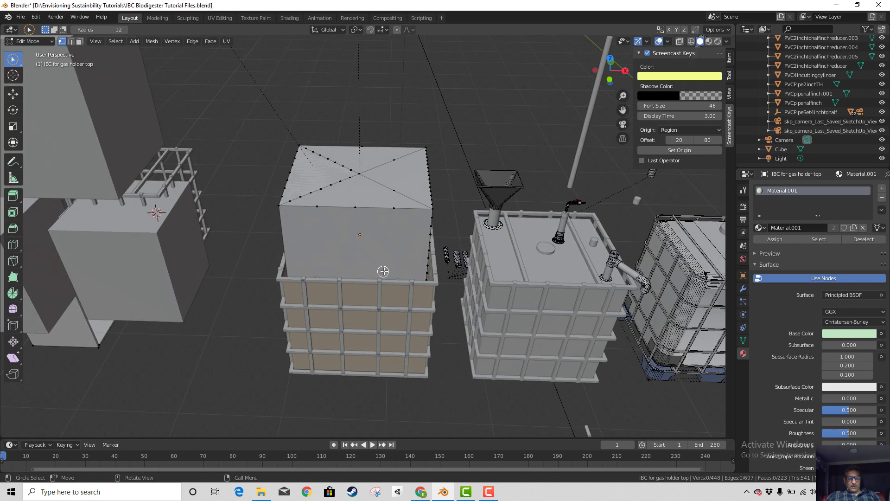
pyautogui.press('Tab')
pyautogui.moveTo(377, 250)
pyautogui.mouseDown(button='middle')
pyautogui.moveTo(378, 286)
pyautogui.moveTo(368, 264)
pyautogui.moveTo(375, 261)
pyautogui.mouseUp(button='middle')
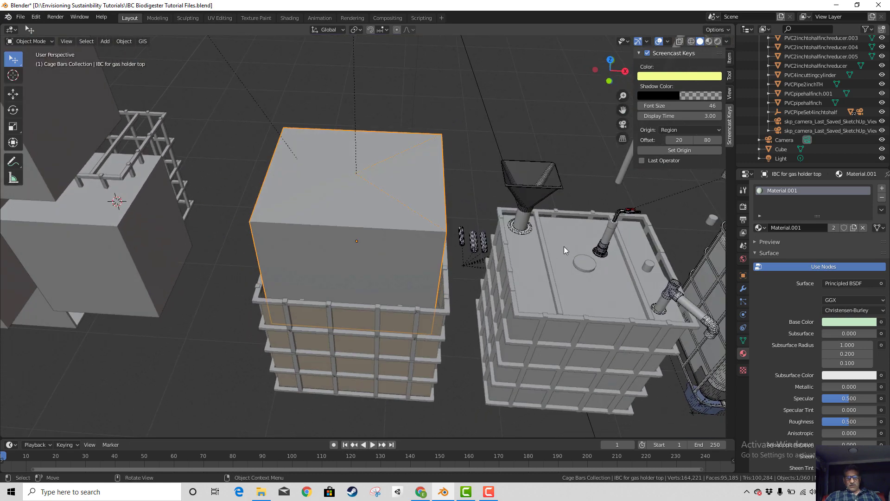
pyautogui.click(600, 251)
pyautogui.click(602, 259)
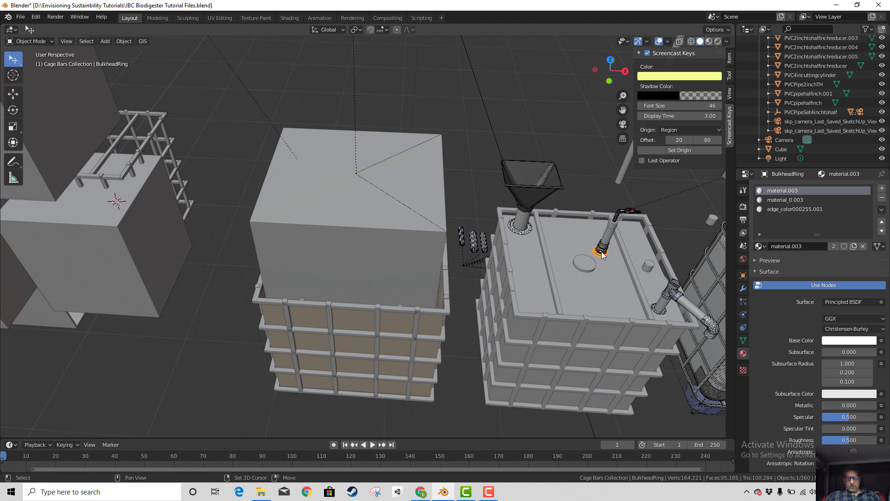
pyautogui.keyDown('shift'); pyautogui.click(600, 251); pyautogui.keyUp('shift')
pyautogui.keyDown('shift'); pyautogui.click(603, 249); pyautogui.keyUp('shift')
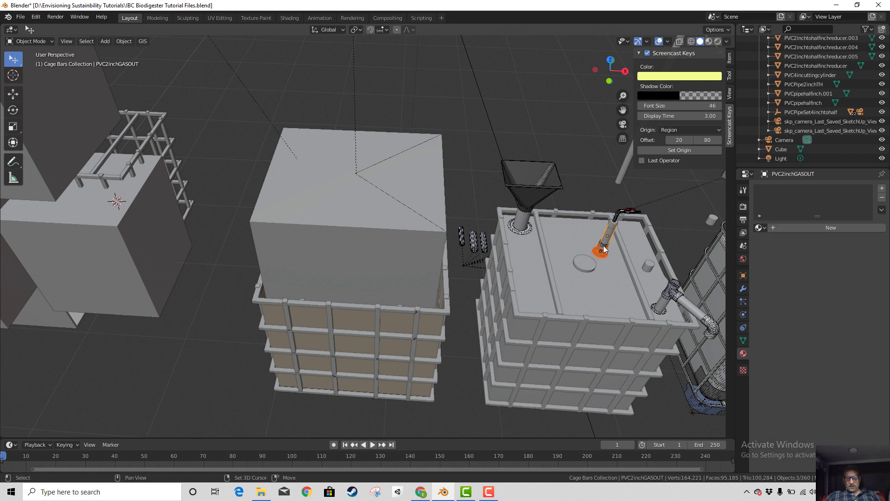
pyautogui.keyDown('shift'); pyautogui.click(603, 250); pyautogui.keyUp('shift')
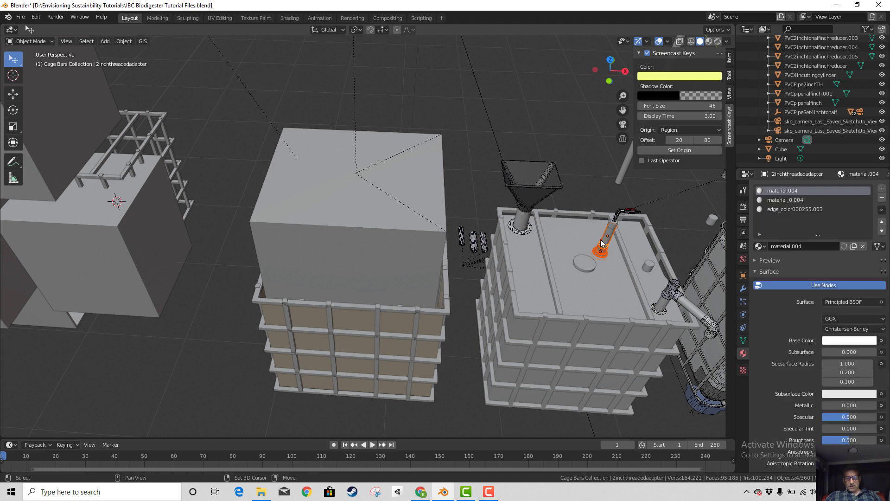
pyautogui.click(608, 236)
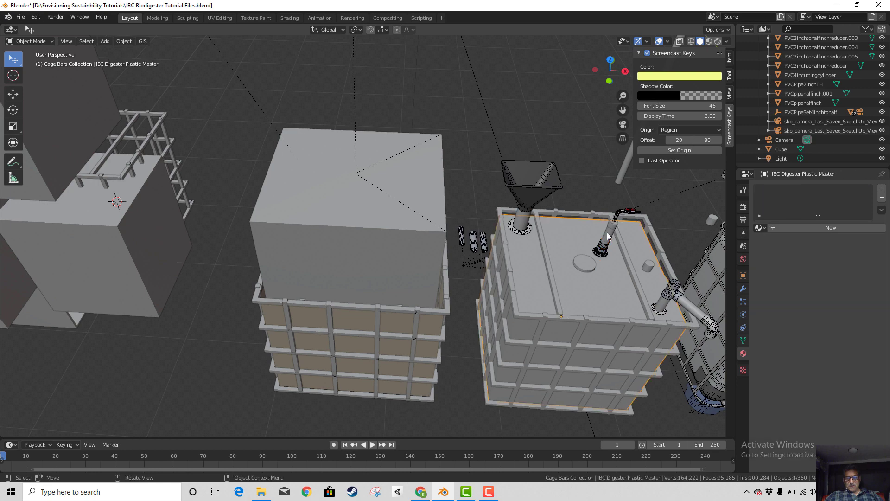
pyautogui.keyDown('shift'); pyautogui.click(607, 251); pyautogui.keyUp('shift')
pyautogui.moveTo(607, 252); pyautogui.dragTo(610, 274, button='middle')
pyautogui.scroll(2, 617, 279)
pyautogui.keyDown('shift'); pyautogui.moveTo(491, 253); pyautogui.dragTo(432, 246, button='middle'); pyautogui.keyUp('shift')
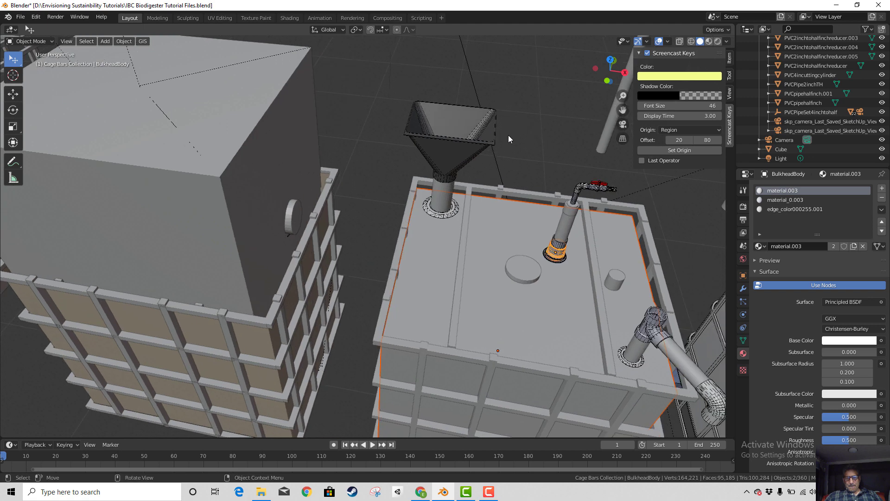
pyautogui.click(508, 134)
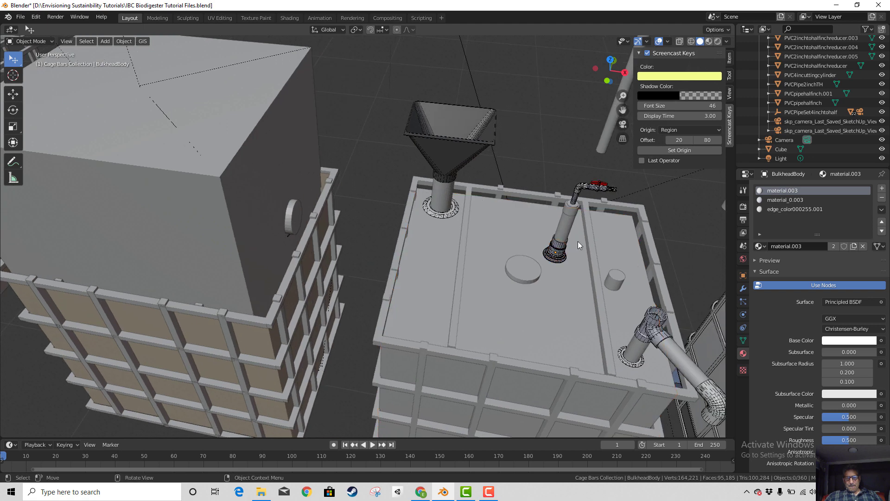
# - Duplicate the gas outlet's bulkhead ring, bulkhead body and 2-inch threaded adapter, placing the copies over the gas holder
pyautogui.keyDown('shift'); pyautogui.click(555, 260); pyautogui.keyUp('shift')
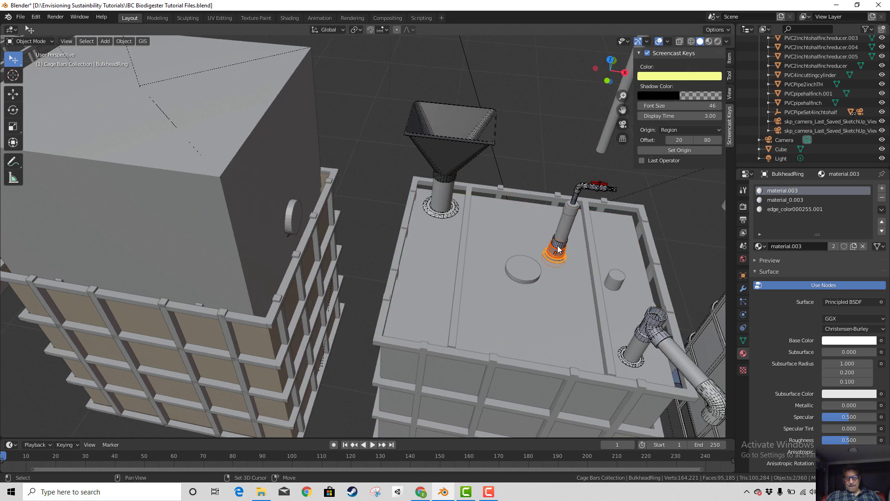
pyautogui.keyDown('shift'); pyautogui.click(558, 250); pyautogui.keyUp('shift')
pyautogui.moveTo(556, 279); pyautogui.dragTo(557, 267, button='middle')
pyautogui.hotkey('shift', 'd')
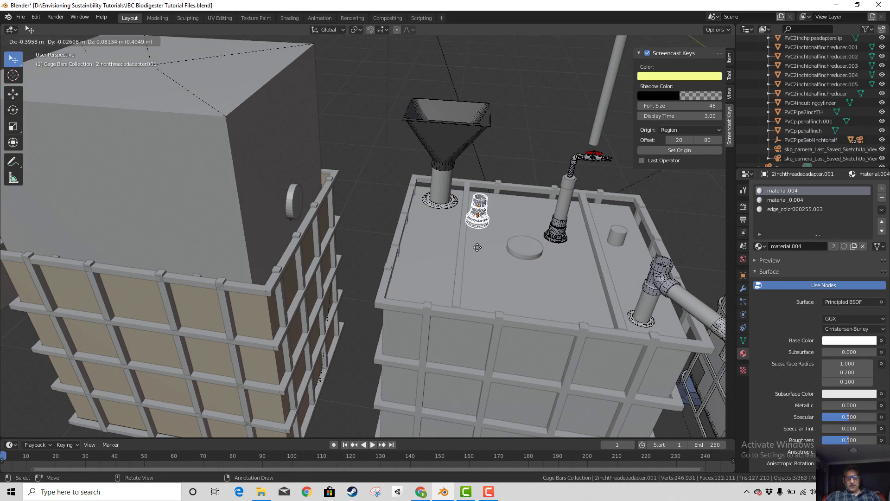
pyautogui.click(145, 95)
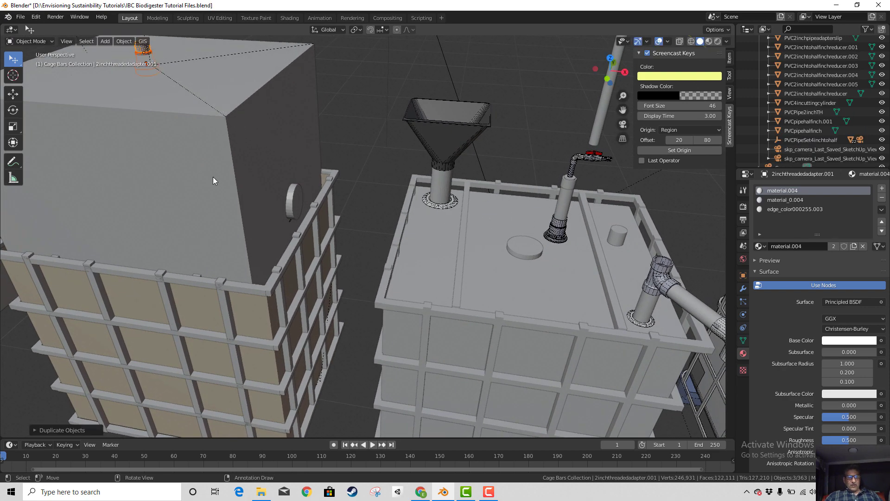
# - Move the copied bulkhead fittings in two free moves across the gas holder toward its left end
pyautogui.moveTo(213, 176); pyautogui.dragTo(252, 211, button='middle')
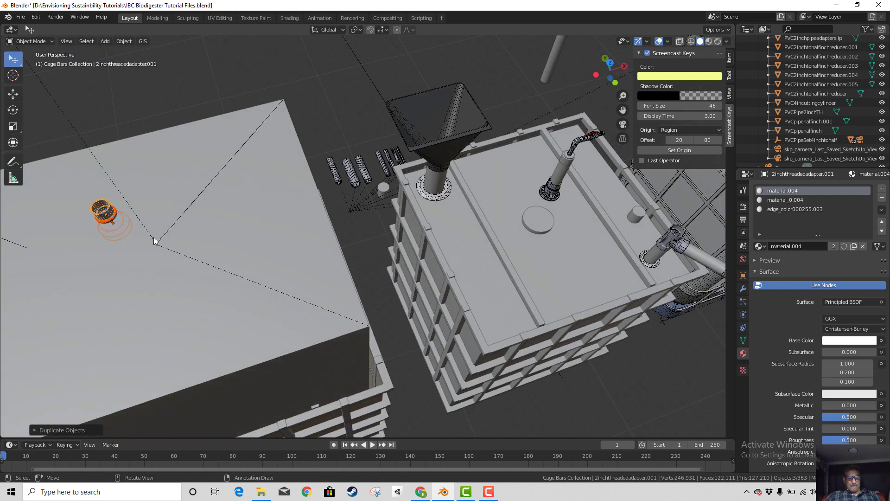
pyautogui.press('g')
pyautogui.click(196, 258)
pyautogui.moveTo(197, 258); pyautogui.dragTo(280, 265, button='middle')
pyautogui.press('g')
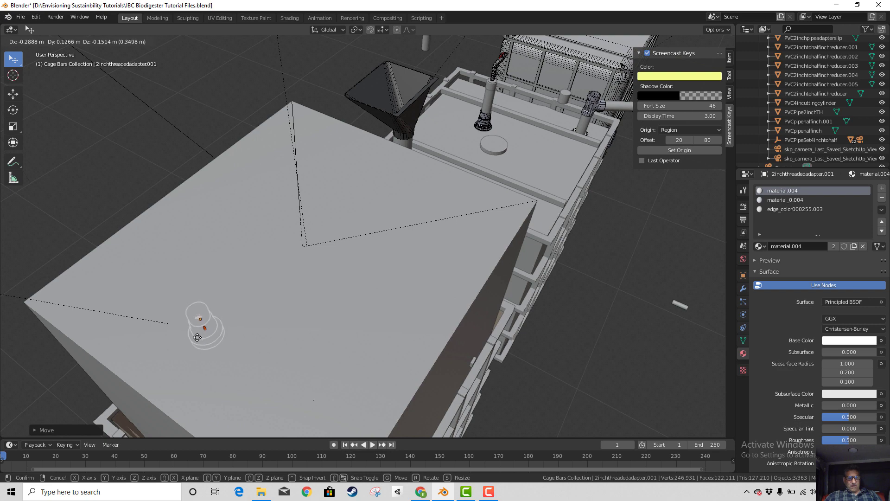
pyautogui.click(197, 337)
pyautogui.moveTo(199, 338); pyautogui.dragTo(279, 316, button='middle')
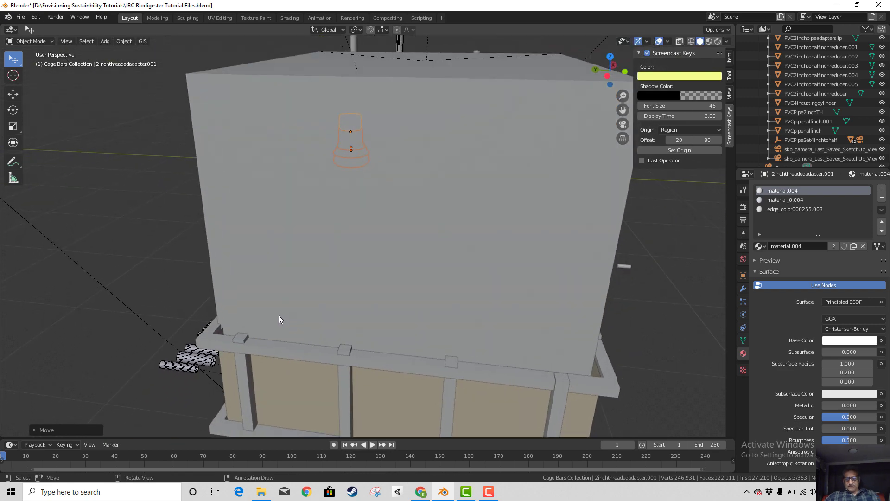
# - In top view, move the copied fittings about 0.15 m in negative X and 0.18 m in negative Y
pyautogui.press('KP_7')
pyautogui.press('g')
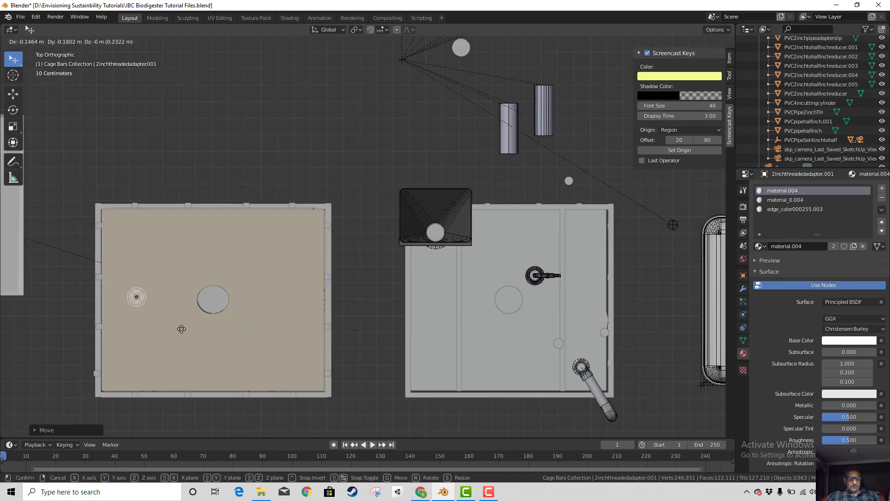
pyautogui.click(179, 332)
pyautogui.moveTo(179, 332); pyautogui.dragTo(325, 268, button='middle')
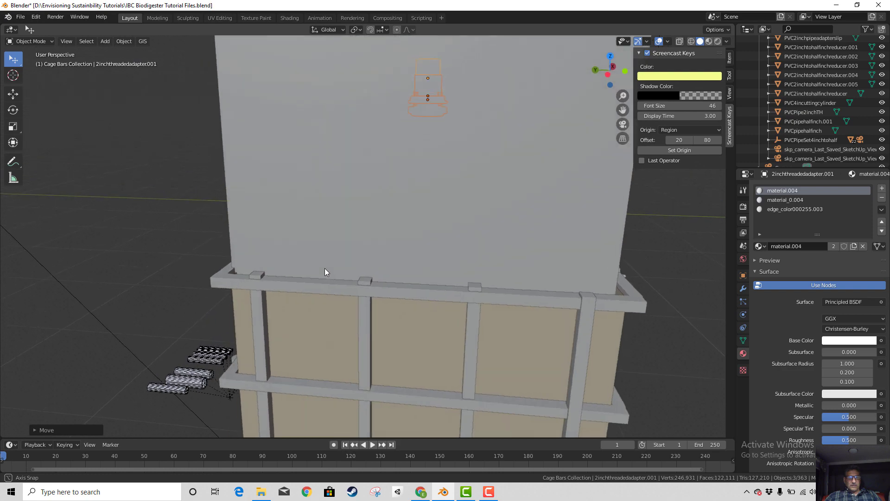
# - In front view, raise the copied fittings about 0.24 m along Z onto the gas holder's top surface
pyautogui.scroll(5, 324, 269)
pyautogui.press('KP_1')
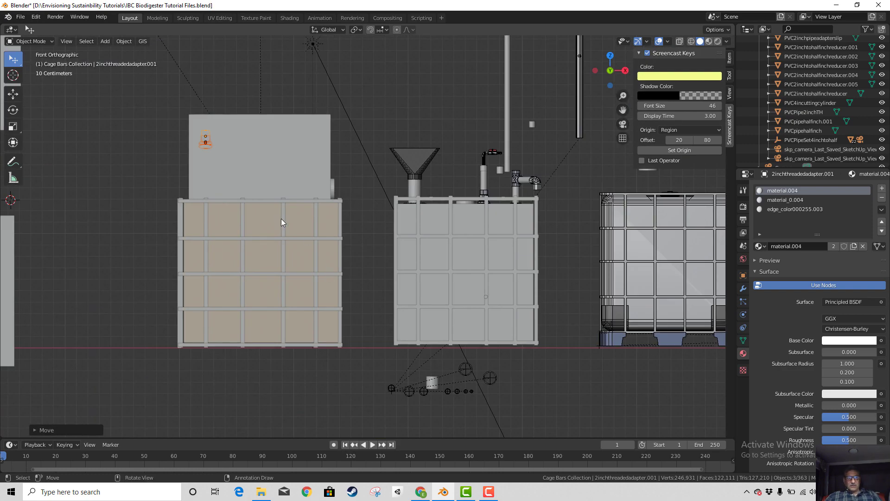
pyautogui.press('g')
pyautogui.press('z')
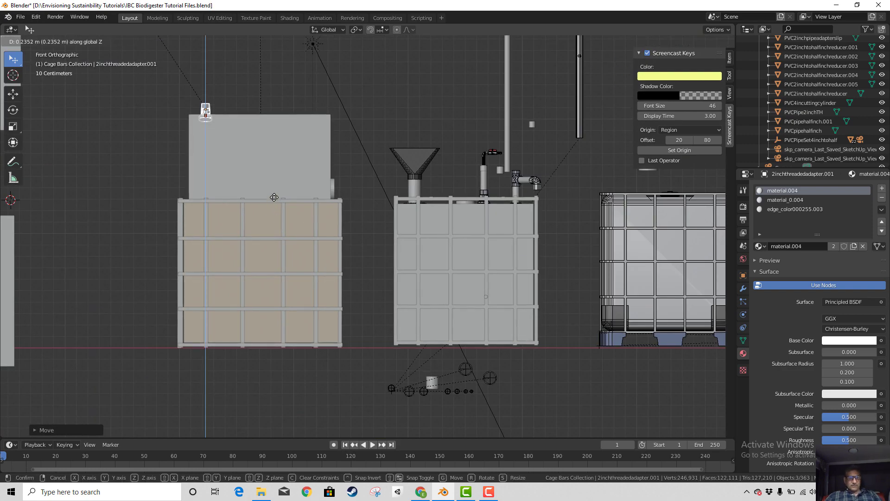
pyautogui.click(274, 197)
# - Reposition the copied fittings freely above the gas holder's top in an angled perspective view
pyautogui.moveTo(276, 205); pyautogui.dragTo(375, 216, button='middle')
pyautogui.press('g')
pyautogui.click(336, 195)
# - Lower the copied bulkhead and adapter slightly along Z so they sit into the gas holder's top surface
pyautogui.scroll(3, 309, 221)
pyautogui.scroll(3, 371, 197)
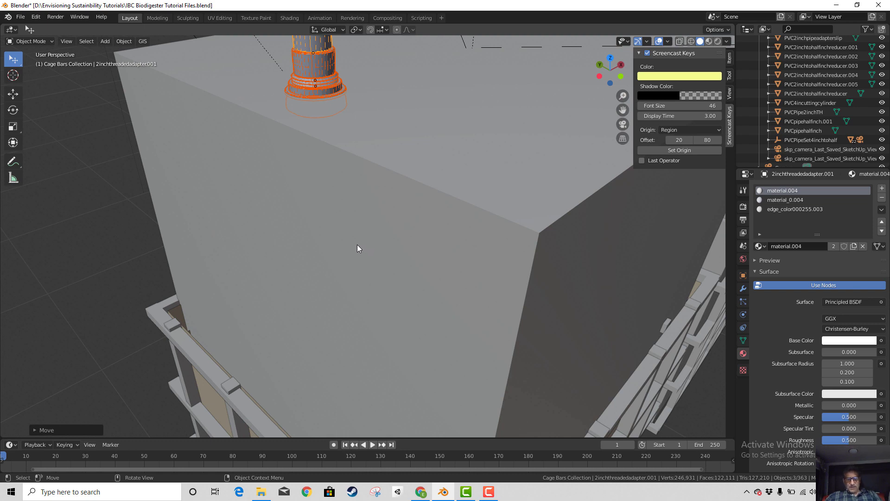
pyautogui.press('g')
pyautogui.press('z')
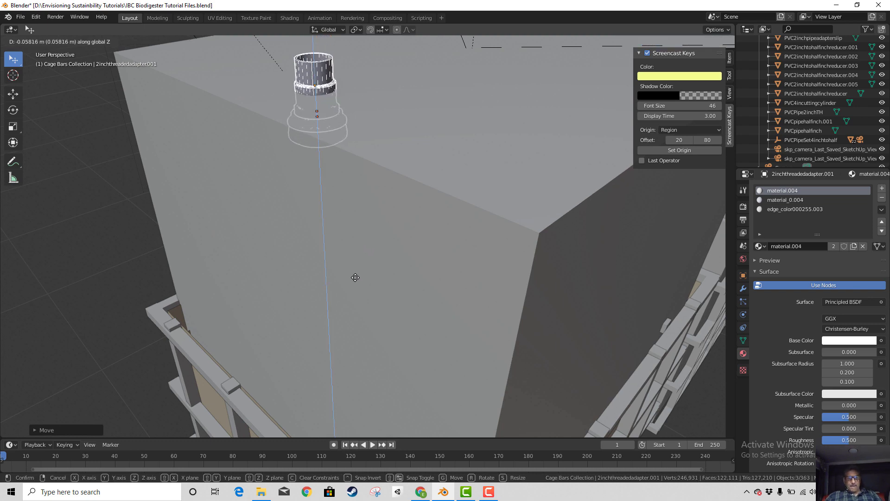
pyautogui.click(342, 258)
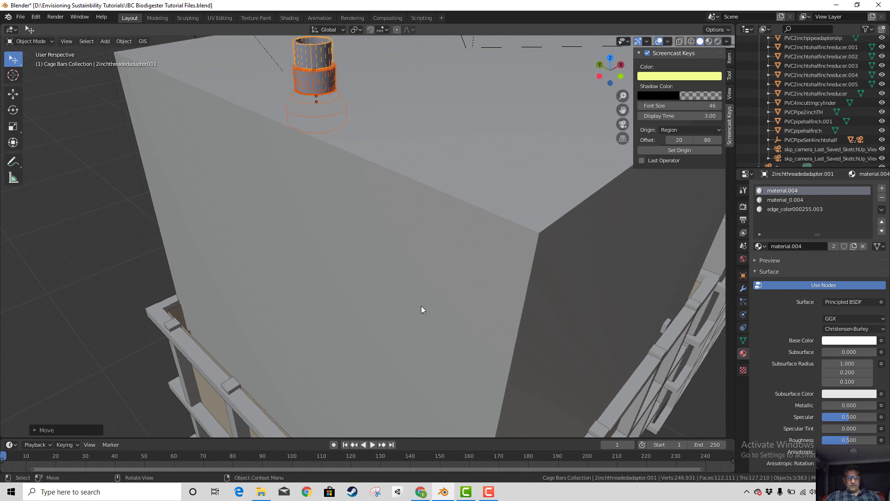
pyautogui.moveTo(421, 306)
pyautogui.mouseDown(button='middle')
pyautogui.moveTo(408, 307)
pyautogui.moveTo(425, 313)
pyautogui.mouseUp(button='middle')
pyautogui.scroll(-5, 347, 271)
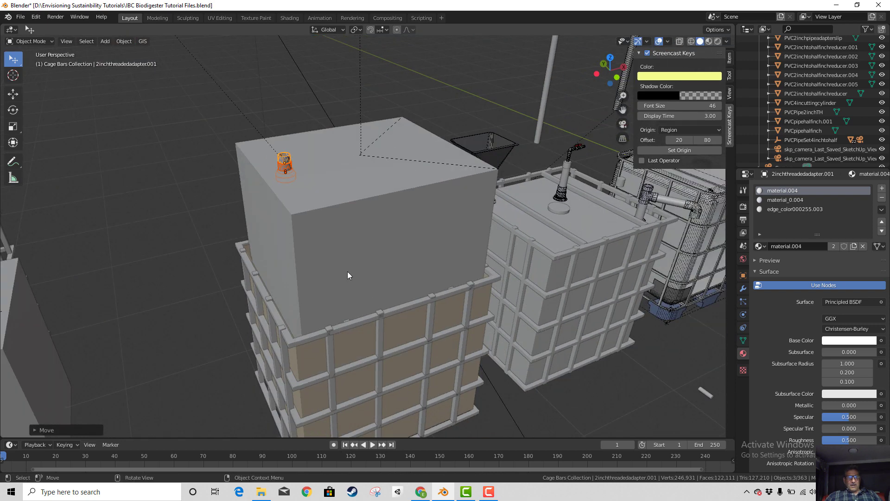
# - Add a Boolean modifier to the IBC gas holder top with the Difference operation
pyautogui.click(351, 236)
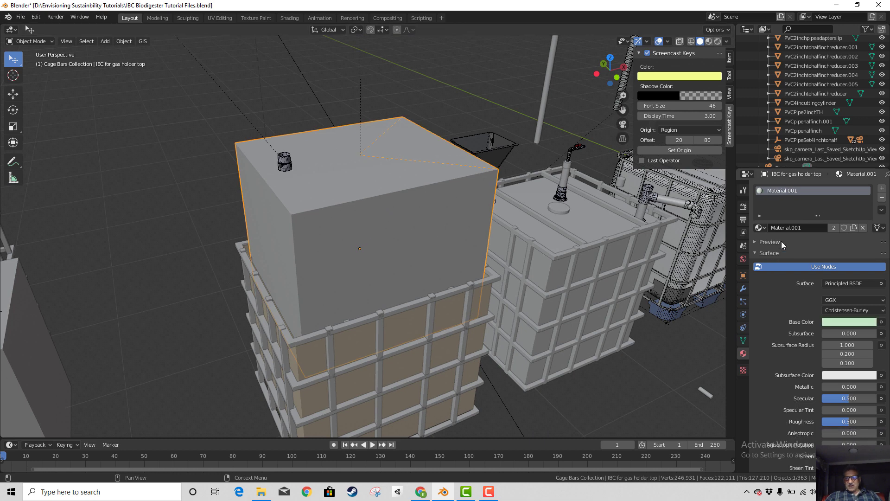
pyautogui.click(741, 289)
pyautogui.click(773, 188)
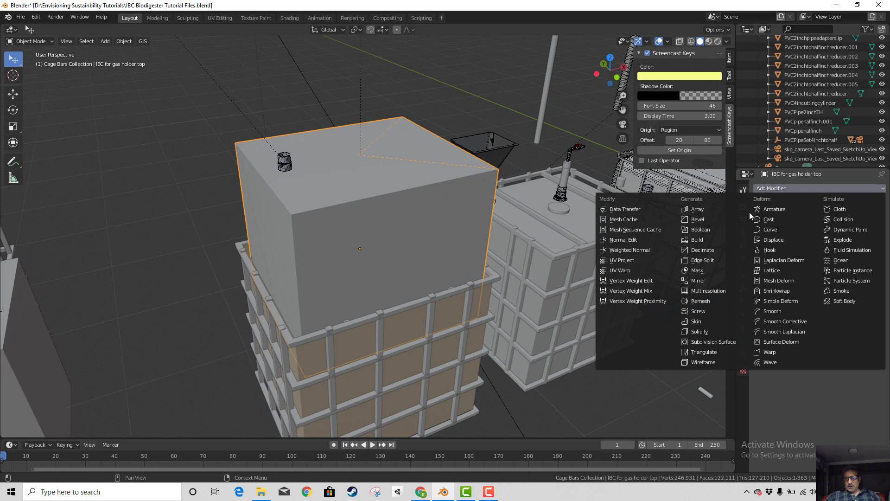
pyautogui.click(700, 229)
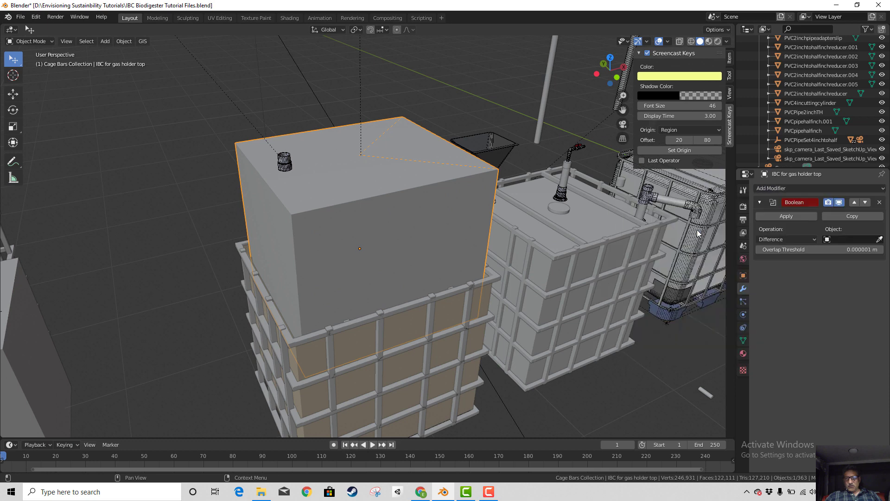
# - Try the copied 2-inch threaded adapter as the Boolean's cutting object on the gas holder top and clear it again
pyautogui.click(880, 239)
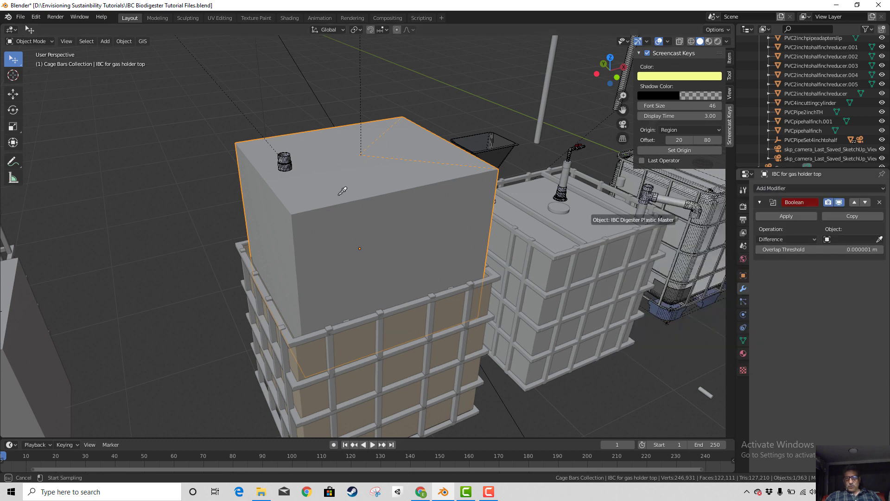
pyautogui.click(291, 151)
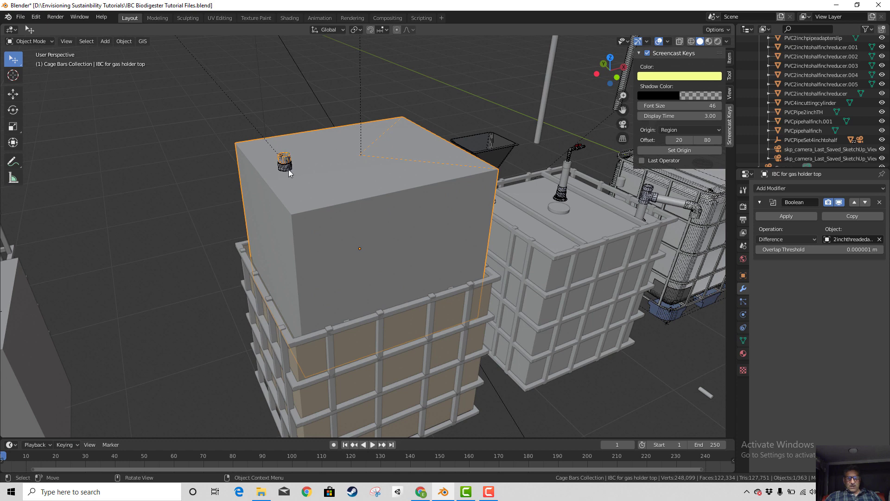
pyautogui.keyDown('shift'); pyautogui.click(288, 169); pyautogui.keyUp('shift')
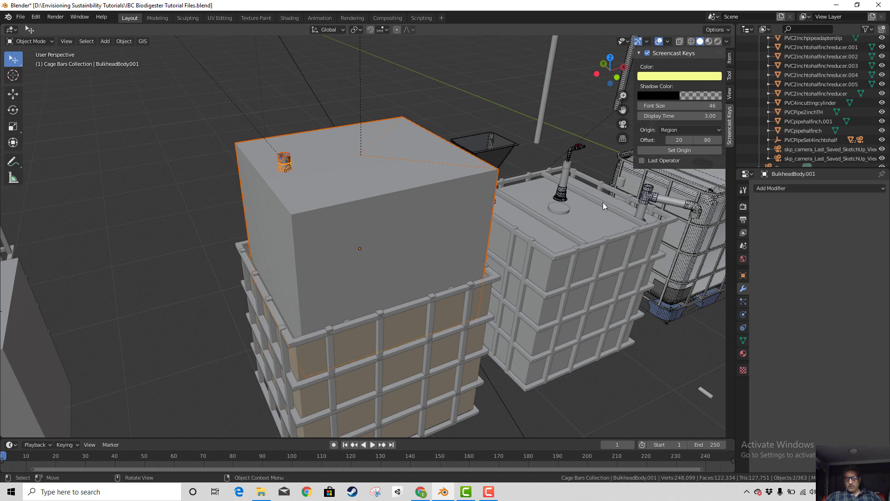
pyautogui.click(353, 199)
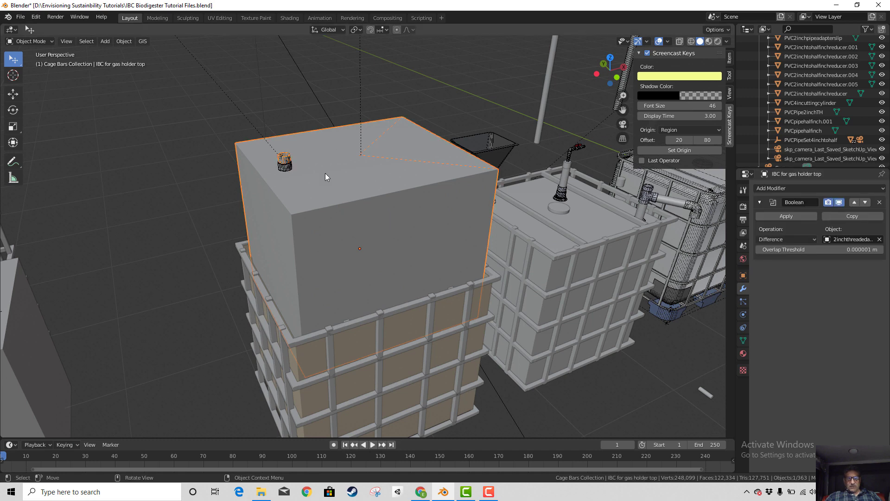
pyautogui.click(880, 239)
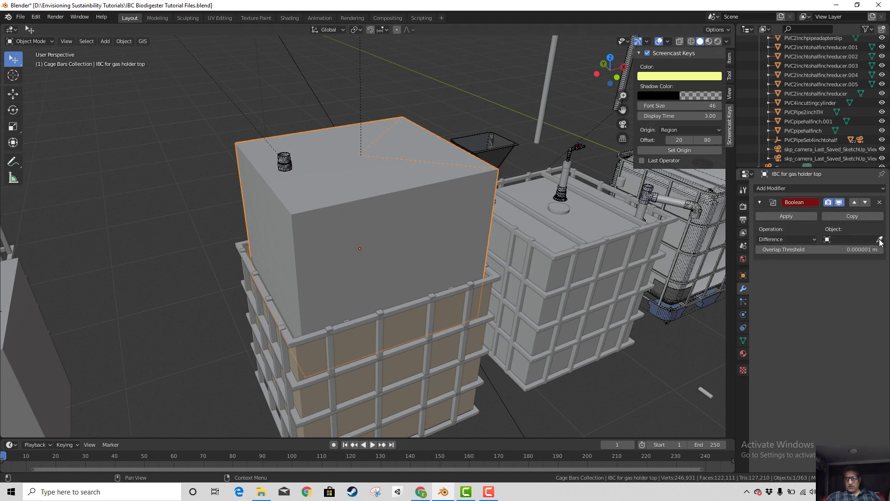
# - Set the copied bulkhead body as the Boolean's cutting object and try to apply the modifier
pyautogui.click(880, 240)
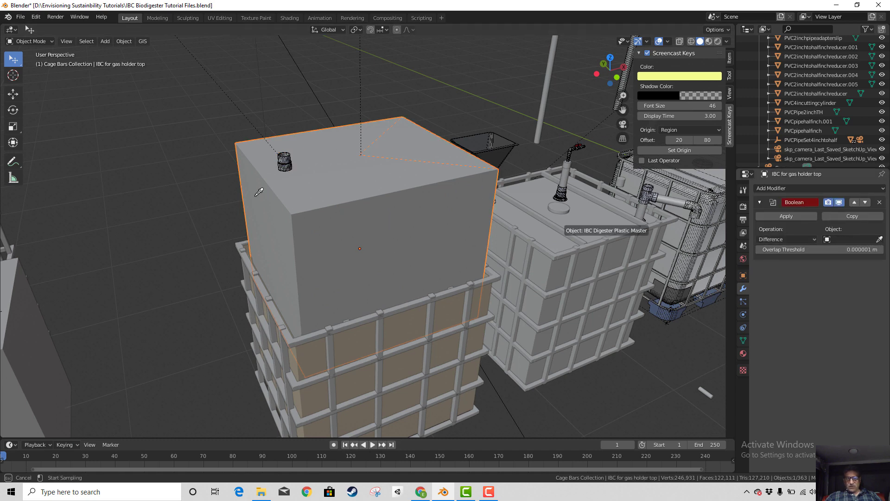
pyautogui.click(282, 169)
pyautogui.scroll(4, 299, 195)
pyautogui.scroll(-3, 299, 204)
pyautogui.moveTo(275, 219); pyautogui.dragTo(282, 227, button='middle')
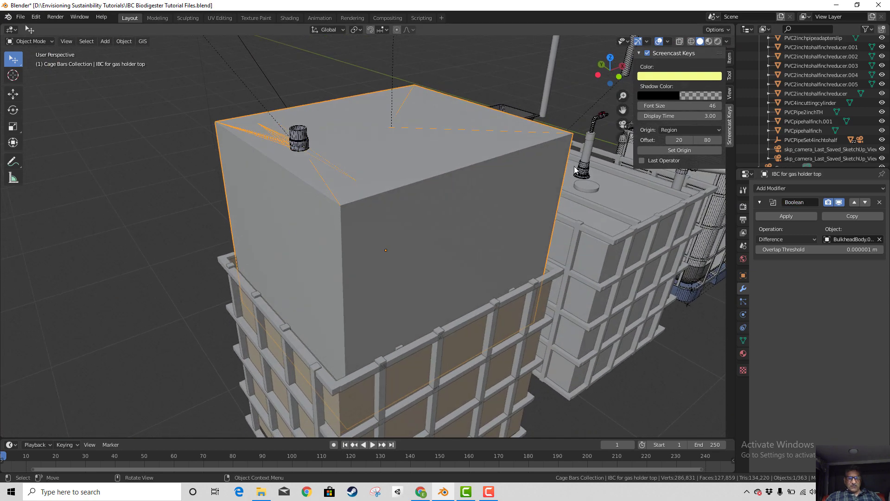
pyautogui.click(767, 217)
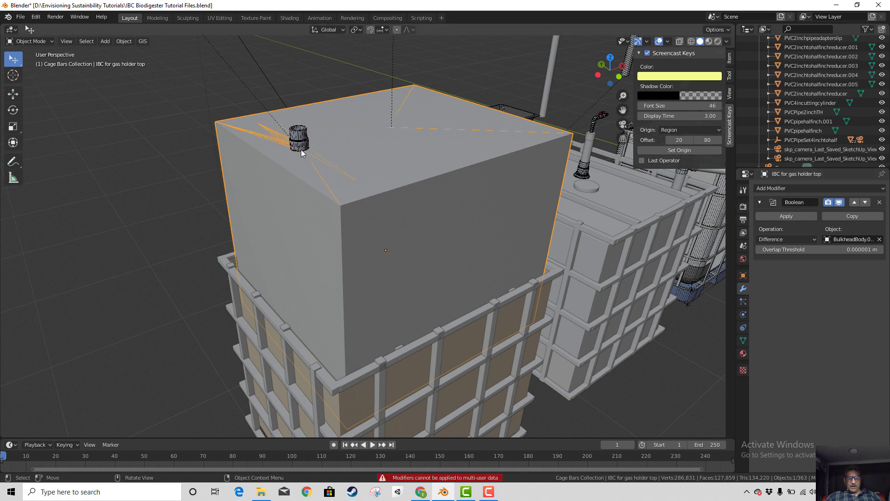
# - Move the copied bulkhead body and 2-inch threaded adapter off the gas holder to free space beside it
pyautogui.click(299, 145)
pyautogui.press('g')
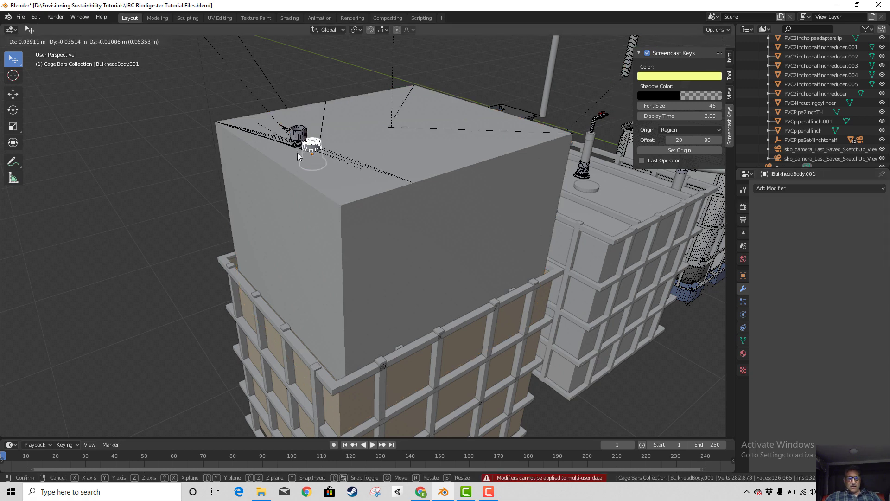
pyautogui.rightClick(325, 174)
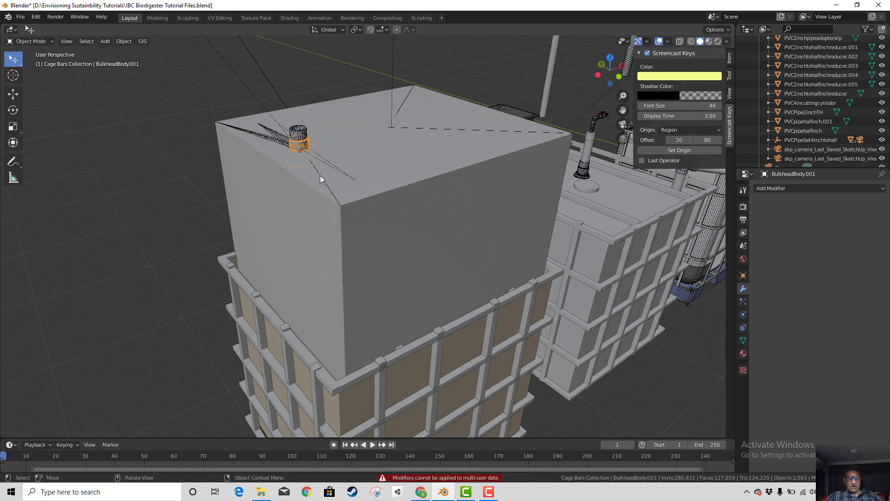
pyautogui.click(299, 137)
pyautogui.press('g')
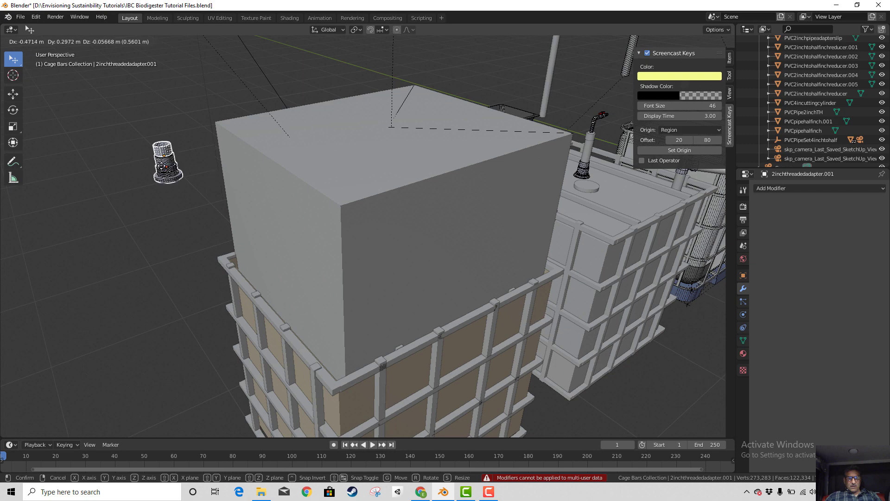
pyautogui.click(161, 166)
# - Switch the viewport to wireframe shading and inspect the gas holder's top around the bulkhead ring
pyautogui.moveTo(277, 202); pyautogui.dragTo(276, 222, button='middle')
pyautogui.scroll(4, 324, 249)
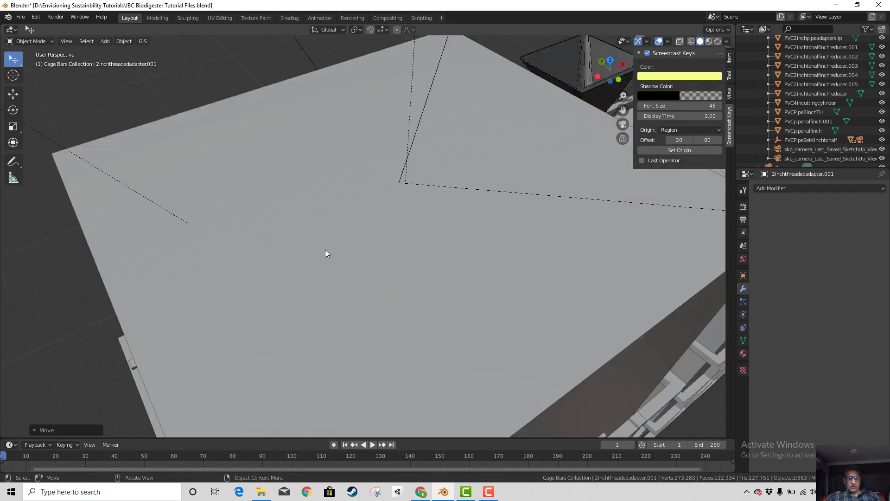
pyautogui.moveTo(324, 251); pyautogui.dragTo(350, 251, button='middle')
pyautogui.scroll(-5, 362, 241)
pyautogui.press('z')
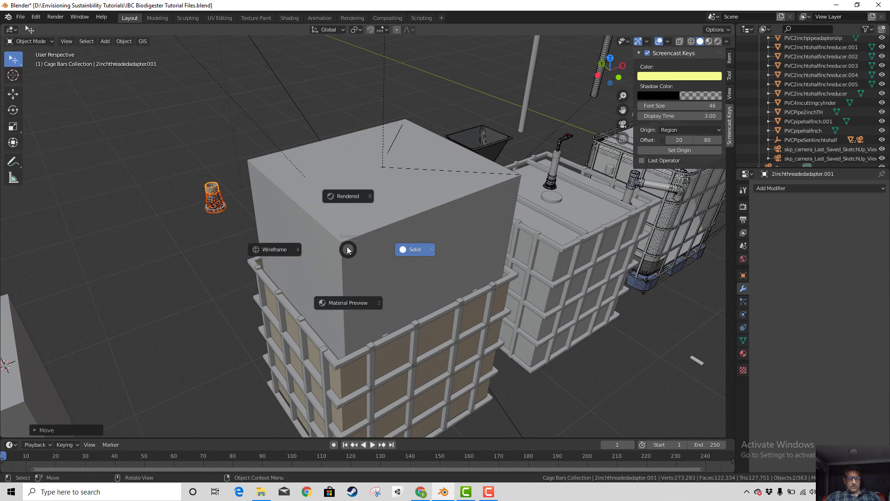
pyautogui.click(283, 251)
pyautogui.scroll(4, 344, 246)
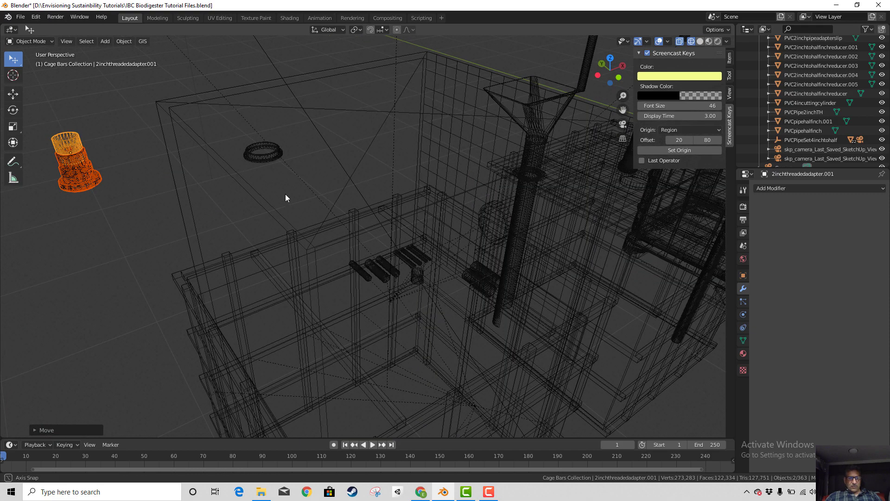
pyautogui.keyDown('shift'); pyautogui.moveTo(285, 194); pyautogui.dragTo(280, 143, button='middle'); pyautogui.keyUp('shift')
pyautogui.click(278, 95)
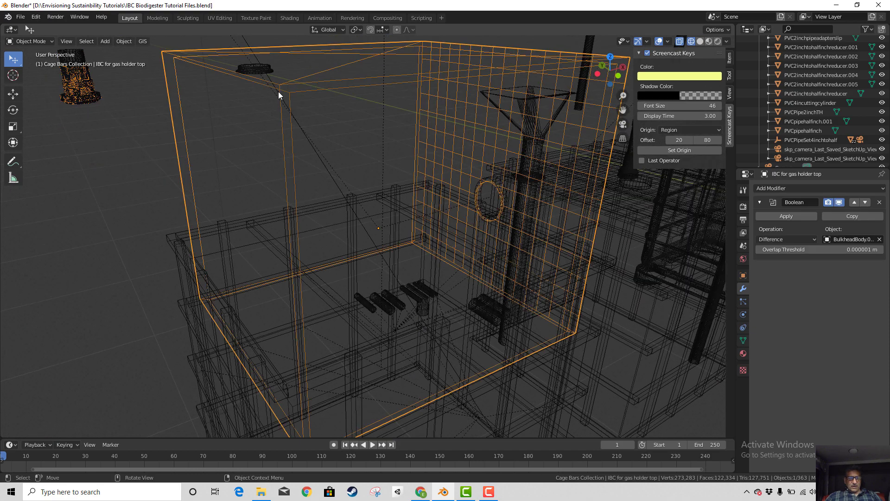
pyautogui.click(252, 71)
pyautogui.press('g')
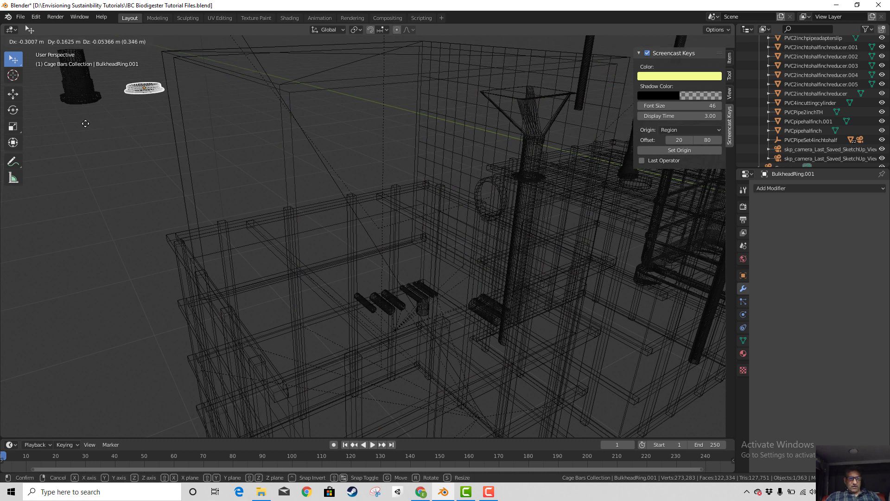
pyautogui.rightClick(27, 121)
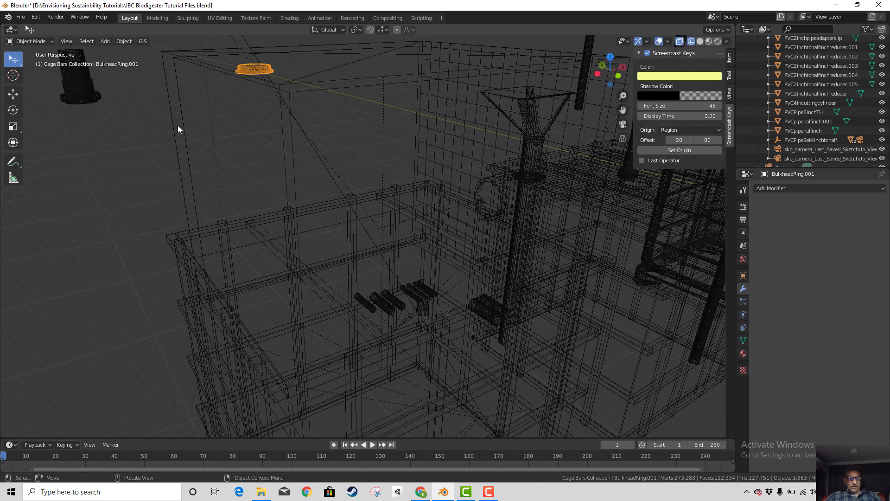
# - Undo back through the fittings' sideways move and the assignment of the Boolean's cutting object
pyautogui.hotkey('ctrl', 'z')
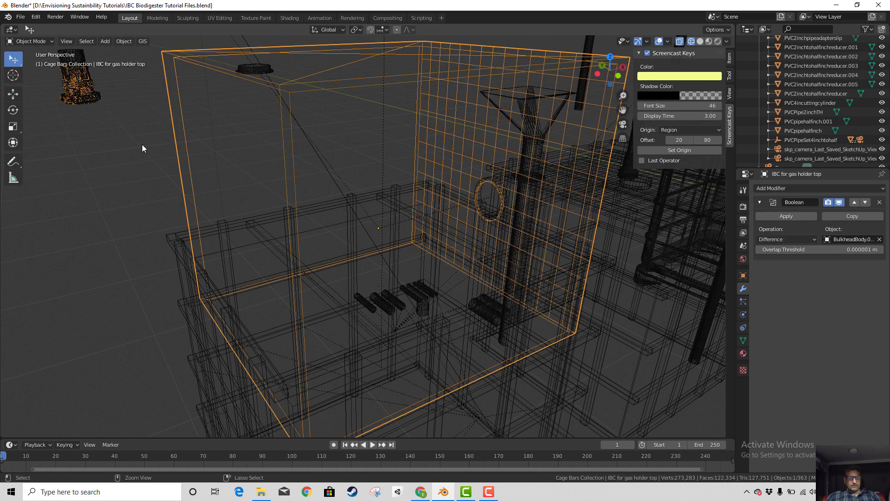
pyautogui.hotkey('ctrl', 'z')
pyautogui.hotkey('ctrl', 'z')
pyautogui.hotkey('ctrl', 'z')
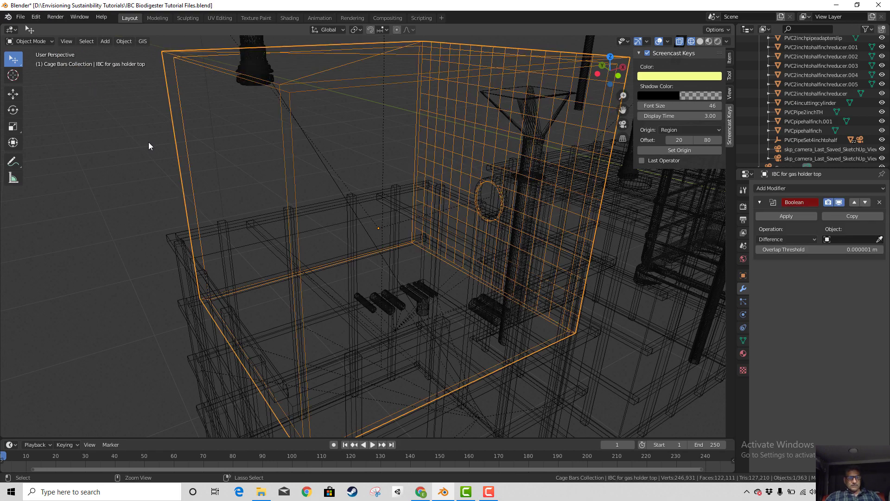
pyautogui.click(256, 69)
pyautogui.moveTo(266, 151); pyautogui.dragTo(284, 155, button='middle')
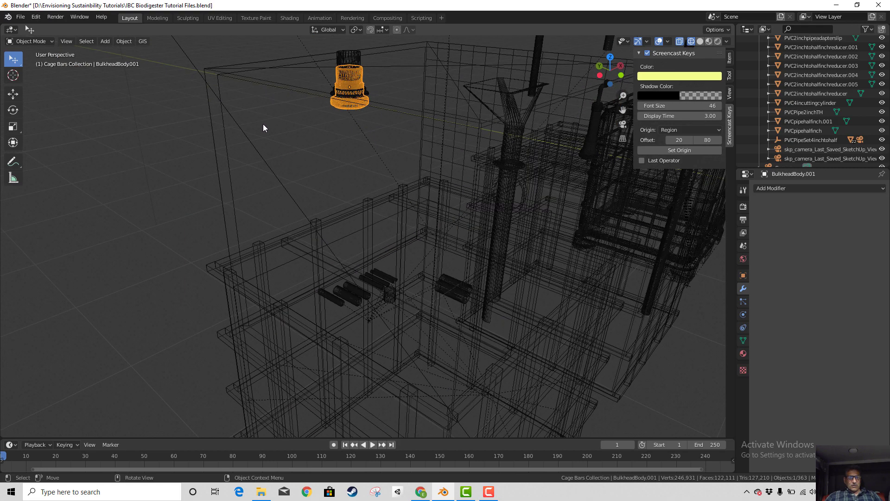
pyautogui.click(263, 125)
pyautogui.moveTo(353, 153); pyautogui.dragTo(320, 160, button='middle')
pyautogui.click(289, 121)
pyautogui.click(266, 104)
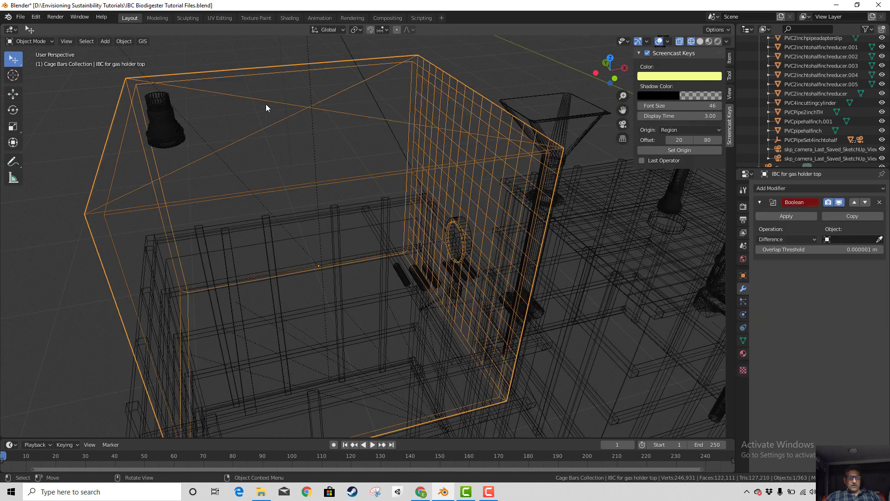
pyautogui.moveTo(247, 143); pyautogui.dragTo(260, 158, button='middle')
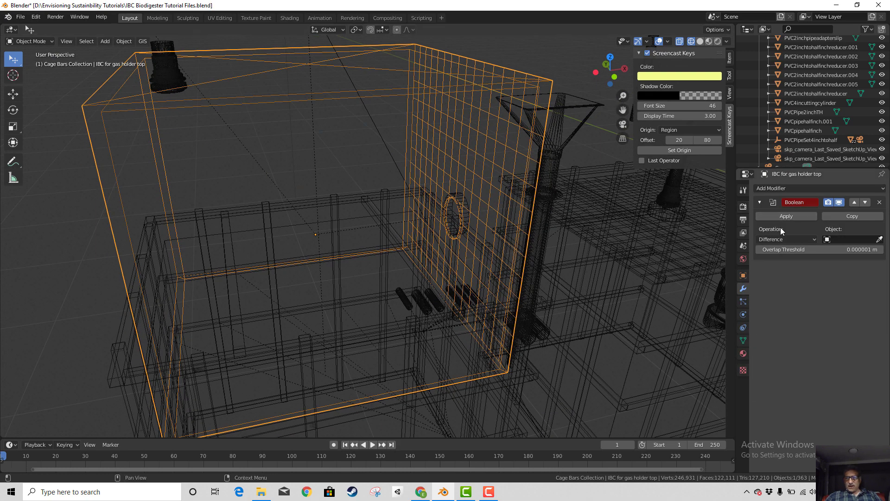
# - Move the copied bulkhead body, threaded adapter and bulkhead ring together off the gas holder to free space beside it
pyautogui.click(172, 73)
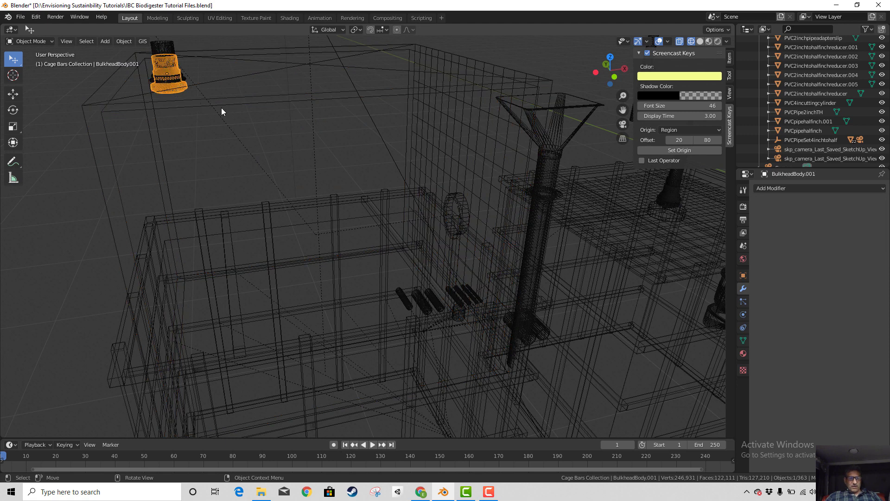
pyautogui.keyDown('shift'); pyautogui.click(165, 52); pyautogui.keyUp('shift')
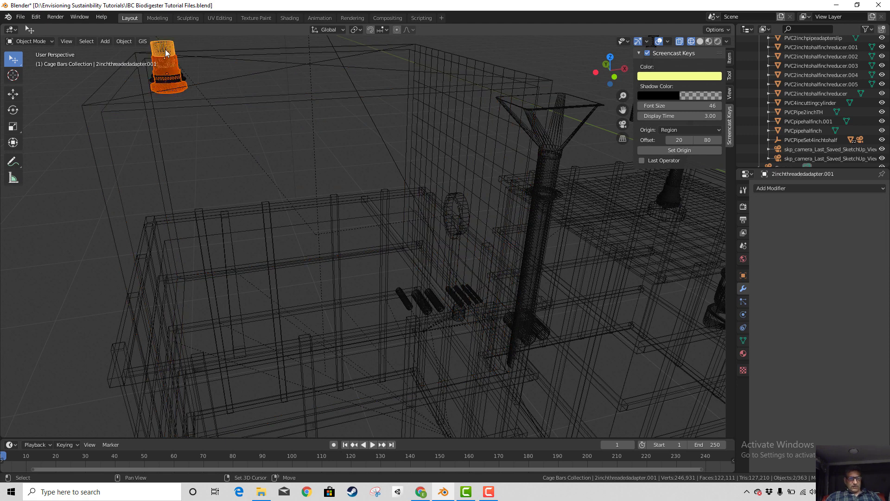
pyautogui.keyDown('shift'); pyautogui.click(171, 78); pyautogui.keyUp('shift')
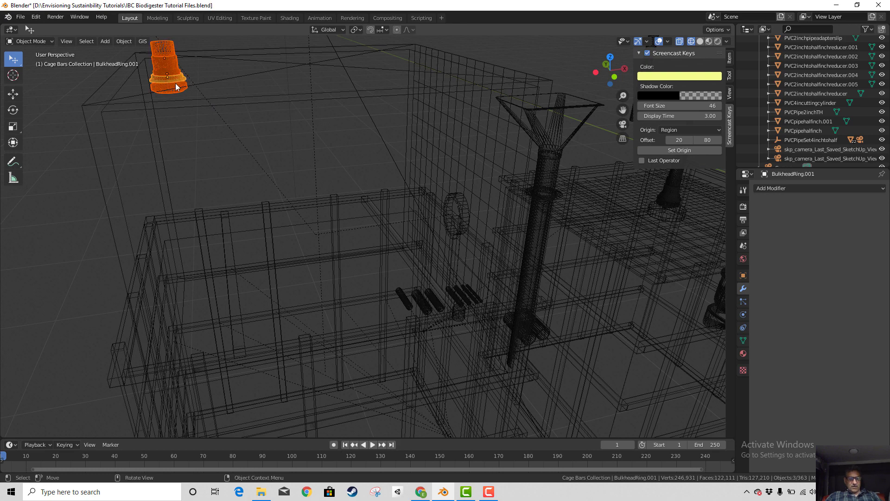
pyautogui.press('g')
pyautogui.click(39, 185)
pyautogui.moveTo(145, 238); pyautogui.dragTo(153, 297, button='middle')
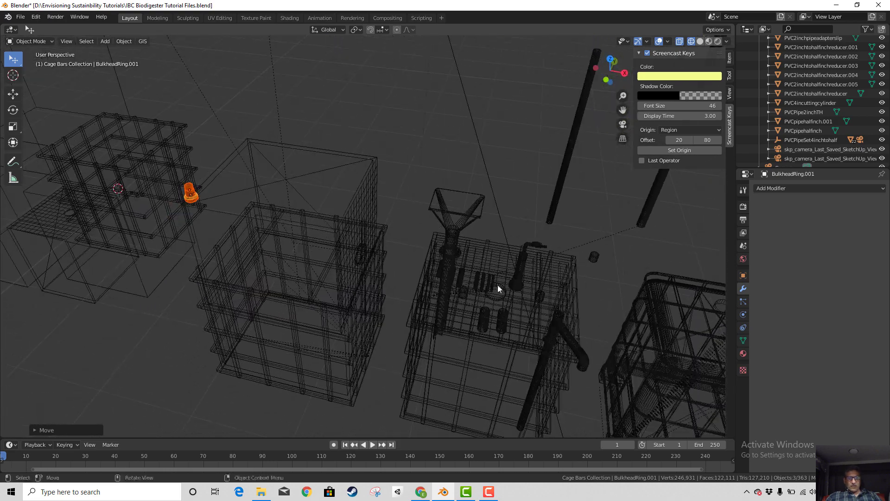
# - Move the small loose cylinder near the digester freely across to the gas holder's outer end
pyautogui.click(595, 257)
pyautogui.press('g')
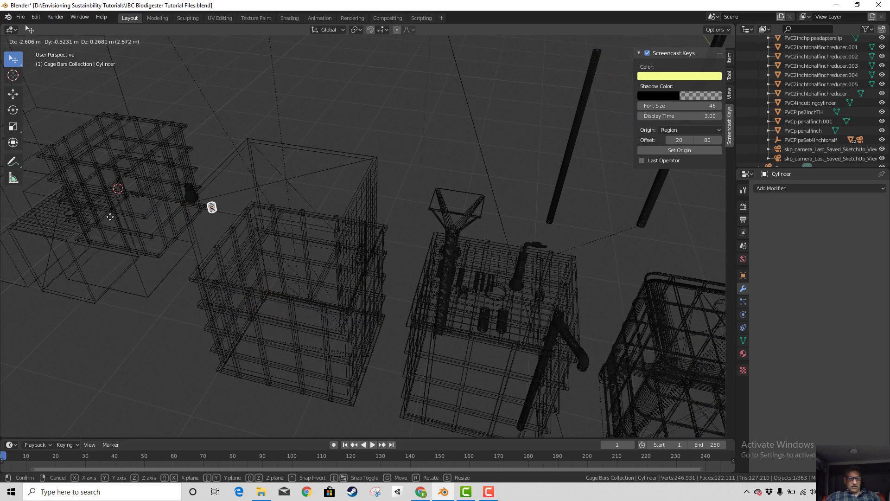
pyautogui.click(95, 191)
pyautogui.moveTo(95, 191); pyautogui.dragTo(213, 270, button='middle')
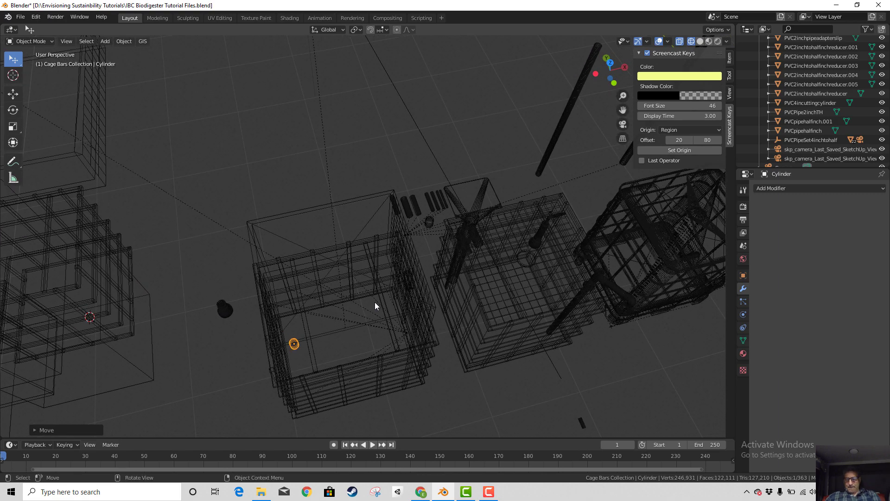
# - In top view, move the small cylinder over the loose bulkhead fittings and centre it on their round opening
pyautogui.press('KP_7')
pyautogui.press('g')
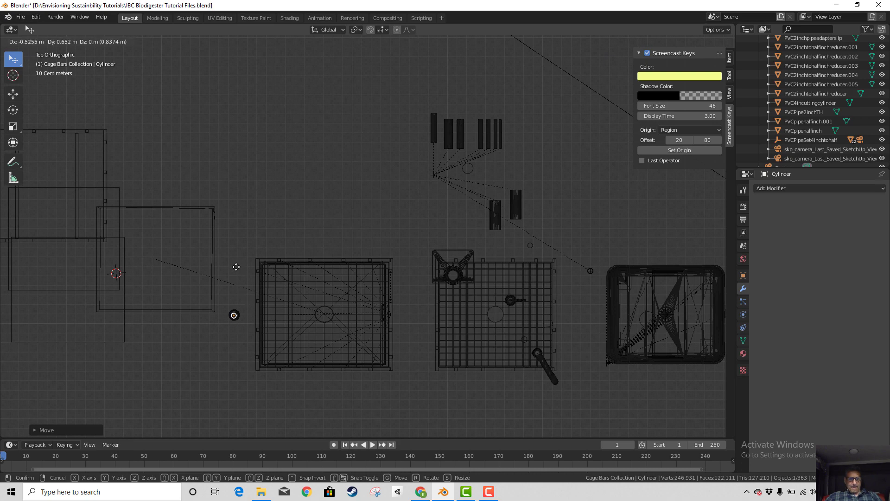
pyautogui.click(236, 267)
pyautogui.scroll(2, 249, 324)
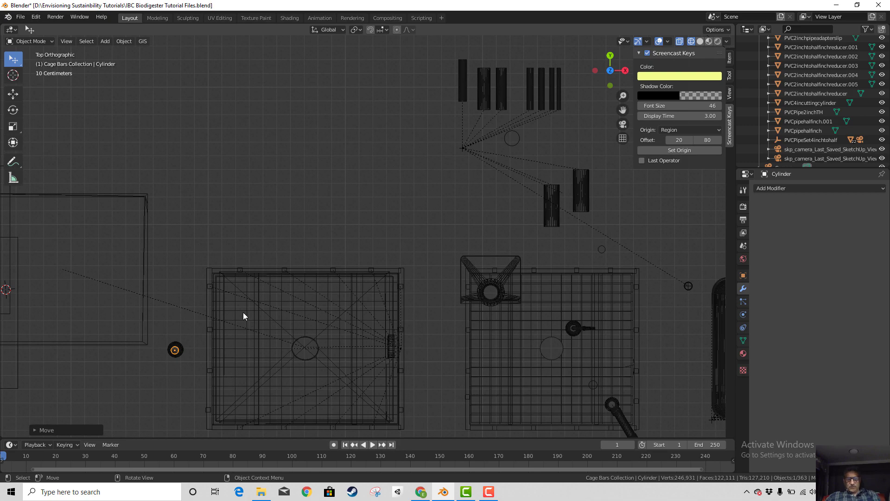
pyautogui.press('KP_Decimal')
pyautogui.press('g')
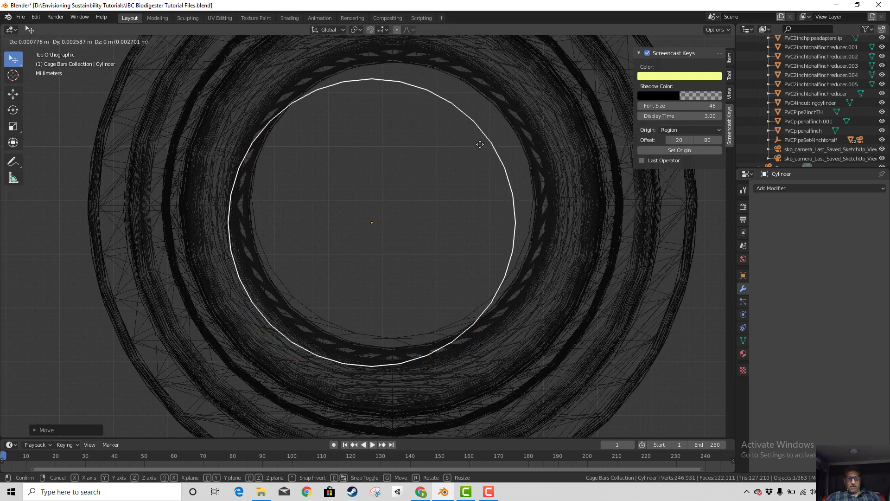
pyautogui.click(492, 130)
# - Lower the cylinder along the Z axis until it sits on top of the loose threaded adapter
pyautogui.moveTo(469, 207); pyautogui.dragTo(466, 186, button='middle')
pyautogui.scroll(-7, 464, 186)
pyautogui.scroll(-4, 462, 200)
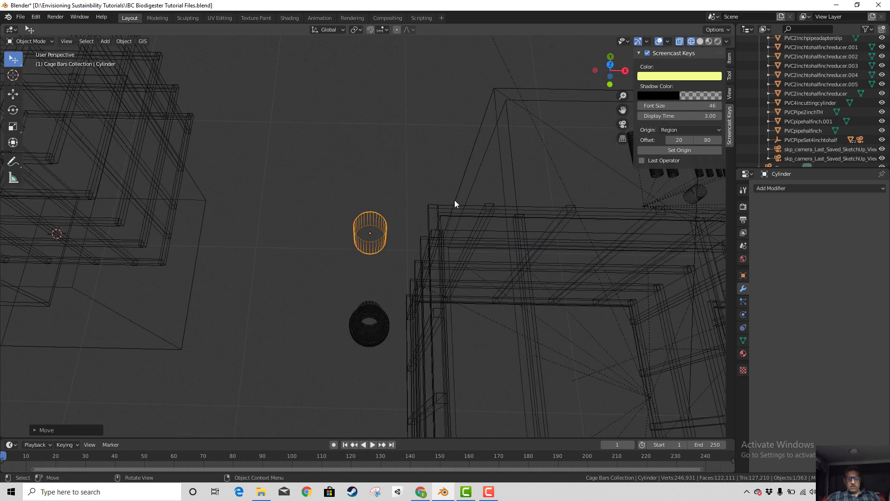
pyautogui.moveTo(475, 252); pyautogui.dragTo(462, 189, button='middle')
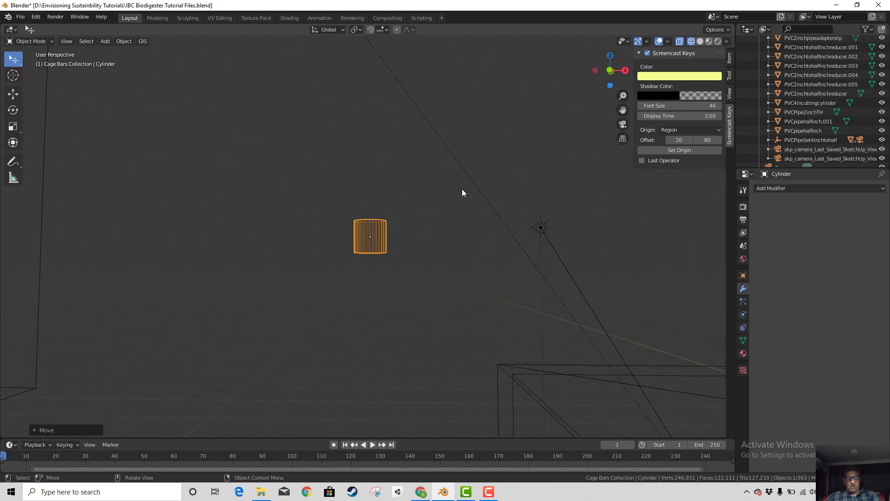
pyautogui.scroll(-5, 445, 199)
pyautogui.press('g')
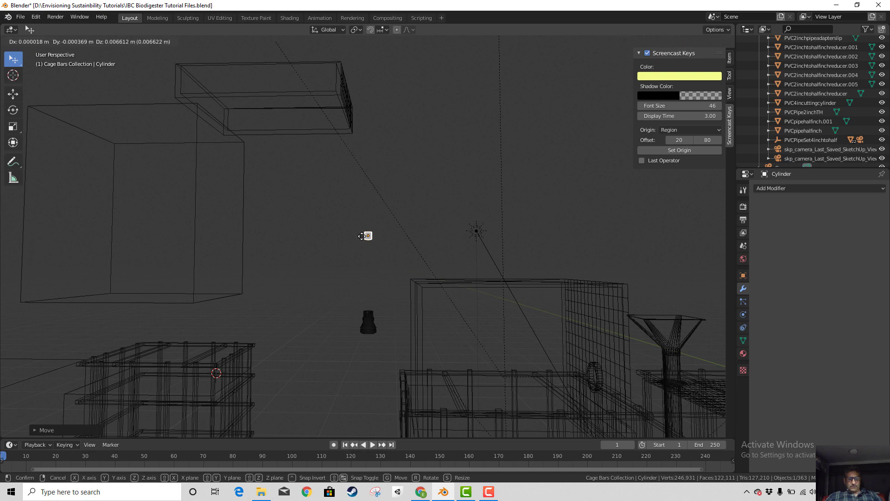
pyautogui.press('z')
pyautogui.click(371, 307)
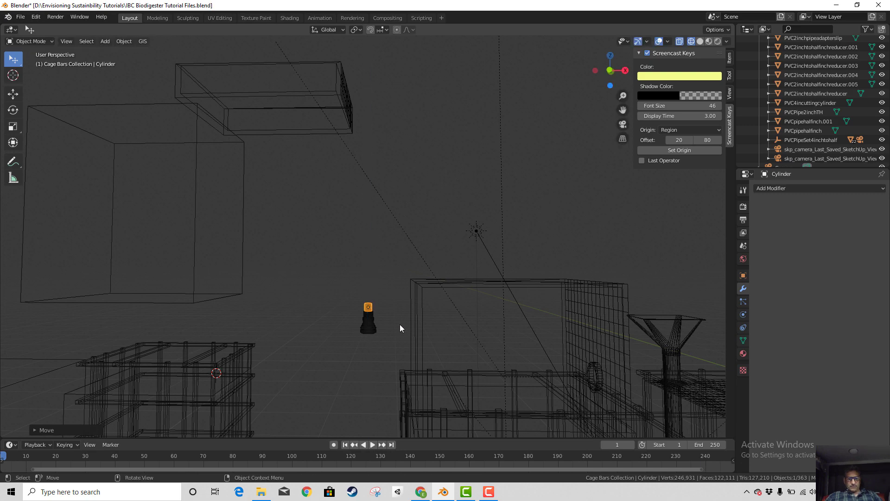
# - Scale the cylinder up uniformly until it is slightly wider than the threaded adapter's top
pyautogui.scroll(3, 400, 324)
pyautogui.keyDown('shift'); pyautogui.moveTo(405, 341); pyautogui.dragTo(419, 227, button='middle'); pyautogui.keyUp('shift')
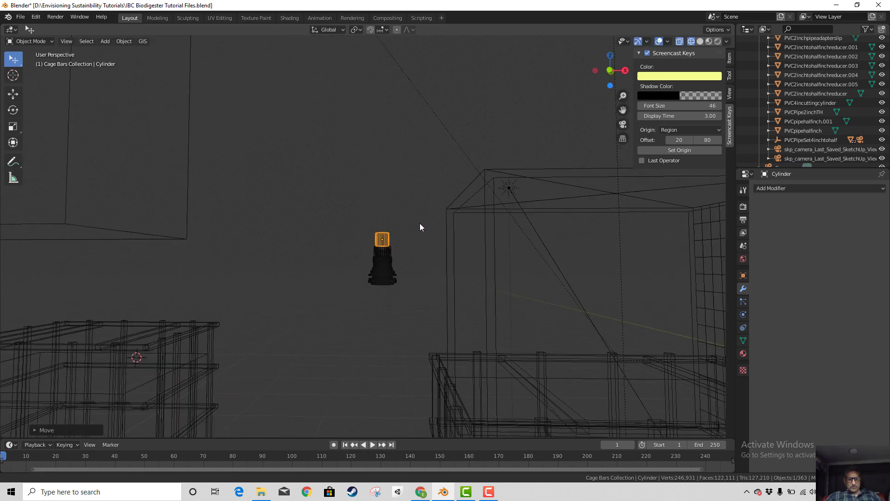
pyautogui.scroll(5, 427, 271)
pyautogui.keyDown('shift'); pyautogui.moveTo(450, 276); pyautogui.dragTo(418, 262, button='middle'); pyautogui.keyUp('shift')
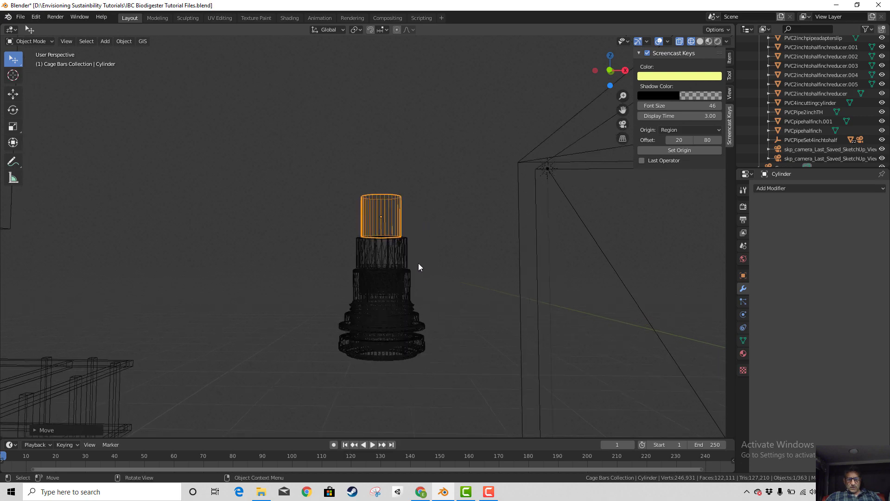
pyautogui.press('s')
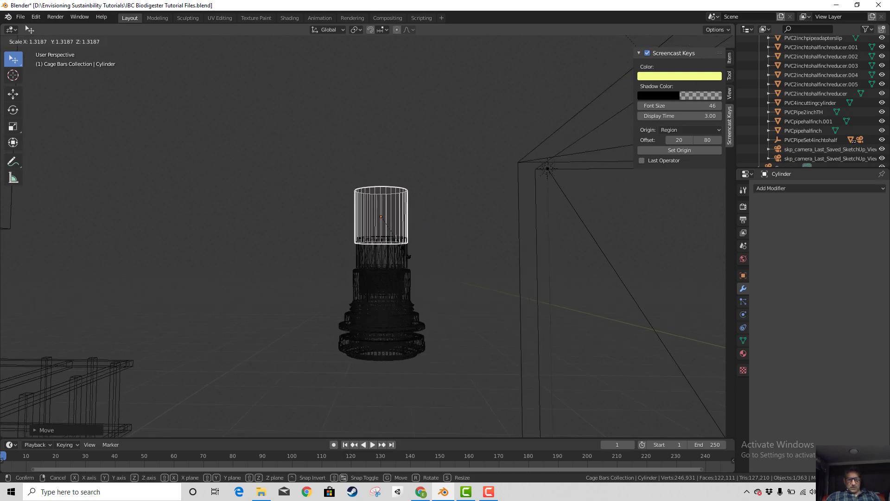
pyautogui.click(408, 256)
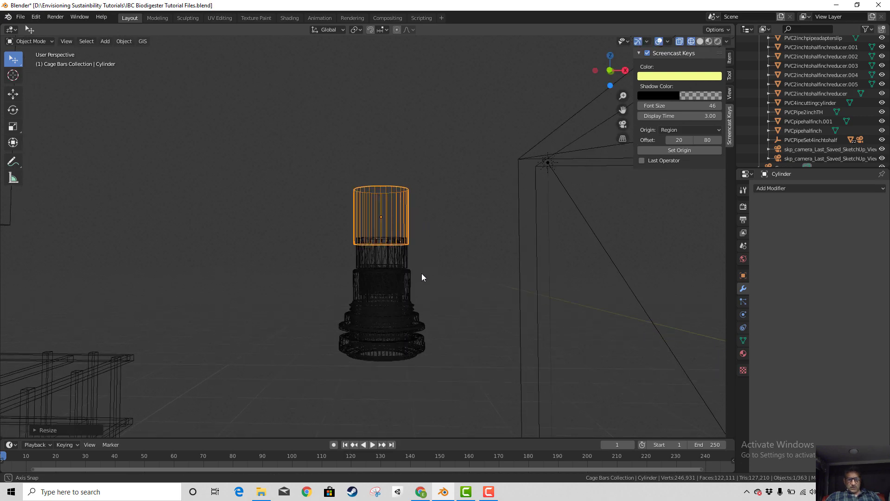
# - Move the enlarged cylinder away from the fittings to the nearest side of the gas holder and keep it selected
pyautogui.moveTo(421, 273); pyautogui.dragTo(435, 326, button='middle')
pyautogui.press('g')
pyautogui.click(575, 379)
pyautogui.scroll(-4, 598, 353)
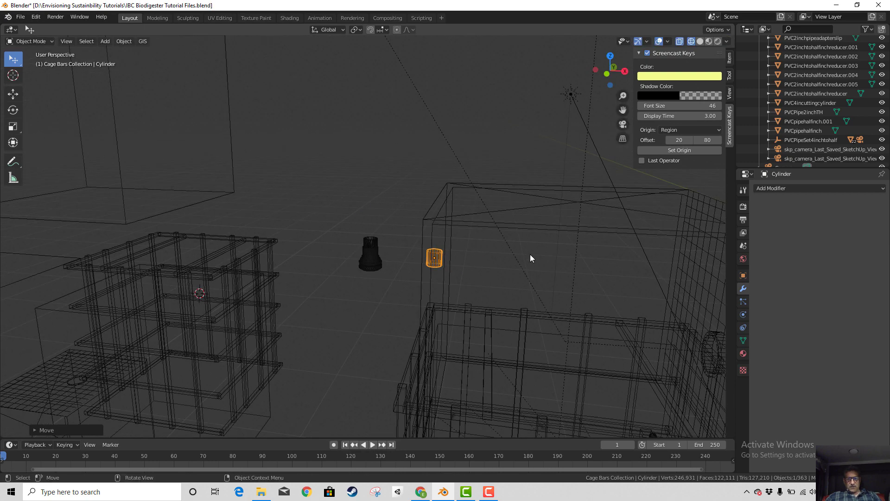
pyautogui.click(486, 261)
pyautogui.click(507, 210)
pyautogui.click(438, 260)
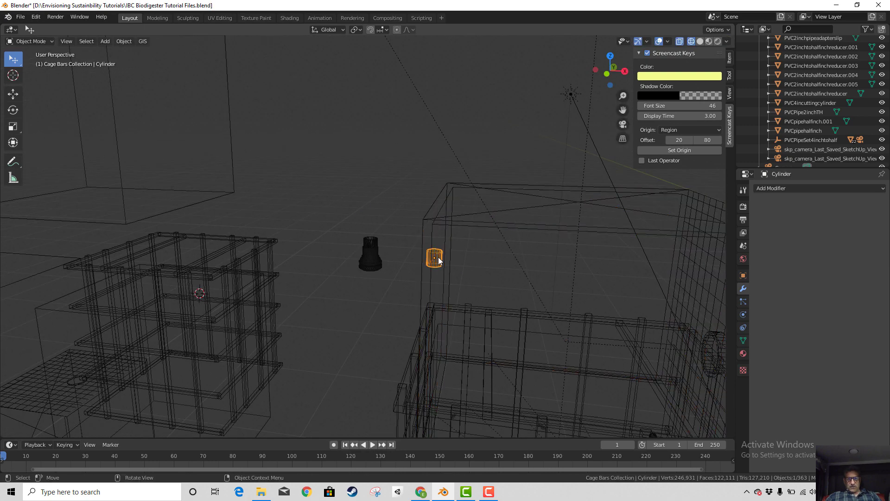
# - Position the cylinder within the gas holder's outline, midway between its long sides and near the end facing the loose fittings
pyautogui.moveTo(505, 297); pyautogui.dragTo(510, 321, button='middle')
pyautogui.press('g')
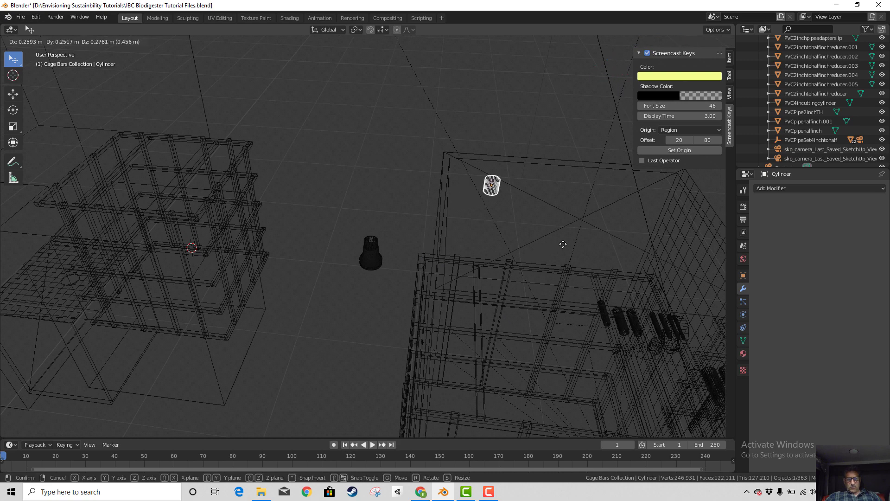
pyautogui.click(575, 312)
pyautogui.moveTo(574, 308); pyautogui.dragTo(575, 282, button='middle')
pyautogui.press('KP_7')
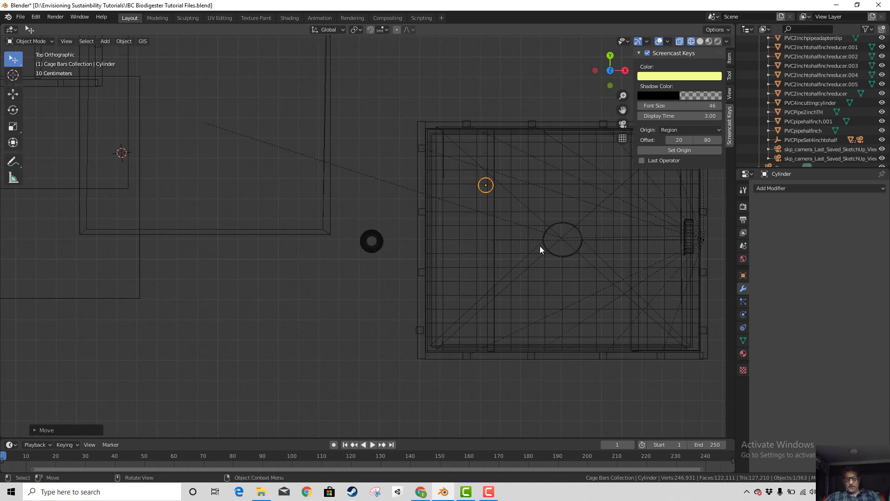
pyautogui.press('g')
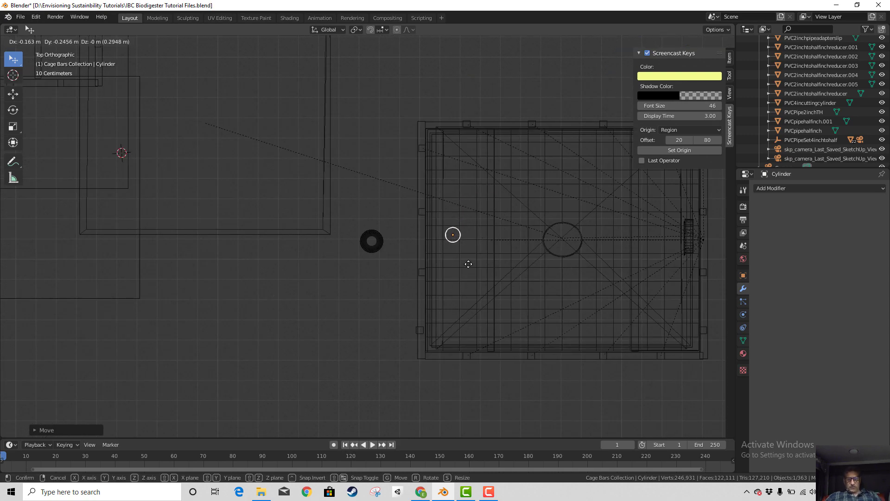
pyautogui.click(479, 268)
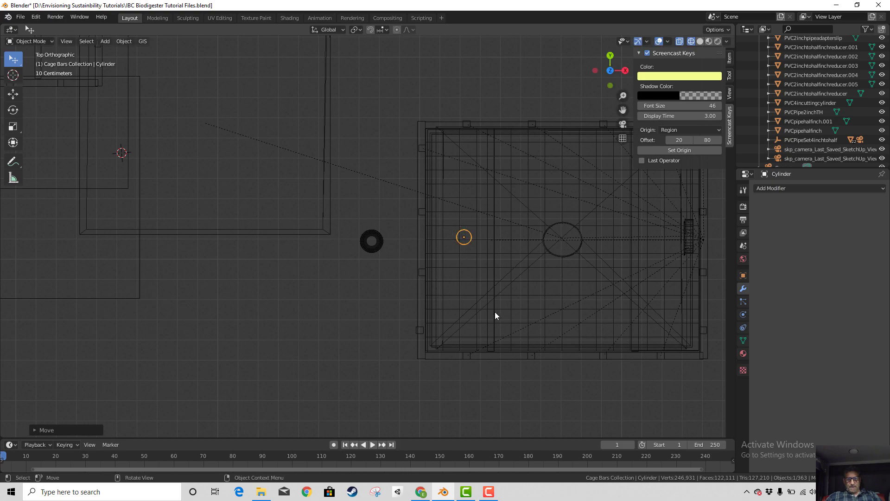
# - Shift the cylinder vertically along the Z axis so that it passes through the gas holder's top surface
pyautogui.moveTo(494, 312); pyautogui.dragTo(548, 229, button='middle')
pyautogui.press('g')
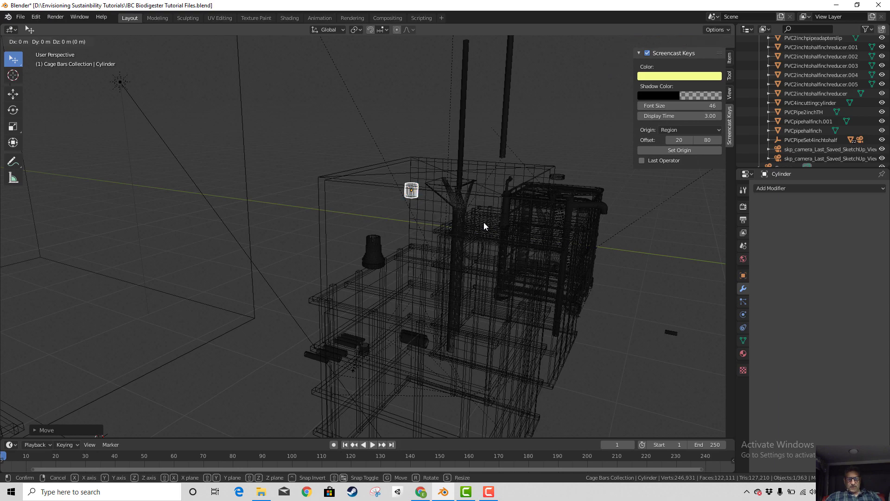
pyautogui.press('z')
pyautogui.click(495, 218)
pyautogui.moveTo(495, 218); pyautogui.dragTo(411, 213, button='middle')
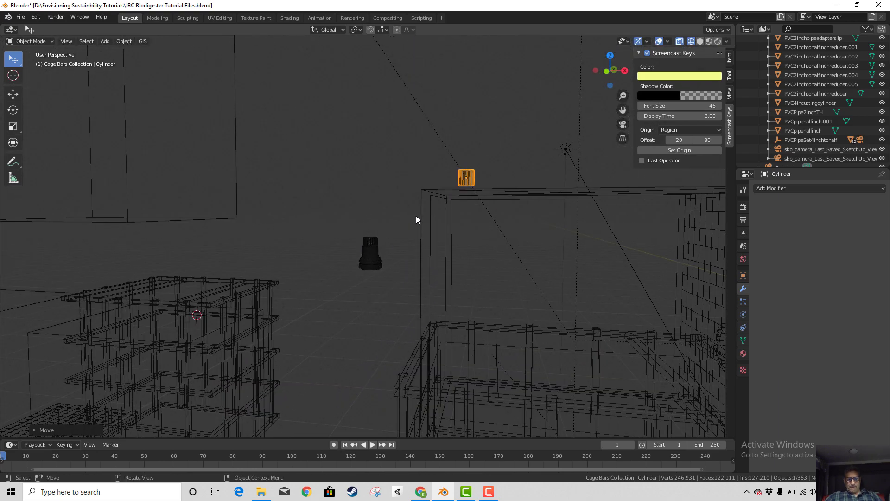
pyautogui.press('g')
pyautogui.press('z')
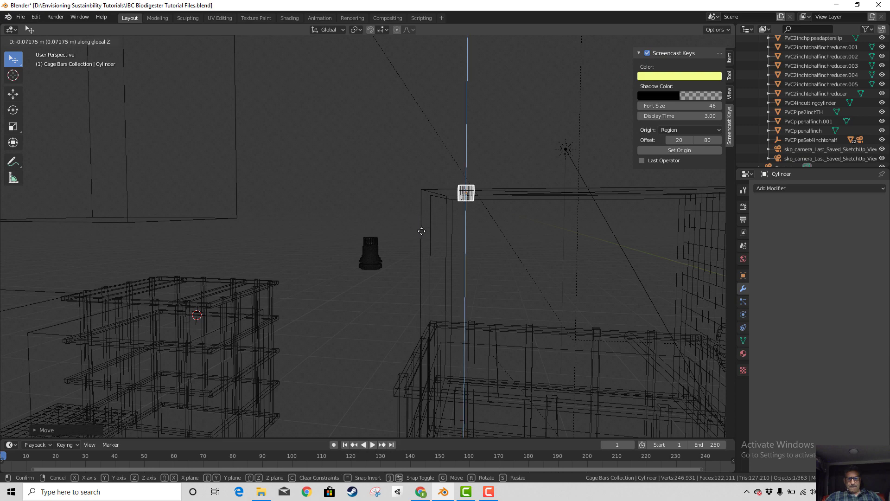
pyautogui.click(422, 229)
# - Assign the cylinder as the cutting object of the gas holder top's Boolean Difference modifier
pyautogui.moveTo(508, 268); pyautogui.dragTo(509, 277, button='middle')
pyautogui.keyDown('alt'); pyautogui.moveTo(510, 269); pyautogui.dragTo(510, 265, button='middle'); pyautogui.keyUp('alt')
pyautogui.scroll(3, 523, 266)
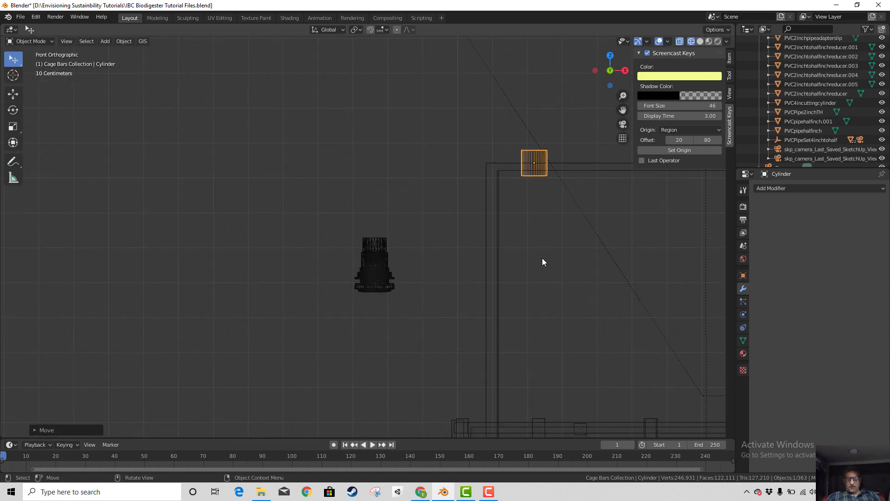
pyautogui.keyDown('shift'); pyautogui.moveTo(561, 277); pyautogui.dragTo(403, 278, button='middle'); pyautogui.keyUp('shift')
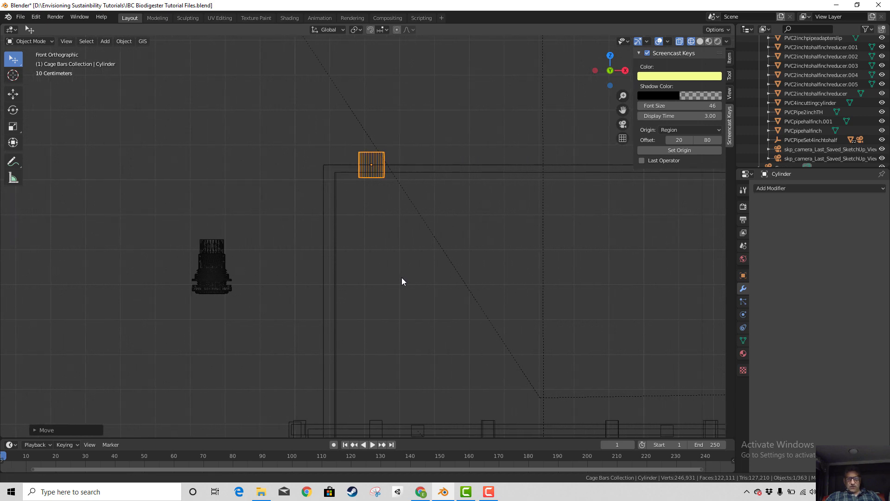
pyautogui.click(472, 166)
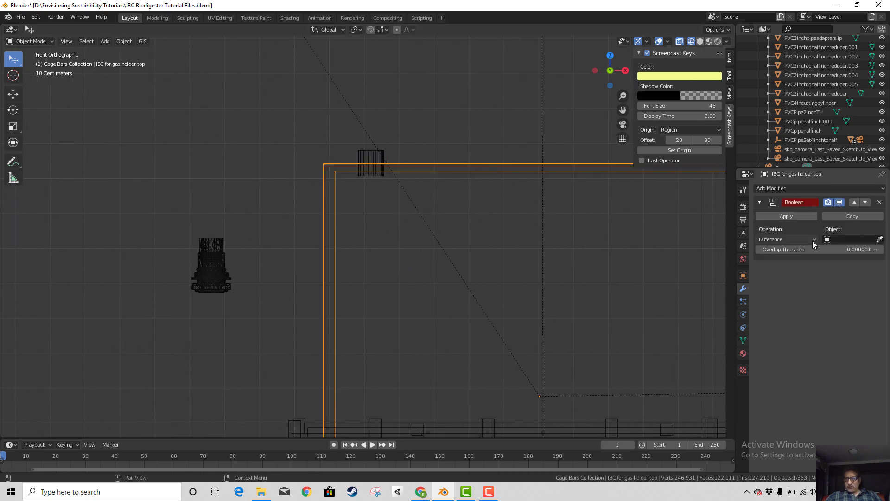
pyautogui.click(880, 239)
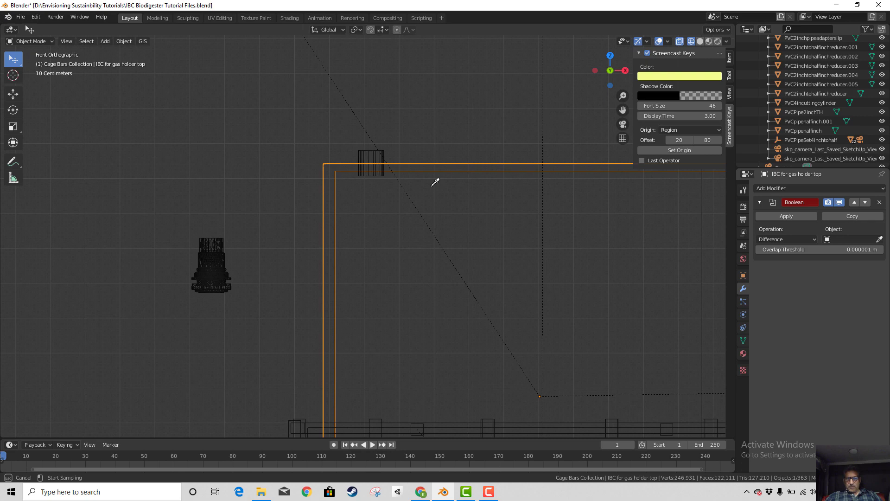
pyautogui.click(382, 148)
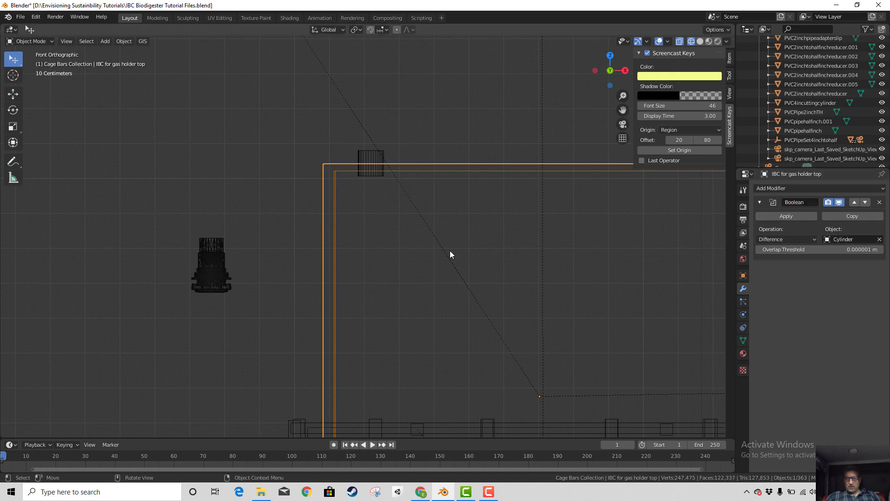
# - Inspect the cylinder's cut in the gas holder's top and try to apply the Boolean modifier
pyautogui.moveTo(451, 252); pyautogui.dragTo(436, 279, button='middle')
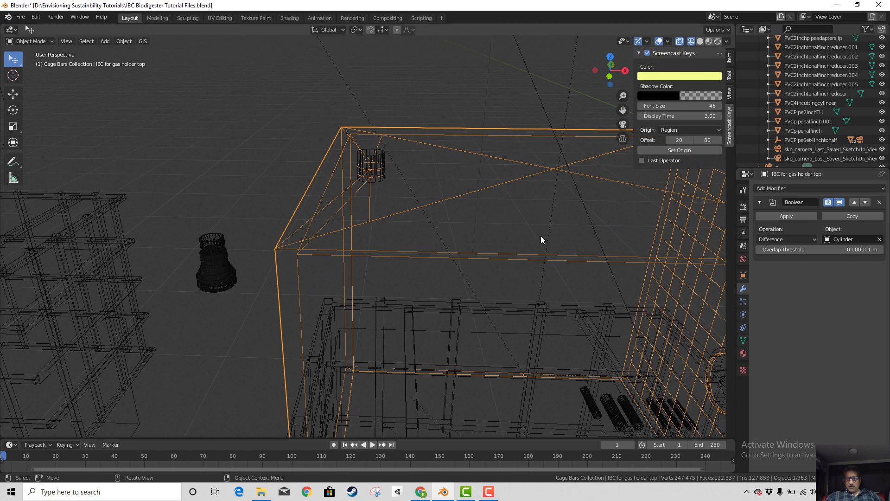
pyautogui.moveTo(541, 235); pyautogui.dragTo(523, 239, button='middle')
pyautogui.moveTo(383, 160); pyautogui.dragTo(374, 130, button='middle')
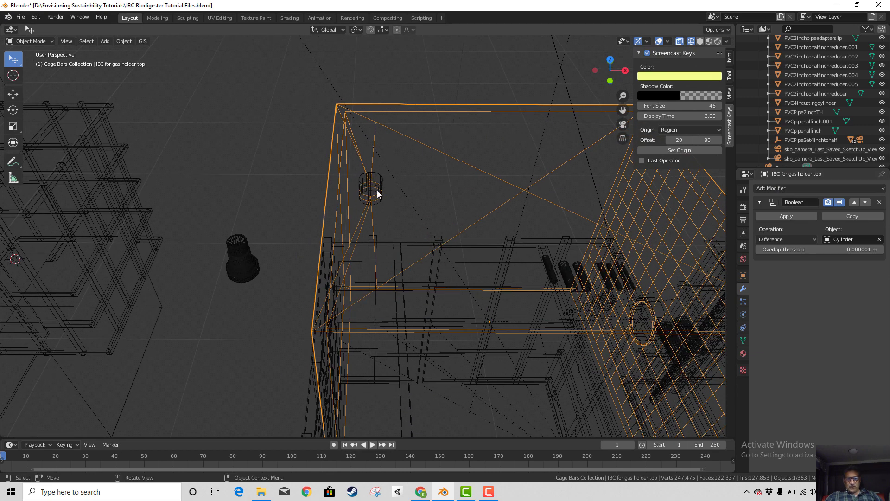
pyautogui.click(792, 217)
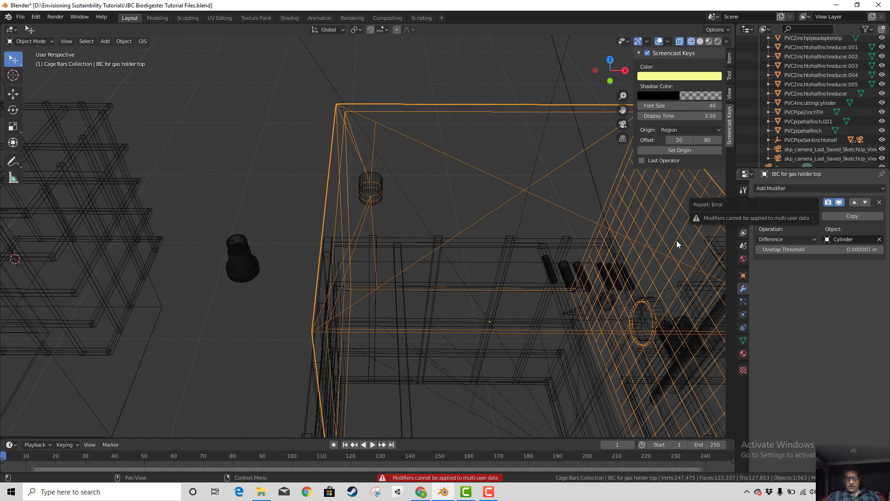
# - Test the live Boolean cut by moving the cylinder, leaving it crossing the gas holder's top
pyautogui.click(375, 189)
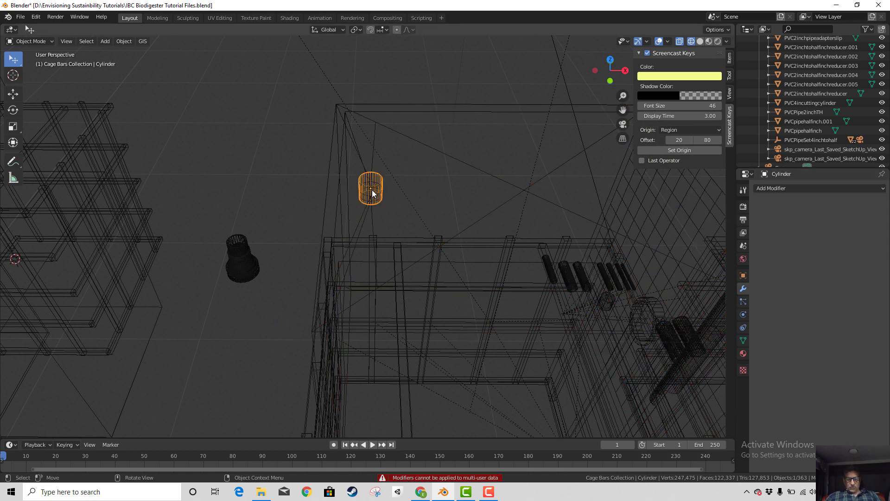
pyautogui.press('g')
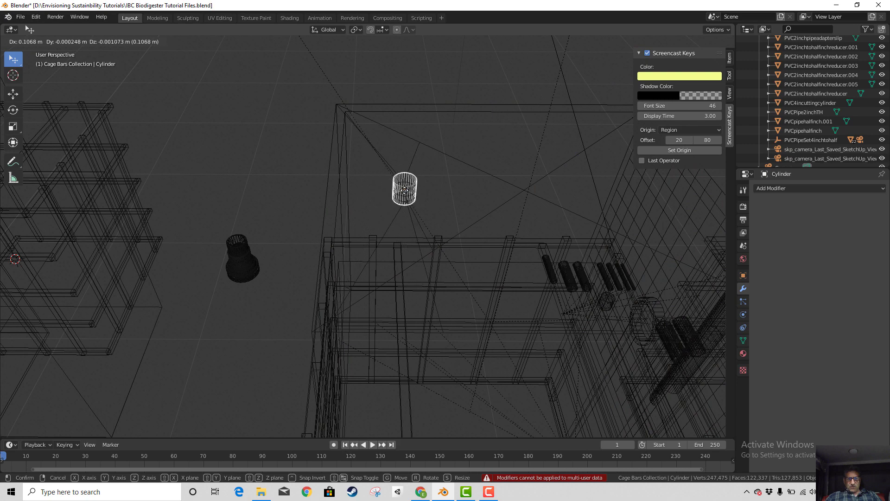
pyautogui.rightClick(401, 194)
pyautogui.moveTo(398, 216); pyautogui.dragTo(410, 193, button='middle')
pyautogui.press('g')
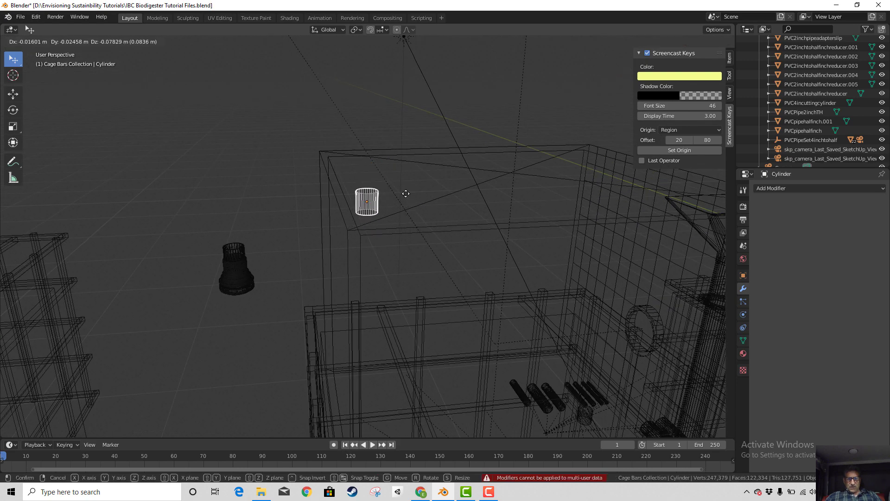
pyautogui.click(407, 195)
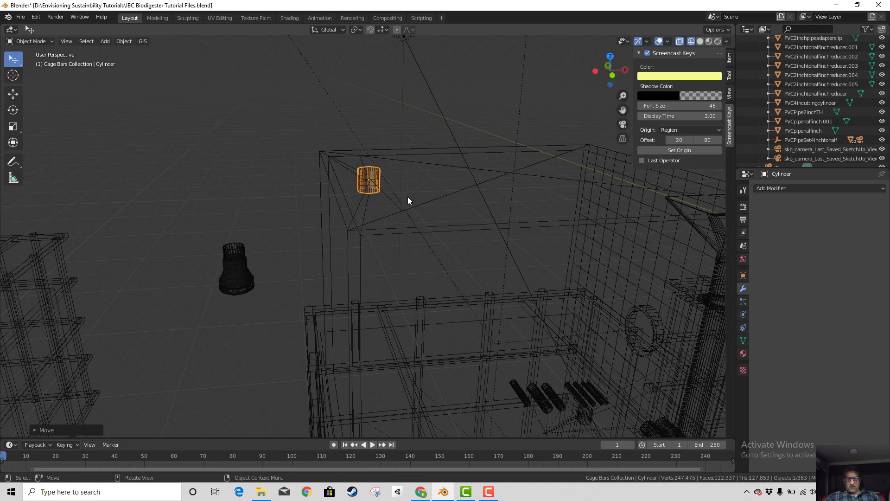
# - Inspect the gas holder top's mesh around the cylinder in Edit Mode
pyautogui.moveTo(407, 197); pyautogui.dragTo(469, 250, button='middle')
pyautogui.click(444, 215)
pyautogui.moveTo(611, 261); pyautogui.dragTo(484, 223, button='middle')
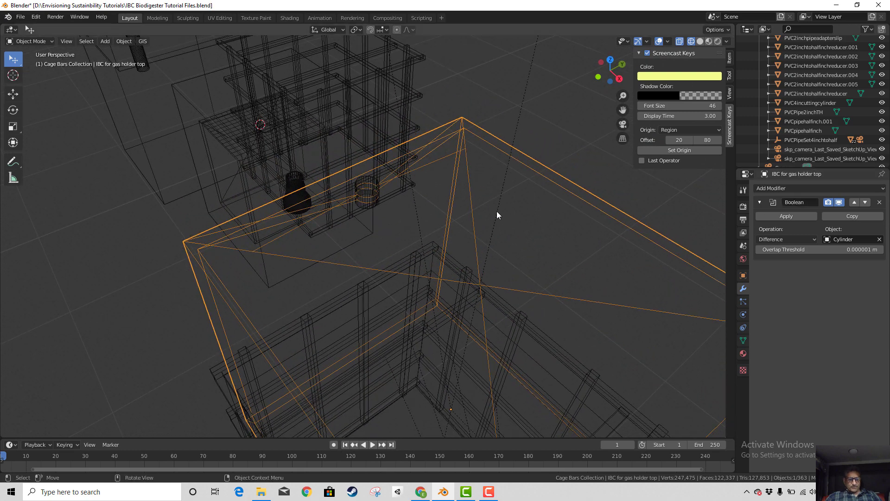
pyautogui.press('Tab')
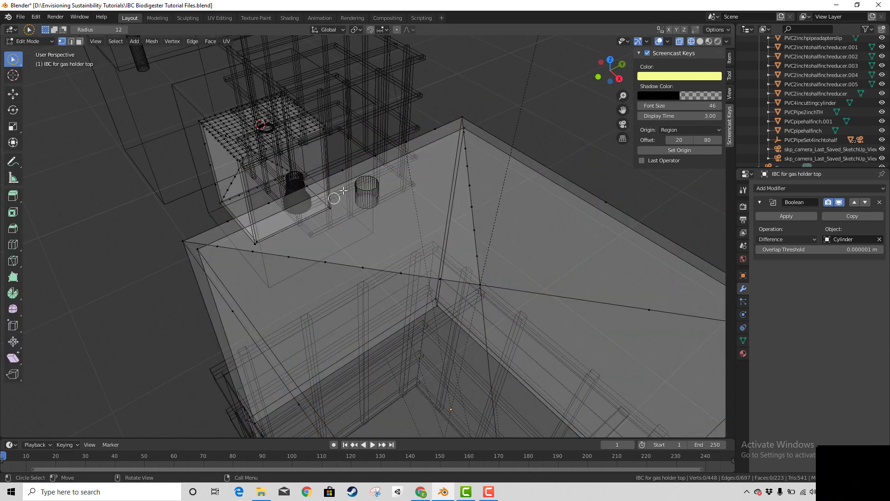
pyautogui.press('c')
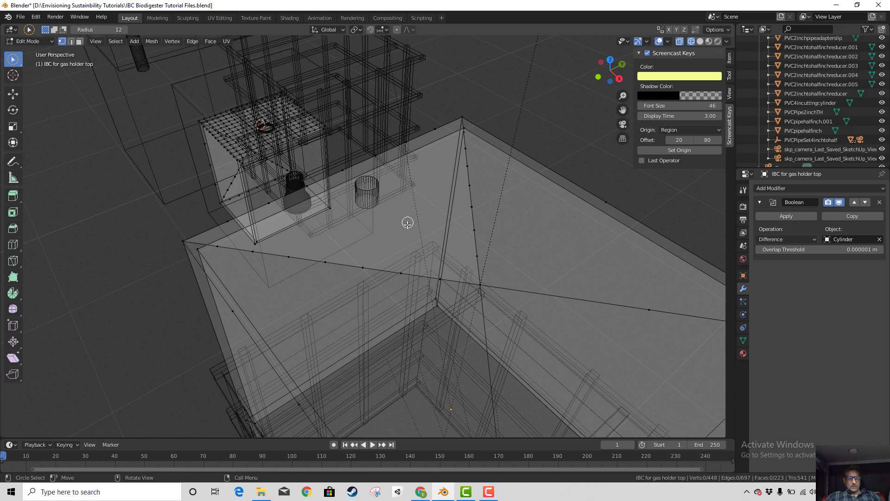
pyautogui.moveTo(362, 245); pyautogui.dragTo(411, 246, button='middle')
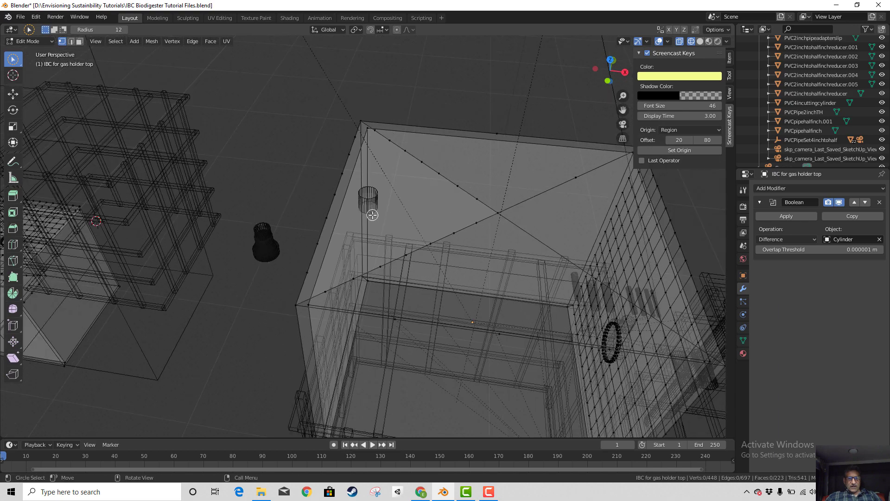
pyautogui.scroll(2, 375, 204)
pyautogui.press('Tab')
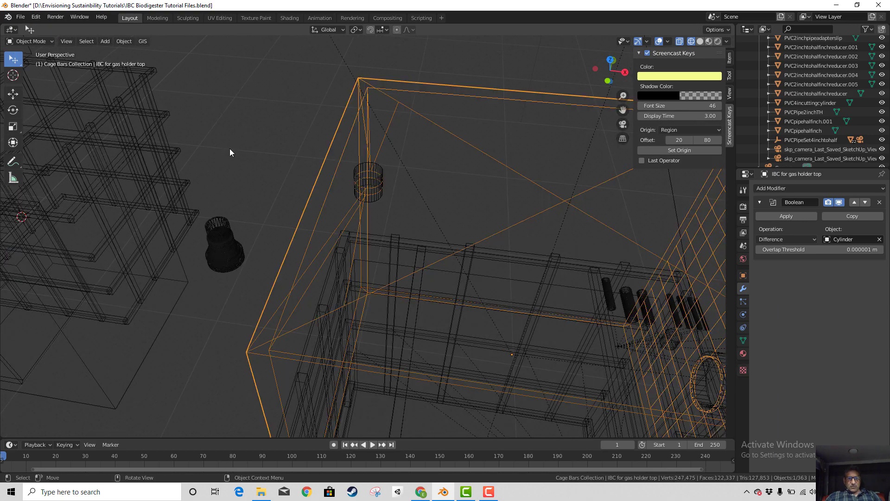
pyautogui.click(380, 181)
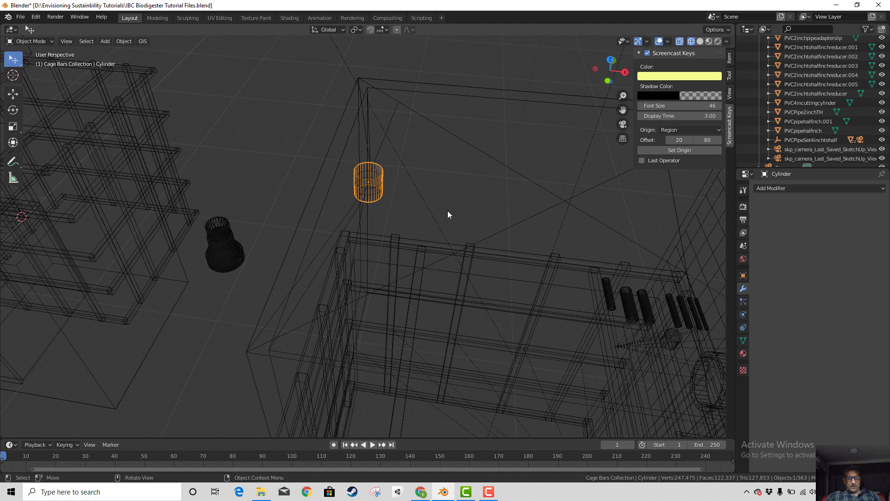
pyautogui.press('g')
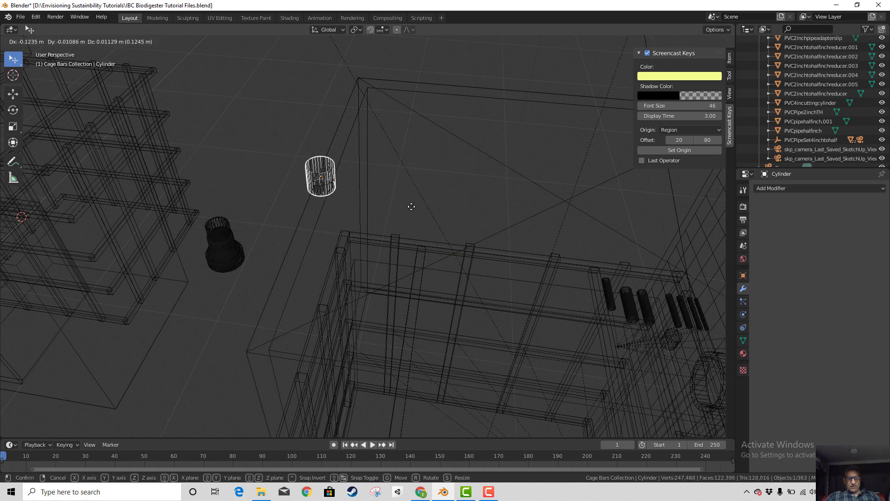
pyautogui.rightClick(495, 190)
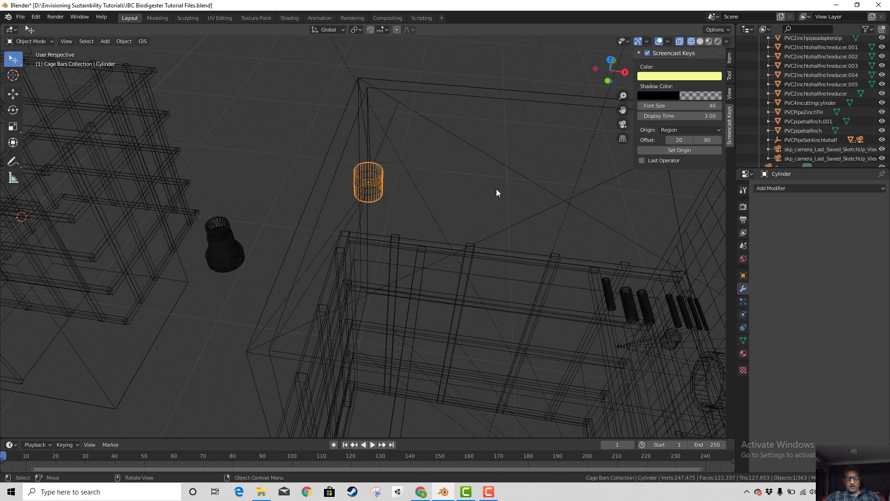
# - Try to apply the Boolean Difference modifier on the gas holder's top
pyautogui.click(497, 188)
pyautogui.click(491, 147)
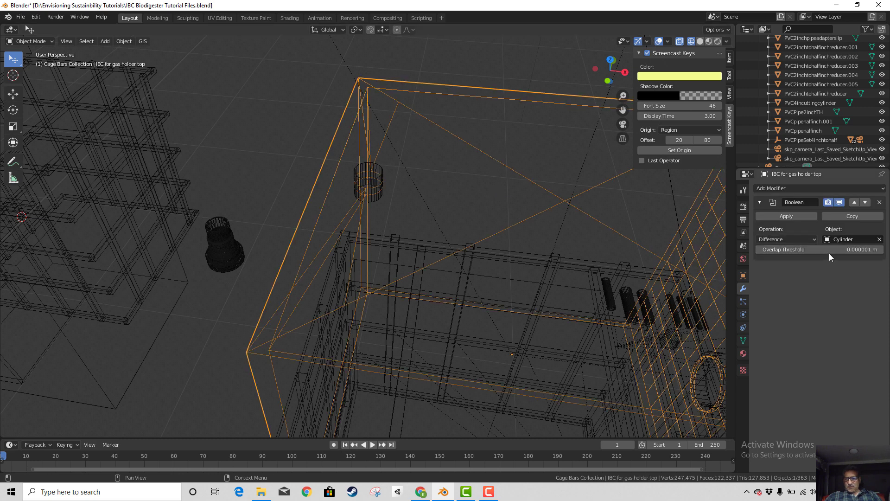
pyautogui.click(792, 216)
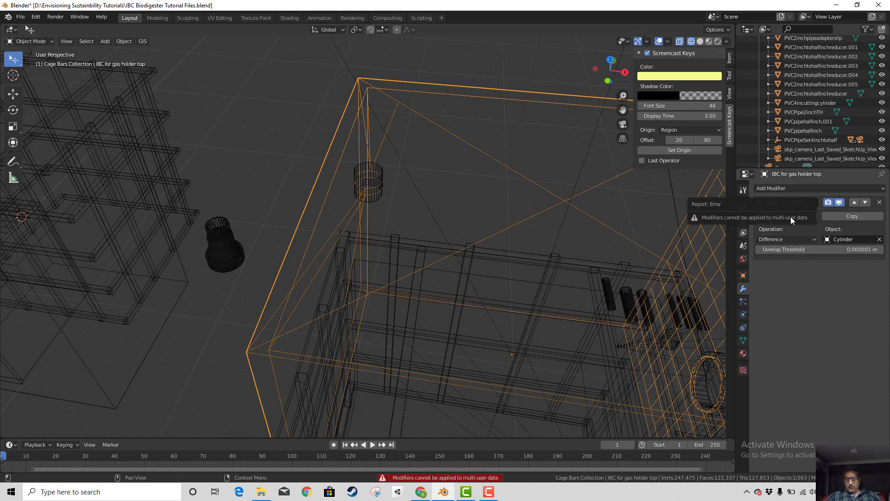
pyautogui.click(794, 215)
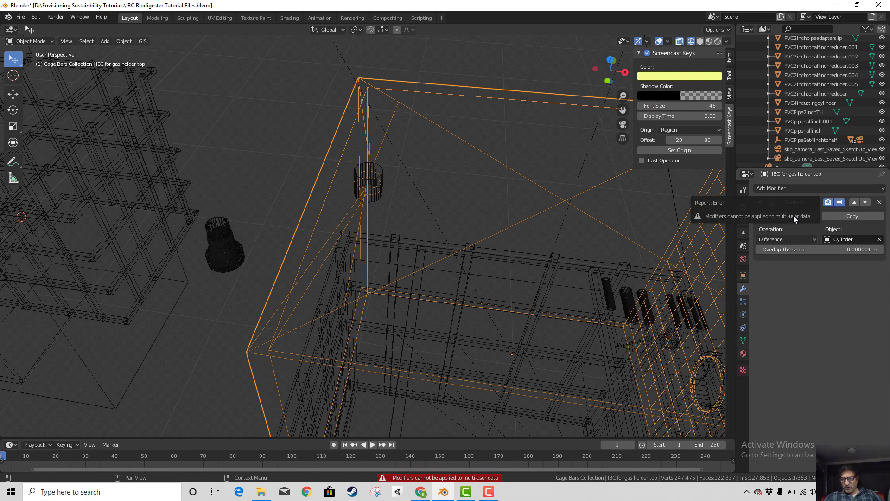
pyautogui.click(379, 176)
pyautogui.click(469, 166)
pyautogui.click(489, 167)
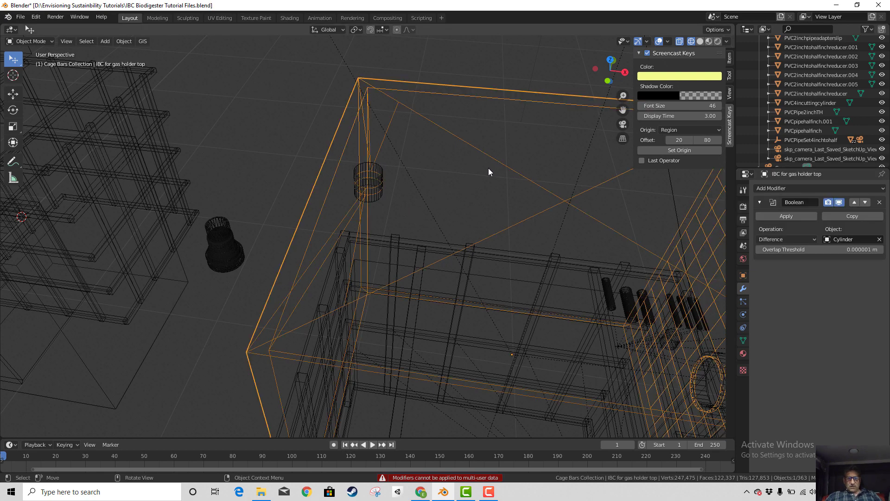
pyautogui.moveTo(445, 261); pyautogui.dragTo(457, 228, button='middle')
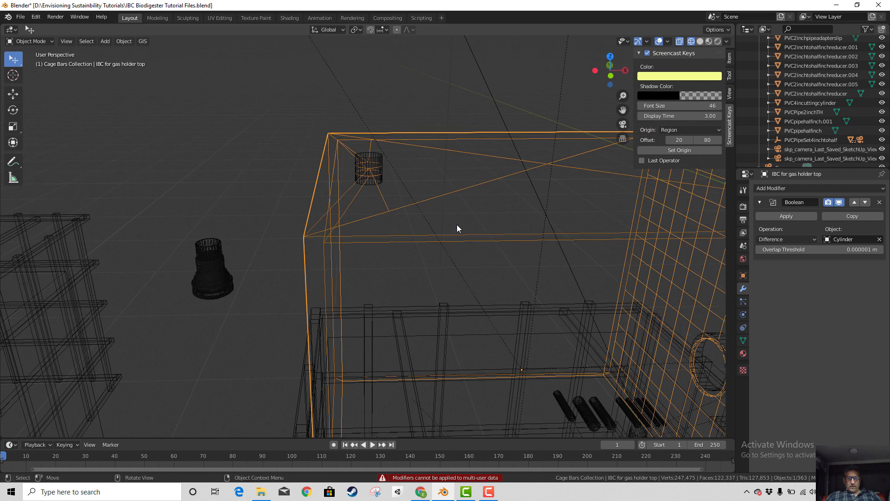
# - Clear the cutting object from the gas holder top's Boolean modifier and switch the viewport to Solid shading
pyautogui.click(879, 240)
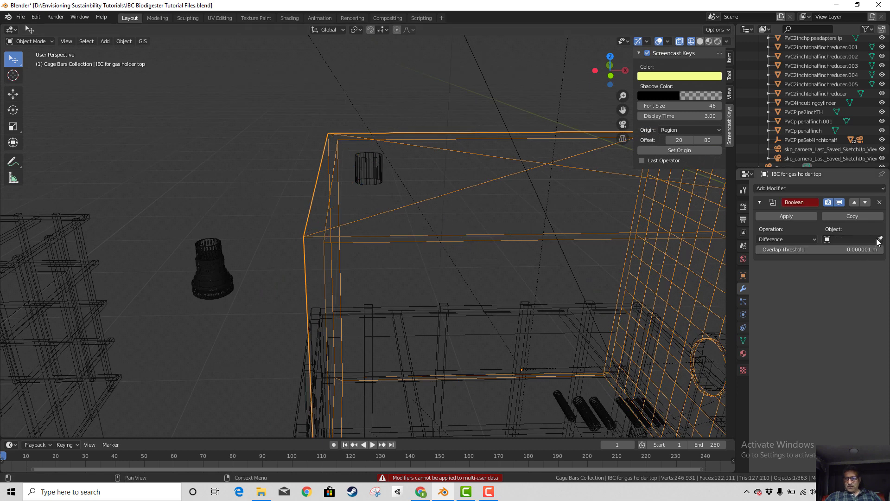
pyautogui.click(367, 173)
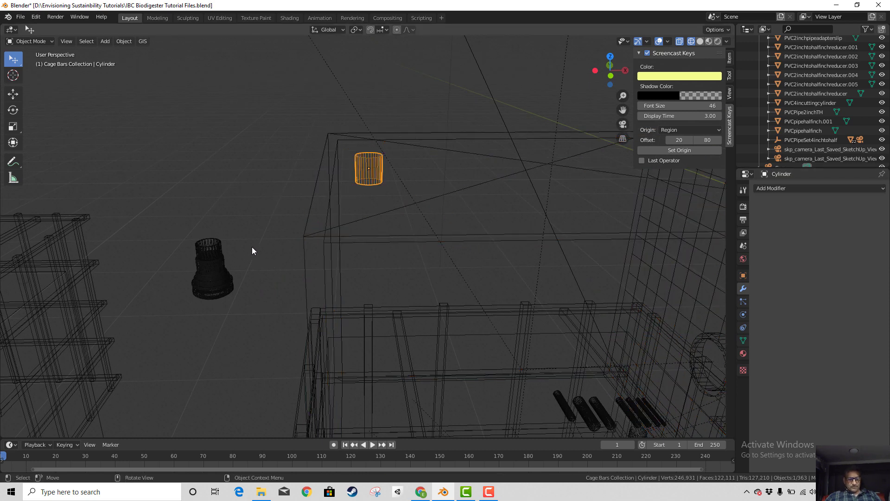
pyautogui.click(306, 259)
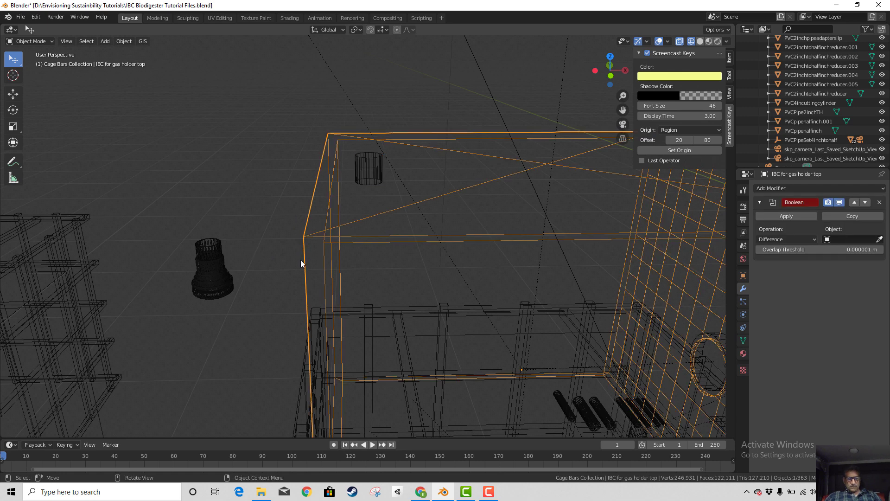
pyautogui.press('z')
pyautogui.click(365, 259)
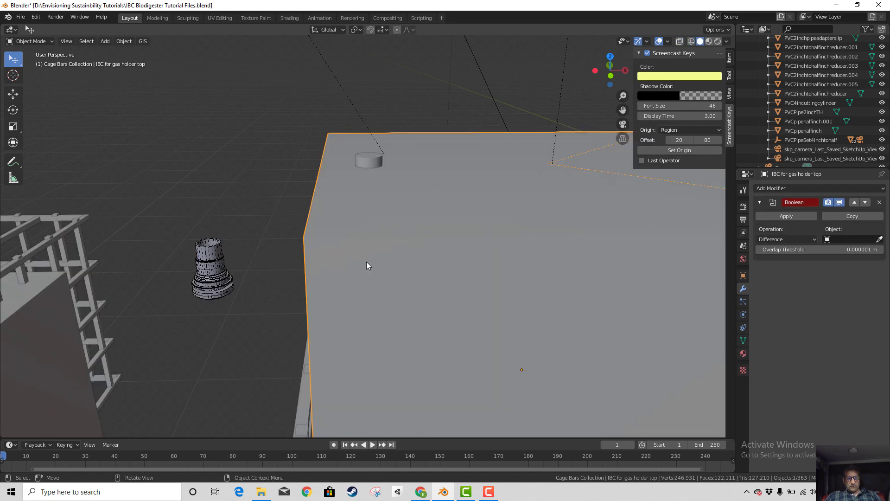
pyautogui.click(370, 162)
pyautogui.click(399, 235)
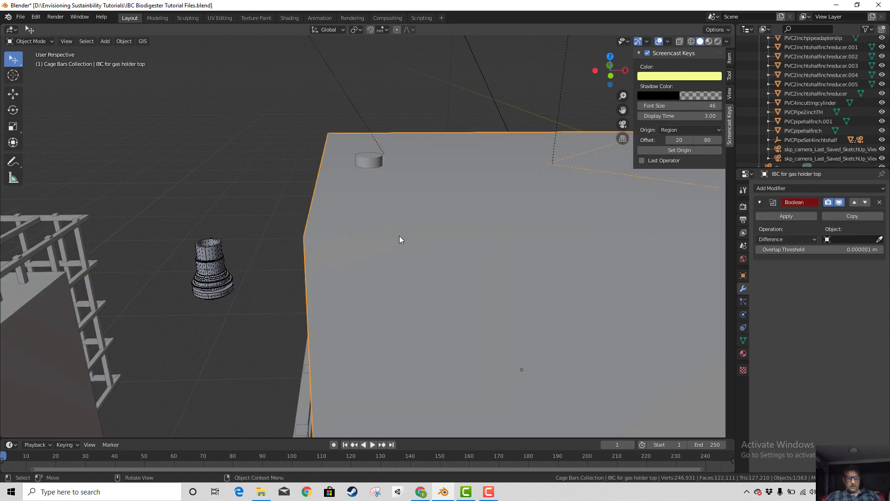
# - Reassign the cylinder as the Boolean's cutting object and try to apply the modifier
pyautogui.click(880, 239)
pyautogui.click(374, 158)
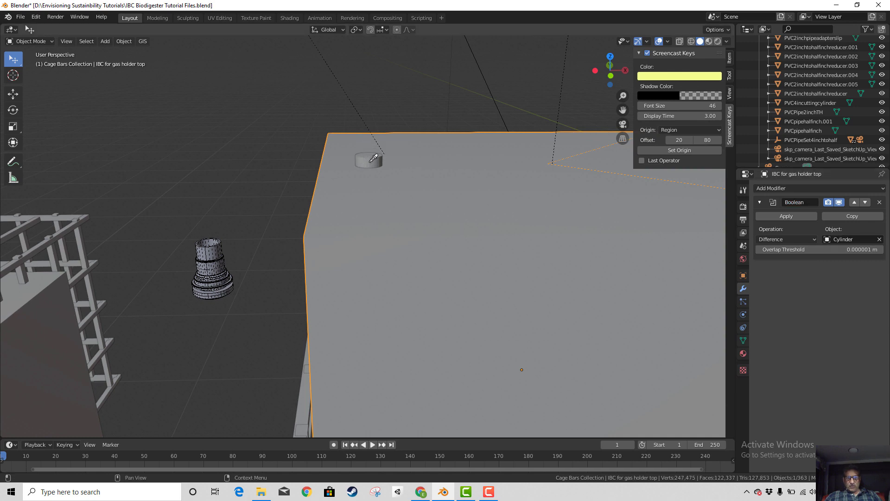
pyautogui.click(786, 216)
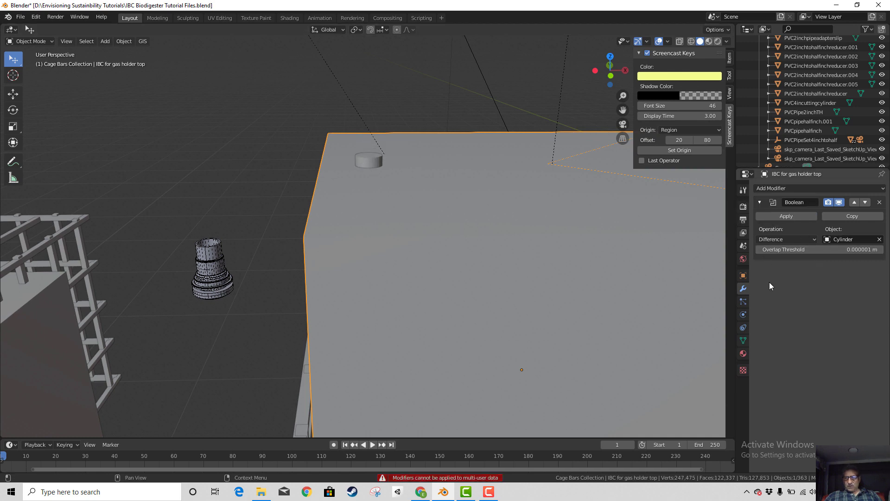
pyautogui.moveTo(443, 208); pyautogui.dragTo(397, 268, button='middle')
pyautogui.scroll(-6, 456, 246)
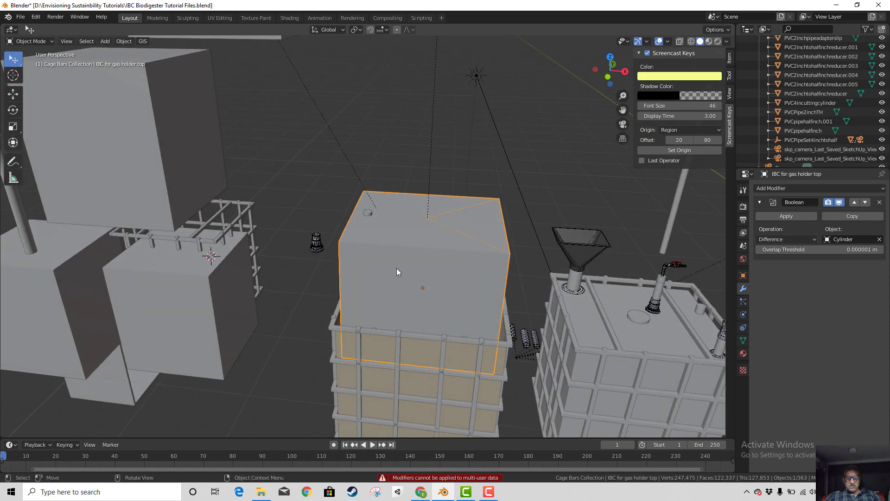
# - In the gas holder top's mesh, create a new face from two vertices on each diagonal just beside the centre, on the cylinder's side
pyautogui.click(369, 216)
pyautogui.moveTo(437, 280); pyautogui.dragTo(441, 270, button='middle')
pyautogui.scroll(1, 441, 271)
pyautogui.click(414, 243)
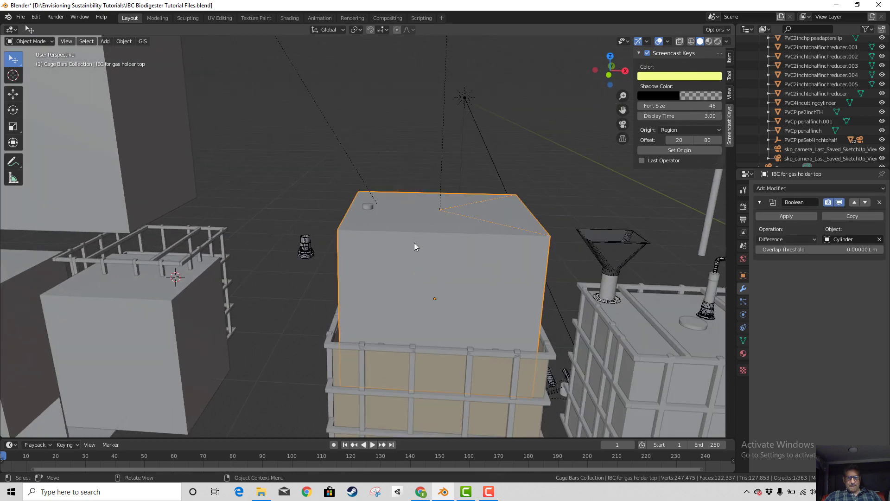
pyautogui.press('Tab')
pyautogui.moveTo(424, 260); pyautogui.dragTo(388, 239, button='middle')
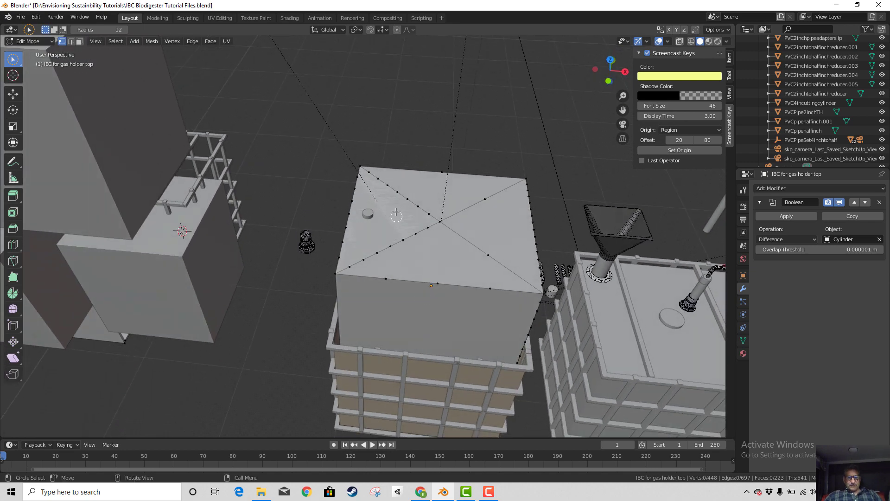
pyautogui.scroll(2, 399, 251)
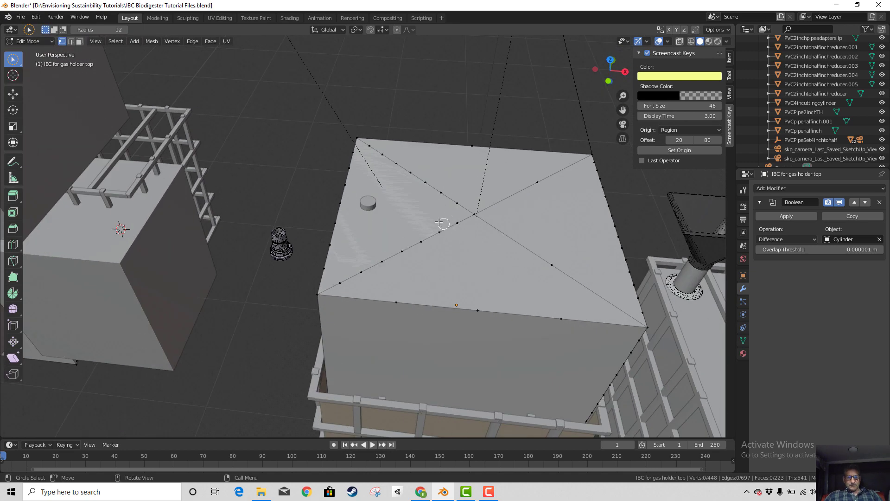
pyautogui.click(457, 204)
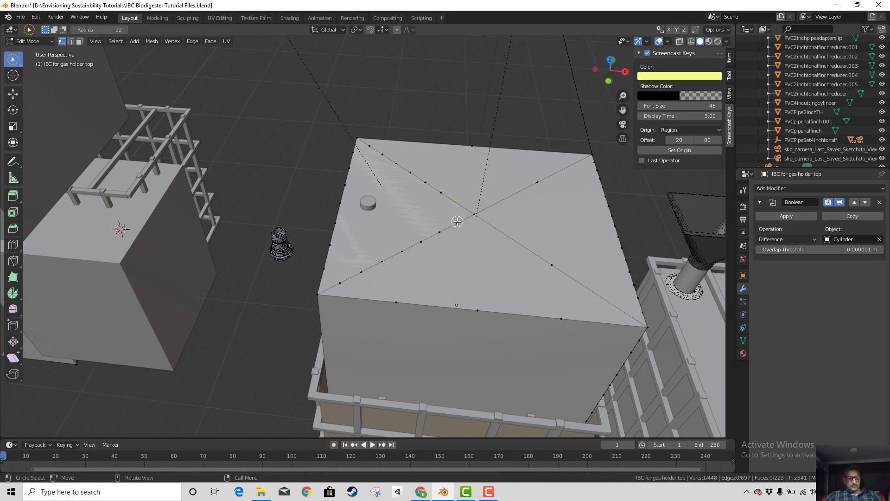
pyautogui.click(441, 193)
pyautogui.click(456, 223)
pyautogui.click(441, 231)
pyautogui.rightClick(438, 208)
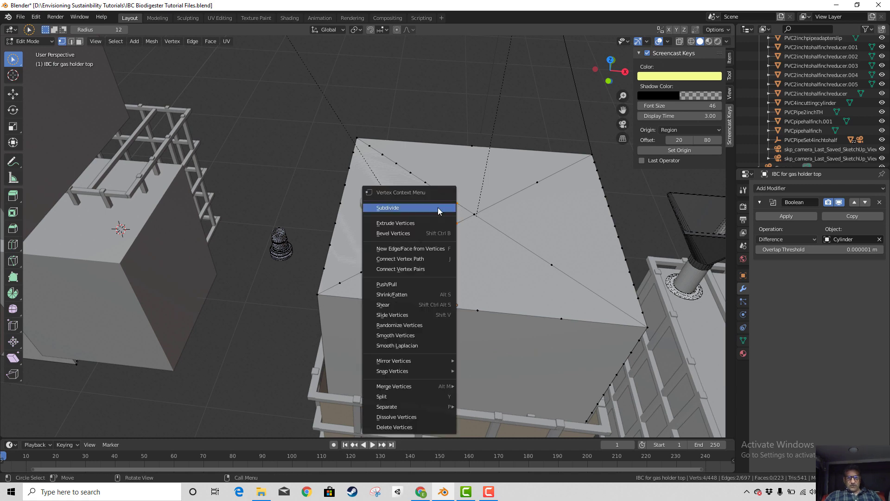
pyautogui.click(419, 250)
# - Join the next two pairs of opposite diagonal vertices, working from the centre towards the cylinder, with new edges
pyautogui.click(474, 213)
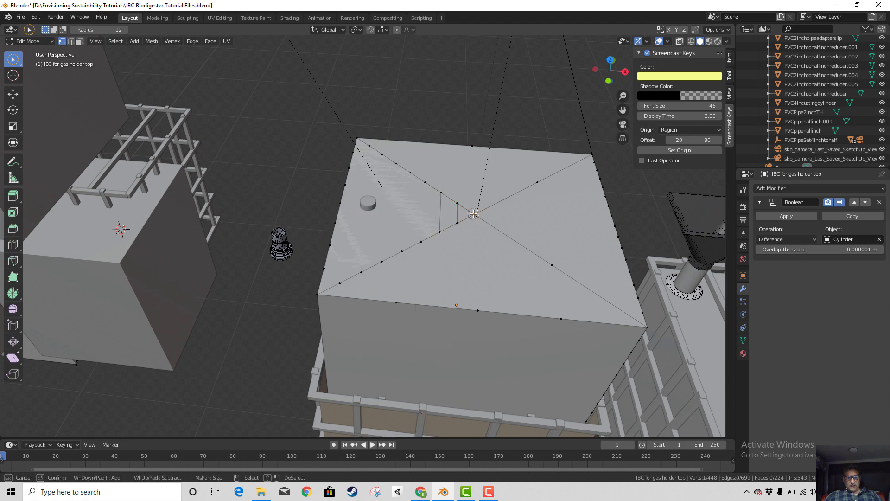
pyautogui.click(426, 182)
pyautogui.rightClick(424, 214)
pyautogui.click(423, 213)
pyautogui.rightClick(403, 212)
pyautogui.click(403, 211)
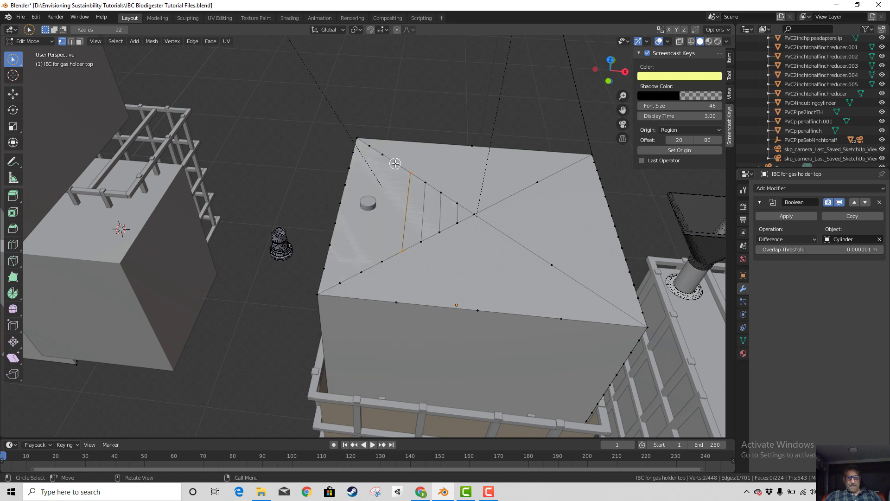
# - Add new edges between the two following pairs of opposite diagonal vertices, running past the cylinder
pyautogui.rightClick(392, 225)
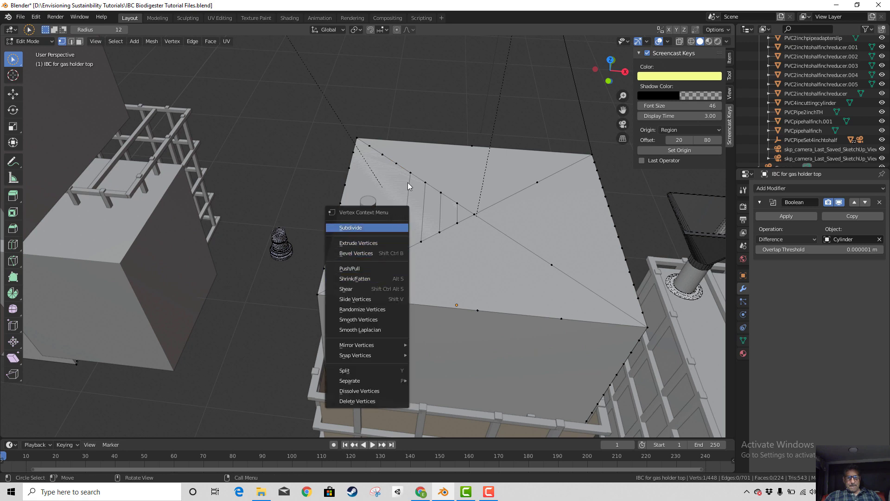
pyautogui.click(397, 163)
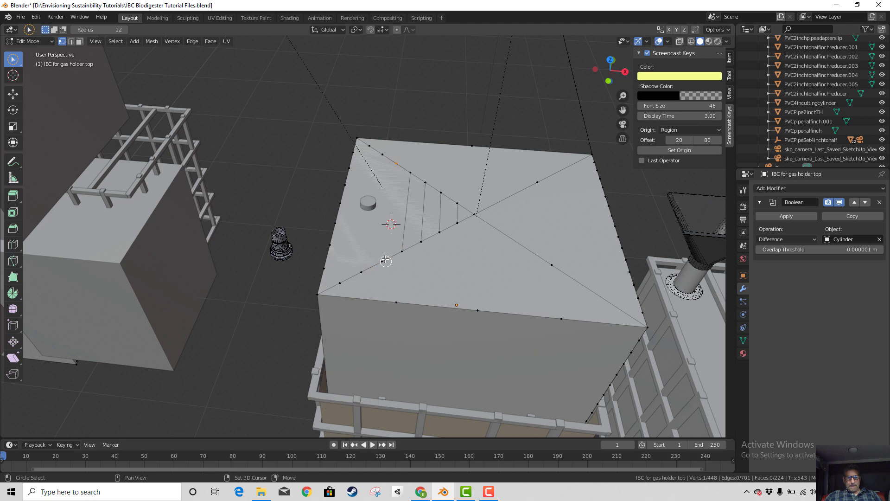
pyautogui.rightClick(388, 221)
pyautogui.click(388, 223)
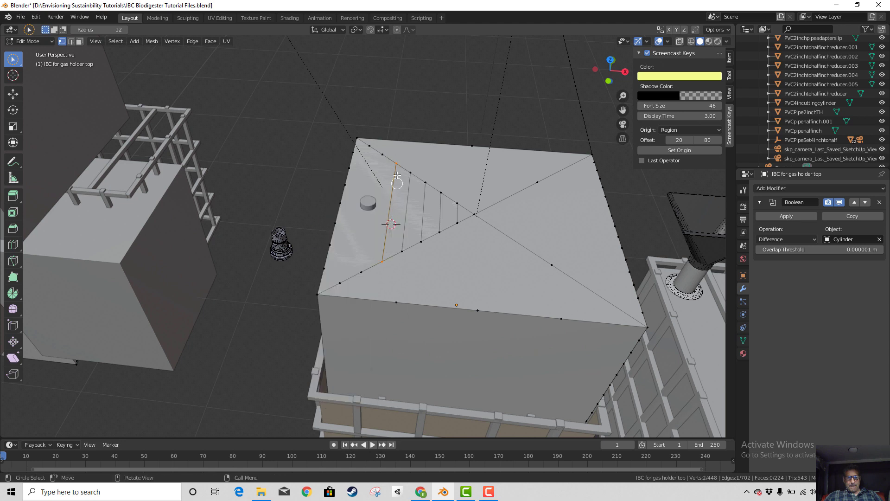
pyautogui.click(381, 156)
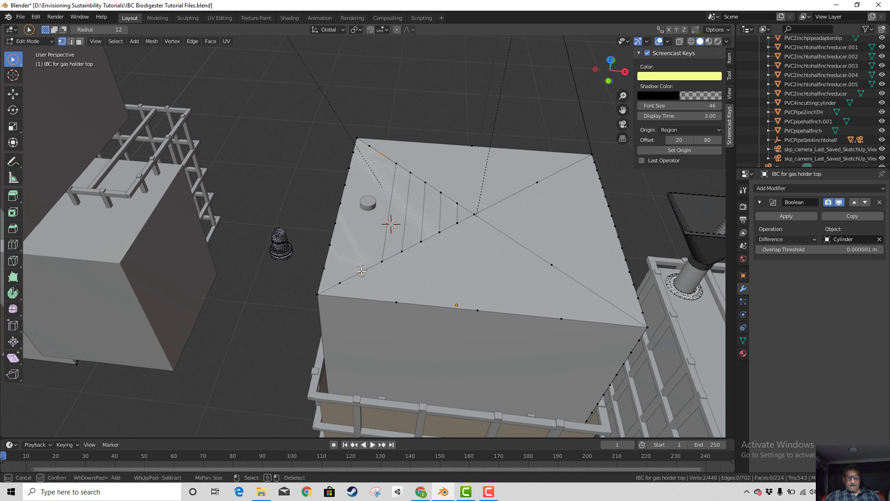
pyautogui.rightClick(370, 230)
pyautogui.click(372, 231)
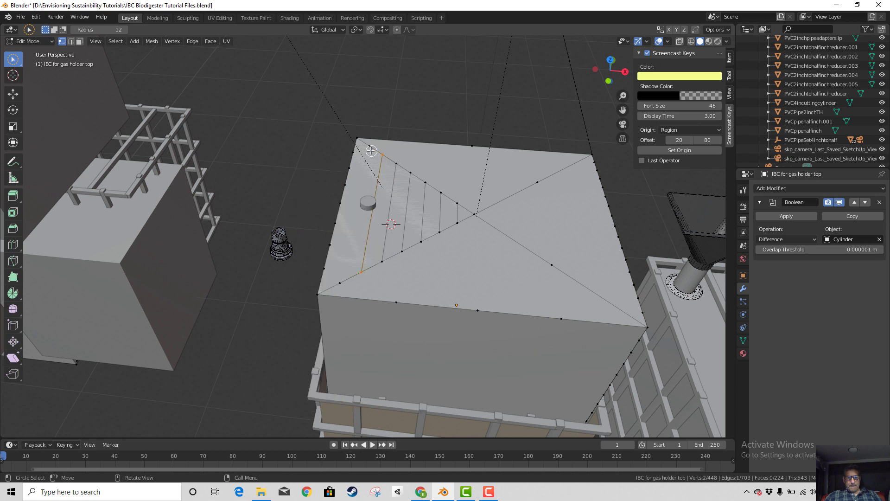
# - Connect the outermost pair of diagonal vertices with an edge and link the corner's nearest side vertex to the adjacent diagonal vertex
pyautogui.click(370, 147)
pyautogui.keyDown('shift'); pyautogui.click(338, 284); pyautogui.keyUp('shift')
pyautogui.rightClick(357, 241)
pyautogui.click(357, 240)
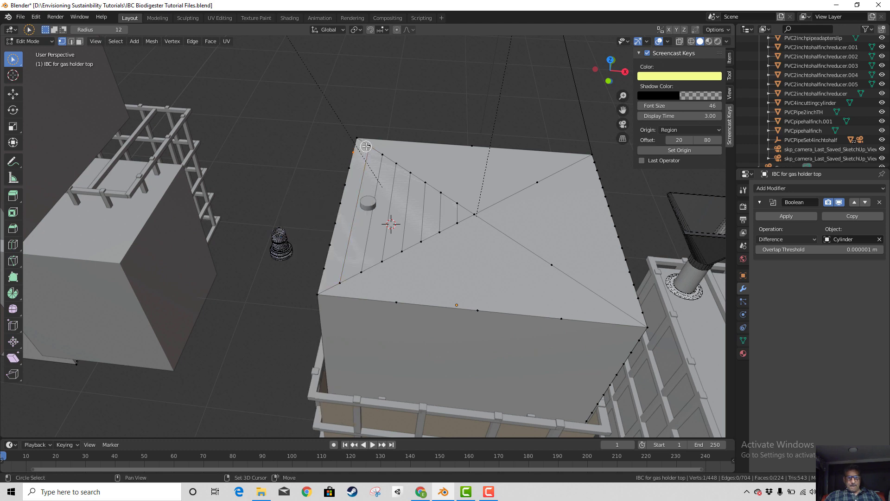
pyautogui.rightClick(360, 148)
pyautogui.click(359, 148)
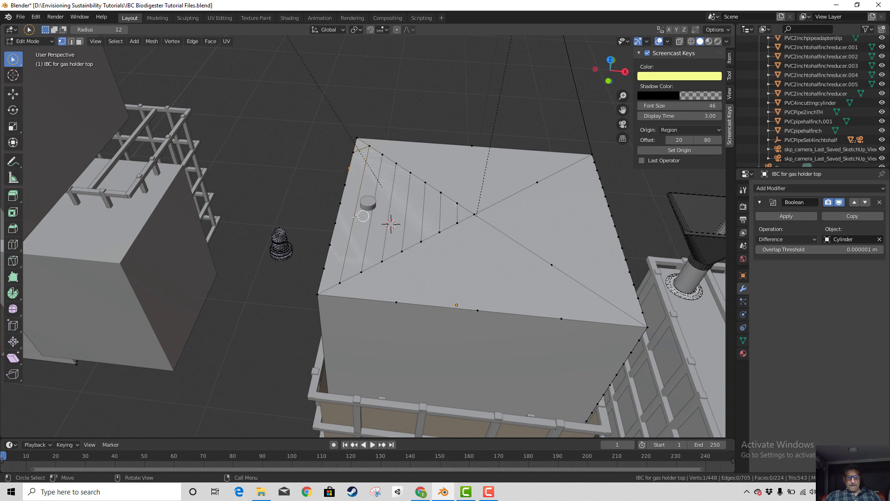
# - Connect the next three side-edge vertices to the diagonal vertex nearest the far corner with new edges
pyautogui.keyDown('shift'); pyautogui.click(372, 146); pyautogui.keyUp('shift')
pyautogui.rightClick(359, 166)
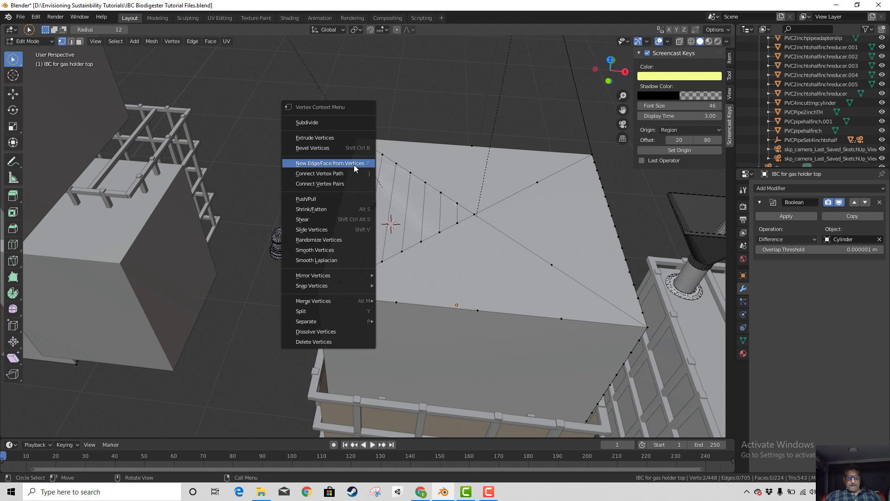
pyautogui.click(356, 165)
pyautogui.click(348, 183)
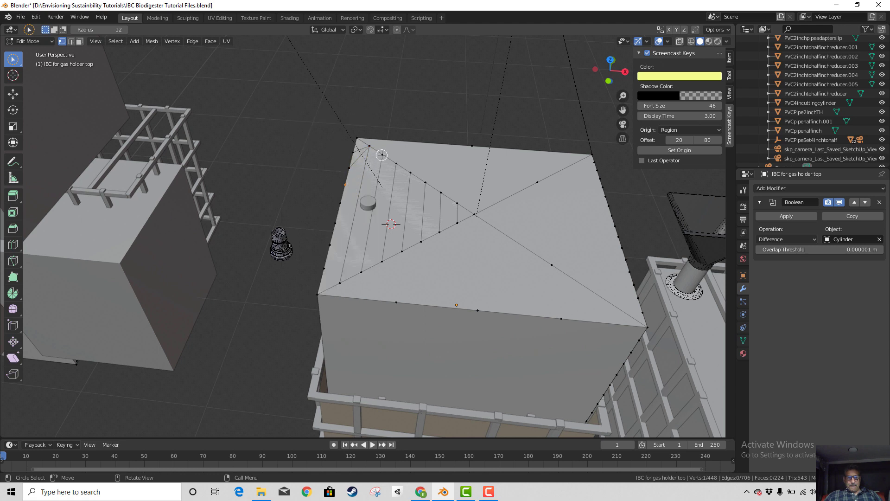
pyautogui.keyDown('shift'); pyautogui.click(371, 148); pyautogui.keyUp('shift')
pyautogui.rightClick(355, 184)
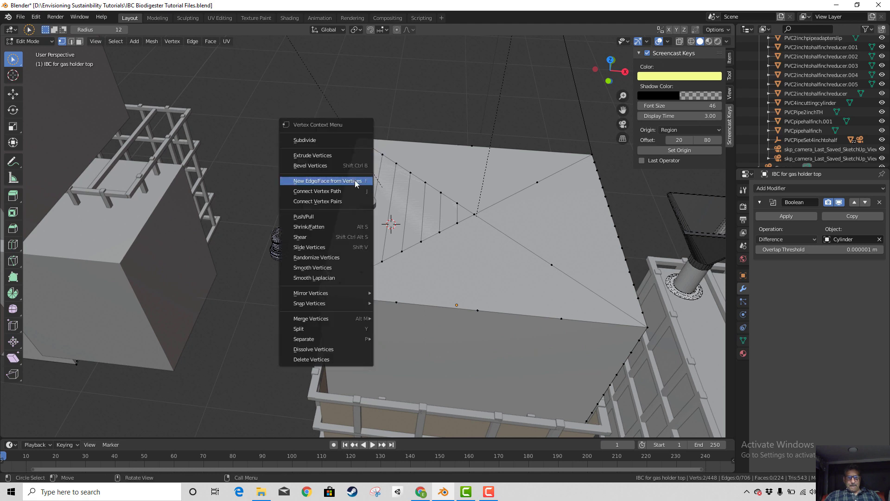
pyautogui.click(353, 181)
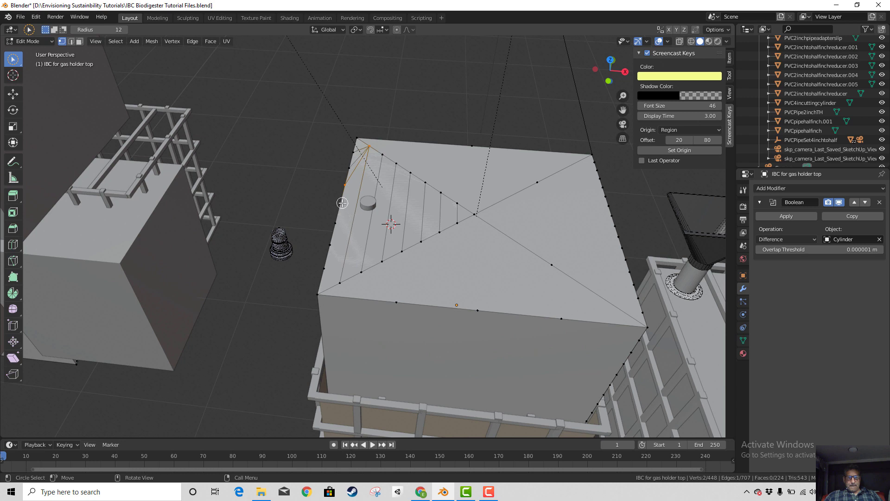
pyautogui.click(343, 203)
pyautogui.keyDown('shift'); pyautogui.click(373, 148); pyautogui.keyUp('shift')
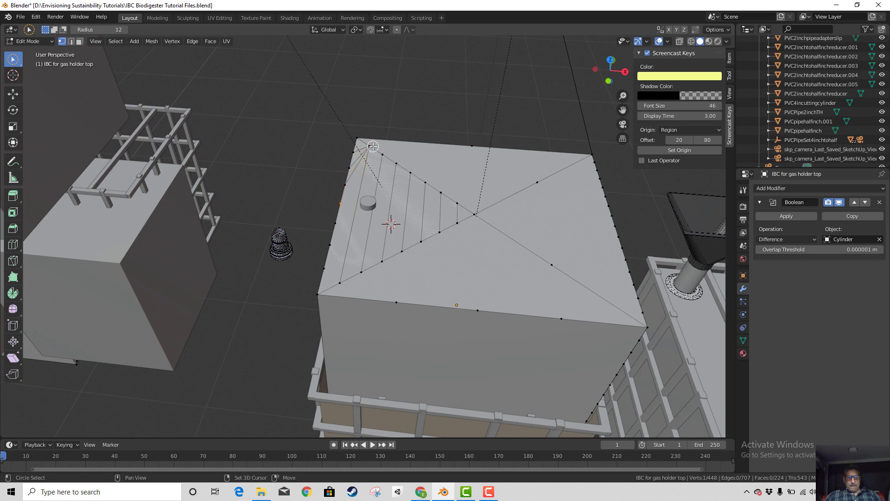
pyautogui.rightClick(353, 190)
pyautogui.click(347, 194)
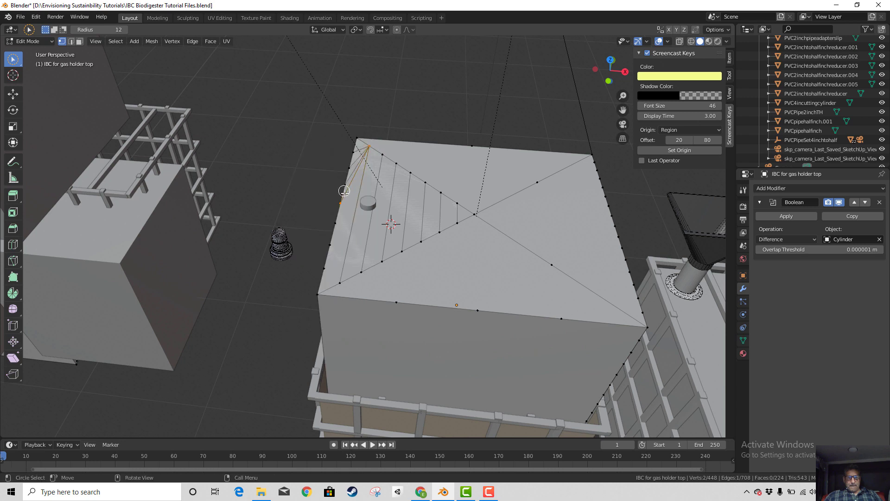
# - Join the remaining three side-edge vertices to the diagonal vertex nearest the front corner with new edges
pyautogui.click(338, 223)
pyautogui.rightClick(342, 247)
pyautogui.click(341, 243)
pyautogui.click(331, 245)
pyautogui.keyDown('shift'); pyautogui.click(341, 283); pyautogui.keyUp('shift')
pyautogui.rightClick(334, 258)
pyautogui.click(334, 258)
pyautogui.keyDown('shift'); pyautogui.click(340, 282); pyautogui.keyUp('shift')
pyautogui.rightClick(329, 274)
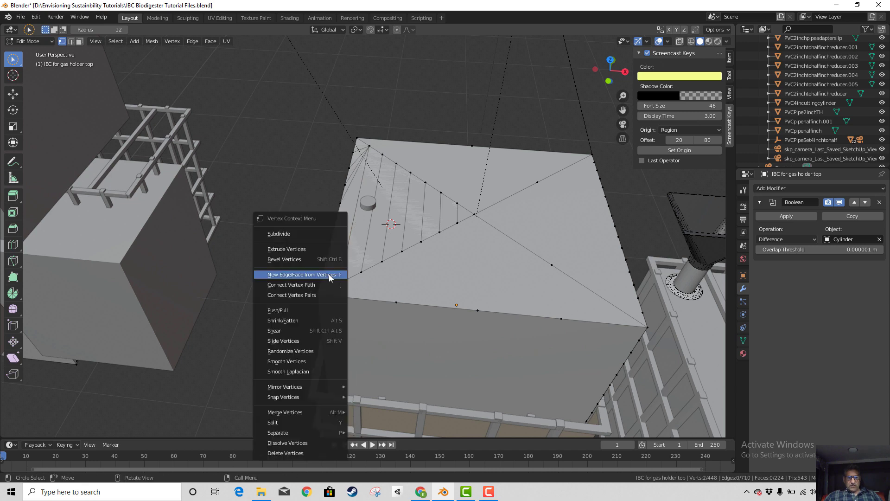
pyautogui.click(330, 274)
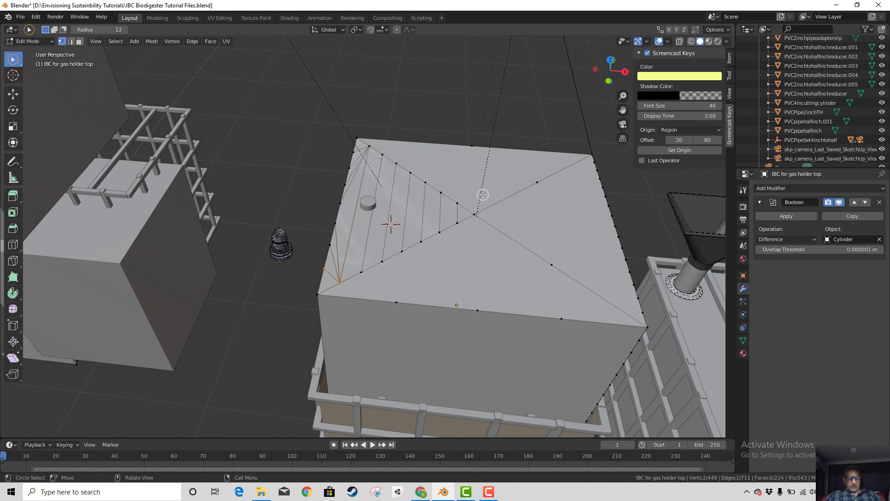
# - Return to Object Mode and try to apply the gas holder top's Boolean modifier
pyautogui.press('Tab')
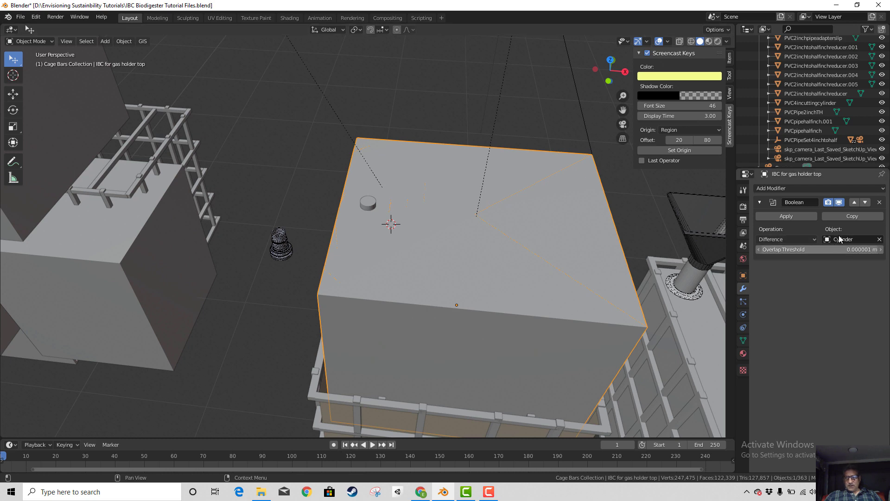
pyautogui.click(791, 217)
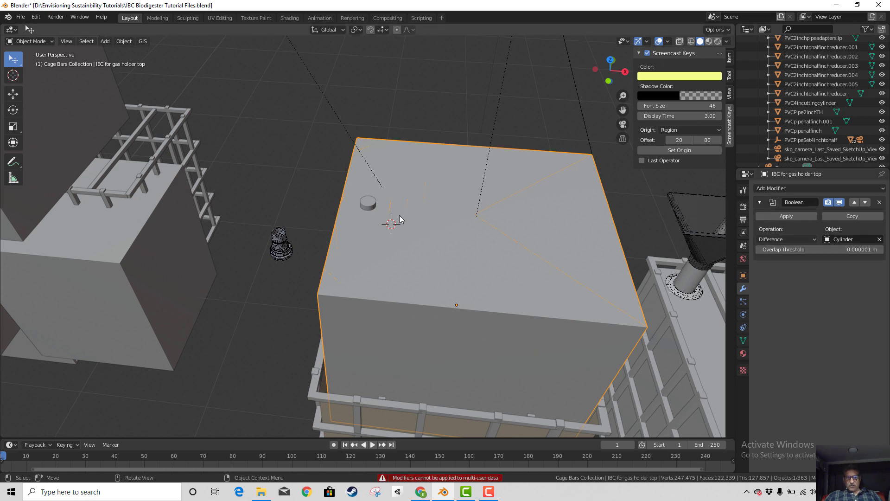
# - Select the cutting cylinder and raise it slightly along the Z axis so it protrudes further above the holder's top
pyautogui.click(368, 205)
pyautogui.moveTo(409, 254); pyautogui.dragTo(382, 196, button='middle')
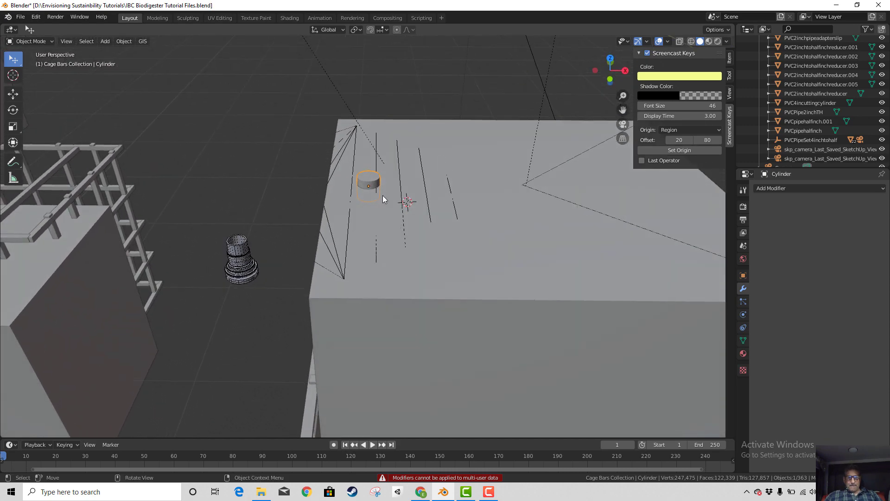
pyautogui.press('g')
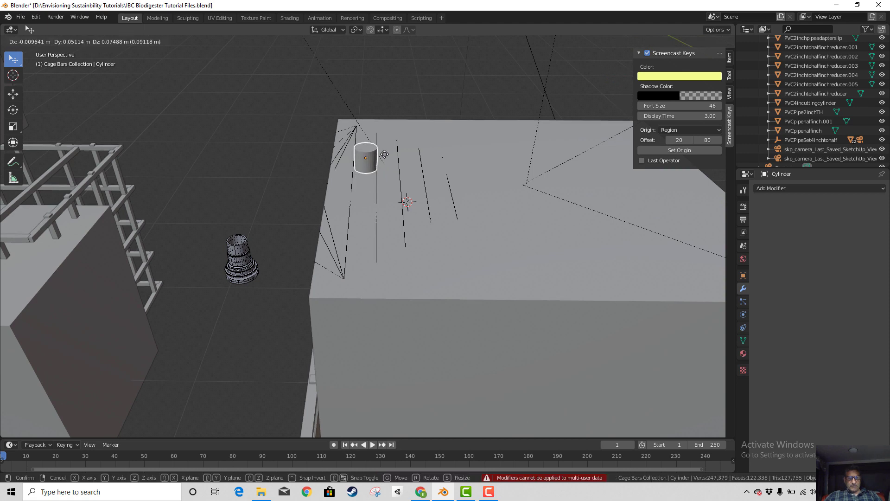
pyautogui.rightClick(385, 153)
pyautogui.moveTo(396, 210); pyautogui.dragTo(397, 189, button='middle')
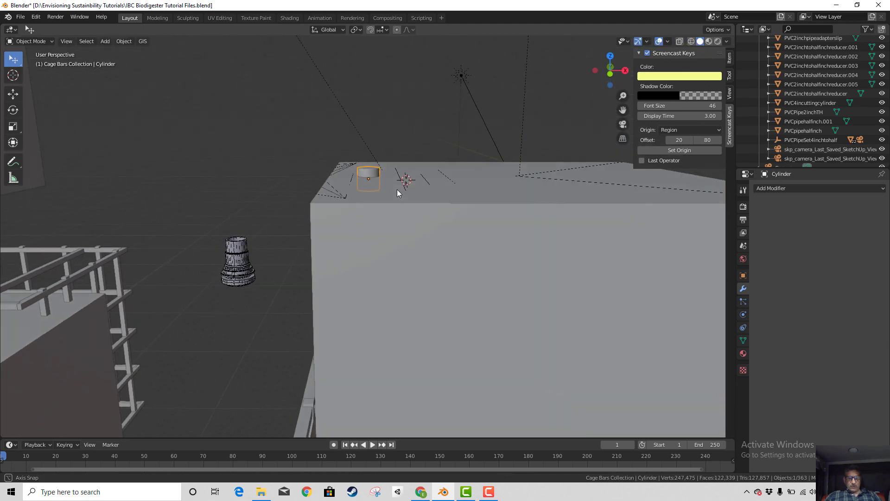
pyautogui.press('g')
pyautogui.press('z')
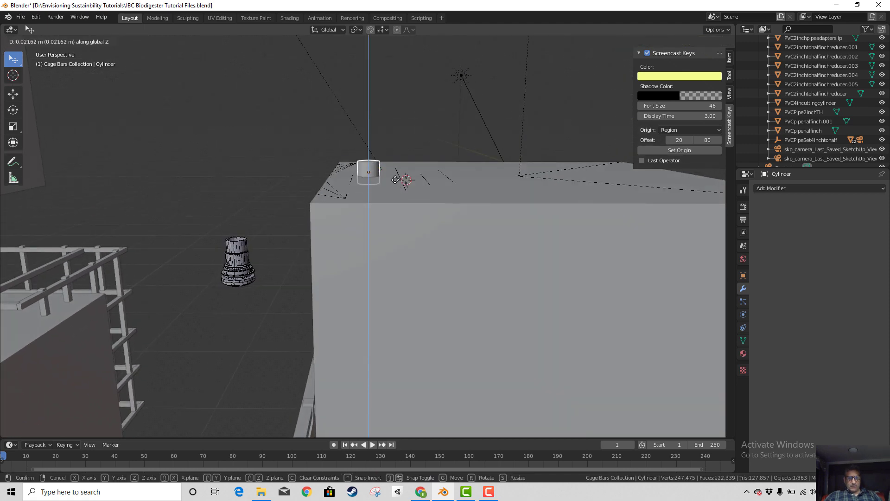
pyautogui.click(394, 178)
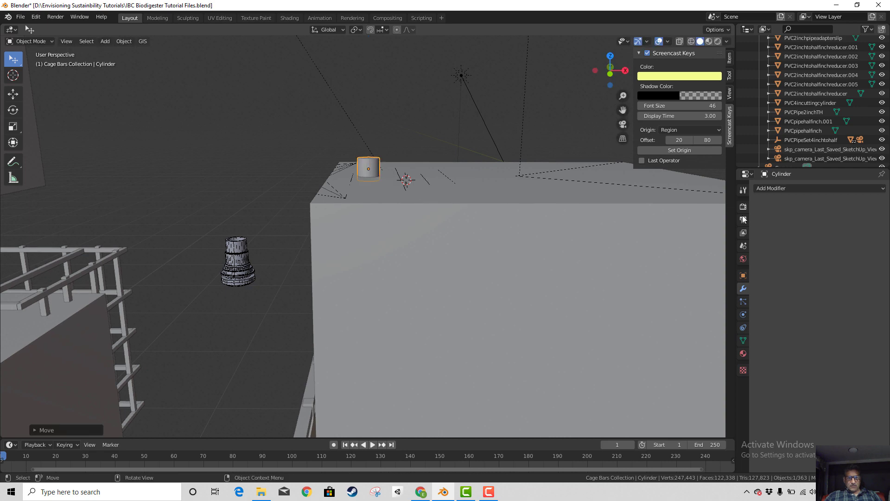
# - Reassign Cylinder as the gas holder top's Boolean object and try again to apply the modifier
pyautogui.click(475, 228)
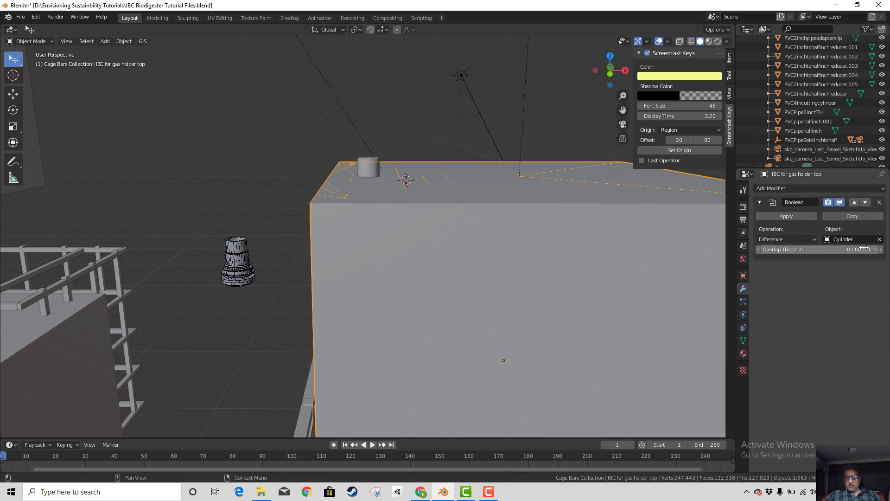
pyautogui.click(780, 217)
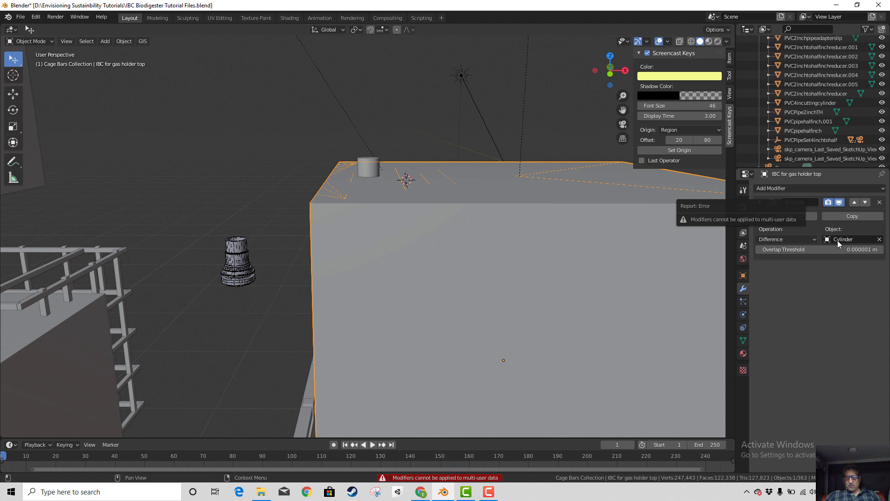
pyautogui.click(879, 239)
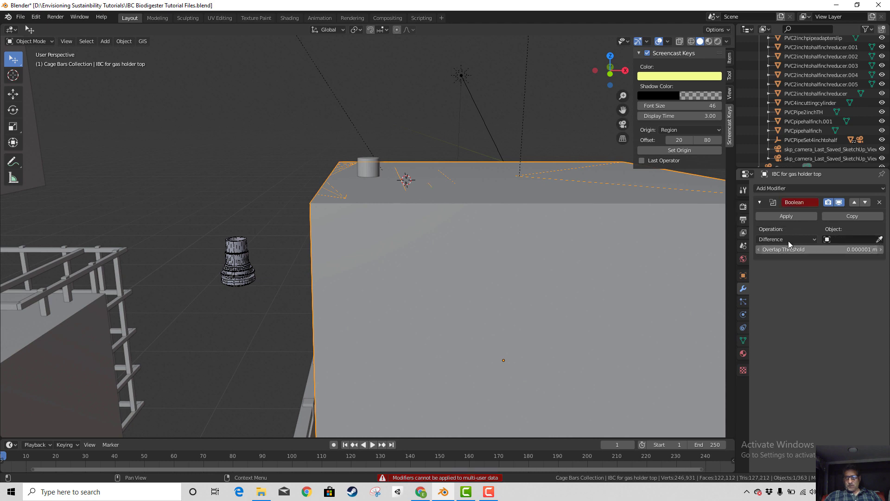
pyautogui.click(880, 239)
pyautogui.click(369, 167)
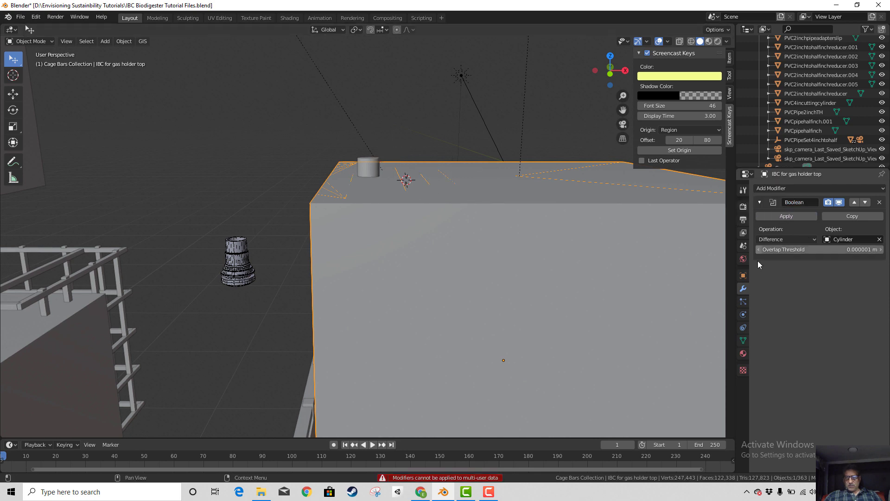
pyautogui.click(771, 217)
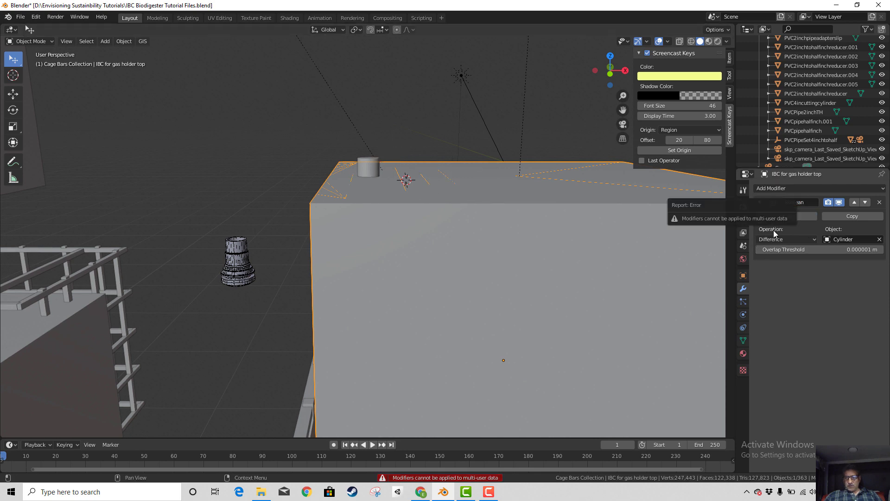
# - Move the cutting cylinder off the gas holder top into the empty space beside the box
pyautogui.moveTo(418, 251)
pyautogui.mouseDown(button='middle')
pyautogui.moveTo(424, 296)
pyautogui.moveTo(378, 269)
pyautogui.moveTo(420, 251)
pyautogui.moveTo(414, 246)
pyautogui.mouseUp(button='middle')
pyautogui.click(379, 165)
pyautogui.moveTo(379, 166); pyautogui.dragTo(383, 276, button='middle')
pyautogui.moveTo(386, 275); pyautogui.dragTo(388, 275, button='middle')
pyautogui.press('g')
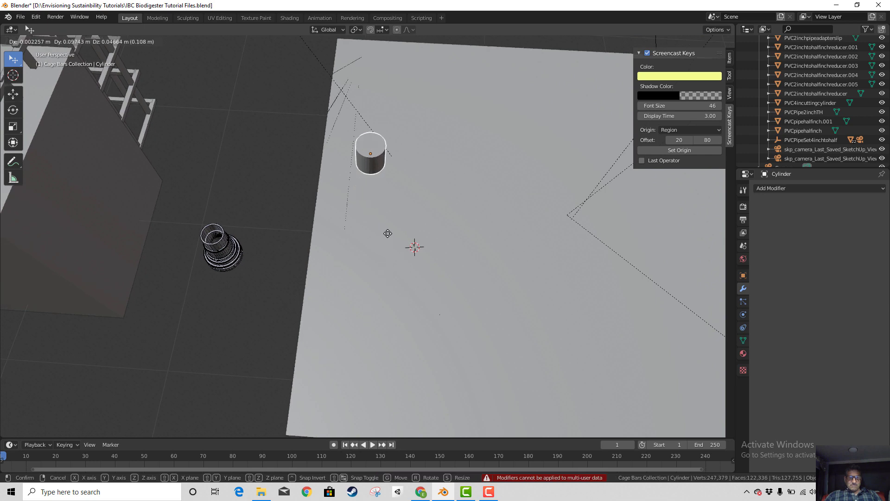
pyautogui.rightClick(269, 260)
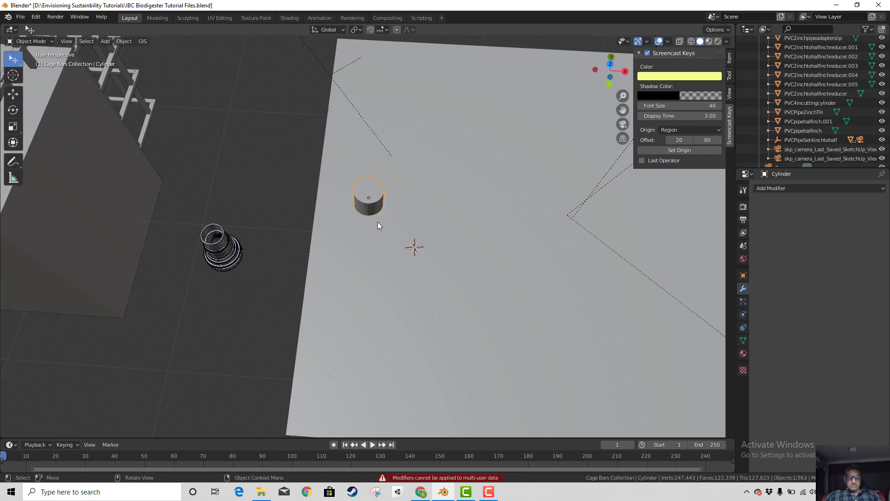
pyautogui.press('g')
pyautogui.click(279, 201)
# - Remove the Boolean modifier from the gas holder top
pyautogui.click(412, 241)
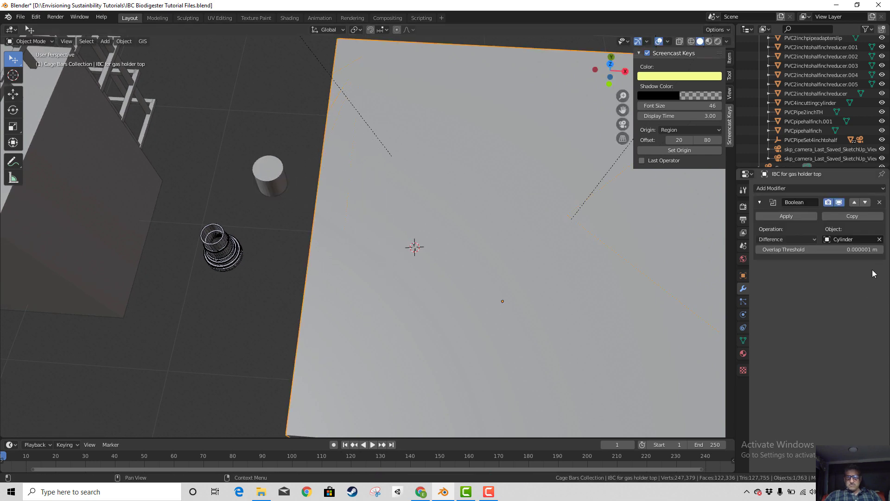
pyautogui.click(879, 203)
pyautogui.moveTo(517, 317); pyautogui.dragTo(556, 308, button='middle')
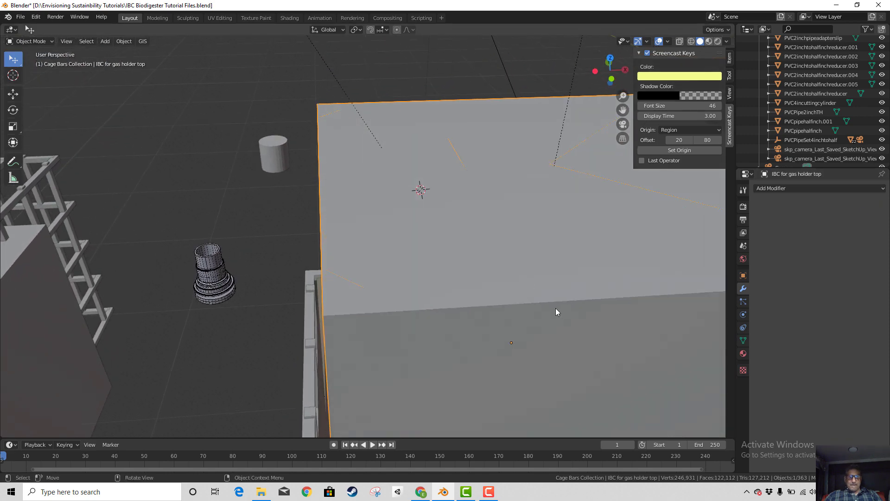
# - In the holder top's mesh, box-select the divided triangular section and try to fill its vertices with faces, then clear the selection
pyautogui.click(280, 161)
pyautogui.click(408, 234)
pyautogui.press('Tab')
pyautogui.moveTo(447, 280); pyautogui.dragTo(389, 197, button='middle')
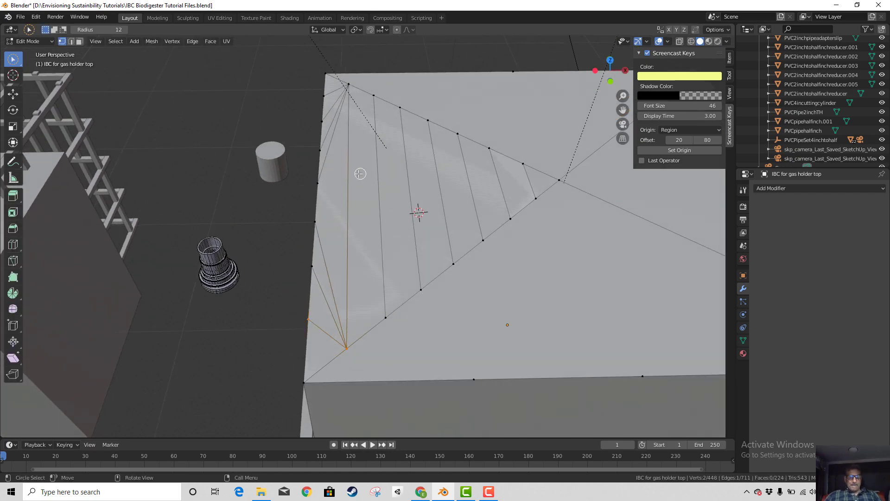
pyautogui.moveTo(385, 196); pyautogui.dragTo(384, 226, button='middle')
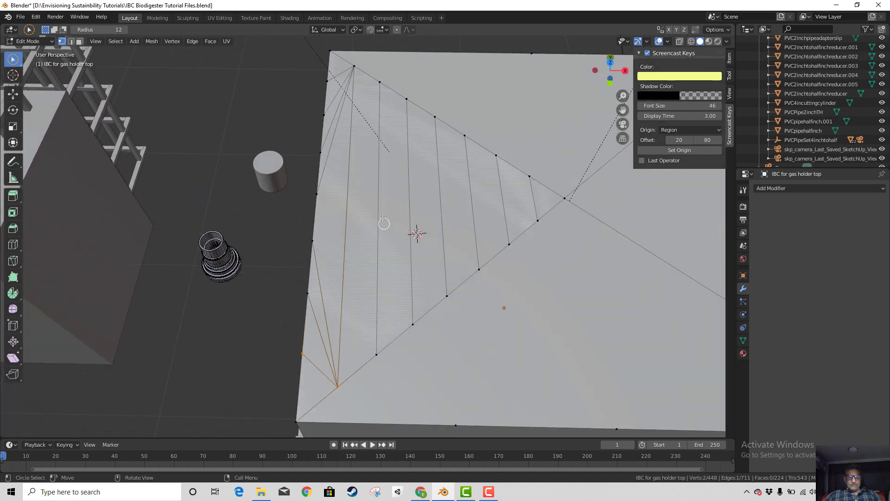
pyautogui.scroll(1, 412, 244)
pyautogui.scroll(-1, 418, 237)
pyautogui.press('b')
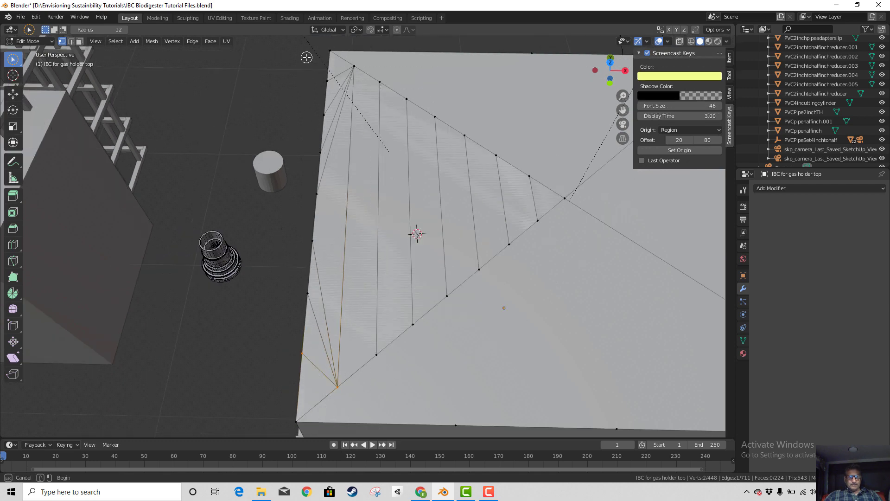
pyautogui.moveTo(302, 57); pyautogui.dragTo(583, 395)
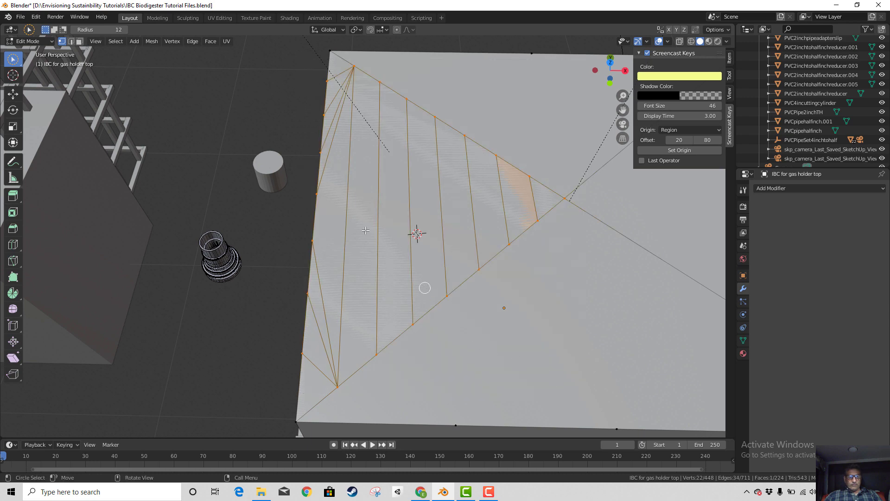
pyautogui.press('f')
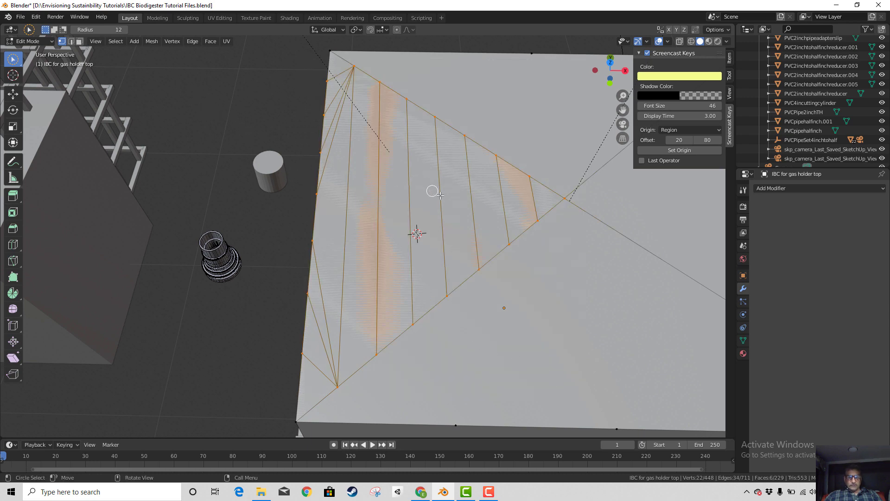
pyautogui.press('f')
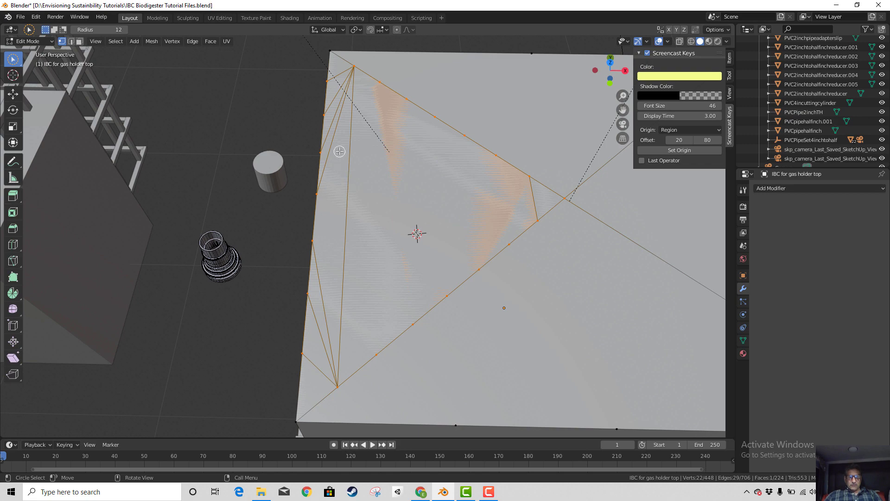
pyautogui.hotkey('alt', 'a')
# - Undo the face fills and the removal of the gas holder top's Boolean modifier
pyautogui.moveTo(364, 207); pyautogui.dragTo(367, 162, button='middle')
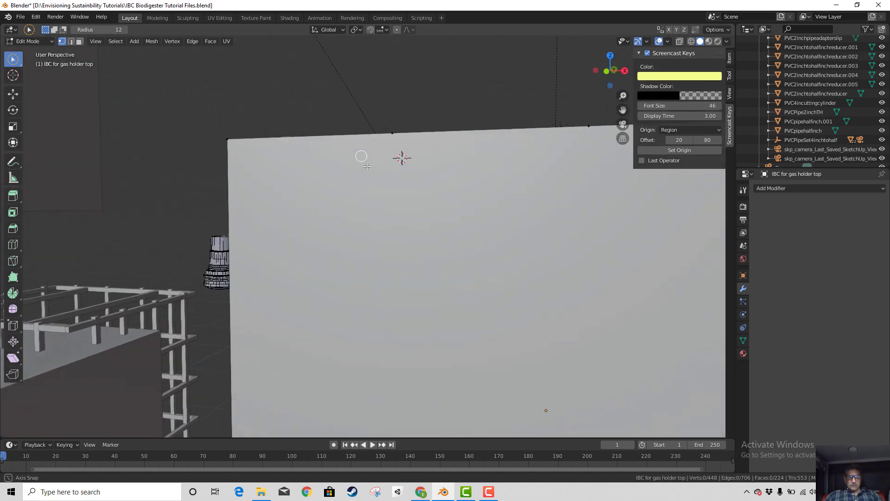
pyautogui.scroll(-7, 371, 181)
pyautogui.moveTo(416, 250); pyautogui.dragTo(389, 263, button='middle')
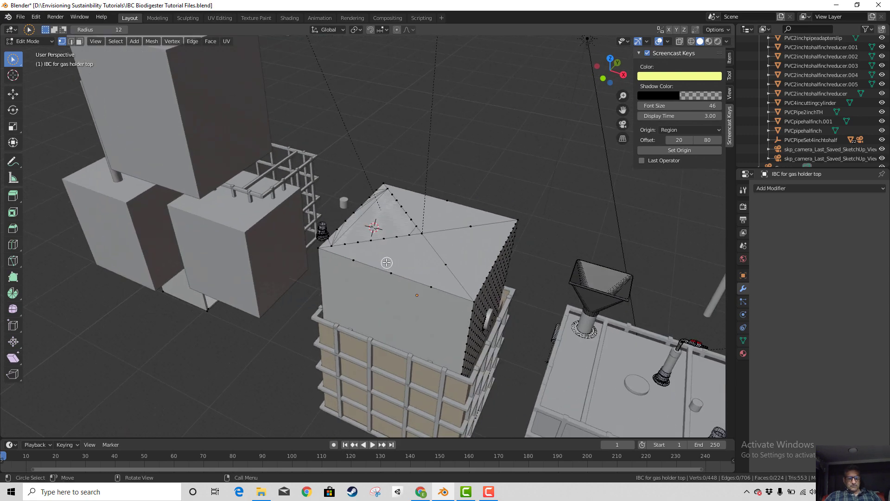
pyautogui.hotkey('ctrl', 'z')
pyautogui.hotkey('ctrl', 'z')
pyautogui.hotkey('ctrl', 'z')
pyautogui.hotkey('ctrl', 'z')
pyautogui.hotkey('ctrl', 'z')
pyautogui.hotkey('ctrl', 'z')
pyautogui.hotkey('ctrl', 'z')
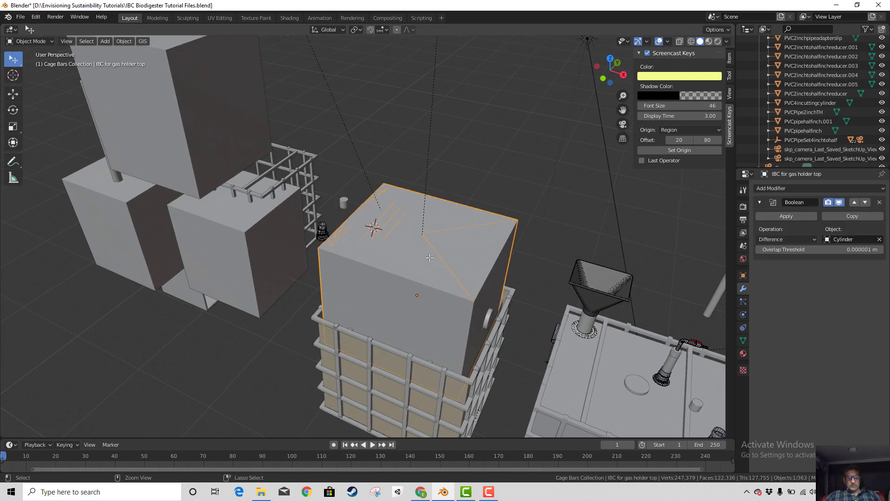
# - Undo the cylinder's moves and the most recently added corner edge, and leave the gas holder top in Object Mode
pyautogui.hotkey('ctrl', 'shift', 'z')
pyautogui.press('Tab')
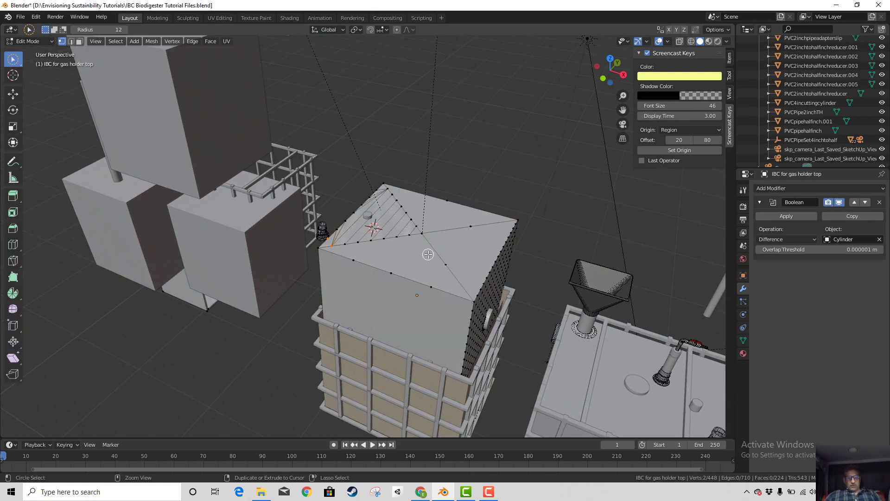
pyautogui.hotkey('ctrl', 'z')
pyautogui.hotkey('ctrl', 'z')
pyautogui.hotkey('ctrl', 'z')
pyautogui.press('Tab')
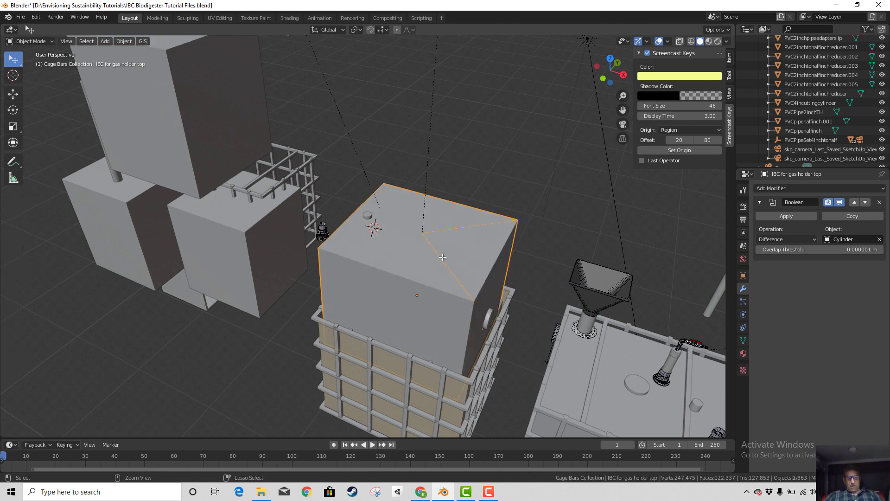
# - Enter Edit Mode on the mesh of the IBC for gas holder top after briefly checking the cylinder's mesh
pyautogui.moveTo(414, 268); pyautogui.dragTo(431, 273, button='middle')
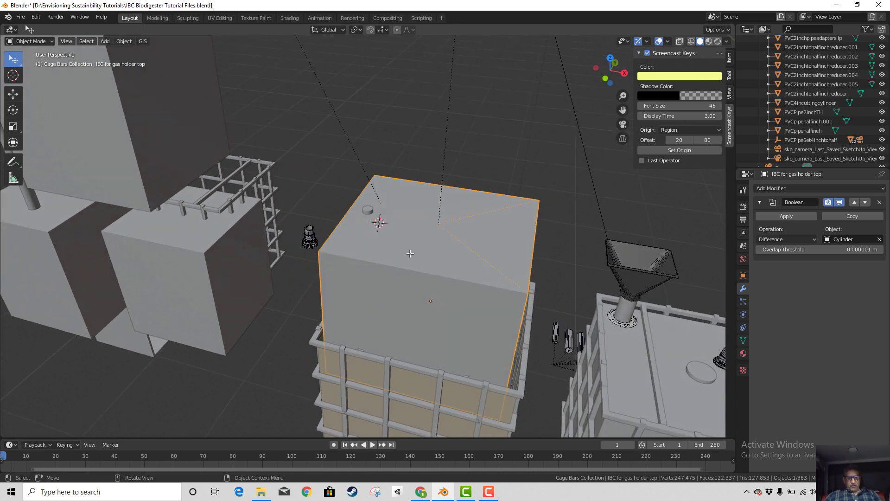
pyautogui.scroll(2, 410, 253)
pyautogui.click(368, 198)
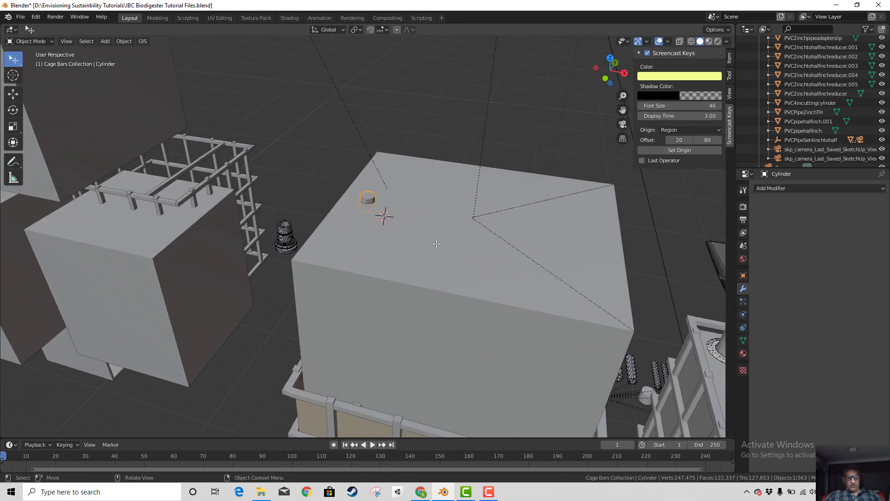
pyautogui.moveTo(436, 244); pyautogui.dragTo(434, 242, button='middle')
pyautogui.press('Tab')
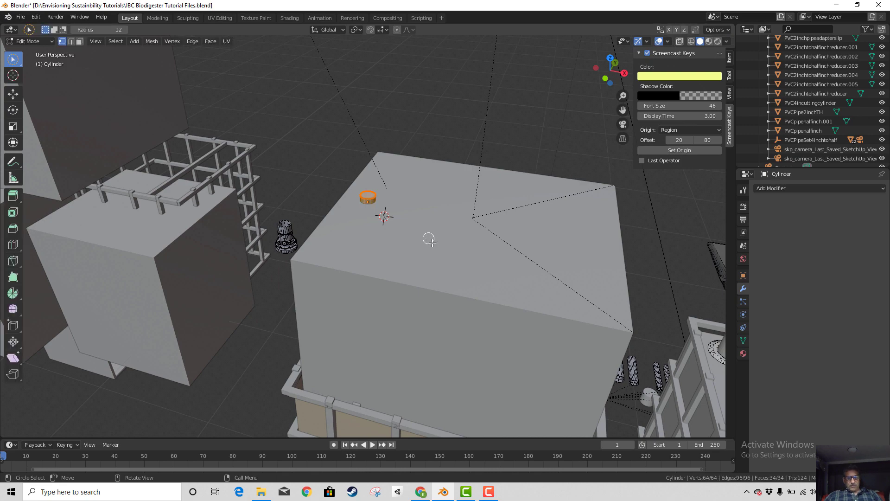
pyautogui.press('Tab')
pyautogui.click(421, 230)
pyautogui.press('Tab')
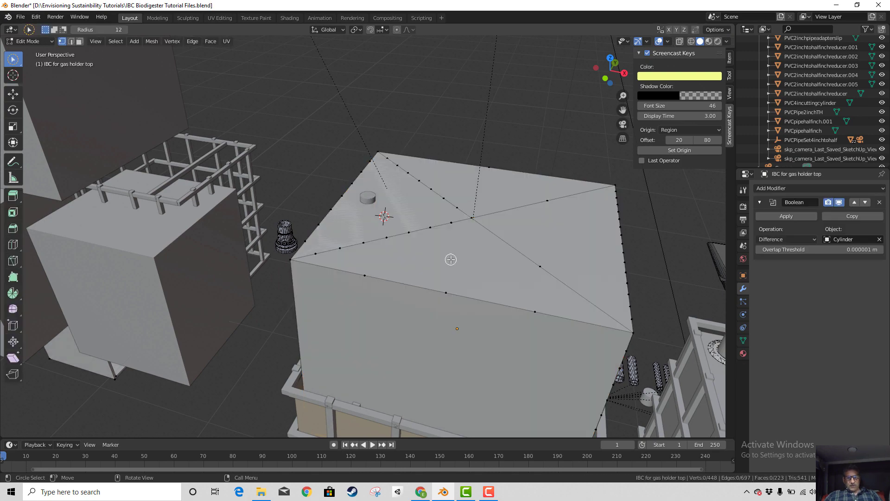
# - Circle-select the vertices along the top face's diagonal from the back corner near the cylinder and delete them
pyautogui.moveTo(450, 259)
pyautogui.mouseDown(button='middle')
pyautogui.moveTo(455, 273)
pyautogui.moveTo(447, 264)
pyautogui.mouseUp(button='middle')
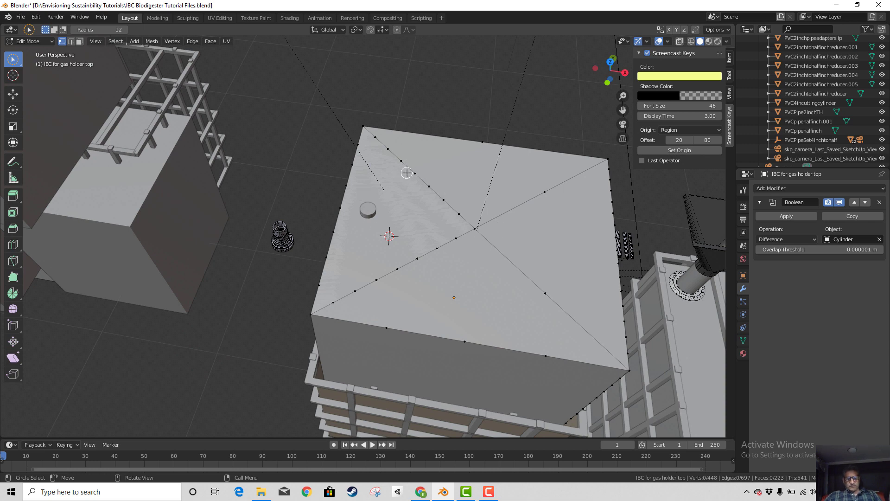
pyautogui.press('c')
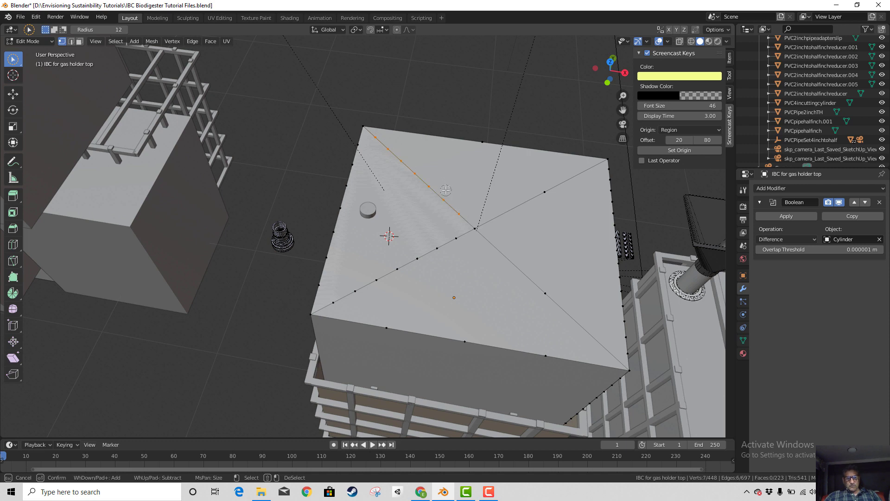
pyautogui.rightClick(446, 189)
pyautogui.press('x')
pyautogui.click(444, 184)
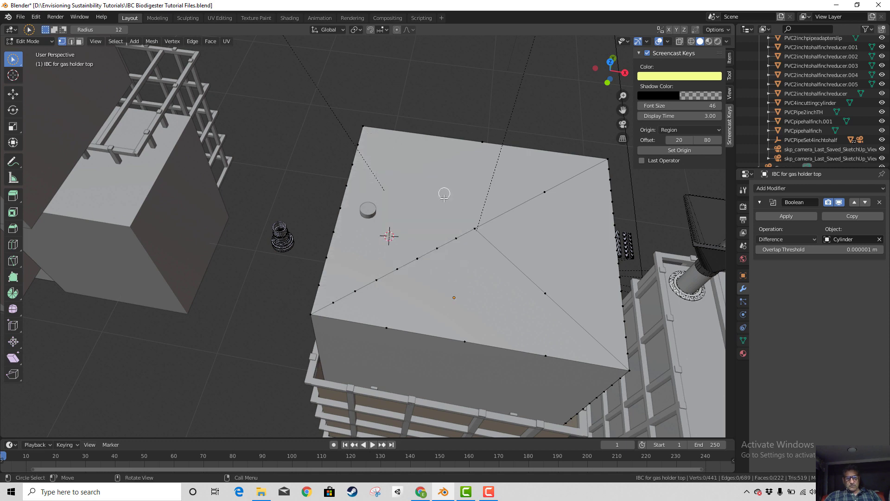
# - Circle-select the vertices of the diagonal from the front corner nearest the cylinder through the face's centre and delete these vertices
pyautogui.press('c')
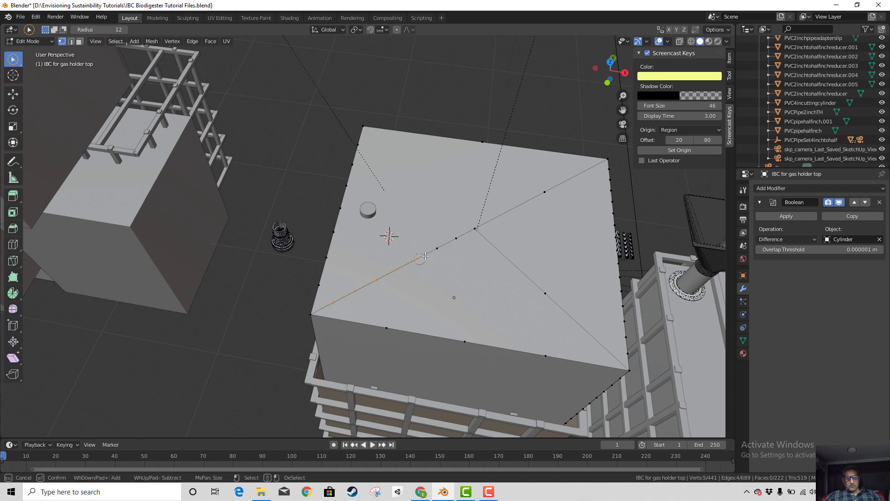
pyautogui.rightClick(475, 228)
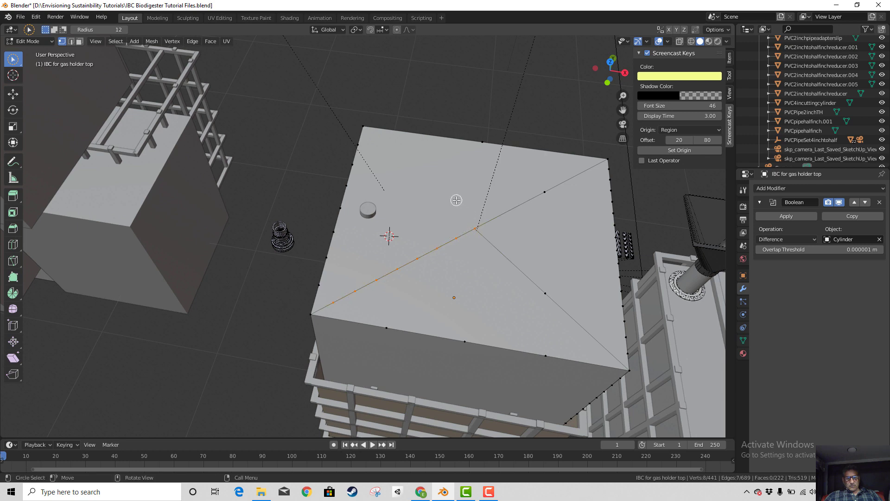
pyautogui.press('x')
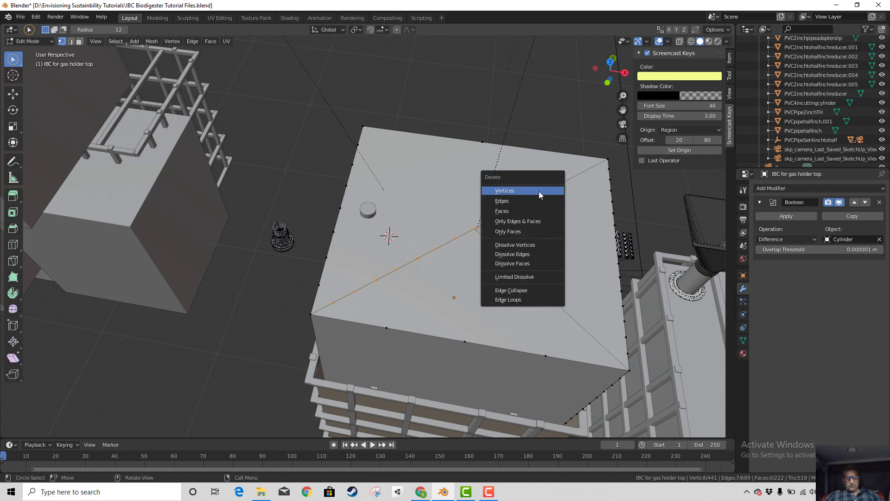
pyautogui.click(539, 191)
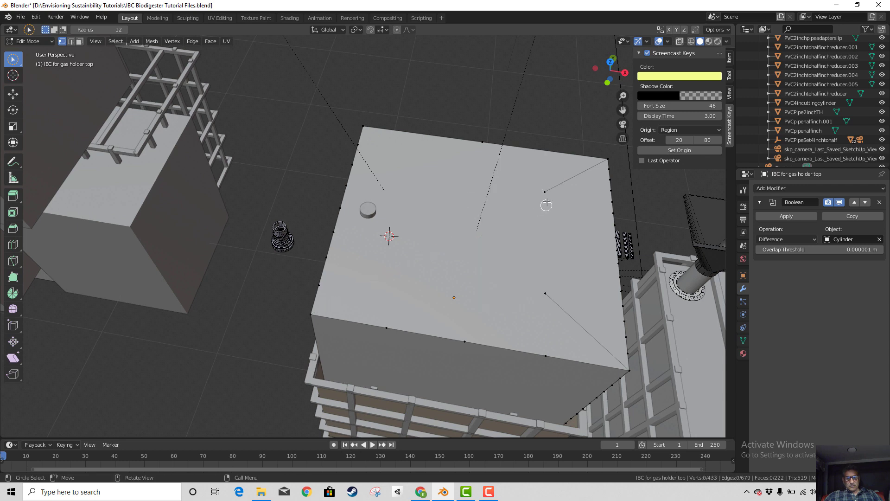
# - Delete the two remaining vertices inside the top face that end the diagonal edges from the far-side corners
pyautogui.click(544, 191)
pyautogui.press('x')
pyautogui.keyDown('shift'); pyautogui.click(545, 294); pyautogui.keyUp('shift')
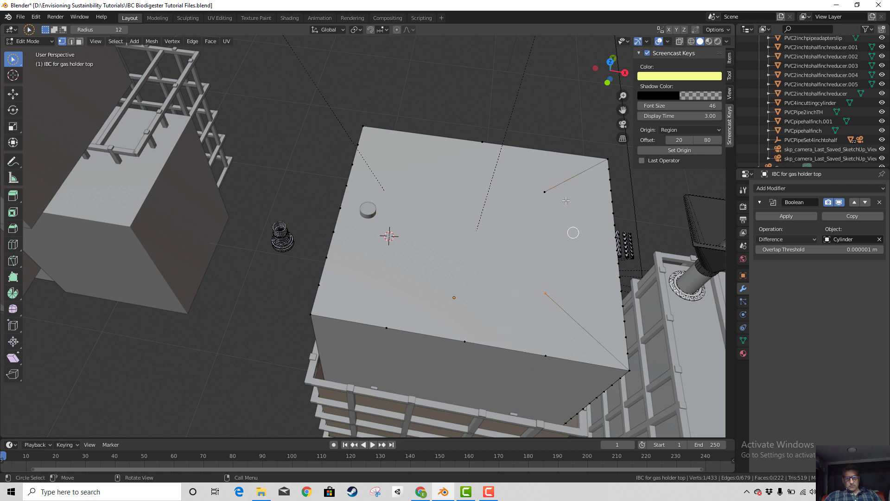
pyautogui.press('x')
pyautogui.click(548, 240)
# - Try deleting the three intermediate vertices along the top face's front edge, and undo the deletion
pyautogui.moveTo(547, 308); pyautogui.dragTo(538, 261, button='middle')
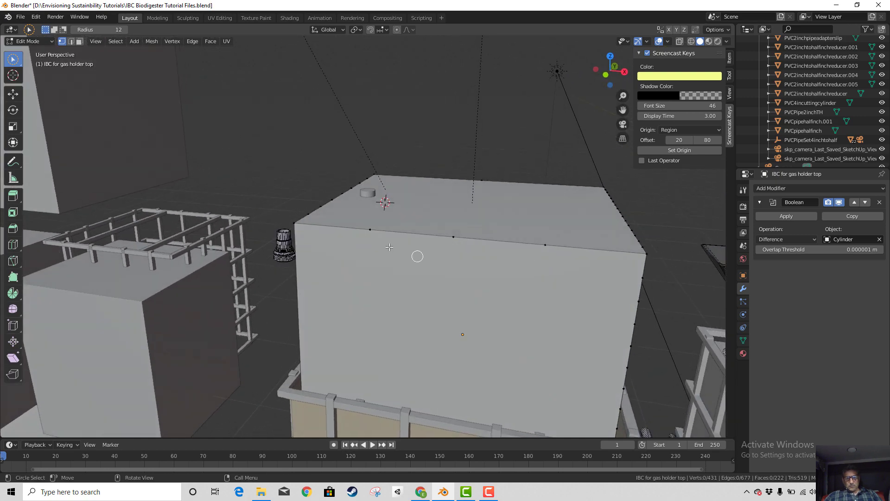
pyautogui.moveTo(365, 229); pyautogui.dragTo(478, 231)
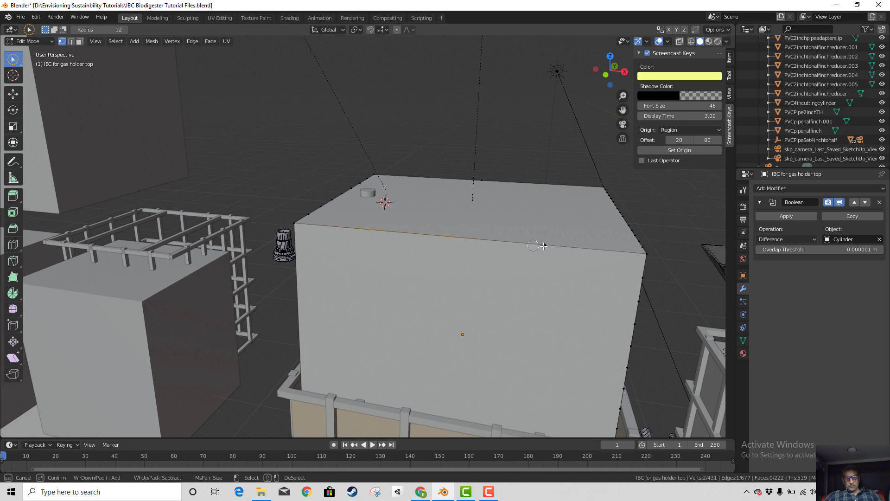
pyautogui.rightClick(528, 238)
pyautogui.press('x')
pyautogui.click(477, 195)
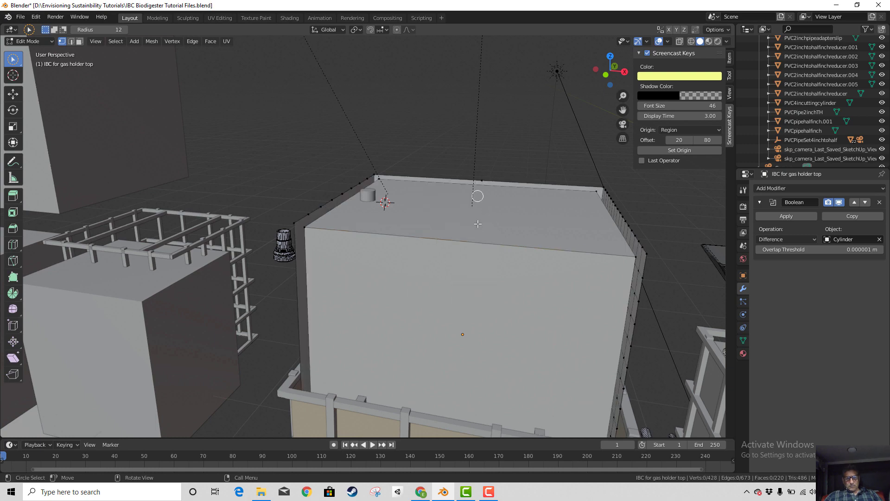
pyautogui.moveTo(481, 229); pyautogui.dragTo(507, 283, button='middle')
pyautogui.hotkey('ctrl', 'z')
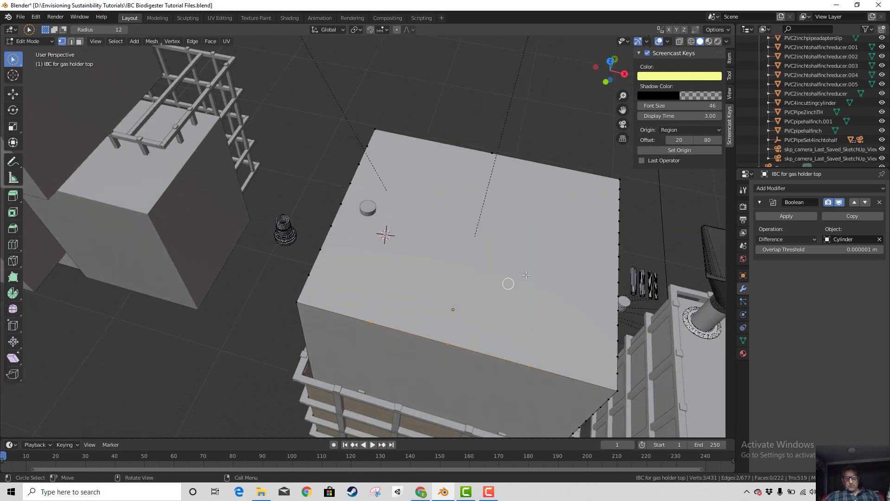
# - Clear the vertex selection, return to Object Mode, and try to apply the gas holder top's Boolean modifier
pyautogui.scroll(2, 520, 250)
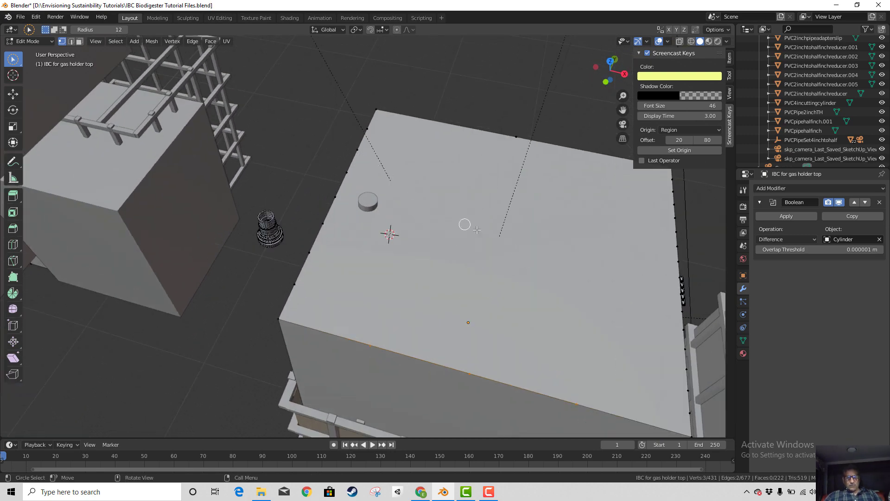
pyautogui.hotkey('alt', 'a')
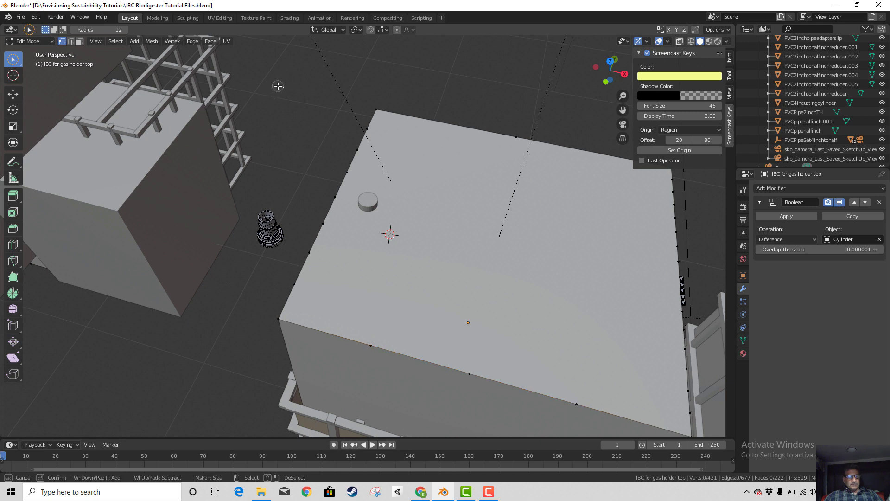
pyautogui.click(45, 42)
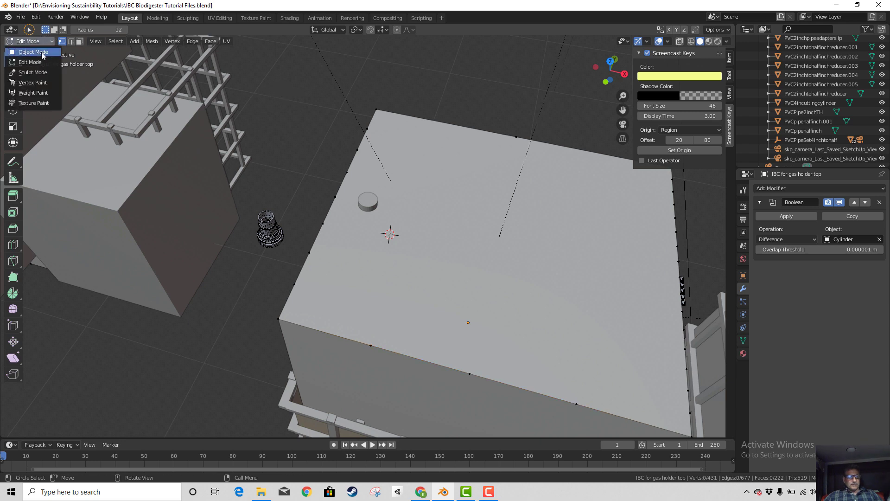
pyautogui.click(41, 52)
pyautogui.moveTo(466, 230); pyautogui.dragTo(485, 217, button='middle')
pyautogui.click(780, 213)
# - Examine the cylinder, the gas holder top and the detached slab above them from several angles
pyautogui.click(368, 186)
pyautogui.moveTo(403, 234); pyautogui.dragTo(439, 232, button='middle')
pyautogui.moveTo(490, 221); pyautogui.dragTo(515, 248, button='middle')
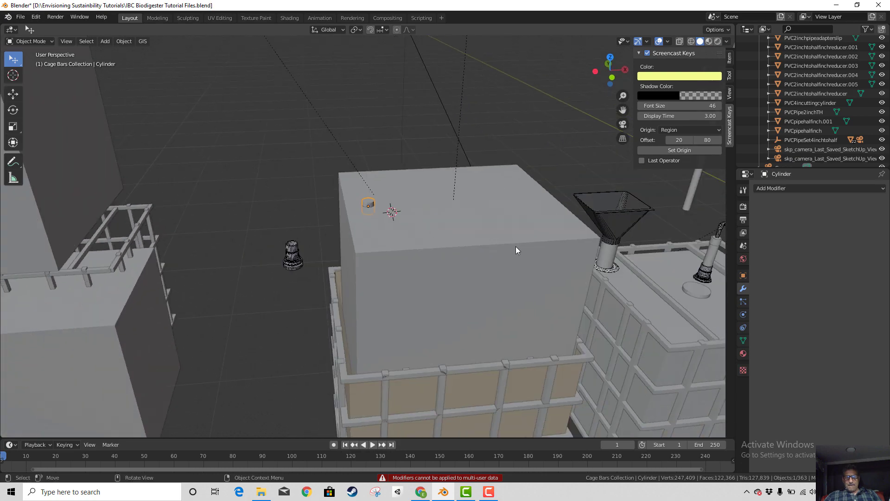
pyautogui.moveTo(510, 280); pyautogui.dragTo(481, 269, button='middle')
pyautogui.click(466, 273)
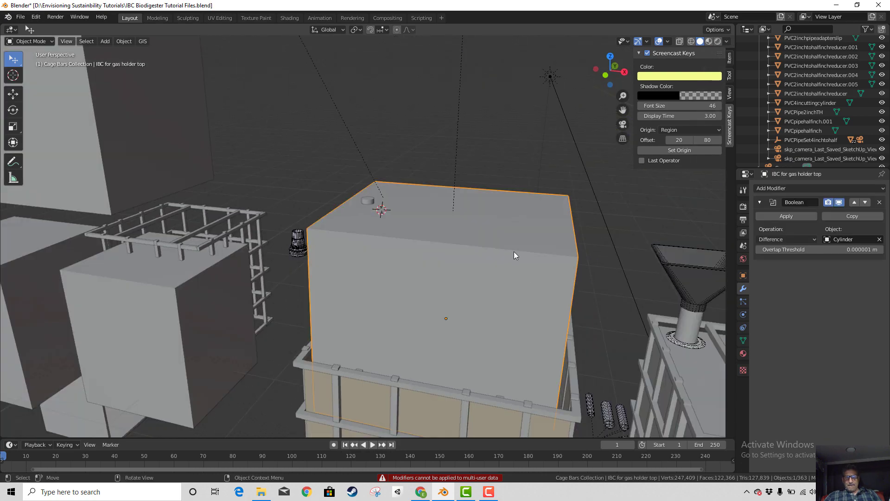
pyautogui.scroll(-8, 512, 255)
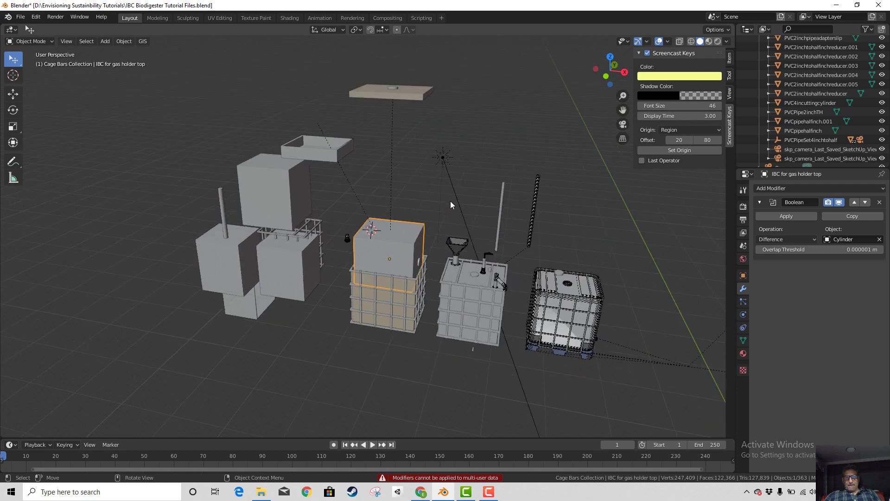
pyautogui.click(397, 96)
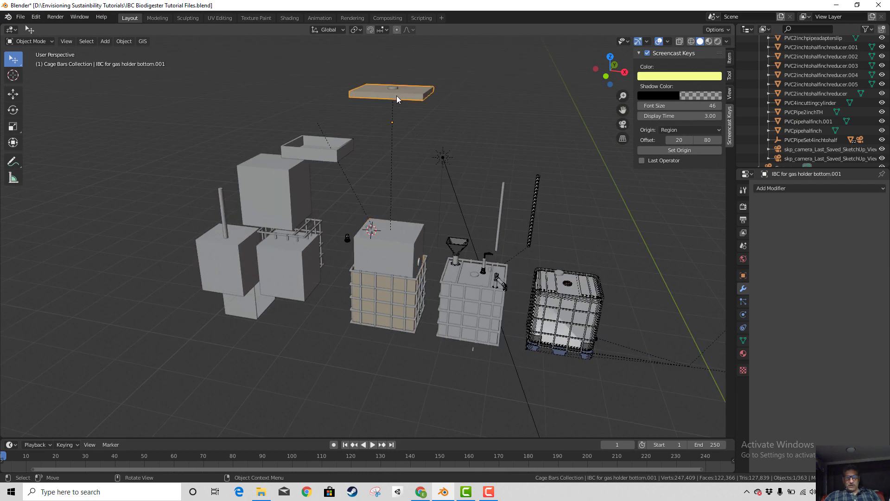
pyautogui.click(393, 258)
pyautogui.moveTo(397, 257); pyautogui.dragTo(320, 166, button='middle')
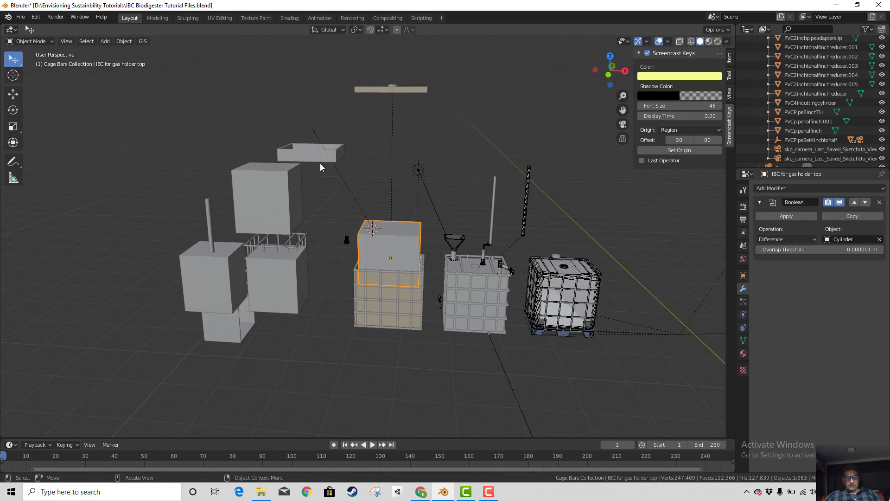
# - Move the floating open tray, IBC for gas holder top.001, down into the cage below the gas holder top
pyautogui.click(309, 161)
pyautogui.moveTo(313, 160); pyautogui.dragTo(393, 300)
pyautogui.moveTo(418, 274); pyautogui.dragTo(395, 300, button='middle')
pyautogui.scroll(7, 395, 300)
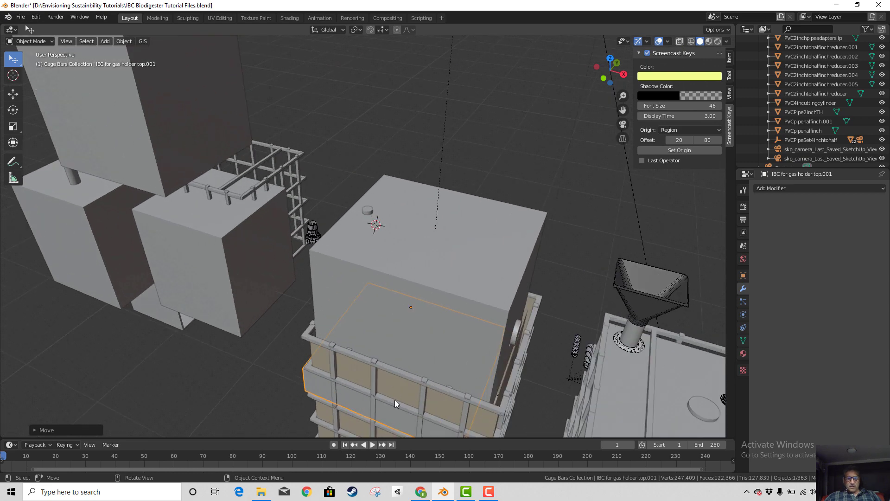
pyautogui.click(489, 492)
pyautogui.click(753, 170)
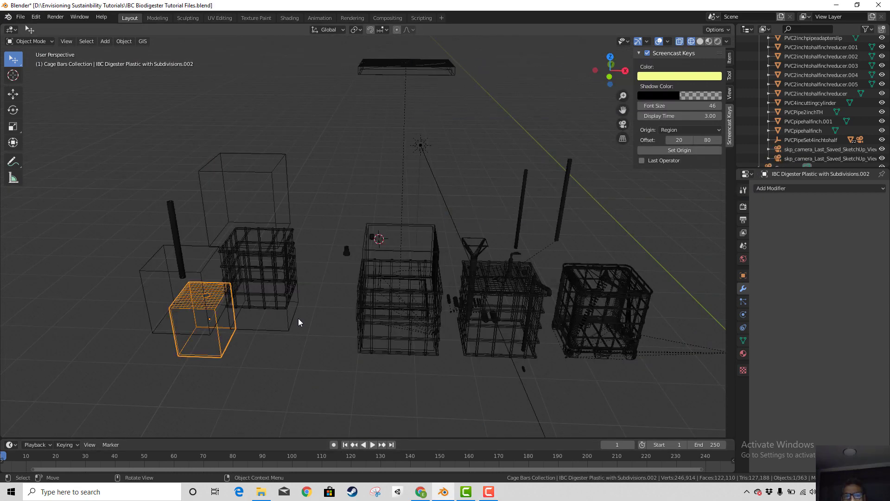
# - Compare the IBC for gas holder top with the separate IBC Digester Plastic with Subdivisions.002 box, and select the holder top
pyautogui.click(400, 255)
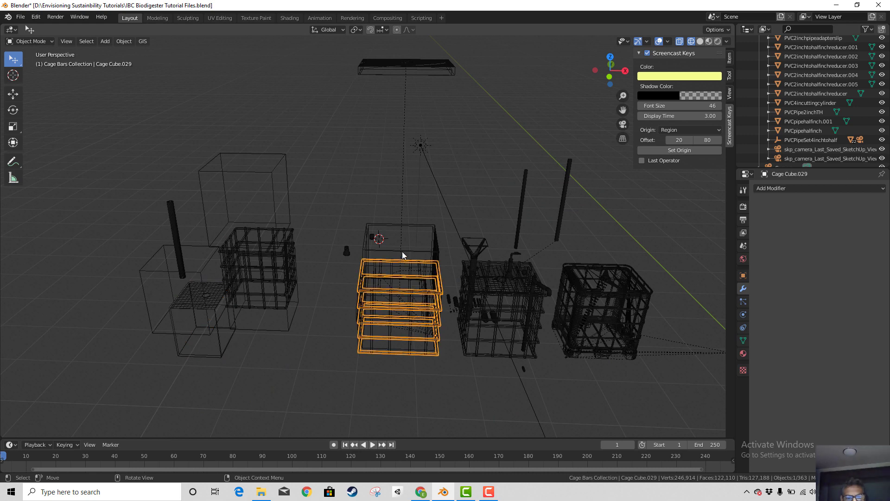
pyautogui.click(404, 249)
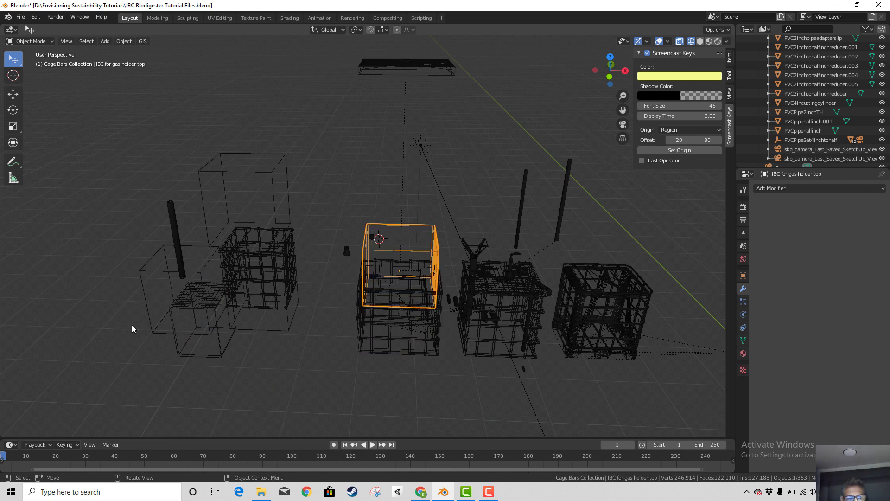
pyautogui.click(179, 316)
pyautogui.click(399, 242)
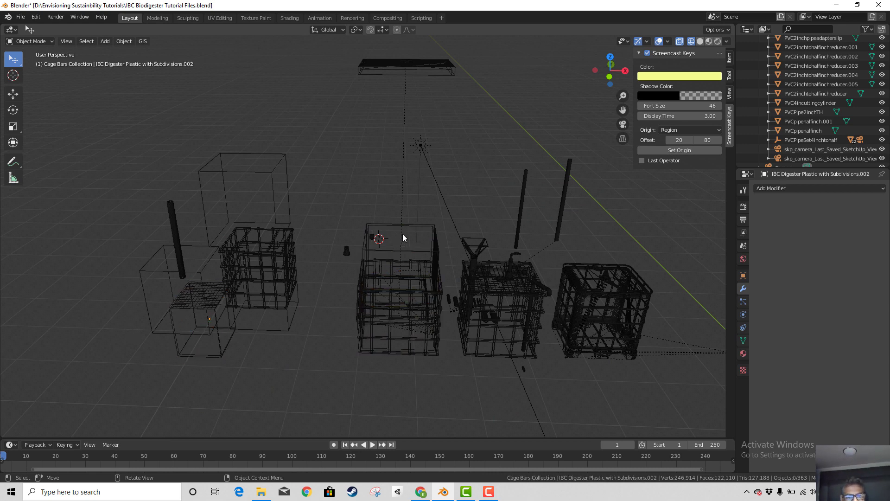
pyautogui.click(419, 226)
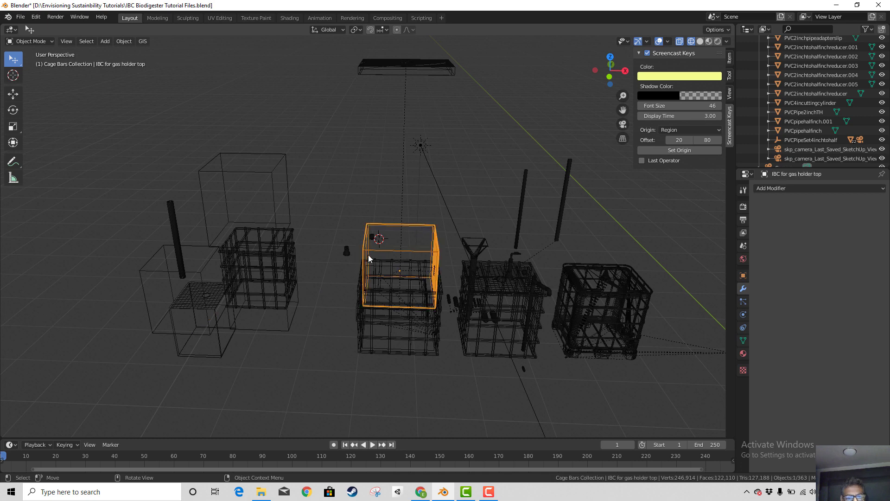
# - Check the gas holder top's mesh in Edit Mode for linked geometry shared with another object, and return to Object Mode
pyautogui.click(28, 42)
pyautogui.click(33, 56)
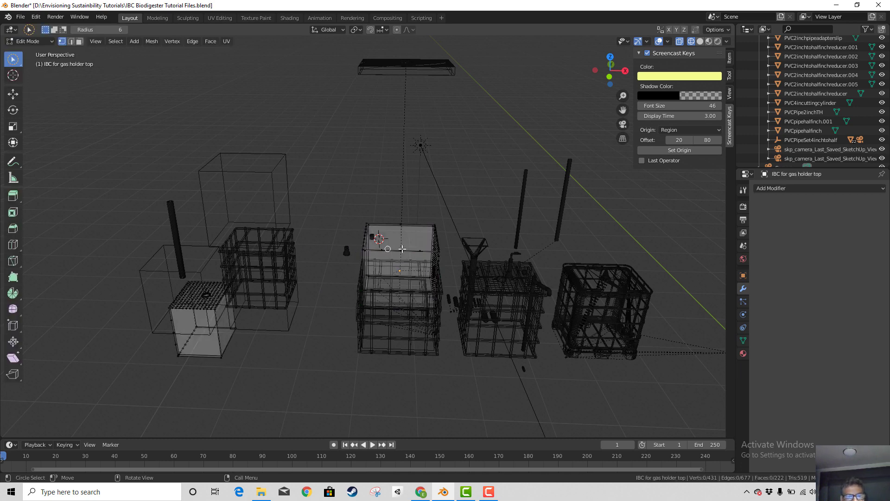
pyautogui.moveTo(291, 303); pyautogui.dragTo(429, 238, button='middle')
pyautogui.scroll(-3, 405, 275)
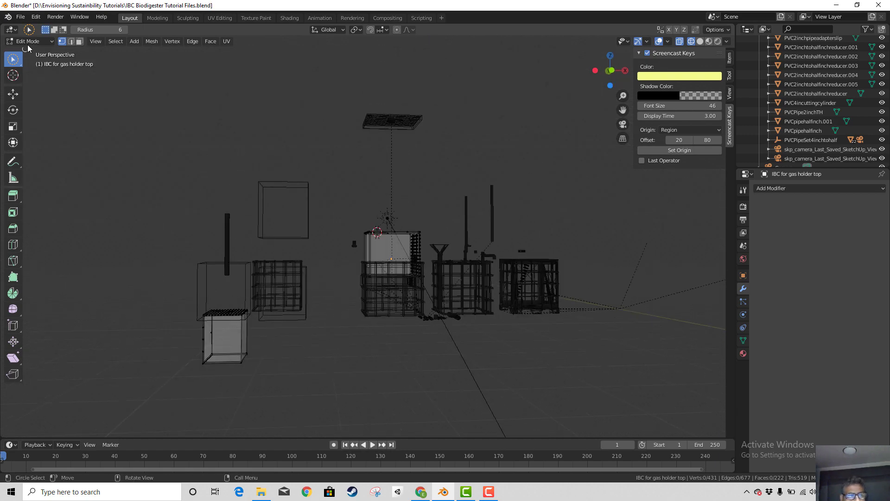
pyautogui.click(32, 42)
pyautogui.click(32, 58)
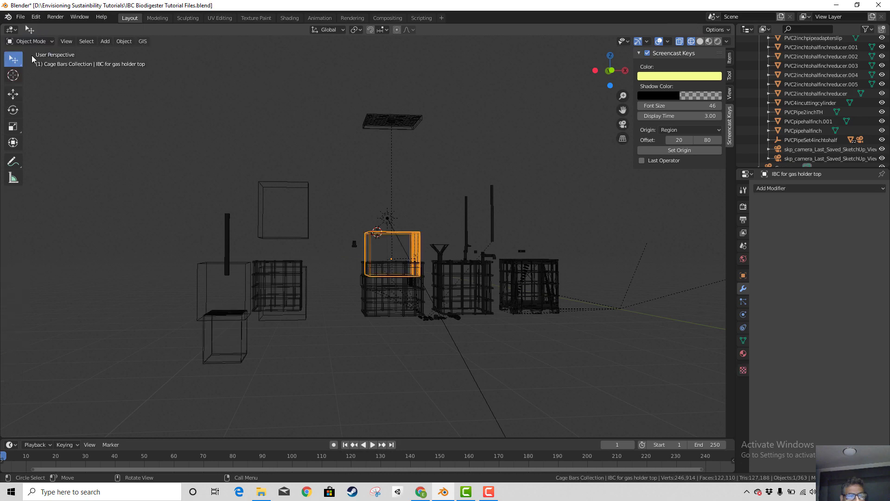
# - Delete the IBC Digester Plastic with Subdivisions.002 box
pyautogui.click(230, 340)
pyautogui.click(239, 353)
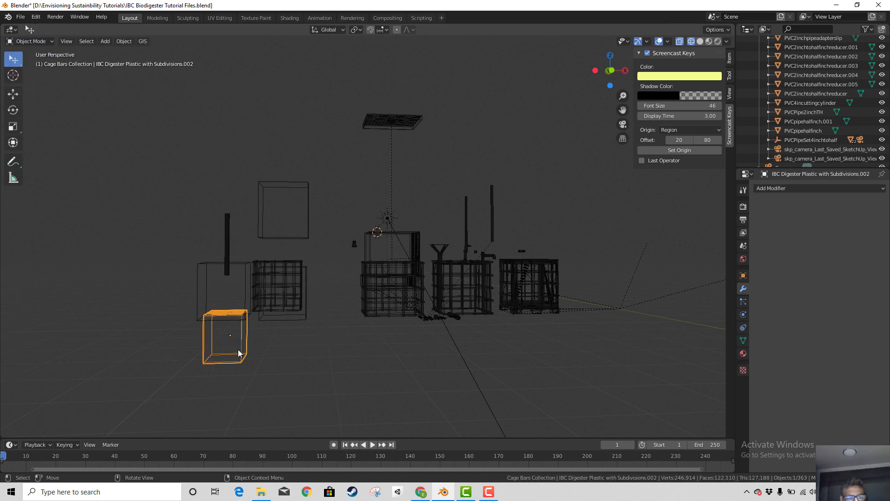
pyautogui.press('x')
pyautogui.click(223, 348)
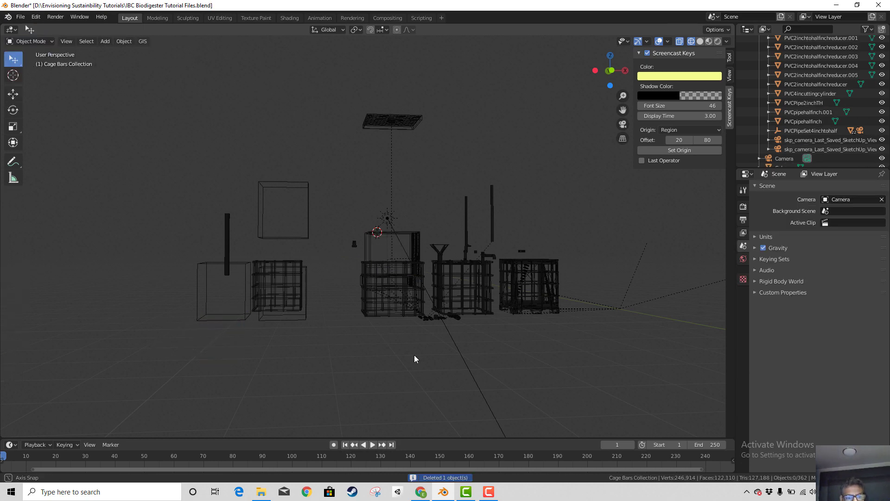
# - Add a Boolean Difference modifier to the IBC for gas holder top, using the Cylinder as its cutting object
pyautogui.moveTo(414, 354); pyautogui.dragTo(396, 318, button='middle')
pyautogui.click(383, 249)
pyautogui.moveTo(383, 249)
pyautogui.mouseDown(button='middle')
pyautogui.moveTo(412, 294)
pyautogui.moveTo(396, 239)
pyautogui.mouseUp(button='middle')
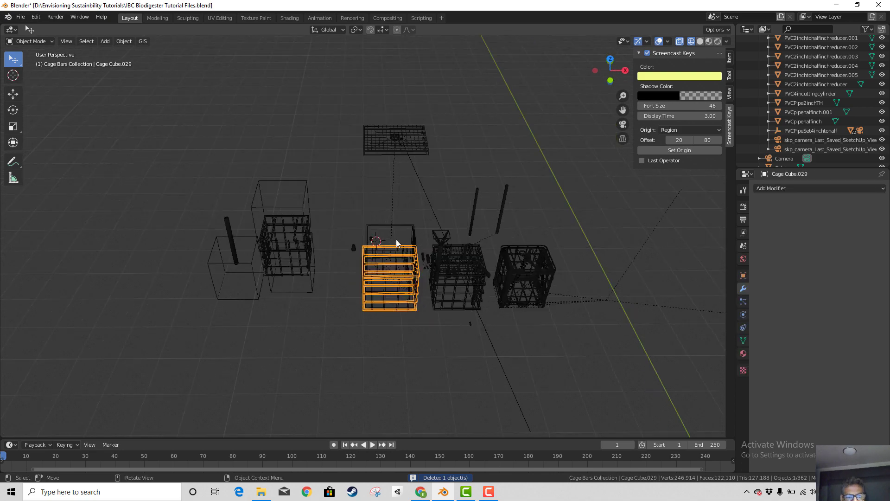
pyautogui.click(400, 232)
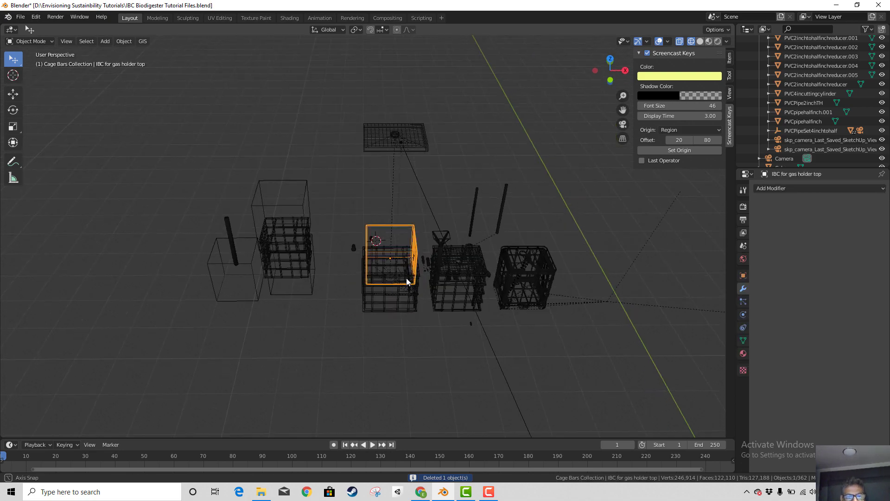
pyautogui.scroll(3, 406, 276)
pyautogui.scroll(2, 398, 270)
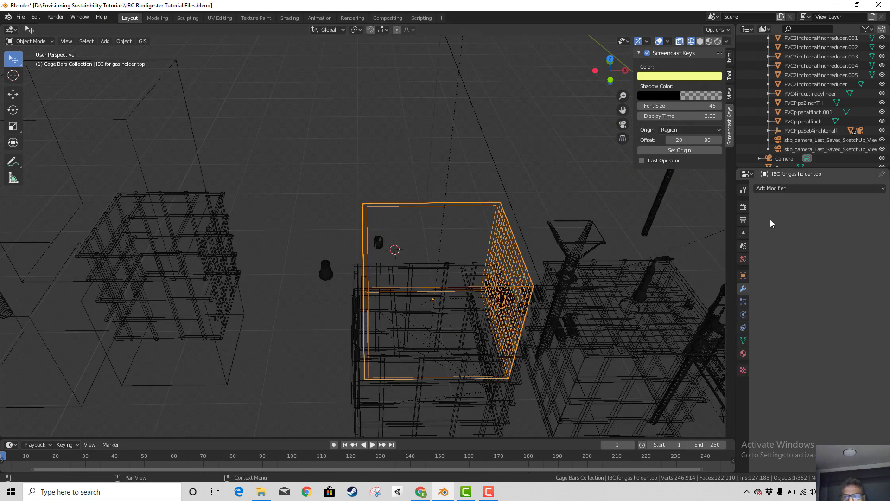
pyautogui.click(770, 191)
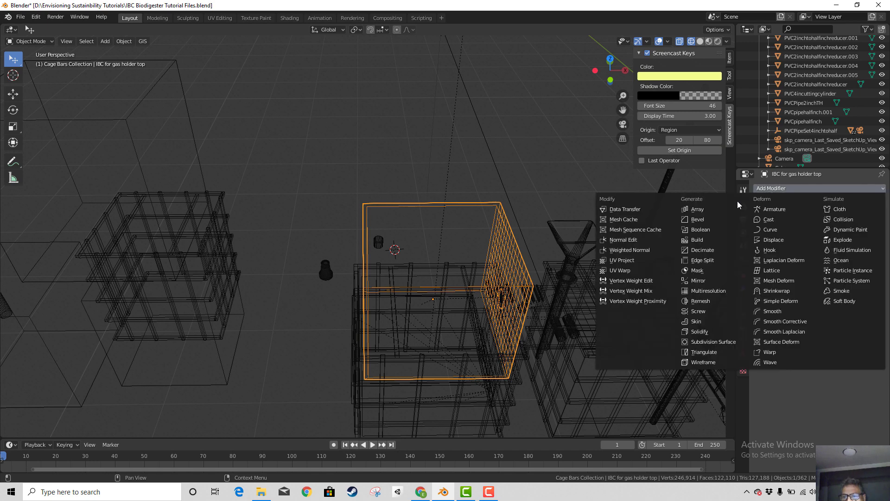
pyautogui.click(693, 231)
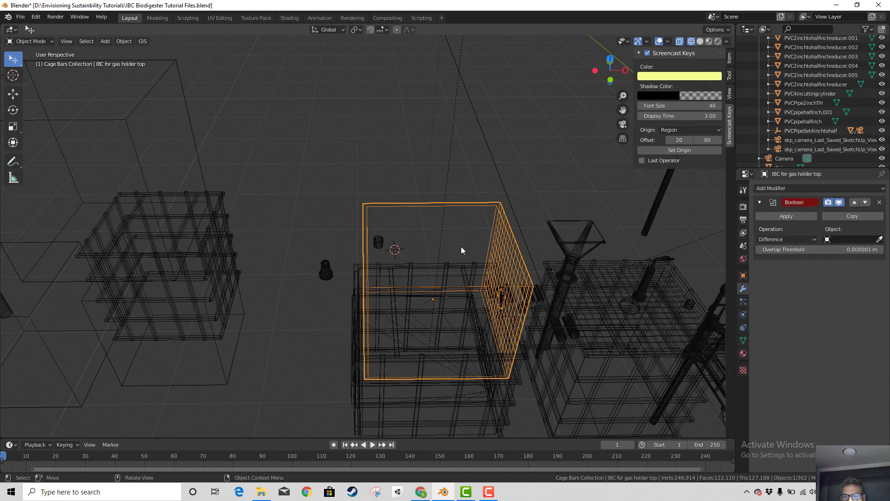
pyautogui.click(879, 239)
pyautogui.click(379, 235)
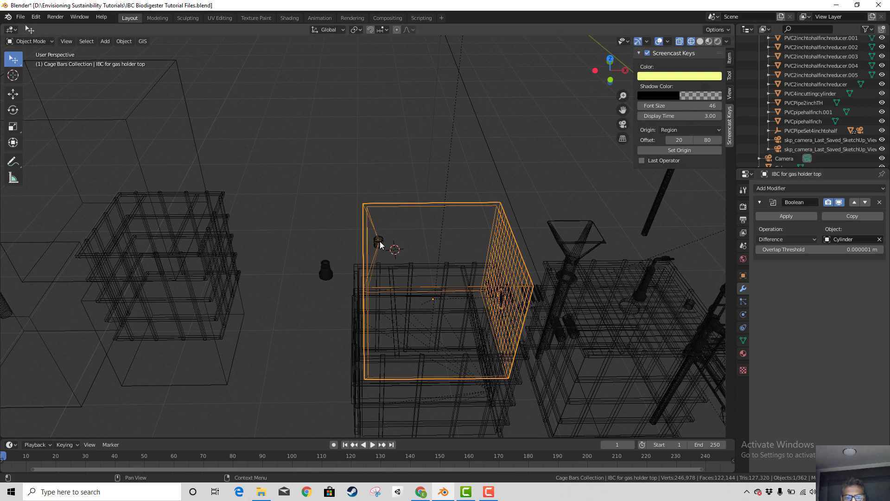
# - Try moving the Cylinder away from the gas holder top before the Boolean is applied, and undo the move
pyautogui.moveTo(505, 285); pyautogui.dragTo(493, 271, button='middle')
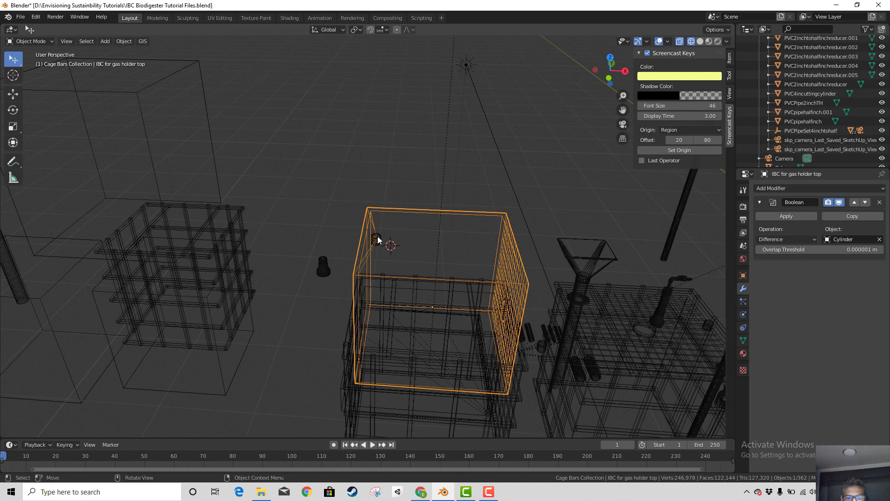
pyautogui.click(377, 240)
pyautogui.press('g')
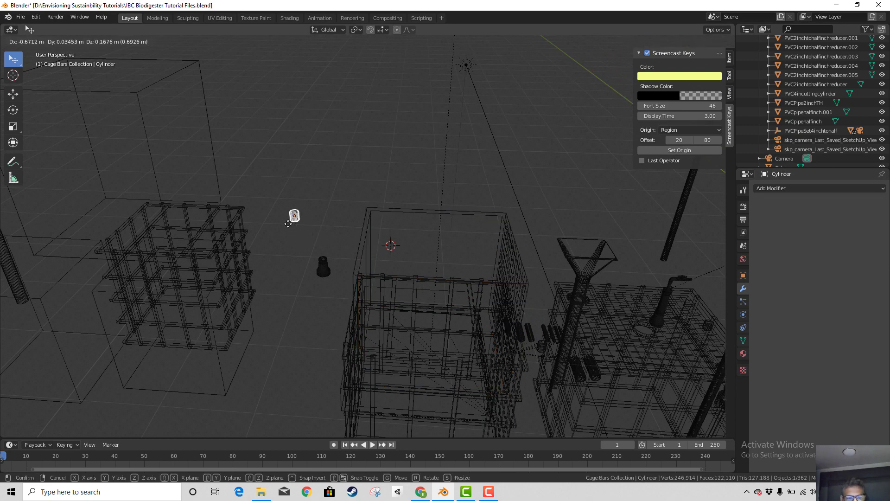
pyautogui.click(449, 297)
pyautogui.moveTo(457, 271)
pyautogui.mouseDown(button='middle')
pyautogui.moveTo(453, 294)
pyautogui.moveTo(455, 264)
pyautogui.mouseUp(button='middle')
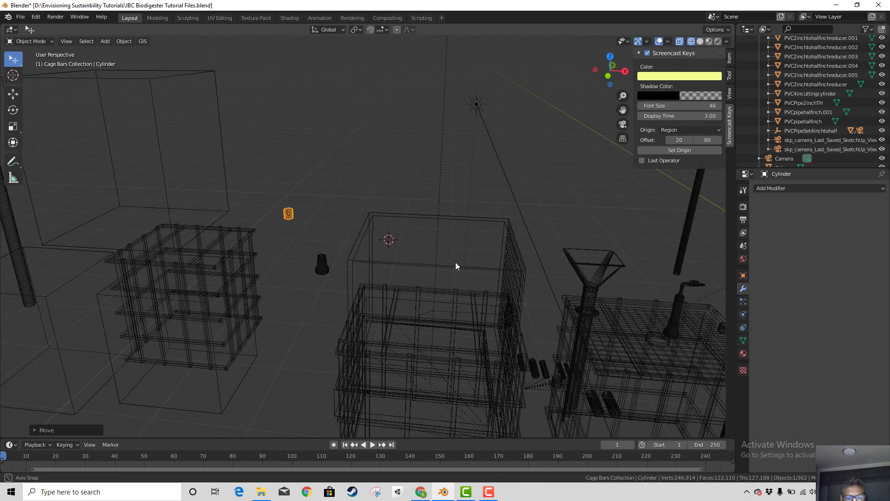
pyautogui.hotkey('ctrl', 'z')
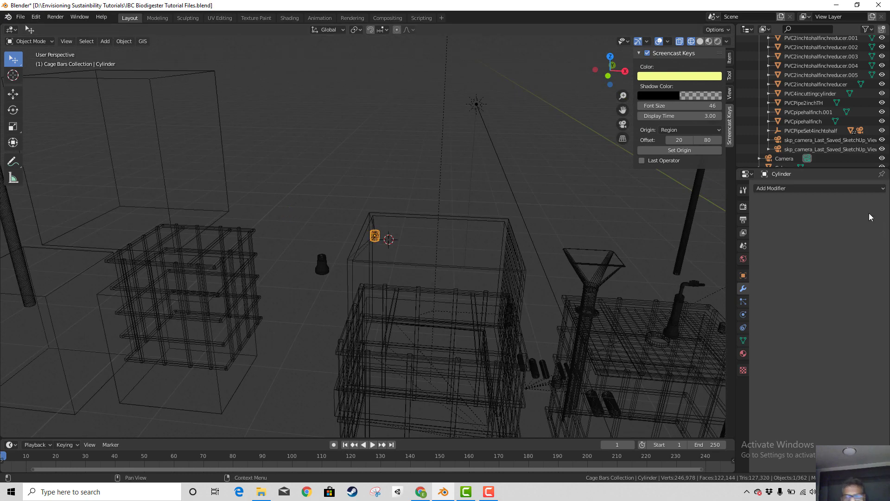
# - Reselect the IBC for gas holder top and apply its Boolean modifier
pyautogui.click(471, 253)
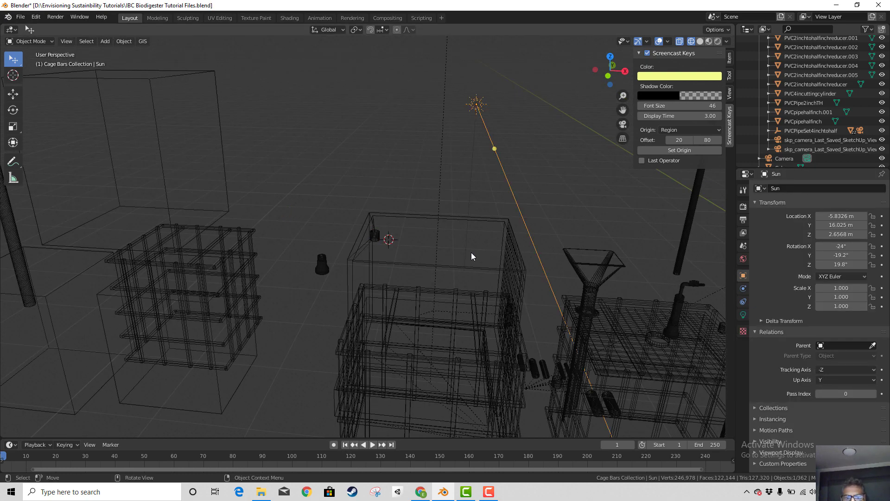
pyautogui.click(431, 254)
pyautogui.click(411, 214)
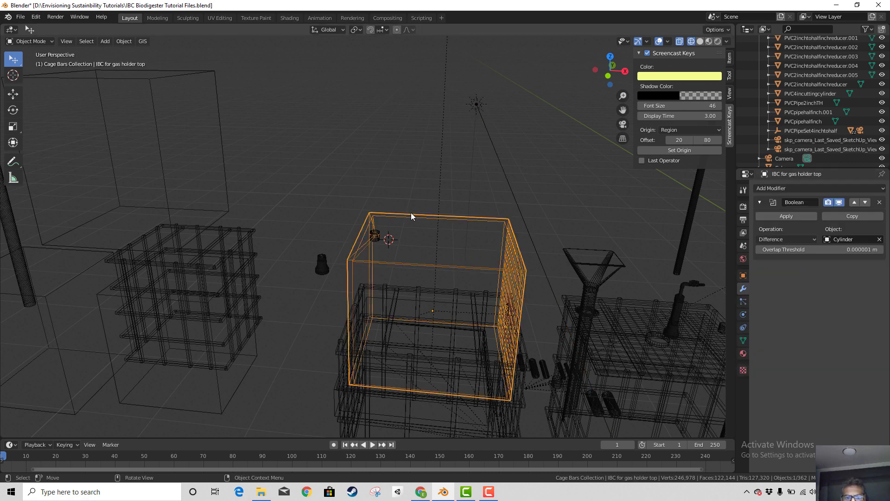
pyautogui.click(791, 215)
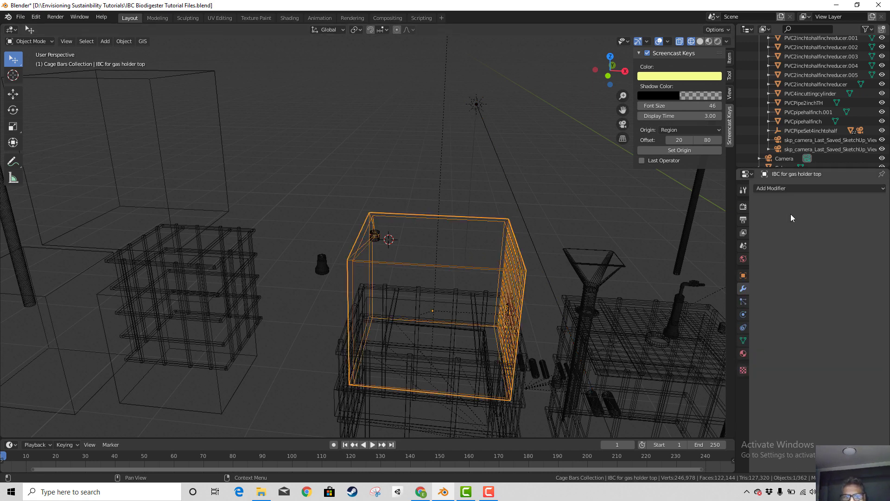
# - Move the Cylinder out beside the gas holder top and switch the viewport to solid shading
pyautogui.click(375, 236)
pyautogui.moveTo(376, 241); pyautogui.dragTo(318, 232)
pyautogui.moveTo(413, 319)
pyautogui.mouseDown(button='middle')
pyautogui.moveTo(433, 341)
pyautogui.moveTo(434, 308)
pyautogui.moveTo(433, 327)
pyautogui.mouseUp(button='middle')
pyautogui.click(700, 42)
# - Join BulkheadBody.001 into 2inchthreadedadapter.001 as one object
pyautogui.click(327, 277)
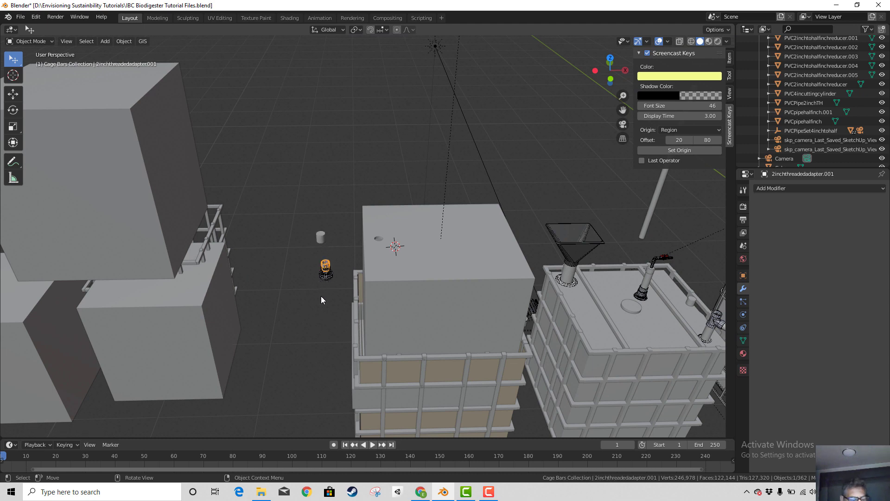
pyautogui.scroll(2, 371, 305)
pyautogui.click(317, 282)
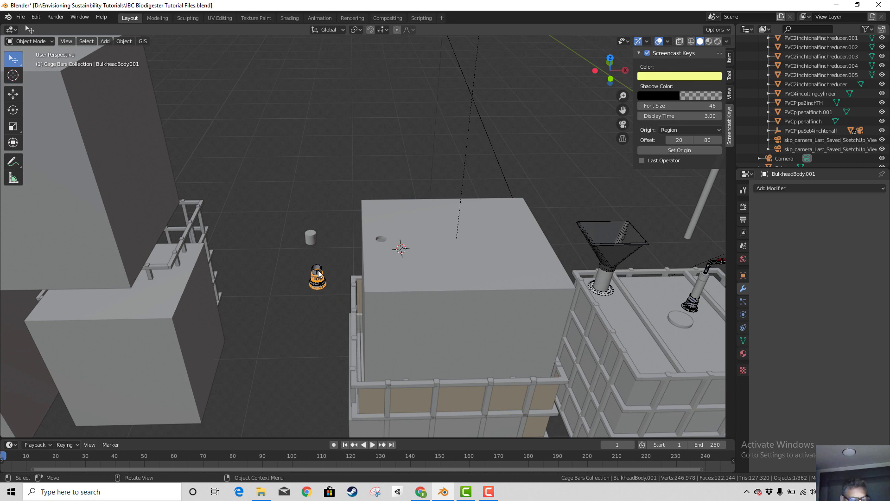
pyautogui.keyDown('shift'); pyautogui.click(319, 275); pyautogui.keyUp('shift')
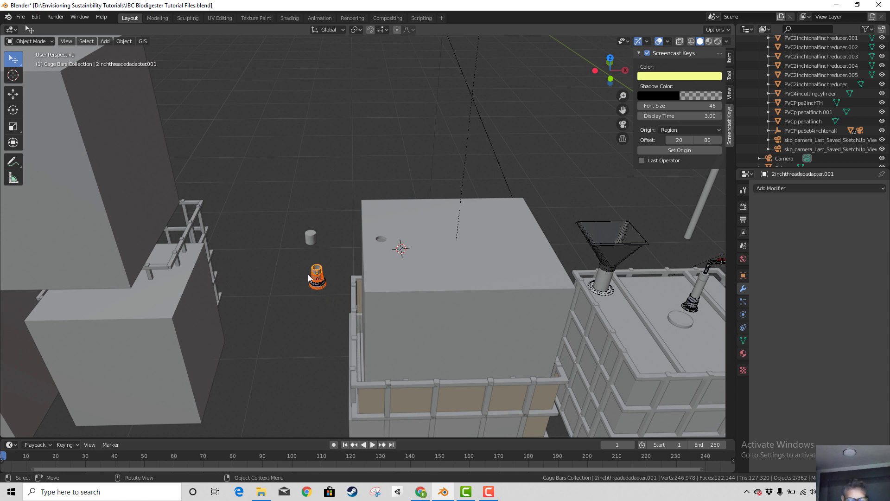
pyautogui.hotkey('ctrl', 'j')
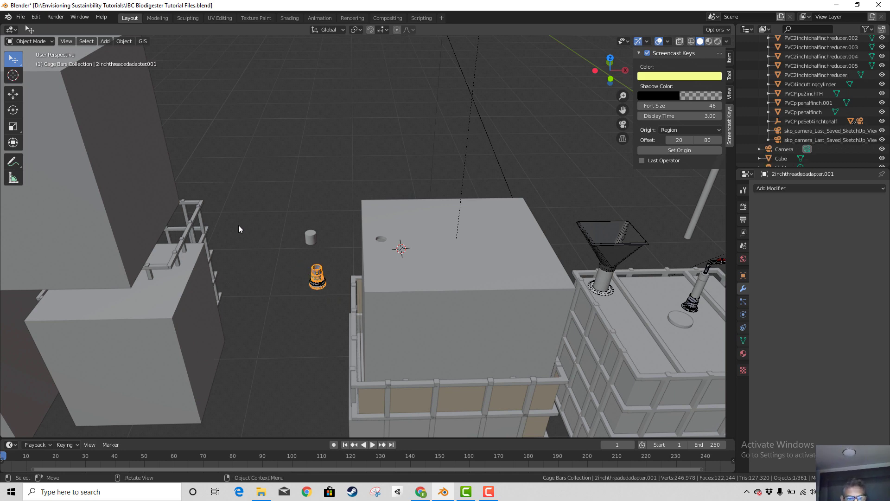
# - Parent BulkheadRing.001 to 2inchthreadedadapter.001 with the Object option
pyautogui.click(317, 283)
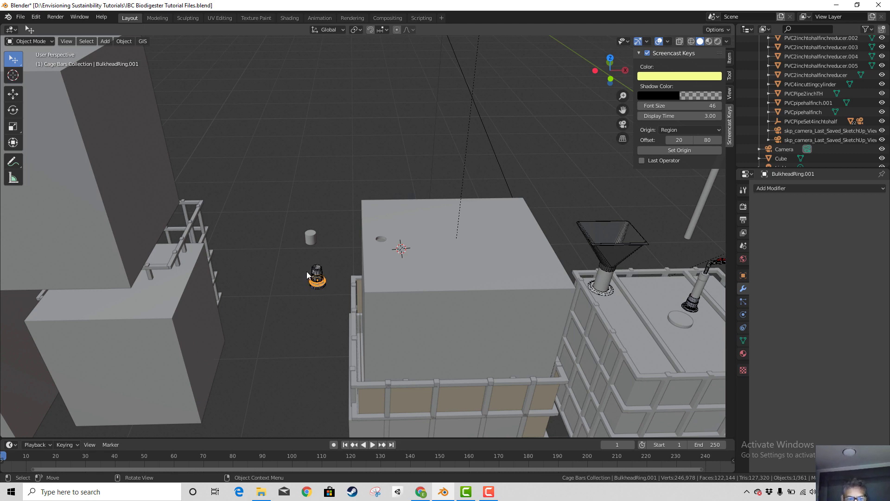
pyautogui.hotkey('ctrl', 'p')
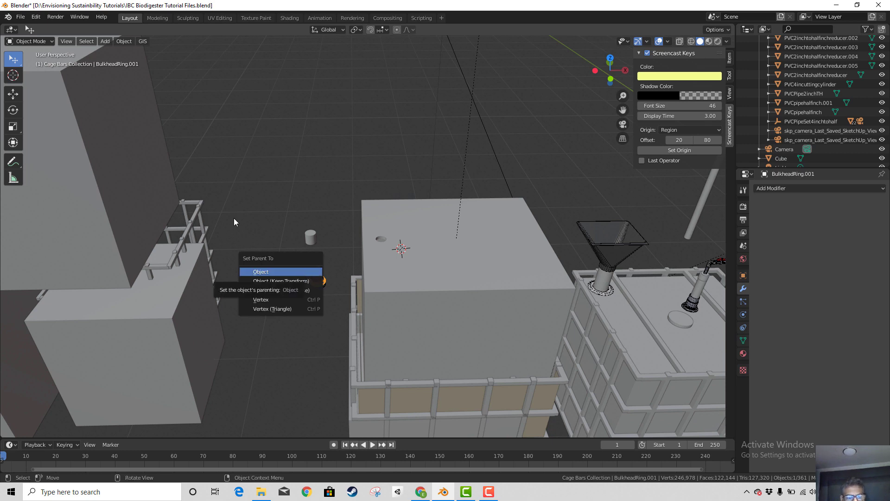
pyautogui.click(294, 288)
pyautogui.keyDown('shift'); pyautogui.click(317, 279); pyautogui.keyUp('shift')
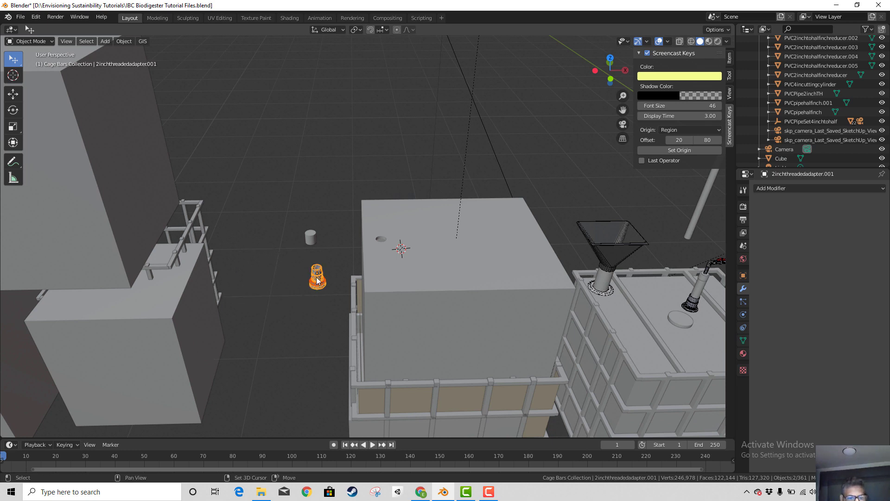
pyautogui.hotkey('ctrl', 'p')
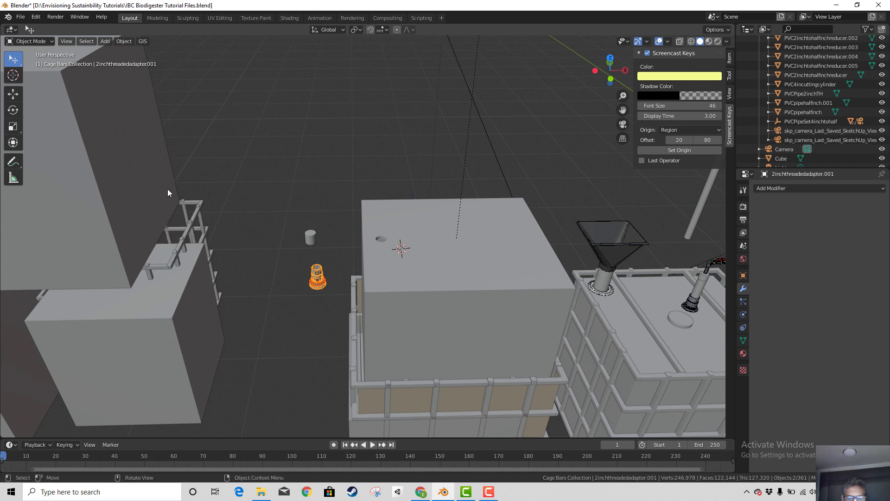
pyautogui.hotkey('ctrl', 'p')
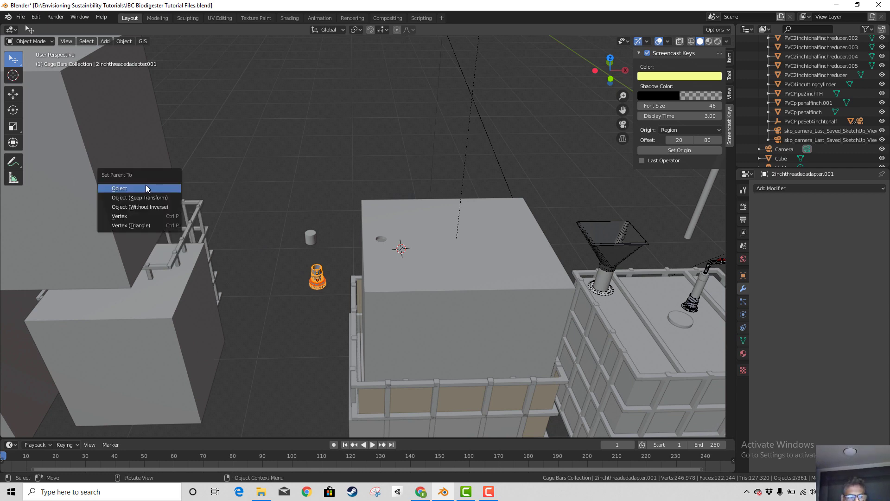
pyautogui.click(147, 186)
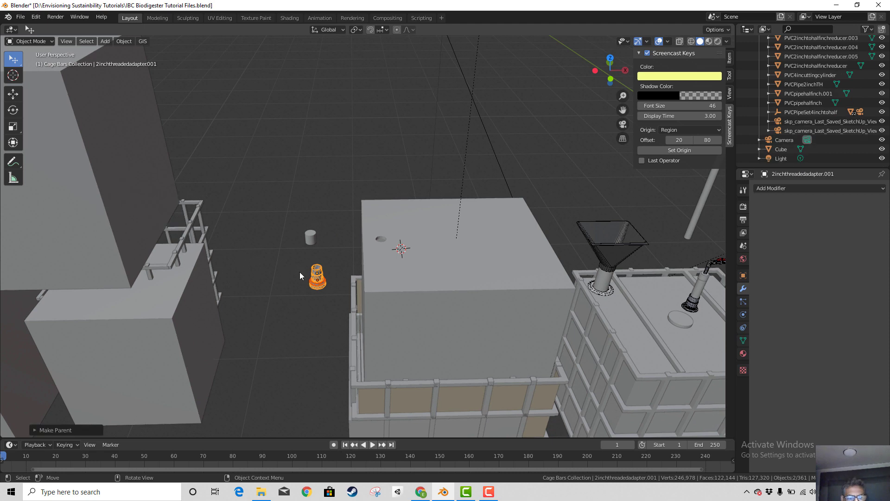
# - Move the 2-inch threaded adapter with its bulkhead ring over to the hole in the gas holder top
pyautogui.click(320, 283)
pyautogui.press('g')
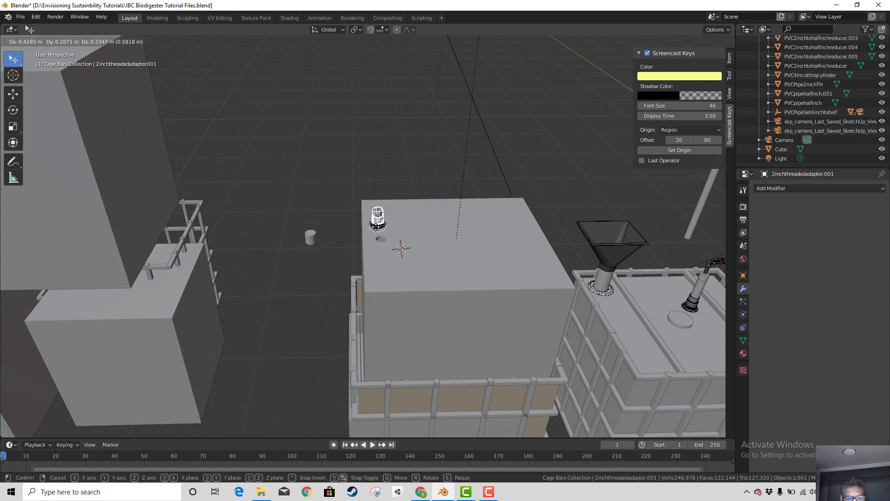
pyautogui.click(376, 225)
pyautogui.moveTo(376, 253); pyautogui.dragTo(446, 273, button='middle')
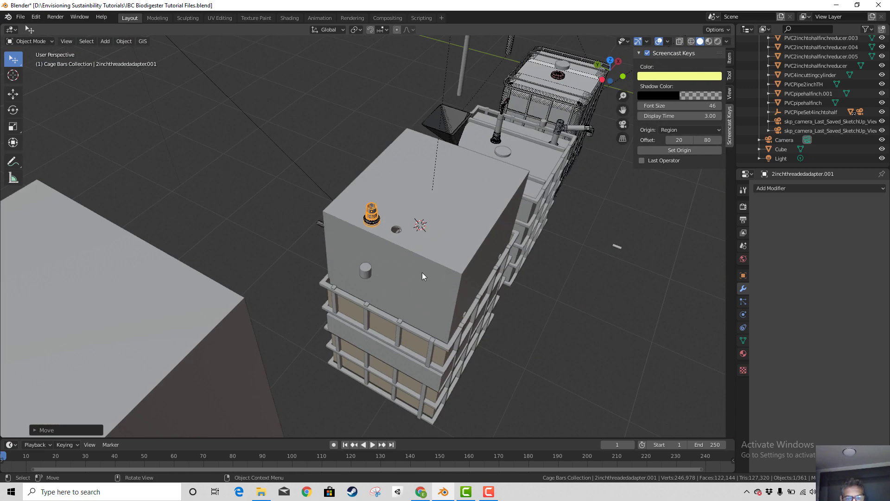
pyautogui.press('KP_7')
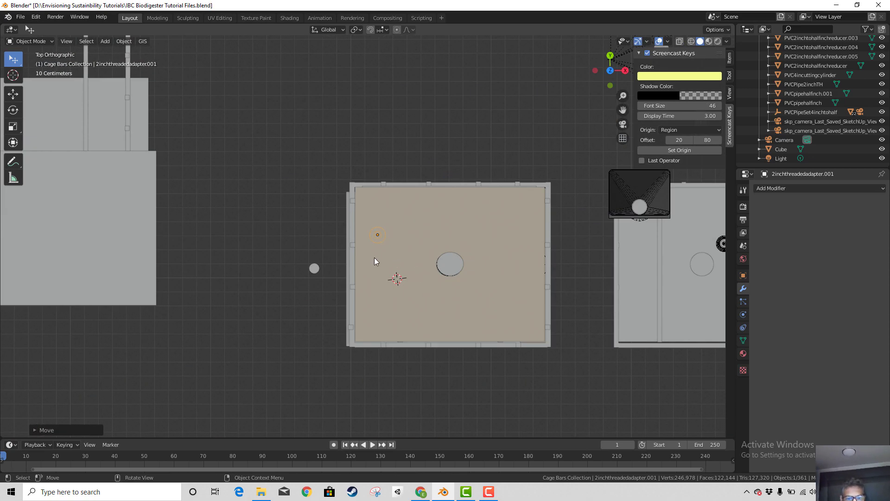
pyautogui.moveTo(374, 260); pyautogui.dragTo(413, 264, button='middle')
pyautogui.press('g')
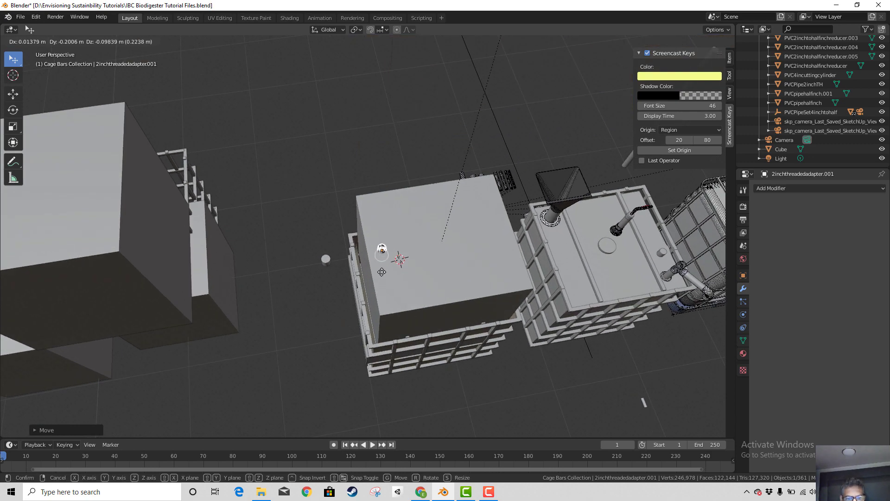
pyautogui.click(381, 271)
# - Raise the adapter and bulkhead ring about 0.07 m along Z to sit on the gas holder top's surface
pyautogui.moveTo(385, 287); pyautogui.dragTo(386, 232, button='middle')
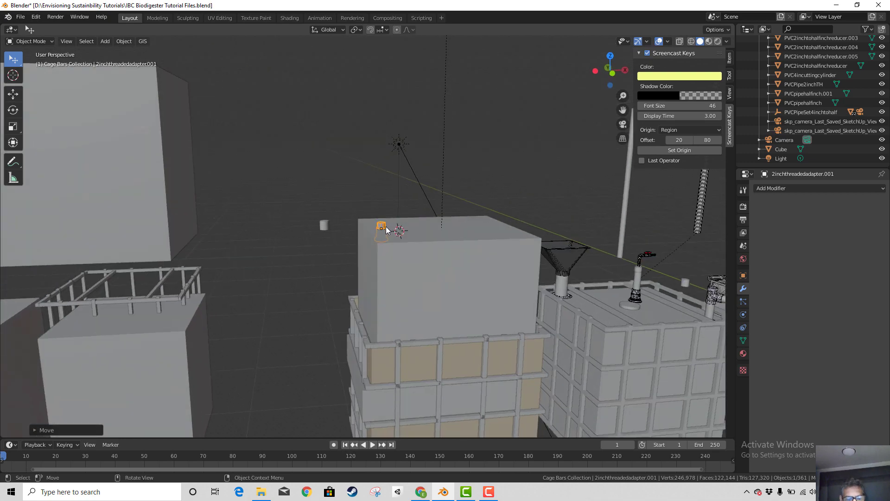
pyautogui.press('g')
pyautogui.press('z')
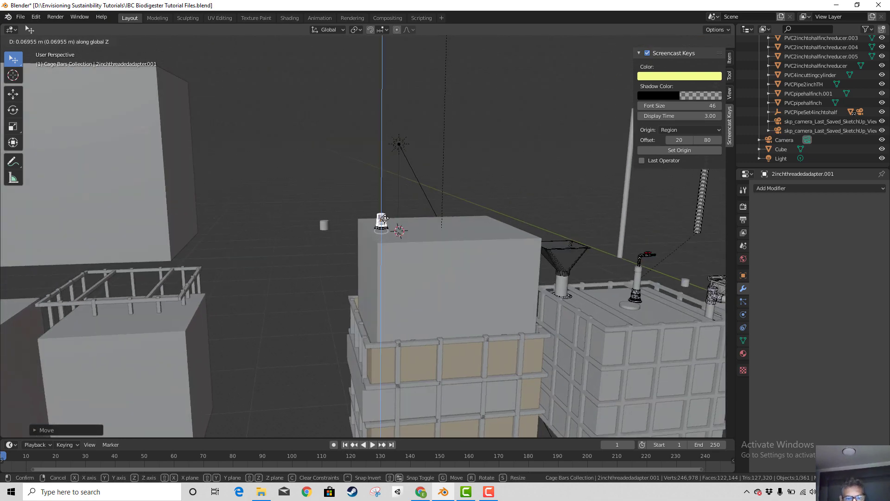
pyautogui.click(384, 217)
pyautogui.scroll(2, 394, 249)
pyautogui.scroll(2, 393, 250)
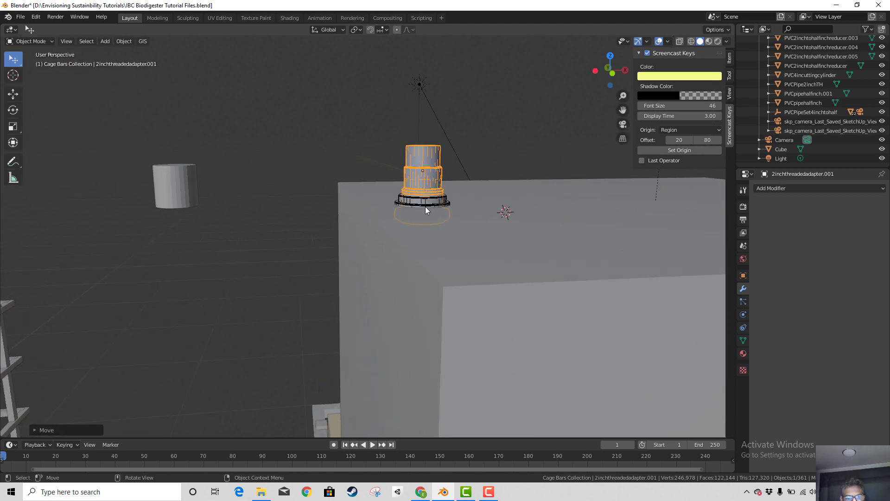
pyautogui.click(425, 207)
pyautogui.press('g')
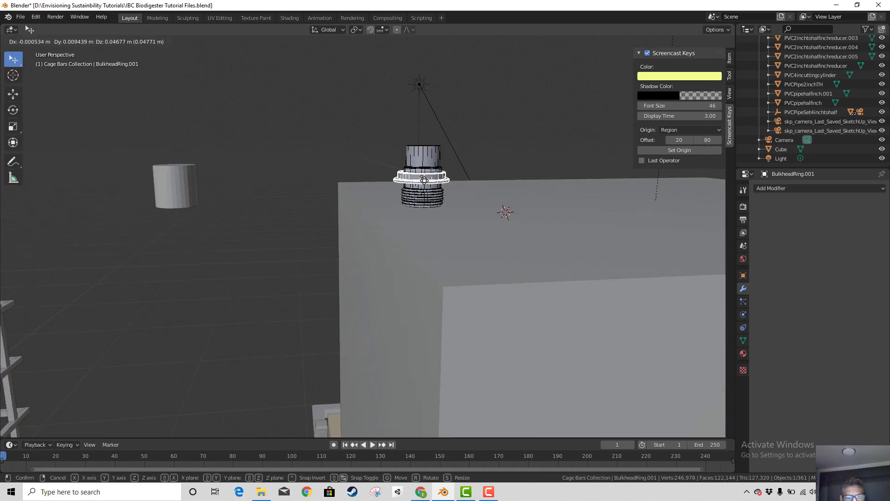
pyautogui.press('Escape')
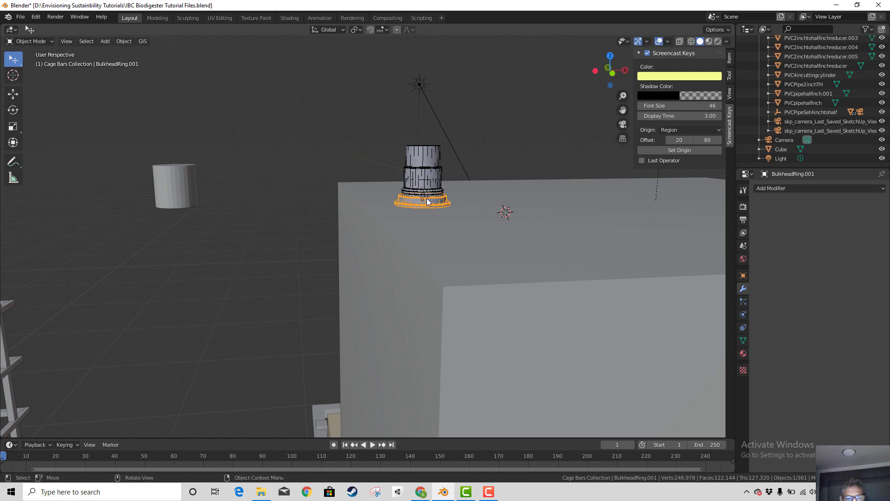
# - Reposition the IBC for gas holder top.001 tray lower inside the cage beneath the gas holder top
pyautogui.moveTo(424, 218); pyautogui.dragTo(383, 349, button='middle')
pyautogui.scroll(-5, 460, 232)
pyautogui.click(408, 324)
pyautogui.click(423, 267)
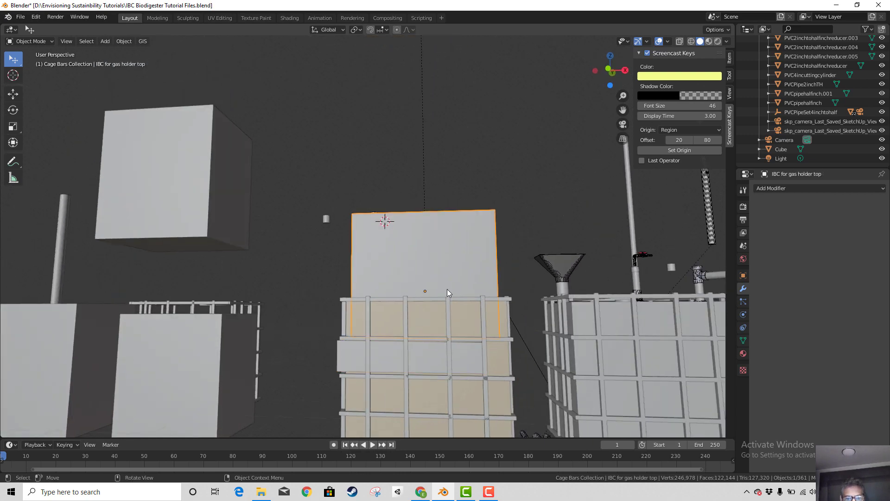
pyautogui.click(391, 364)
pyautogui.press('g')
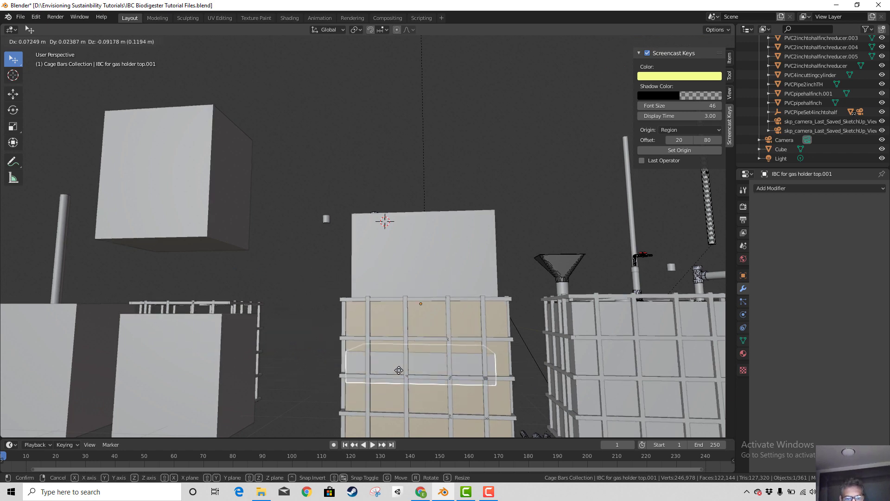
pyautogui.click(461, 394)
pyautogui.moveTo(461, 395); pyautogui.dragTo(471, 424, button='middle')
pyautogui.scroll(3, 465, 359)
pyautogui.scroll(-1, 477, 319)
pyautogui.scroll(-4, 477, 319)
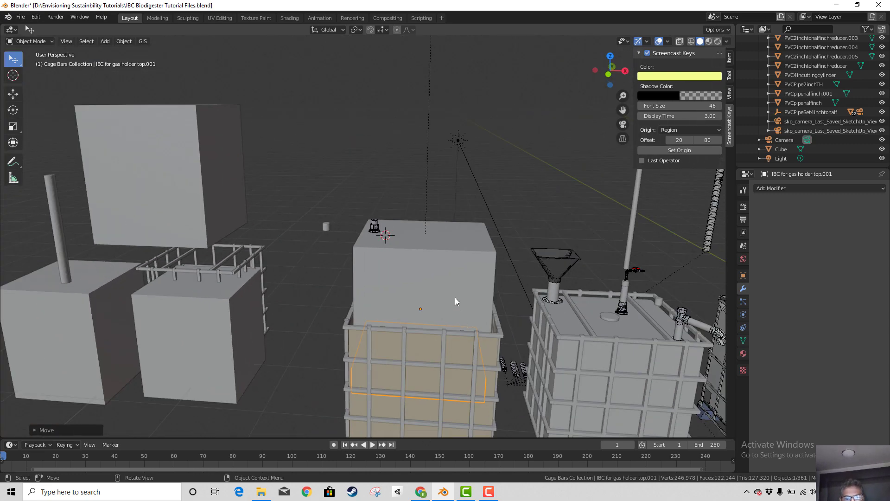
# - Examine the gas outlet pipe and its half-inch fittings on the neighbouring caged IBC
pyautogui.click(453, 297)
pyautogui.moveTo(496, 335)
pyautogui.mouseDown(button='middle')
pyautogui.moveTo(455, 341)
pyautogui.moveTo(492, 349)
pyautogui.mouseUp(button='middle')
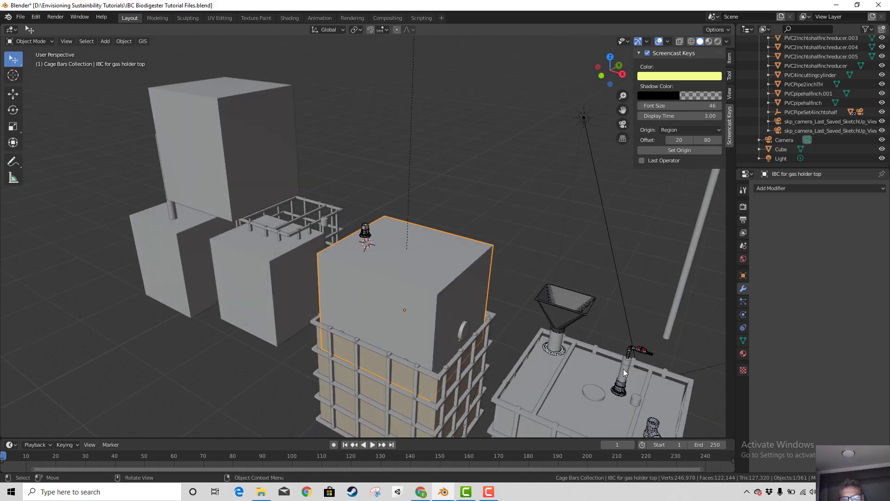
pyautogui.click(623, 369)
pyautogui.scroll(4, 637, 357)
pyautogui.scroll(-4, 643, 385)
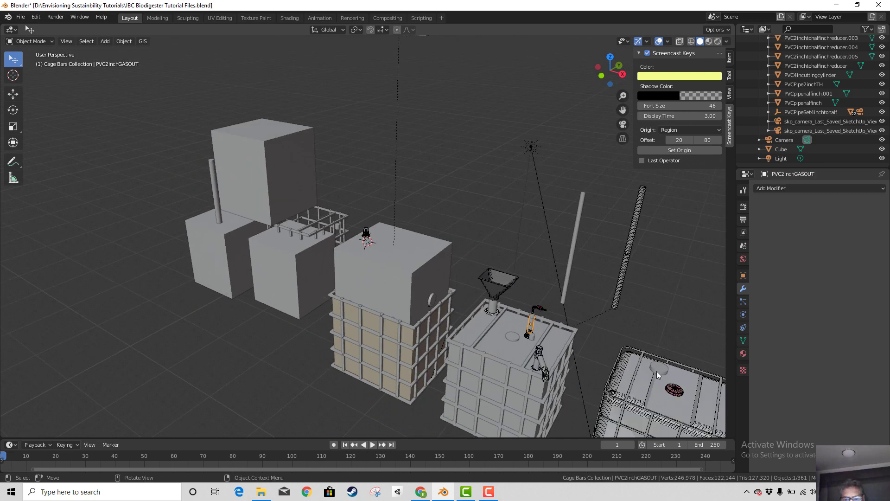
pyautogui.click(533, 315)
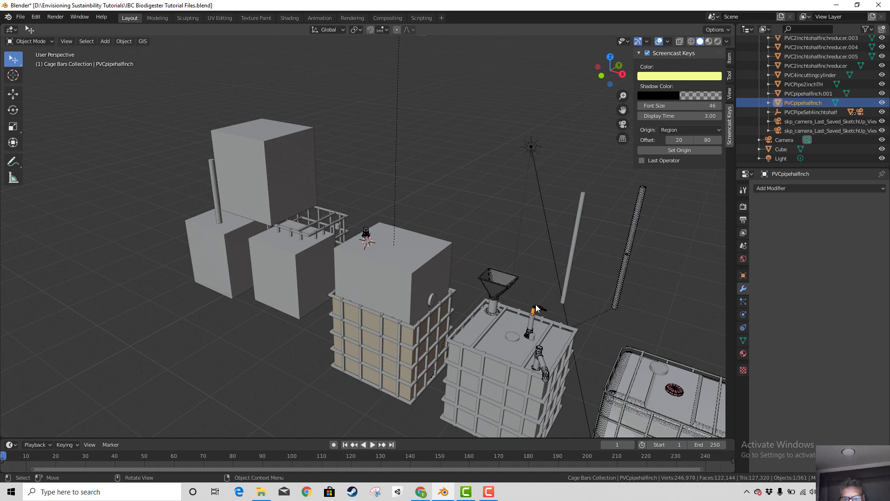
pyautogui.moveTo(544, 335); pyautogui.dragTo(555, 290, button='middle')
pyautogui.click(542, 288)
pyautogui.scroll(3, 555, 290)
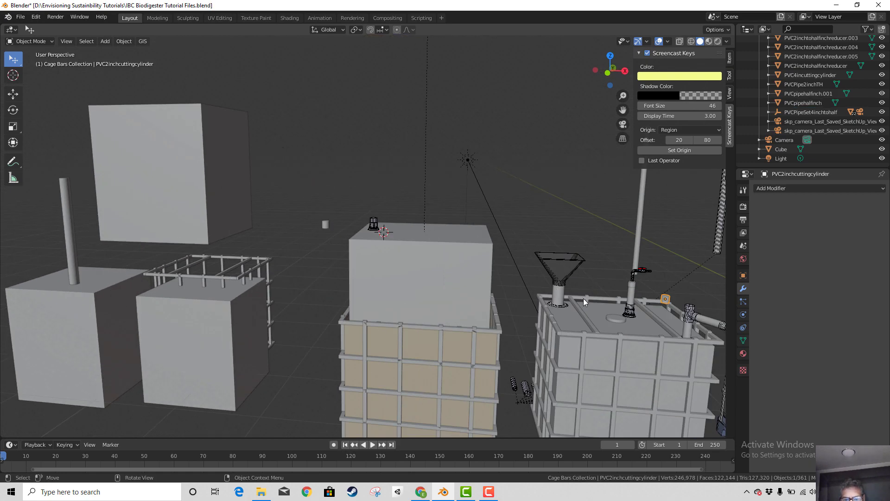
# - Duplicate the 2-inch gas outlet pipe with its slip adapter, reducer, half-inch pipes and valve, placing the copy near the gas holder top
pyautogui.click(631, 289)
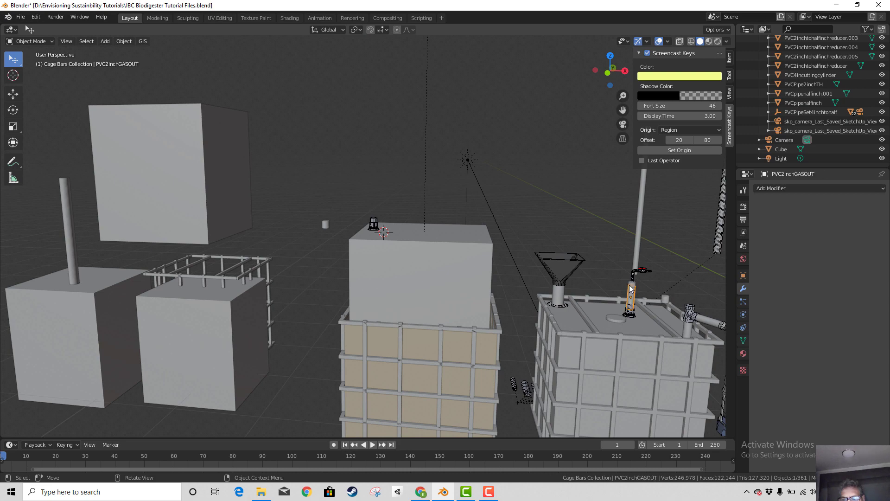
pyautogui.moveTo(643, 283); pyautogui.dragTo(682, 296, button='middle')
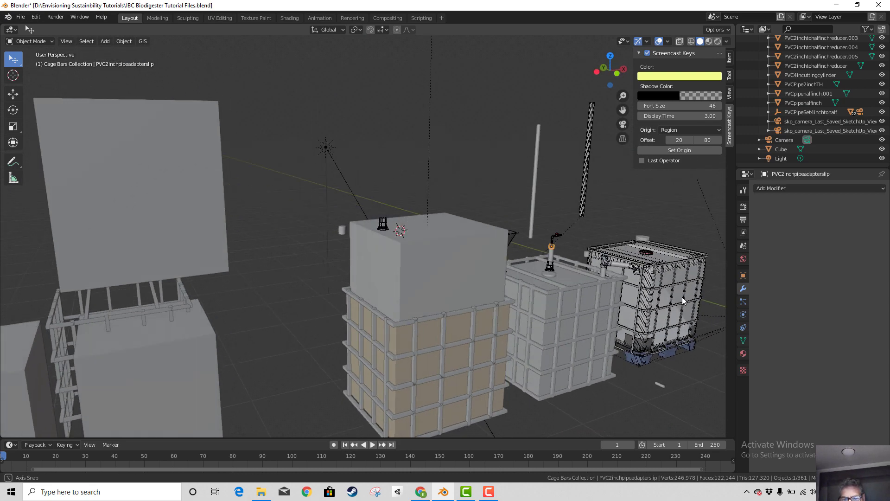
pyautogui.scroll(1, 683, 297)
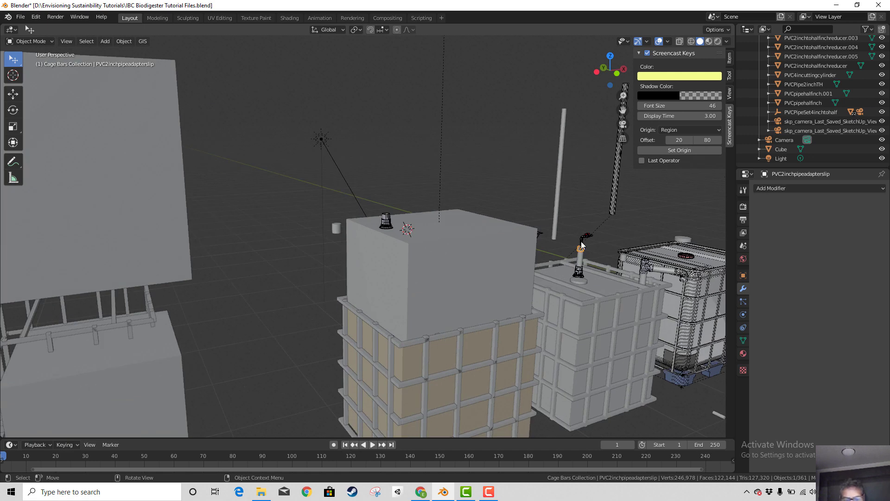
pyautogui.press('b')
pyautogui.moveTo(573, 228); pyautogui.dragTo(595, 246)
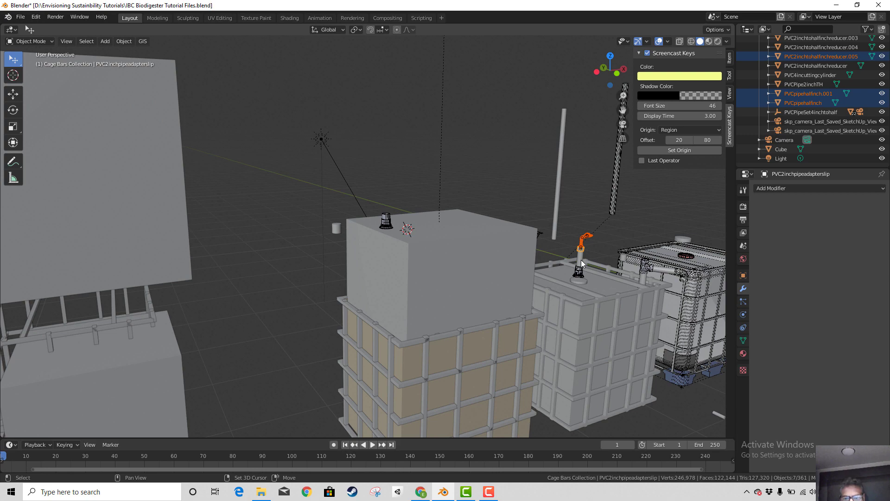
pyautogui.hotkey('shift', 'd')
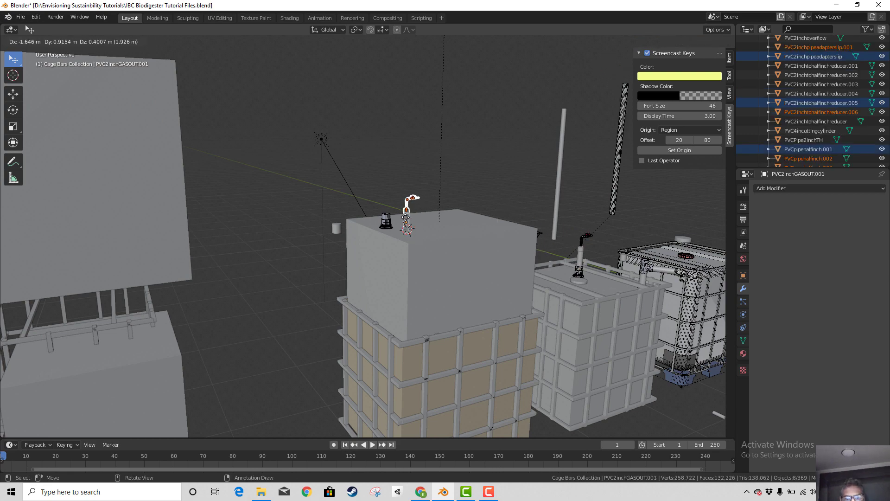
pyautogui.click(387, 235)
# - Move the duplicated gas outlet assembly in top view onto the adapter's location on the gas holder
pyautogui.moveTo(387, 235); pyautogui.dragTo(517, 247, button='middle')
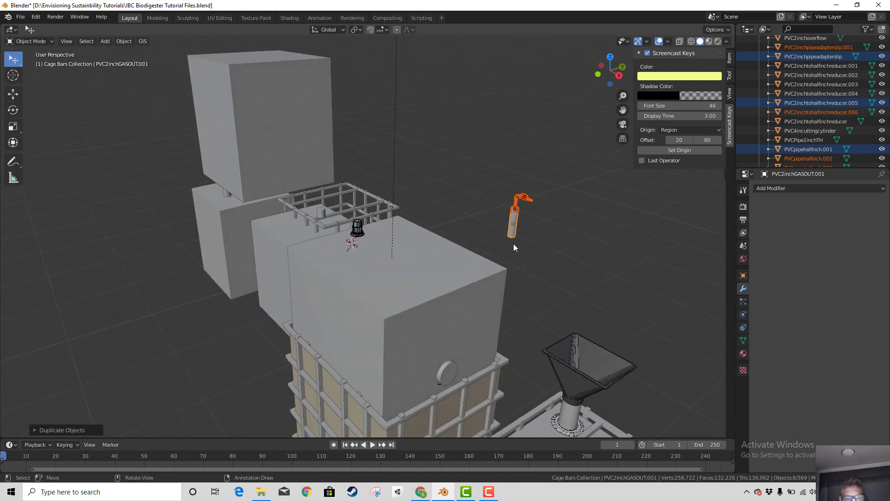
pyautogui.press('KP_7')
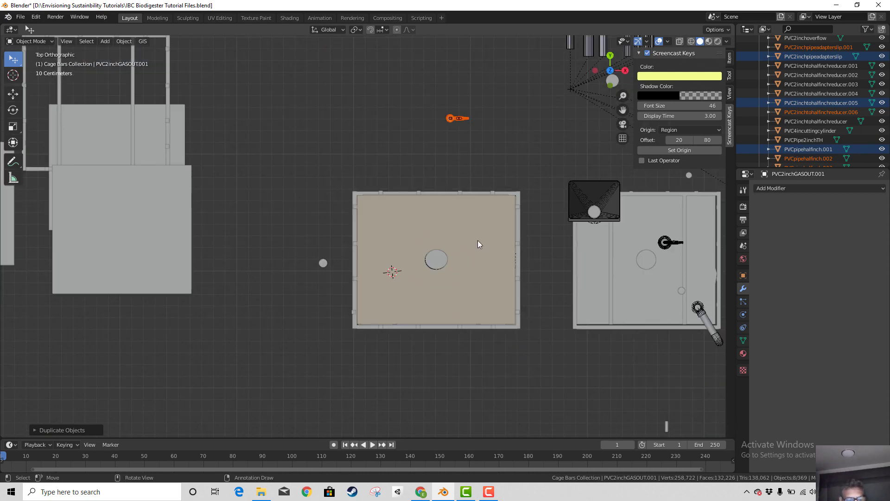
pyautogui.press('g')
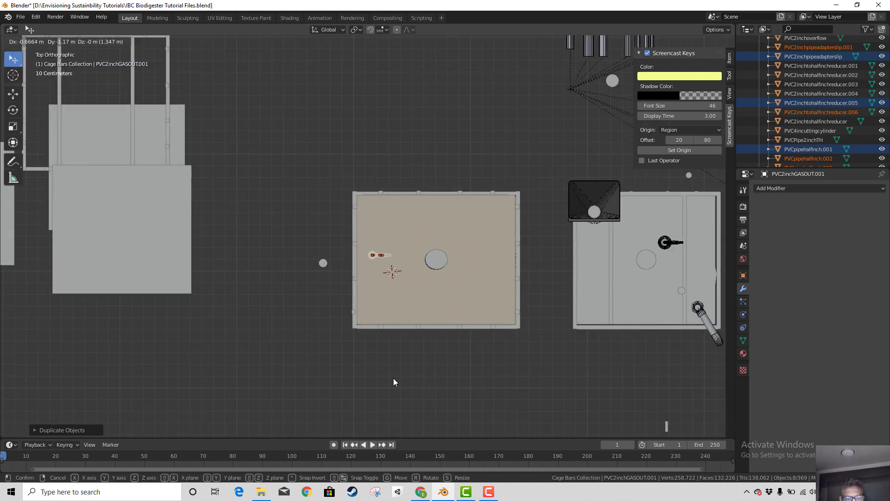
pyautogui.click(394, 378)
# - Fit the duplicated gas outlet assembly into the 2-inch threaded adapter on the gas holder top
pyautogui.moveTo(393, 377); pyautogui.dragTo(404, 282, button='middle')
pyautogui.press('g')
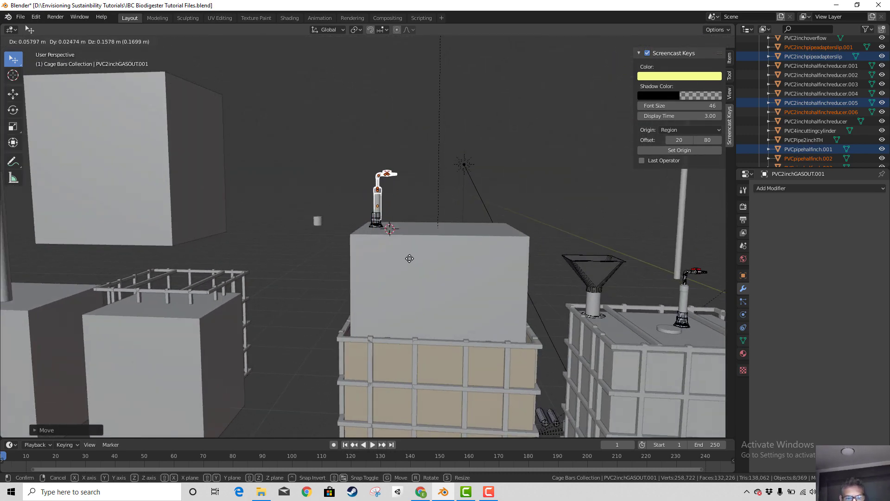
pyautogui.click(411, 274)
pyautogui.scroll(6, 410, 274)
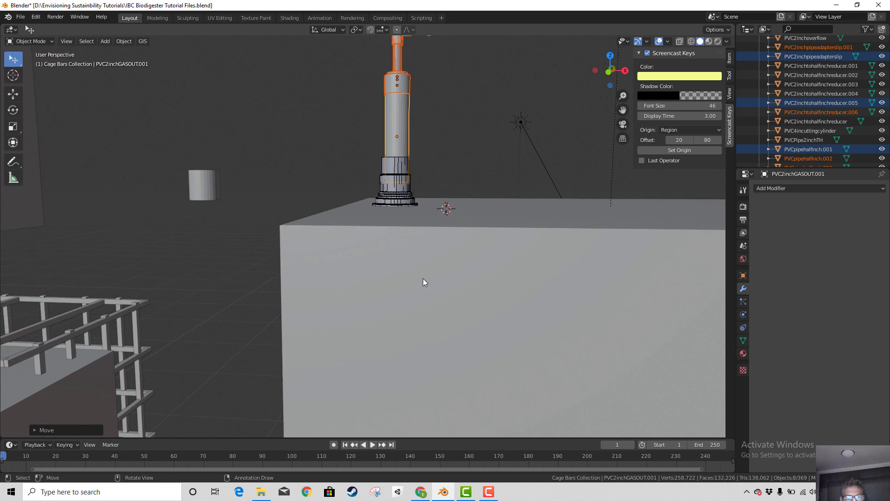
pyautogui.moveTo(423, 278); pyautogui.dragTo(401, 235, button='middle')
pyautogui.press('g')
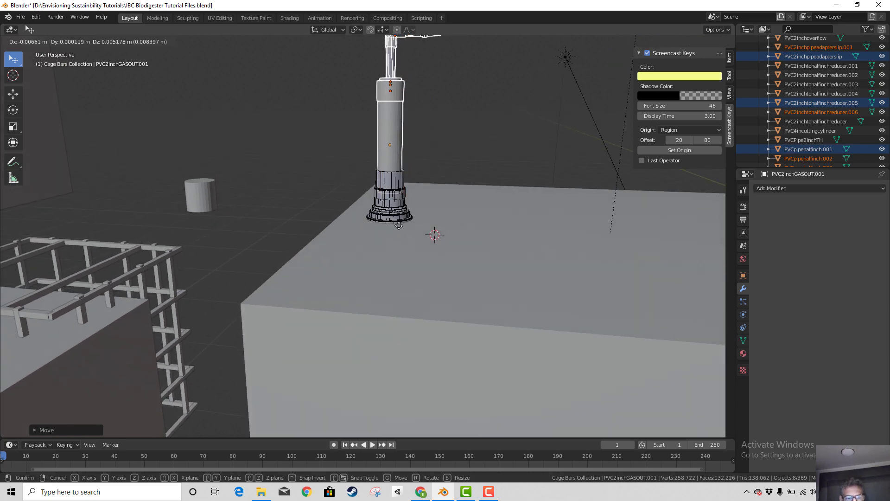
pyautogui.click(399, 226)
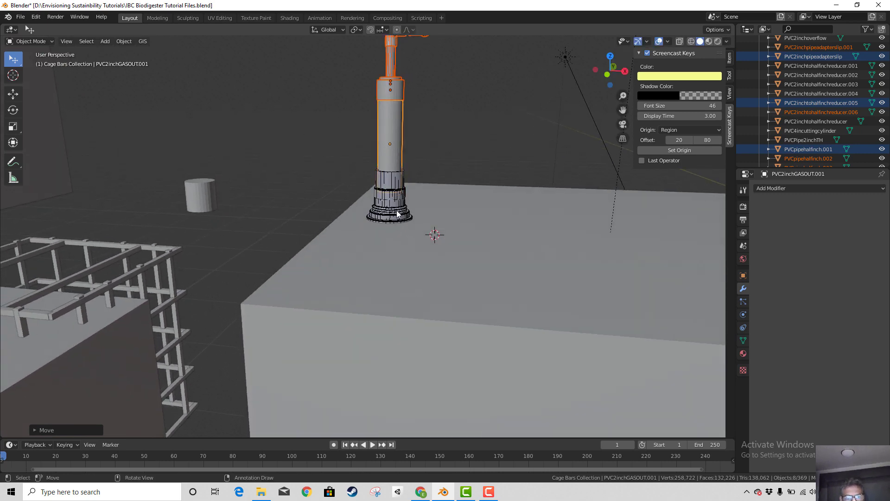
# - Open PVC2inchGASOUT.001 for mesh editing with nothing selected and switch the viewport to wireframe shading
pyautogui.scroll(-3, 424, 188)
pyautogui.click(421, 181)
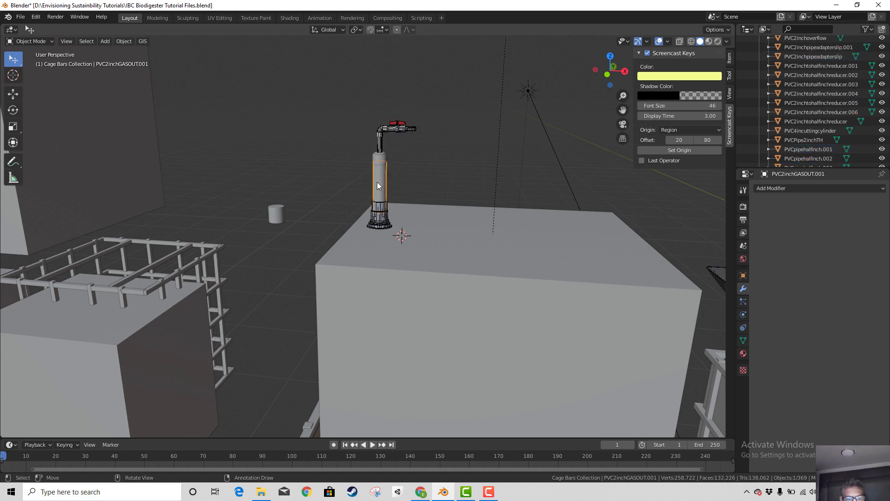
pyautogui.press('Tab')
pyautogui.moveTo(361, 201); pyautogui.dragTo(361, 199, button='middle')
pyautogui.hotkey('alt', 'a')
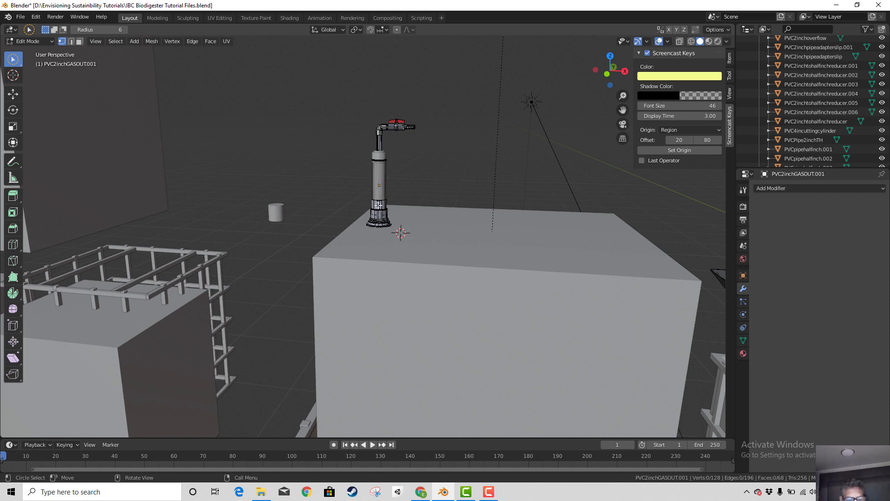
pyautogui.press('b')
pyautogui.moveTo(361, 188); pyautogui.dragTo(398, 208)
pyautogui.press('z')
pyautogui.click(325, 214)
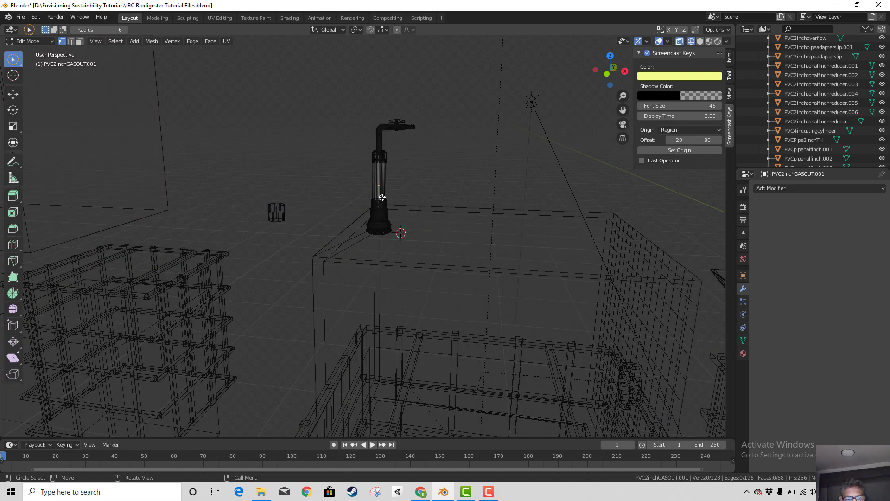
# - Shorten PVC2inchGASOUT.001 by raising its lower-end vertices about 0.165 m along Z, and return to Object Mode
pyautogui.moveTo(324, 214); pyautogui.dragTo(343, 185, button='middle')
pyautogui.press('b')
pyautogui.moveTo(343, 185); pyautogui.dragTo(406, 210)
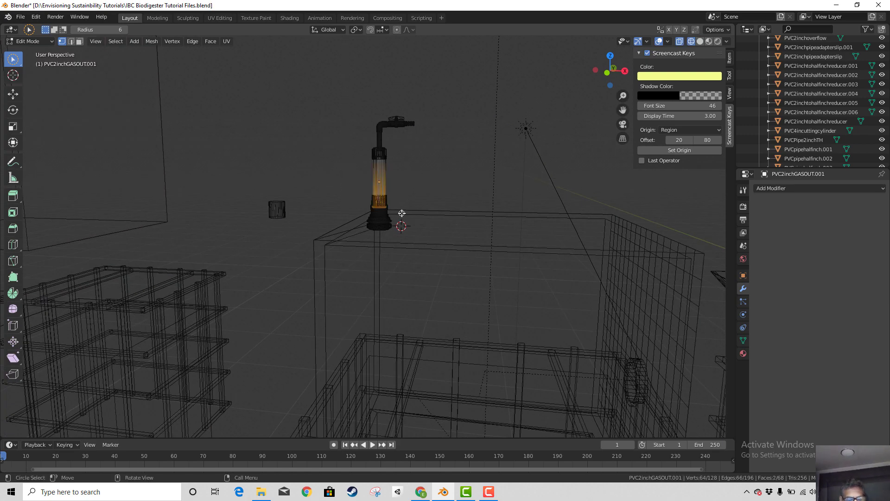
pyautogui.press('g')
pyautogui.press('z')
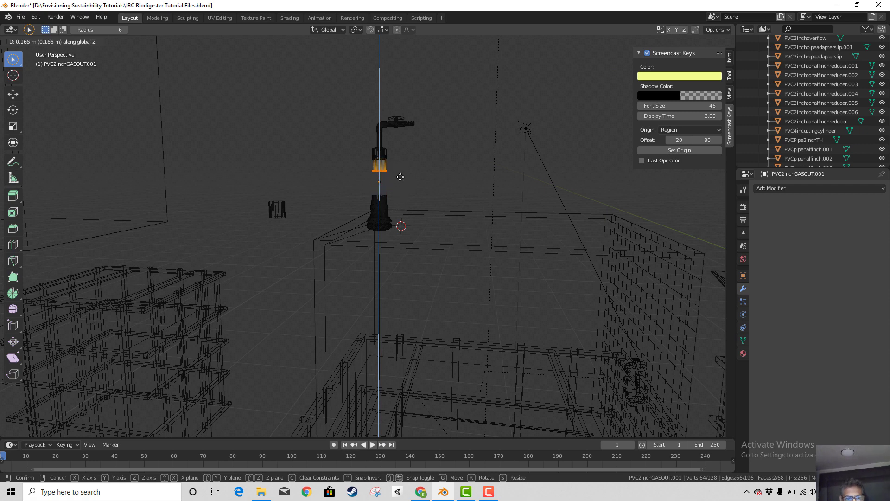
pyautogui.click(399, 178)
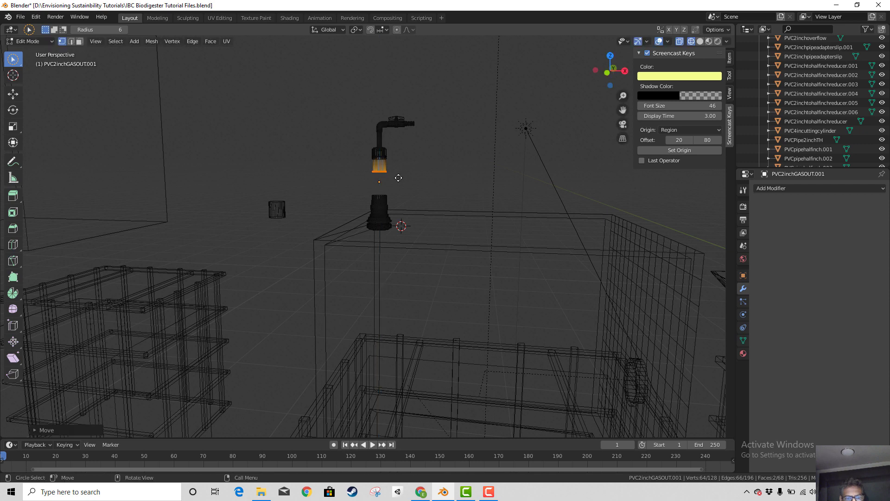
pyautogui.press('Tab')
pyautogui.click(429, 176)
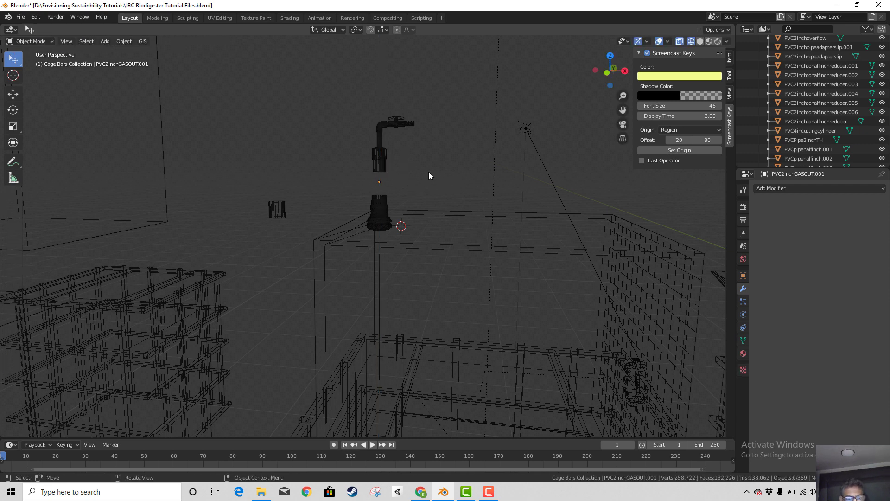
# - Restore solid shading and lower the whole shortened gas outlet assembly about 0.13 m along Z into the threaded adapter
pyautogui.press('z')
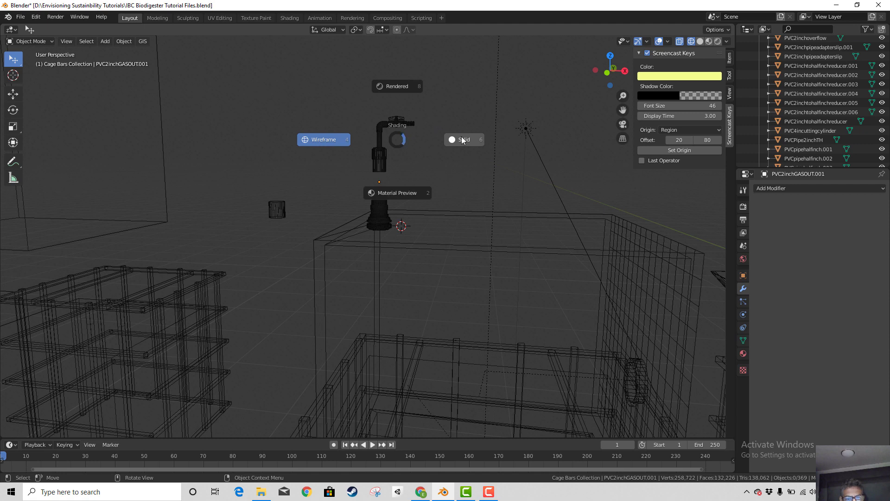
pyautogui.click(462, 140)
pyautogui.press('b')
pyautogui.moveTo(359, 96)
pyautogui.mouseDown()
pyautogui.moveTo(411, 178)
pyautogui.moveTo(421, 173)
pyautogui.mouseUp()
pyautogui.press('g')
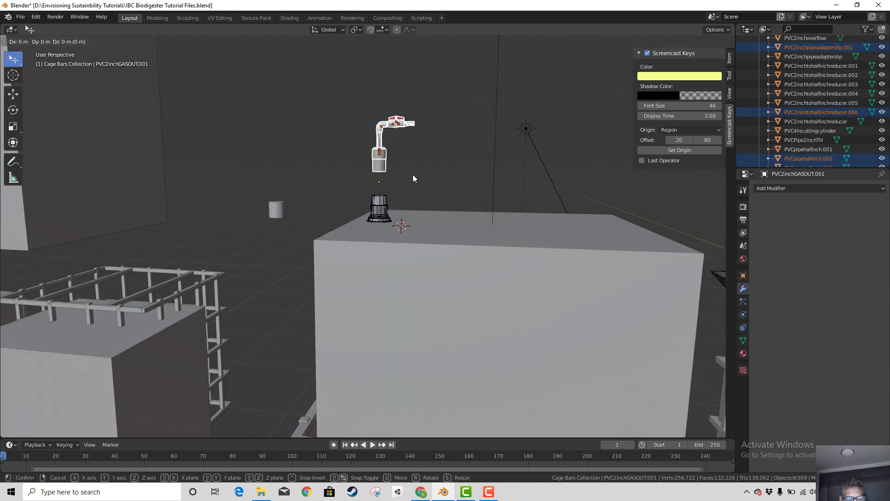
pyautogui.press('z')
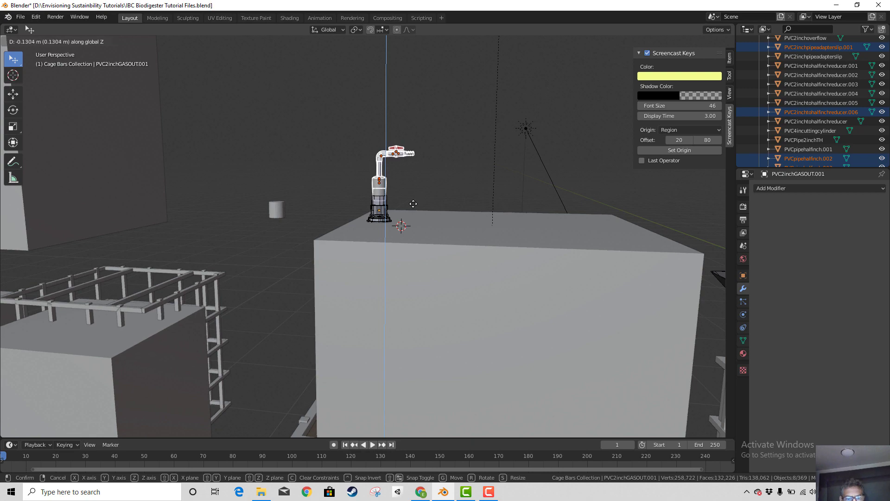
pyautogui.click(413, 204)
# - Fine-tune the gas outlet assembly's position from several angles so it is centred in the threaded adapter
pyautogui.moveTo(413, 203); pyautogui.dragTo(486, 246, button='middle')
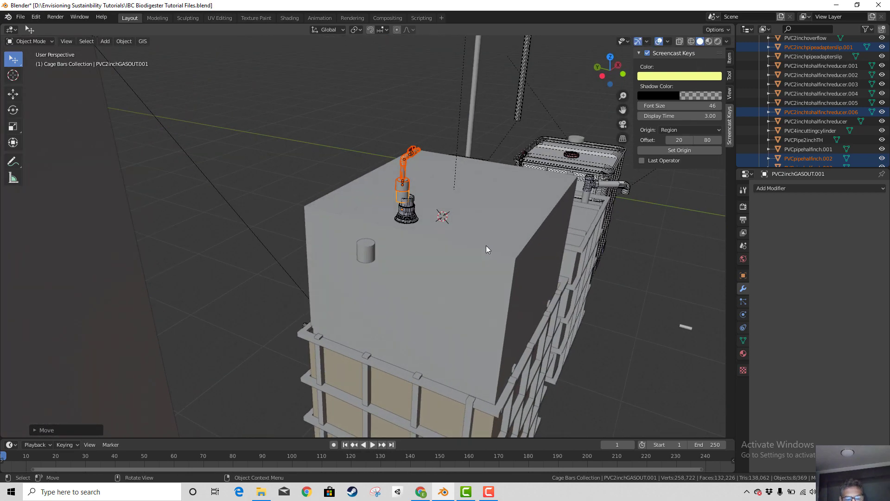
pyautogui.press('g')
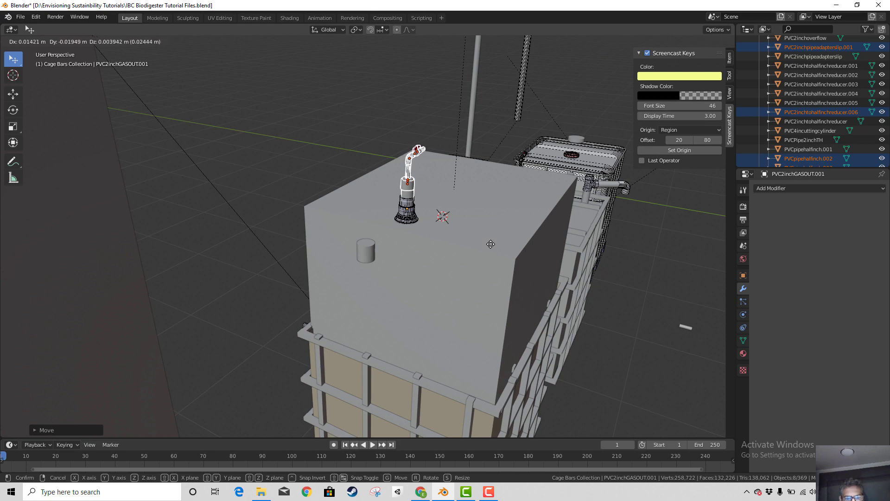
pyautogui.click(461, 250)
pyautogui.moveTo(453, 252); pyautogui.dragTo(404, 257, button='middle')
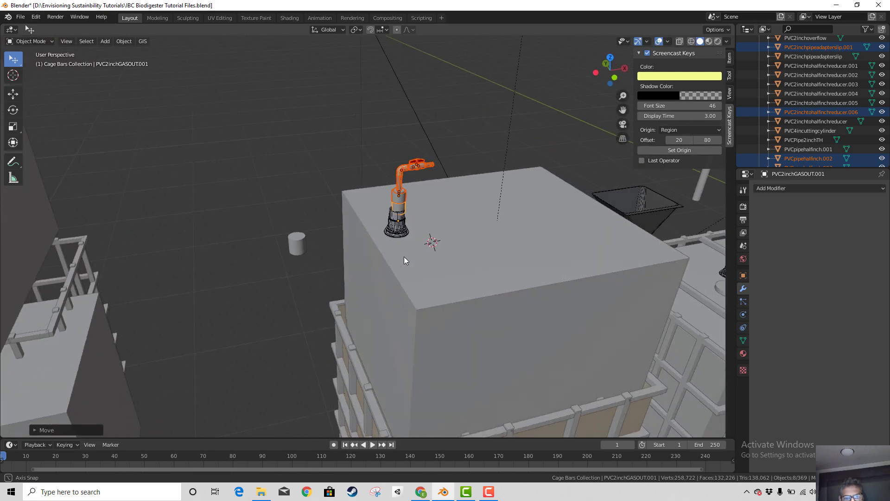
pyautogui.press('g')
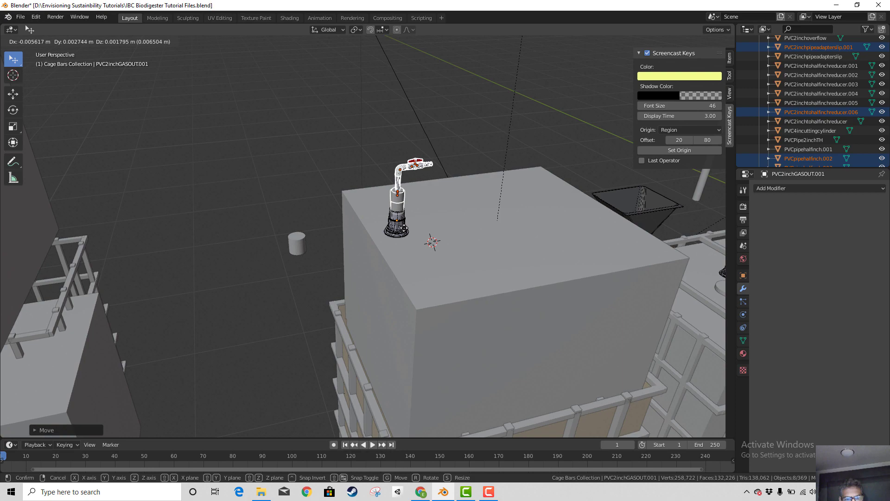
pyautogui.click(406, 229)
pyautogui.press('g')
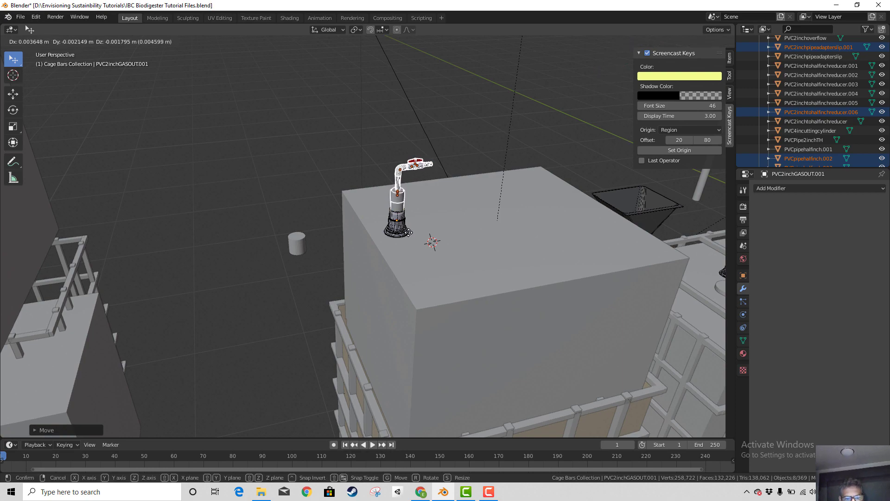
pyautogui.click(411, 234)
# - Move IBC for gas holder bottom.001 and Cage Cube.029 together about -1.81 m along X and 0.59 m along Y, clear of the gas holder
pyautogui.moveTo(410, 235); pyautogui.dragTo(320, 239, button='middle')
pyautogui.press('KP_5')
pyautogui.press('KP_7')
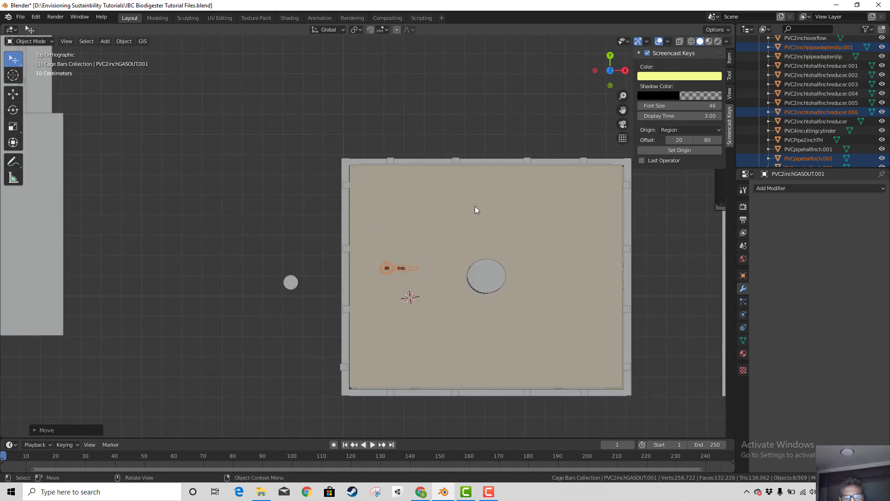
pyautogui.click(483, 195)
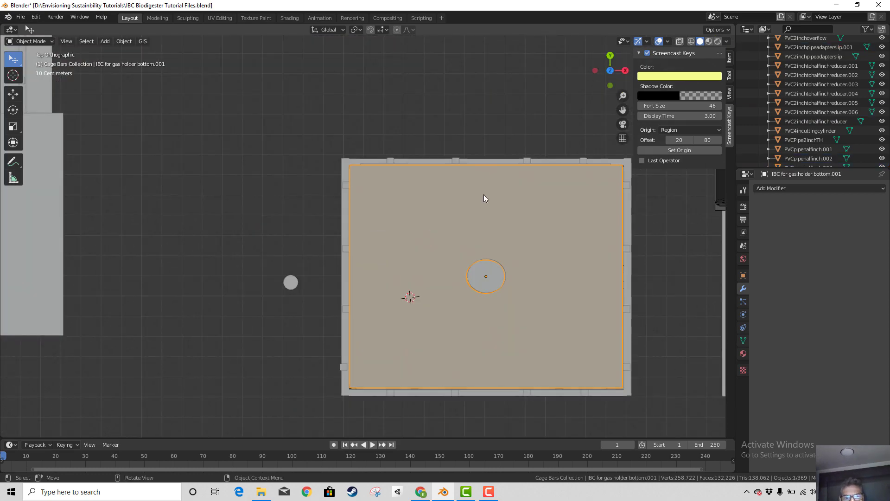
pyautogui.keyDown('shift'); pyautogui.click(476, 161); pyautogui.keyUp('shift')
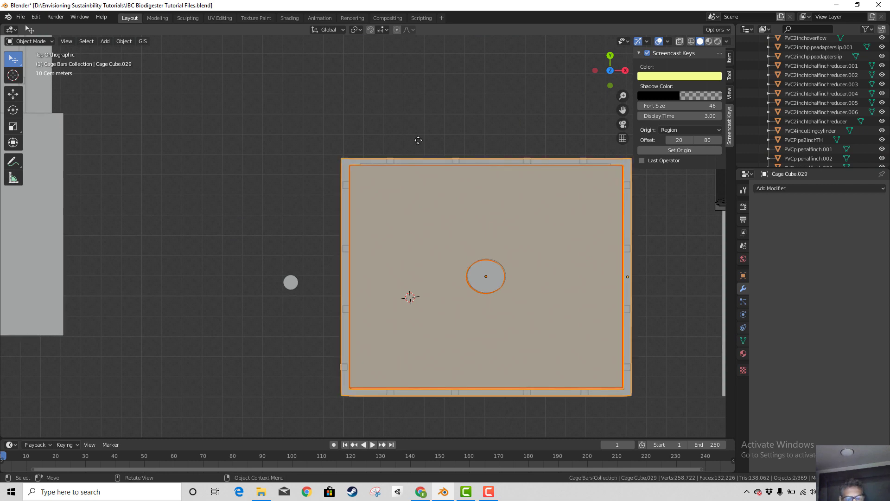
pyautogui.press('g')
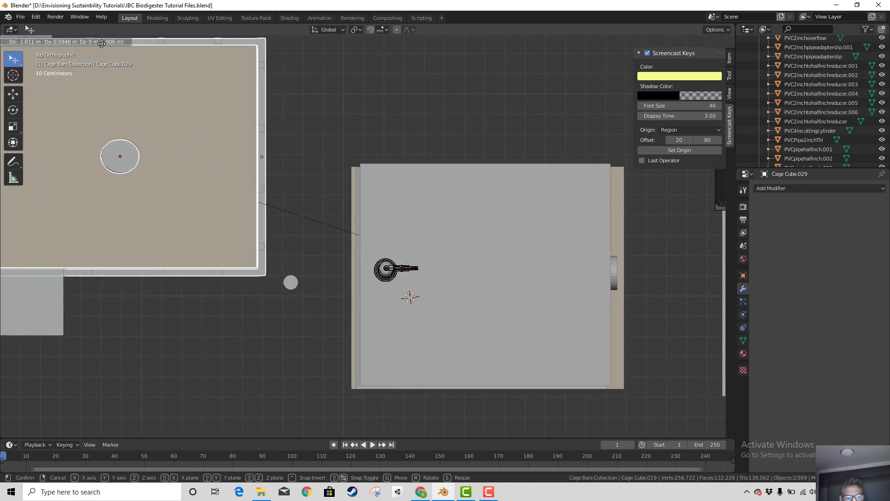
pyautogui.click(101, 43)
# - Parent the barbed hose fitting _3622_10_08.000 to the valve PVCvalvehalfinch.001 using the Object option
pyautogui.scroll(3, 379, 268)
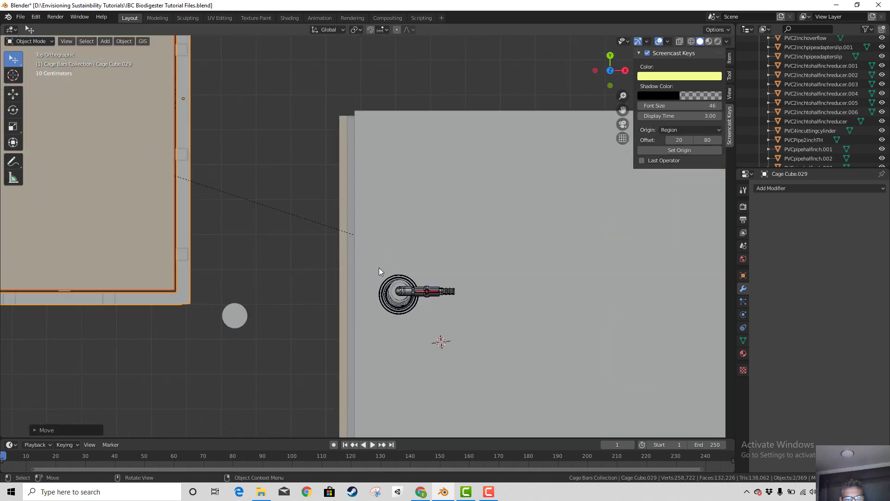
pyautogui.click(394, 301)
pyautogui.moveTo(433, 313); pyautogui.dragTo(441, 252, button='middle')
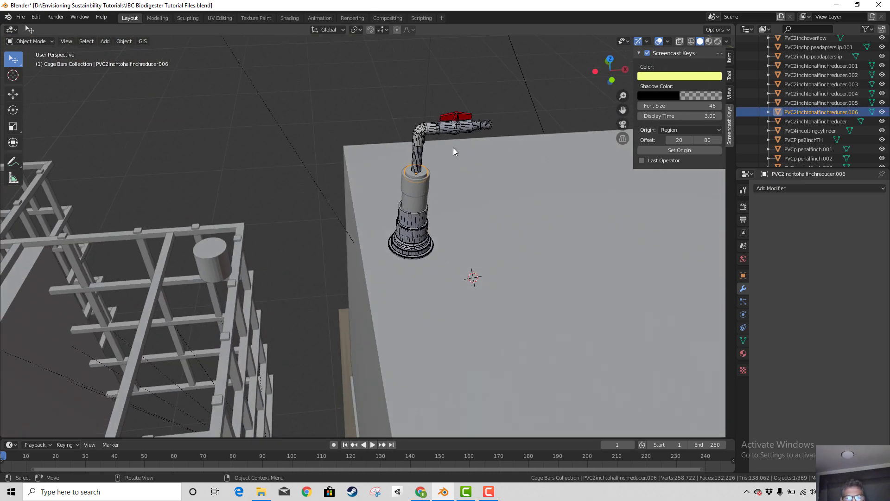
pyautogui.click(479, 126)
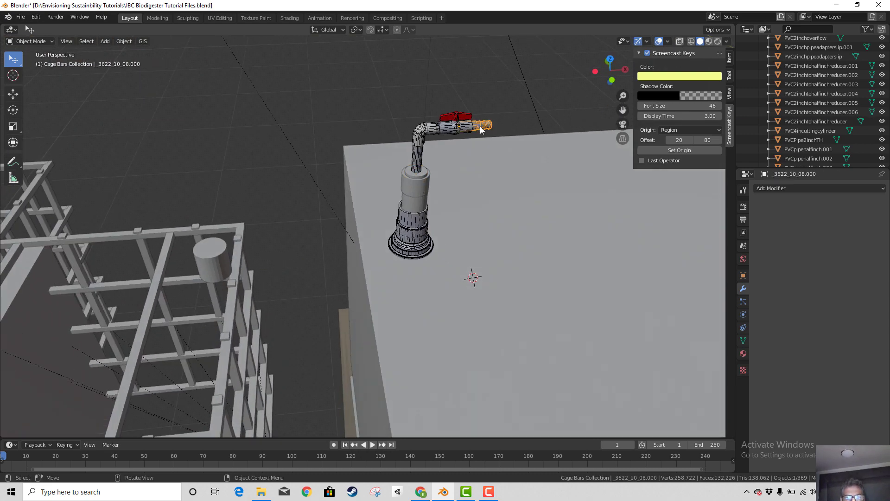
pyautogui.keyDown('shift'); pyautogui.click(447, 132); pyautogui.keyUp('shift')
pyautogui.hotkey('ctrl', 'p')
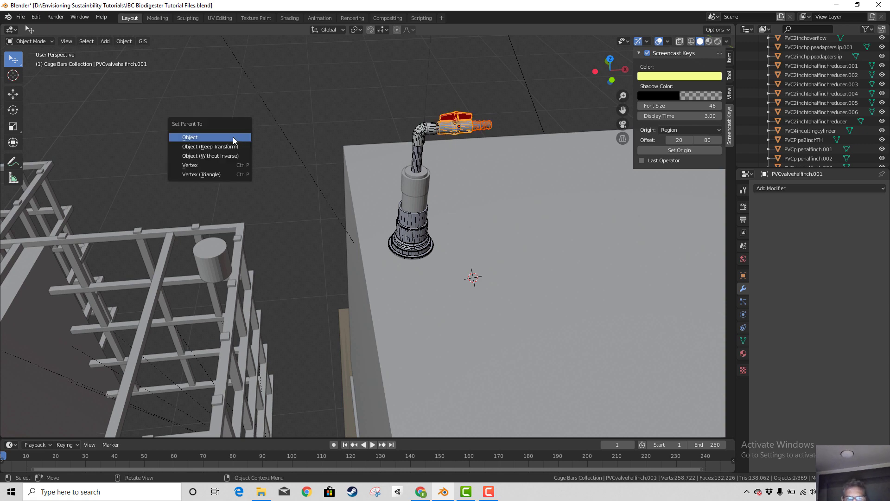
pyautogui.click(228, 137)
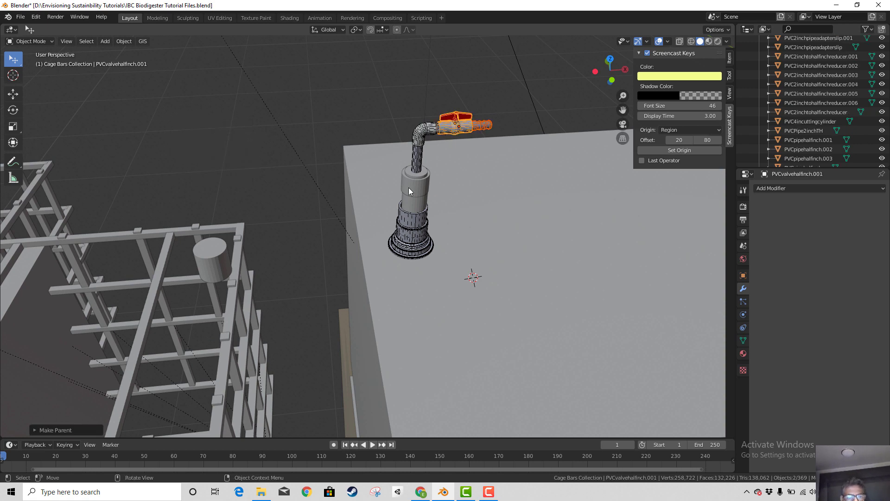
pyautogui.keyDown('shift'); pyautogui.click(424, 129); pyautogui.keyUp('shift')
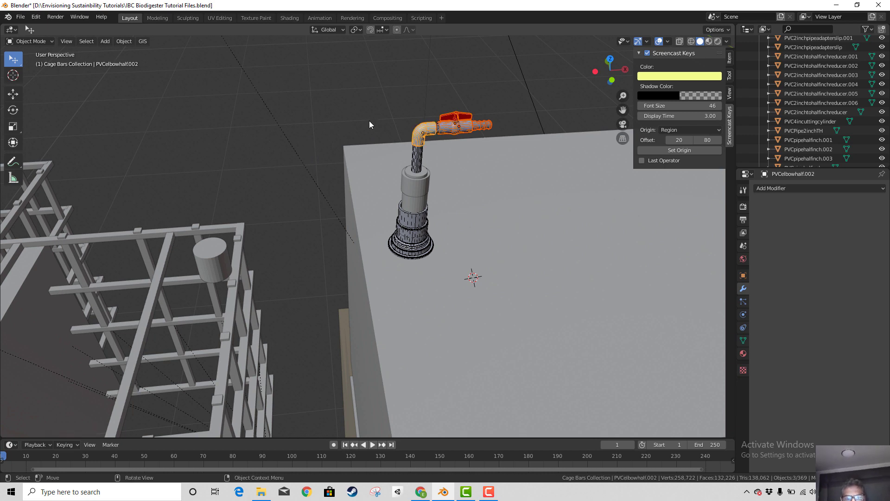
pyautogui.click(438, 132)
pyautogui.click(439, 132)
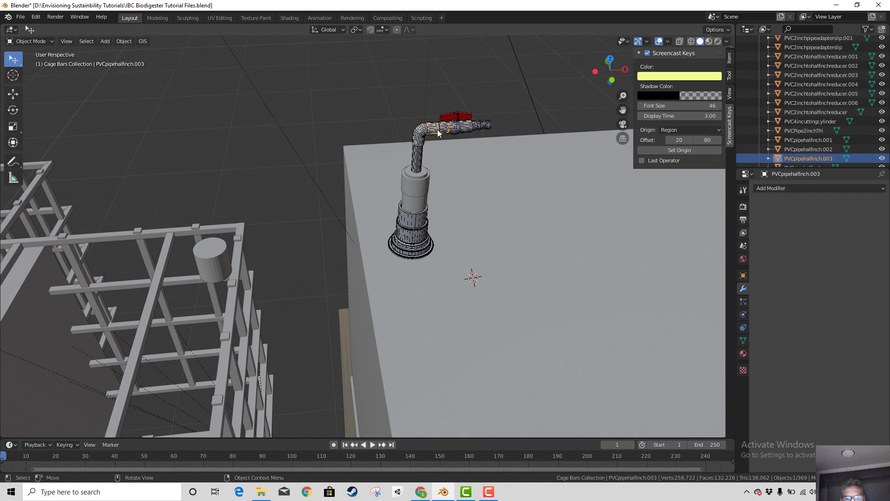
pyautogui.click(456, 132)
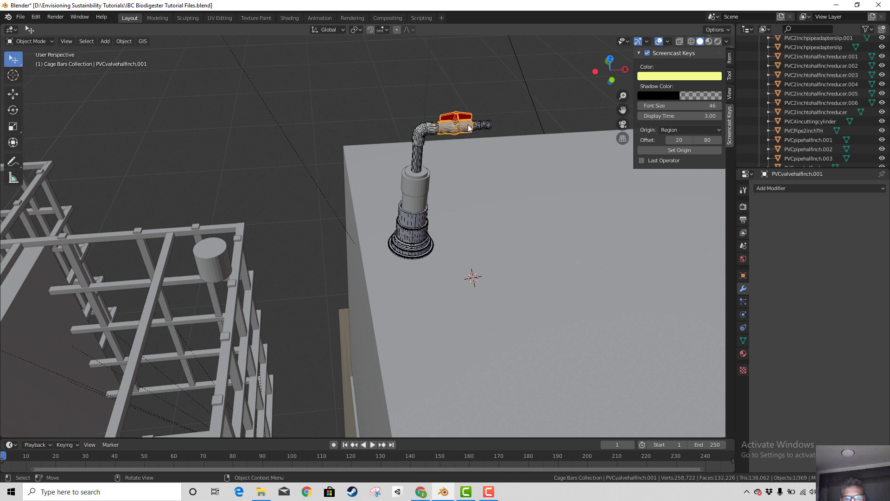
pyautogui.keyDown('shift'); pyautogui.click(440, 133); pyautogui.keyUp('shift')
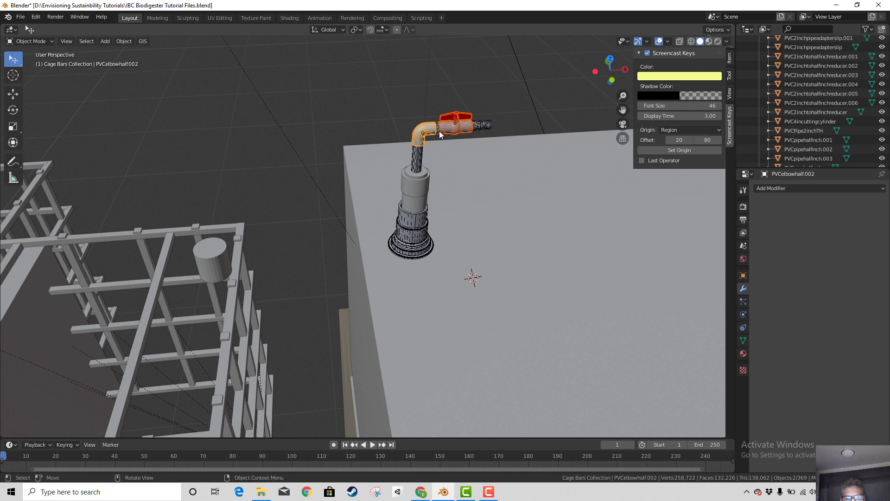
pyautogui.click(444, 129)
pyautogui.keyDown('shift'); pyautogui.click(437, 128); pyautogui.keyUp('shift')
# - Parent the valve to the short horizontal pipe PVCpipehalfinch.003 using the Object option
pyautogui.scroll(4, 446, 135)
pyautogui.keyDown('shift'); pyautogui.moveTo(472, 116); pyautogui.dragTo(466, 260, button='middle'); pyautogui.keyUp('shift')
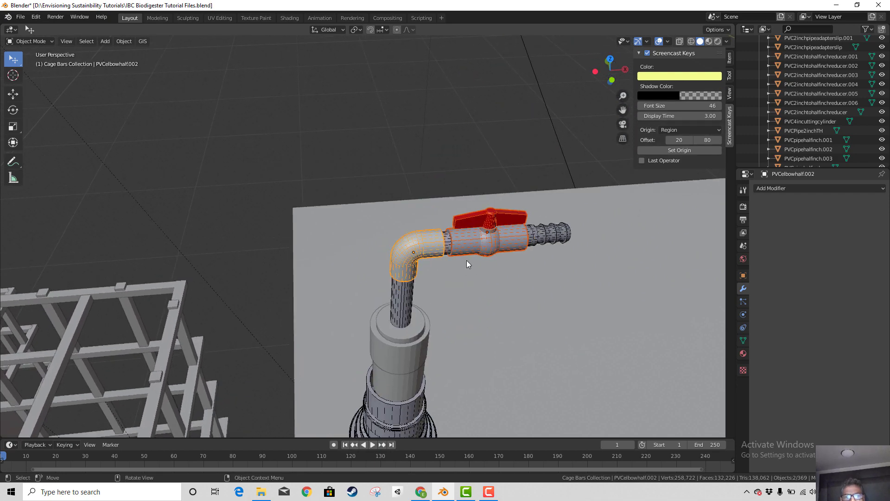
pyautogui.click(474, 241)
pyautogui.keyDown('shift'); pyautogui.click(450, 241); pyautogui.keyUp('shift')
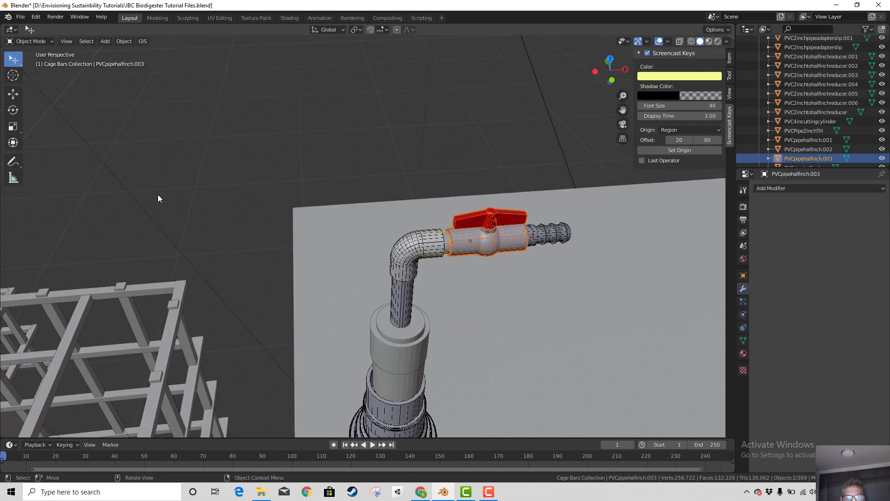
pyautogui.hotkey('ctrl', 'p')
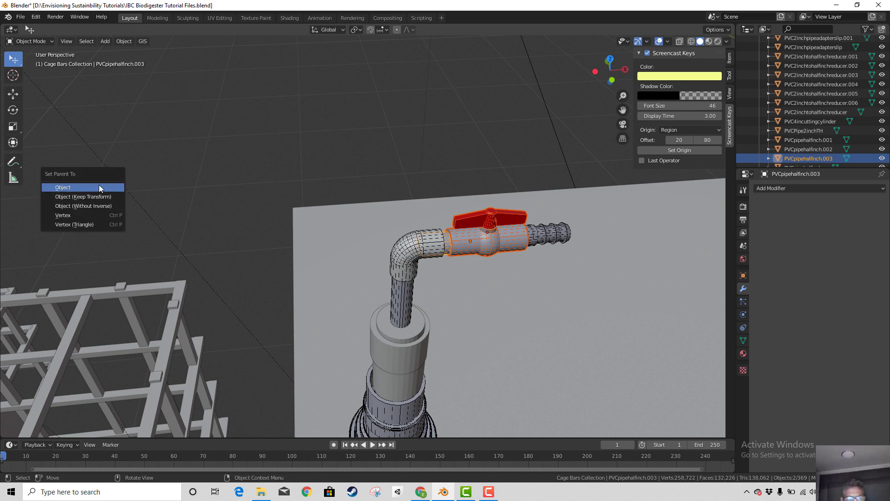
pyautogui.click(95, 186)
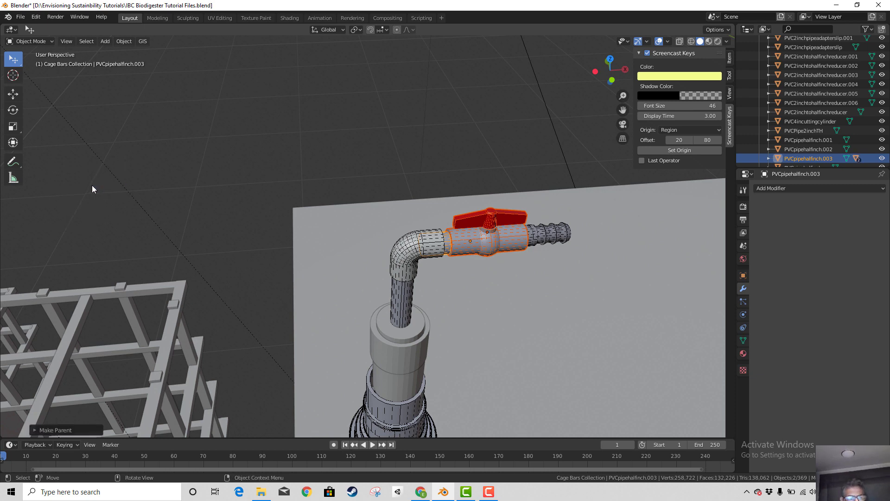
# - Parent the short horizontal pipe PVCpipehalfinch.003 to the elbow PVCelbowhalf.002 using the Object option
pyautogui.click(404, 258)
pyautogui.click(449, 246)
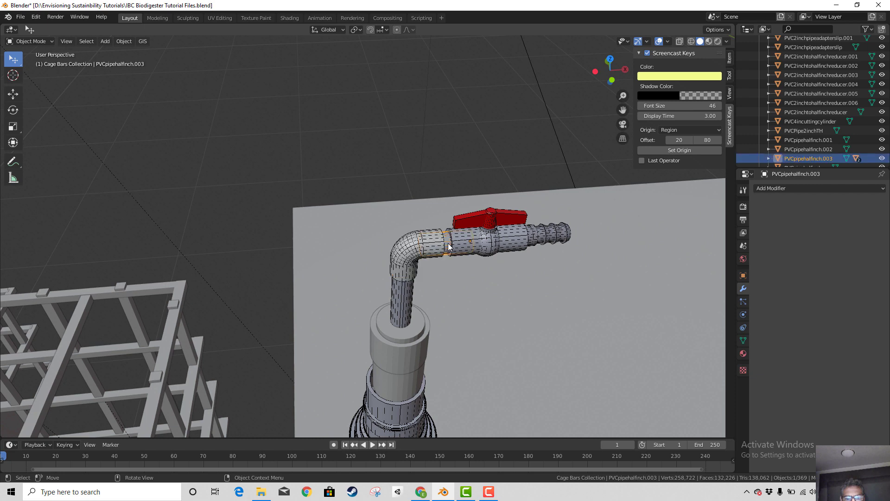
pyautogui.hotkey('ctrl', 'p')
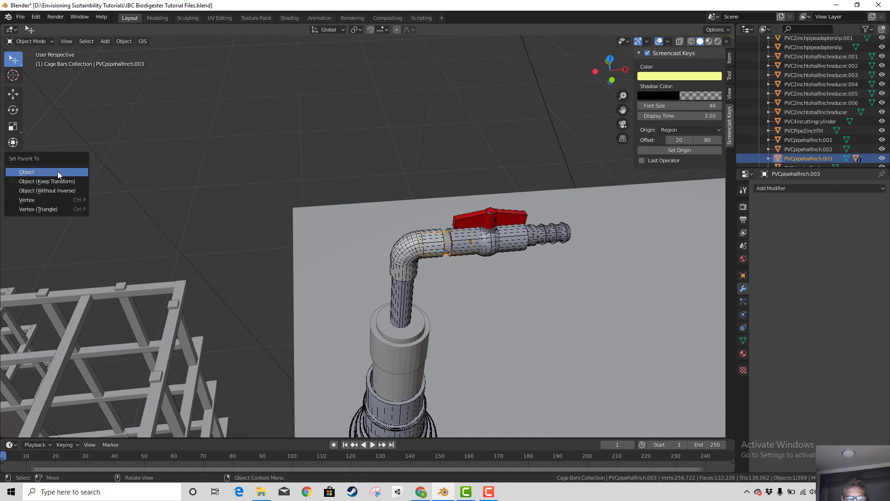
pyautogui.keyDown('shift'); pyautogui.click(406, 254); pyautogui.keyUp('shift')
pyautogui.hotkey('ctrl', 'p')
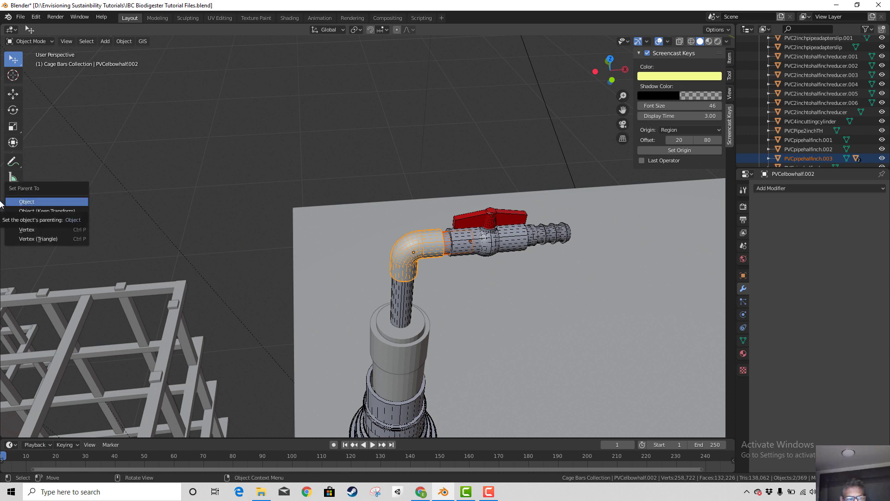
pyautogui.click(58, 200)
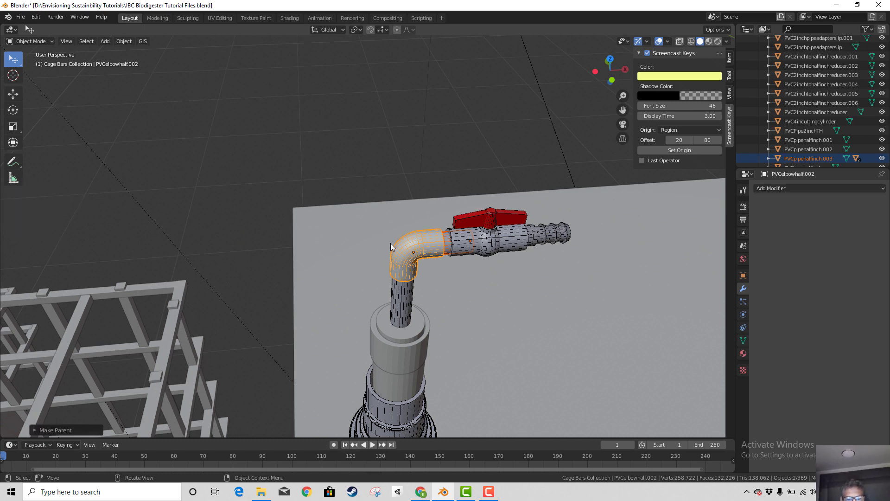
# - Parent the elbow to the vertical half-inch pipe PVCpipehalfinch.002 using the Object option
pyautogui.click(398, 270)
pyautogui.keyDown('shift'); pyautogui.click(401, 309); pyautogui.keyUp('shift')
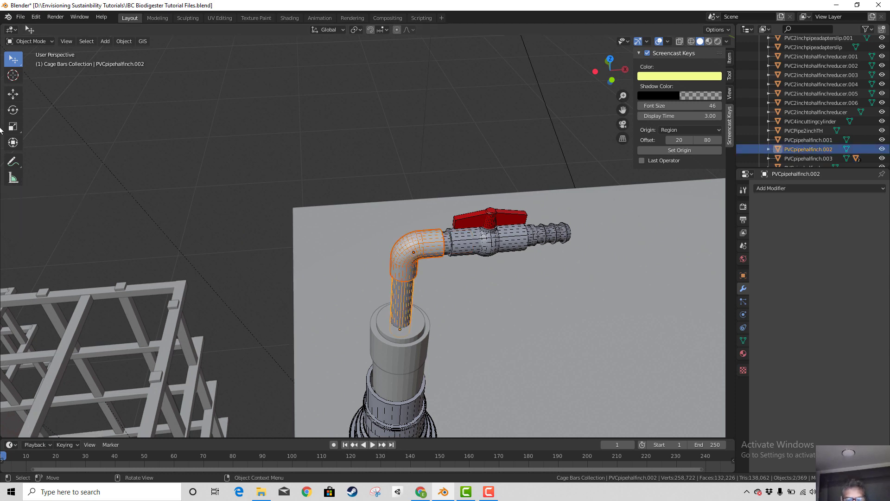
pyautogui.hotkey('ctrl', 'p')
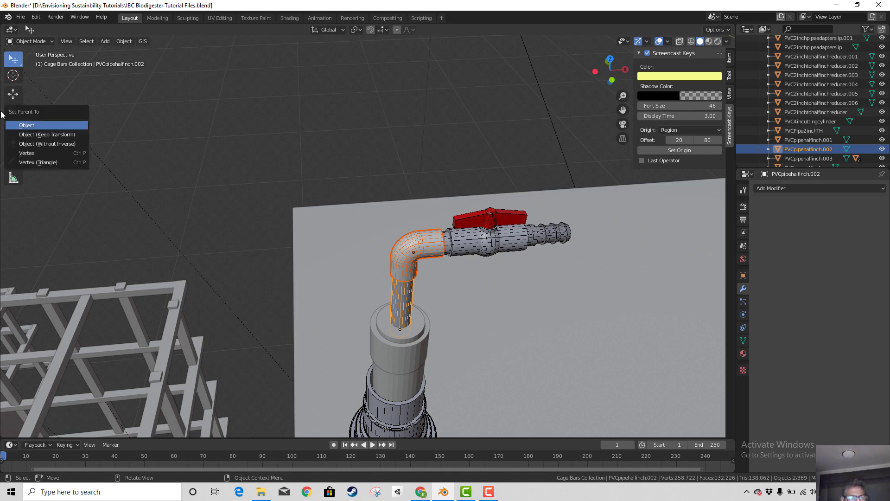
pyautogui.click(43, 125)
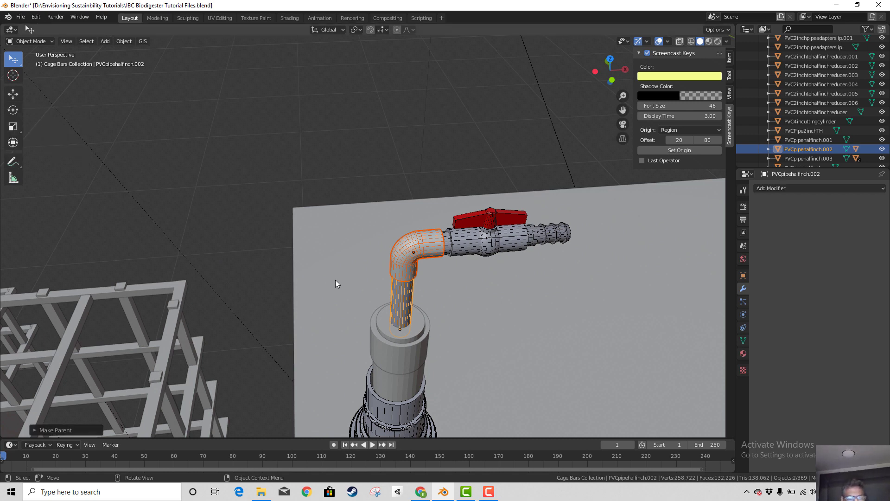
# - Parent the vertical pipe PVCpipehalfinch.002 to the reducer PVC2inchtohalfinchreducer.006 below it
pyautogui.click(402, 312)
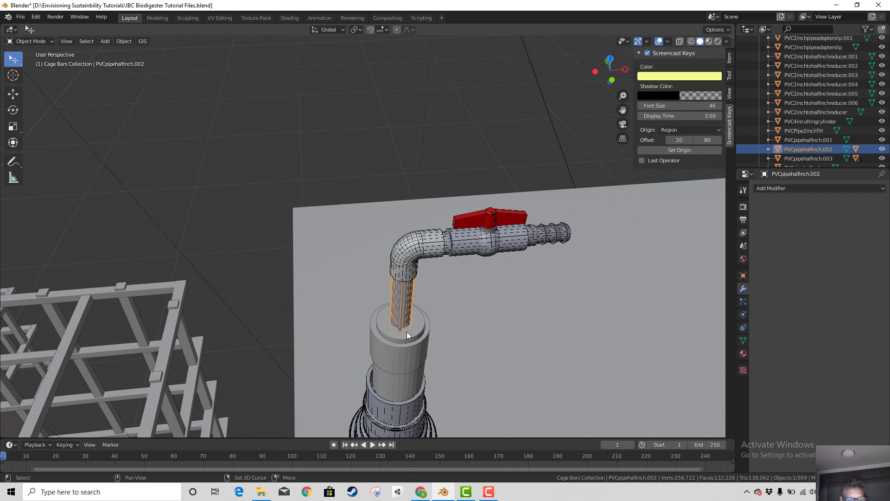
pyautogui.keyDown('shift'); pyautogui.click(407, 332); pyautogui.keyUp('shift')
pyautogui.hotkey('ctrl', 'p')
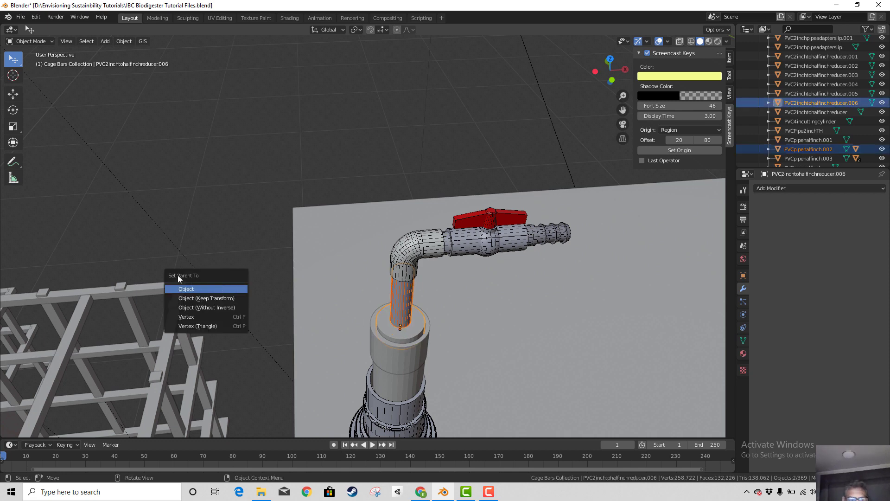
pyautogui.click(187, 299)
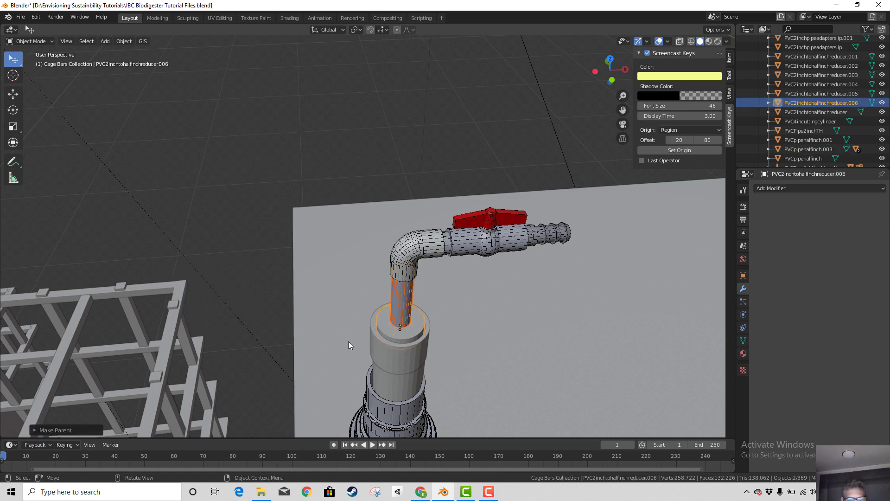
# - Try to parent the reducer to the adapter PVC2inchpipeadapterslip.001 using the Object option
pyautogui.click(396, 333)
pyautogui.click(400, 361)
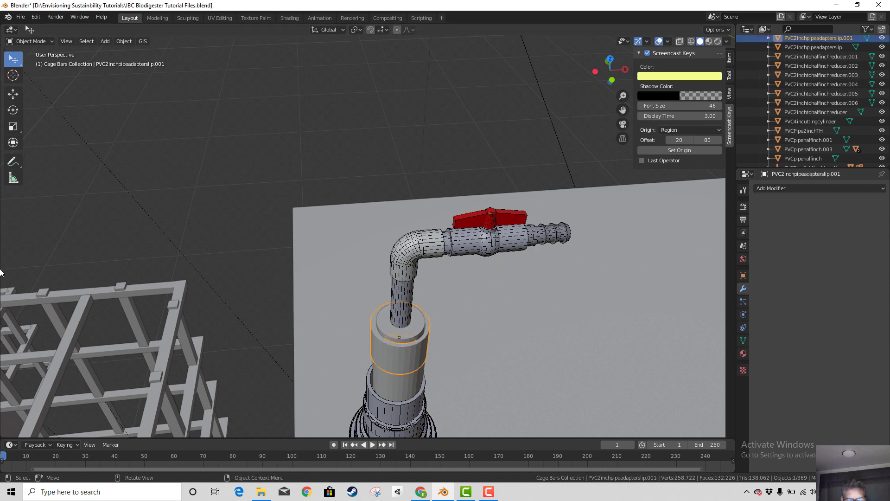
pyautogui.hotkey('ctrl', 'p')
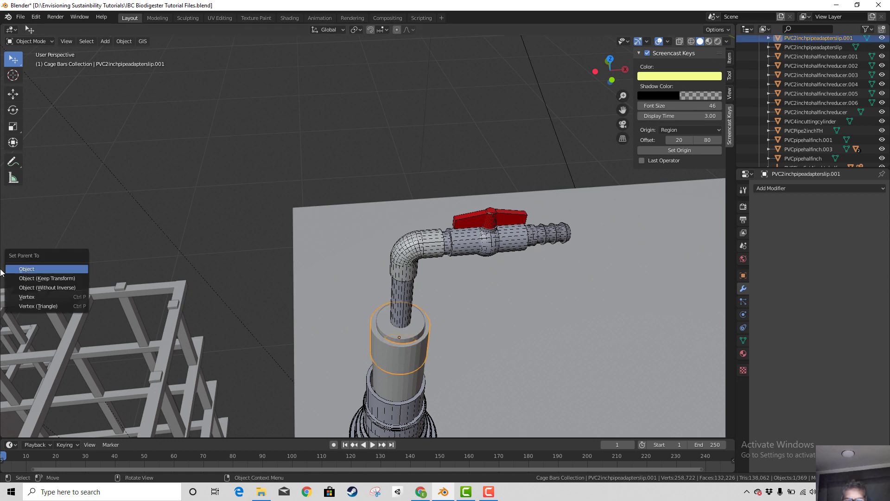
pyautogui.click(36, 268)
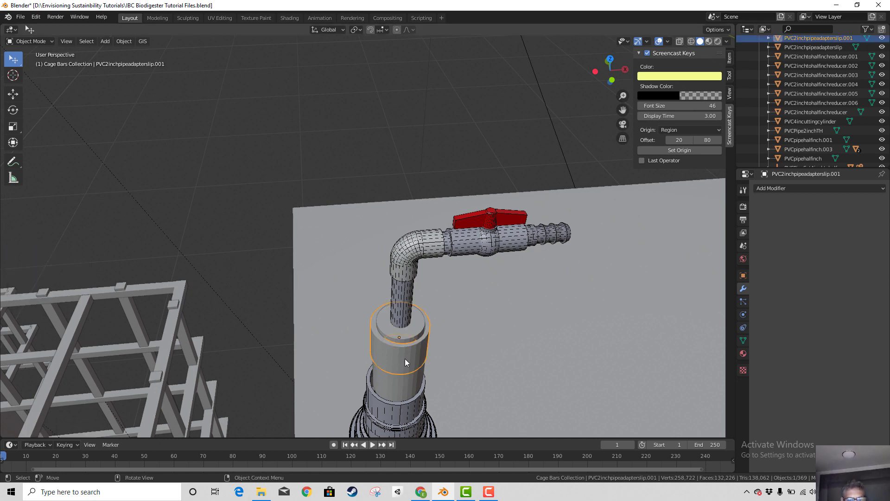
# - Try to parent the slip adapter to the gas outlet pipe PVC2inchGASOUT.001 using the Object option
pyautogui.click(397, 388)
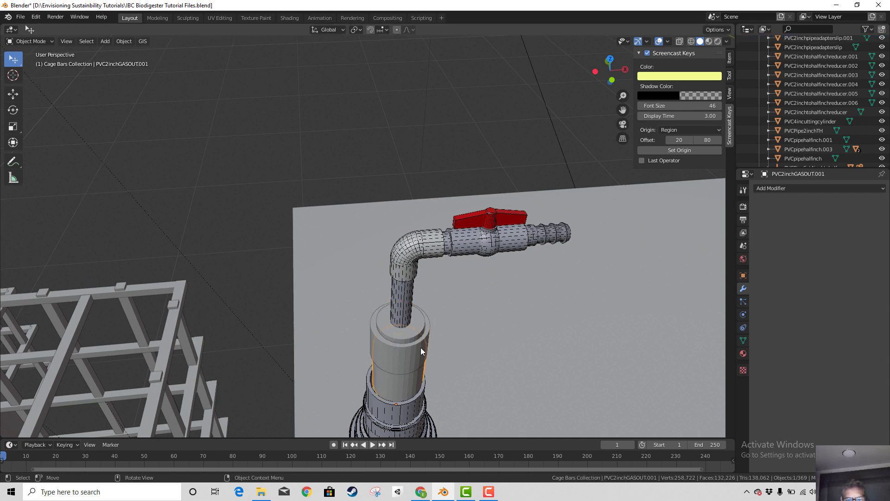
pyautogui.click(409, 365)
pyautogui.click(397, 384)
pyautogui.hotkey('ctrl', 'p')
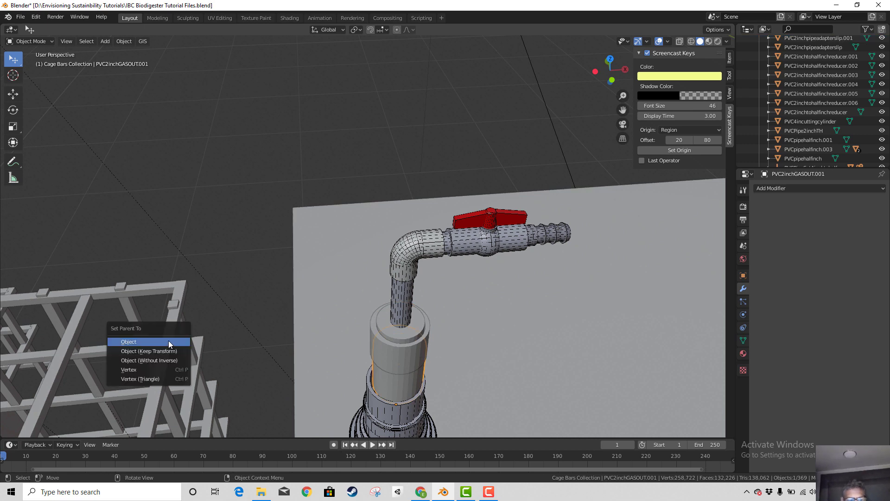
pyautogui.click(166, 340)
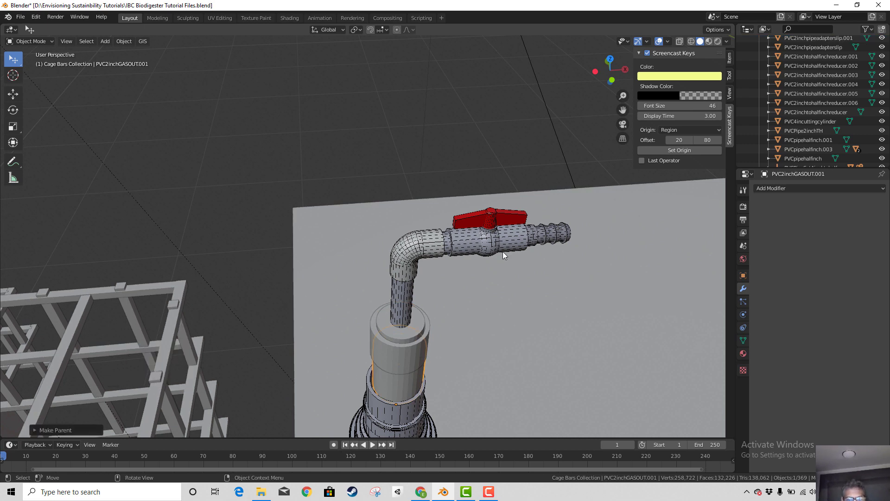
# - Move the barbed hose fitting _3622_10_08.000 slightly outward from the valve
pyautogui.click(539, 236)
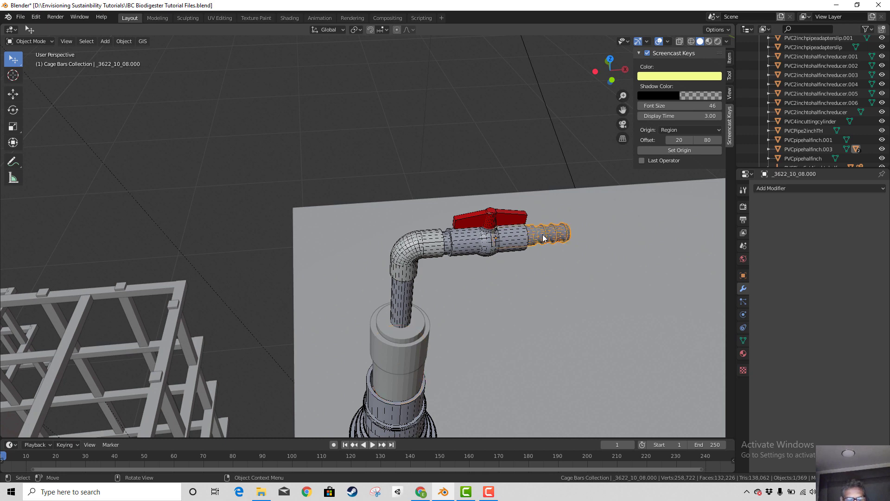
pyautogui.moveTo(544, 237); pyautogui.dragTo(557, 232)
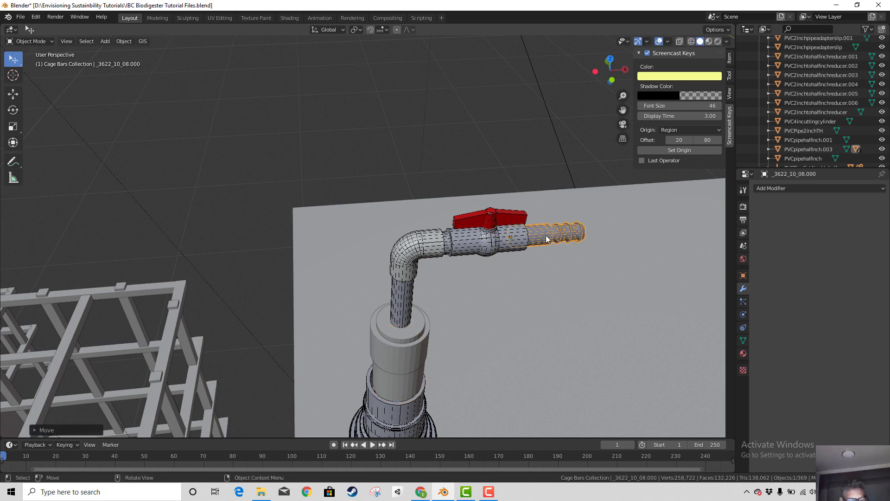
# - Undo the last move of the barbed hose fitting and test-move the vertical pipe PVCpipehalfinch.002 with its attached fittings
pyautogui.hotkey('ctrl', 'z')
pyautogui.click(409, 312)
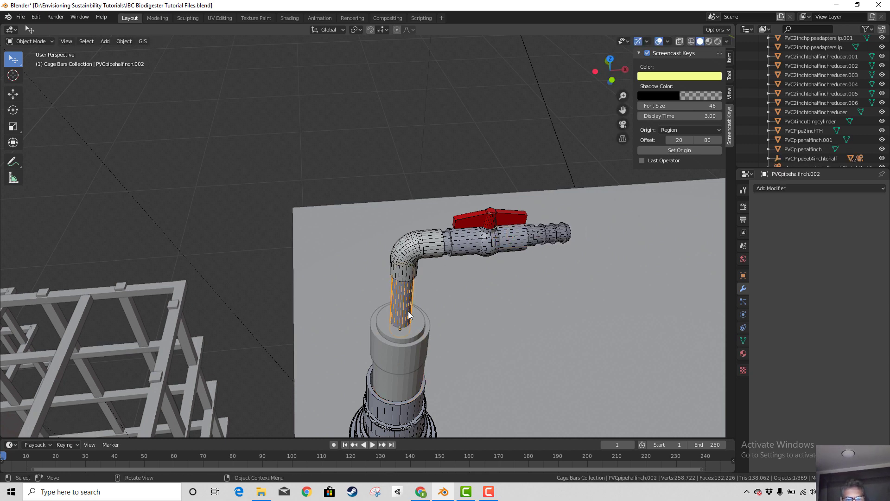
pyautogui.press('g')
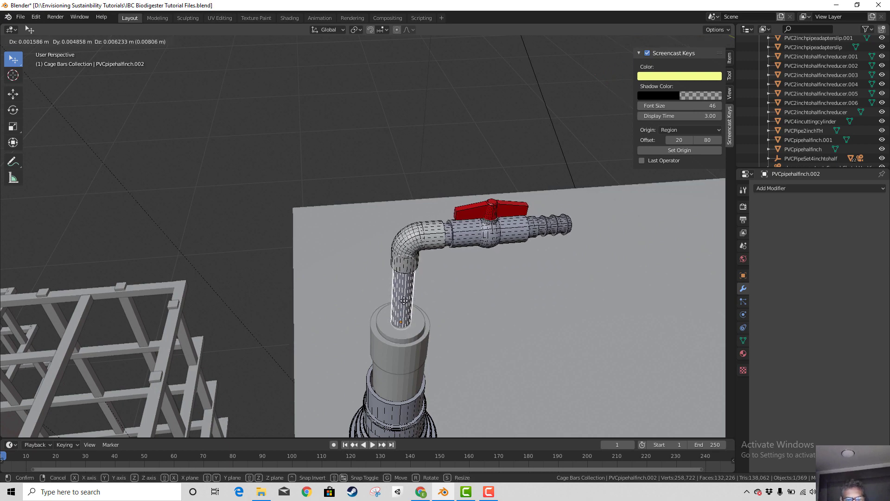
pyautogui.rightClick(401, 297)
# - Rotate the vertical pipe PVCpipehalfinch.002 with its attached fittings about 178° around the global Z axis
pyautogui.moveTo(457, 335); pyautogui.dragTo(463, 337, button='middle')
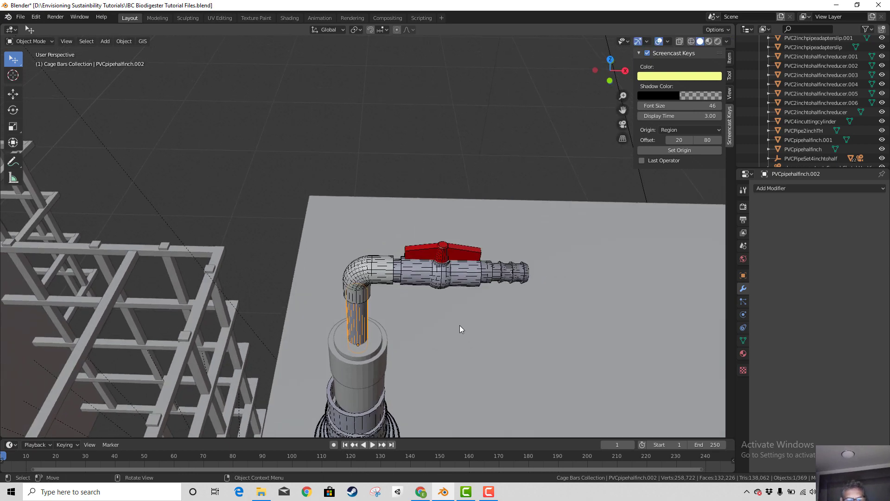
pyautogui.press('r')
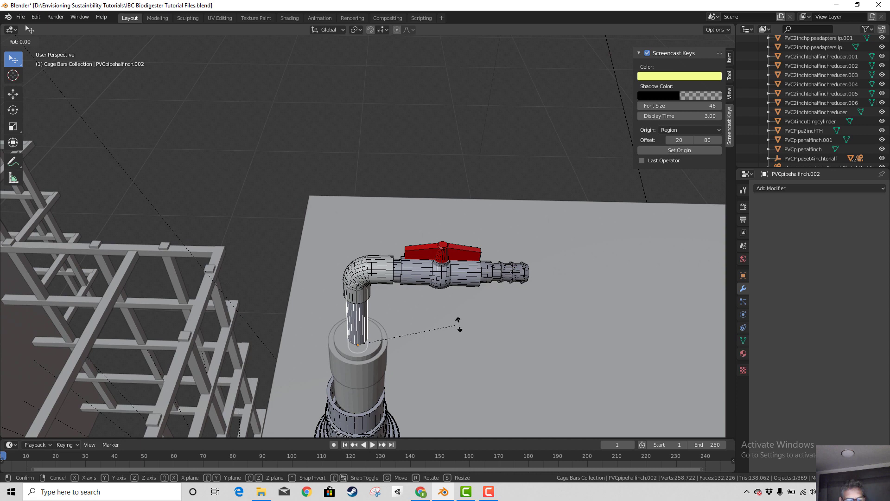
pyautogui.press('z')
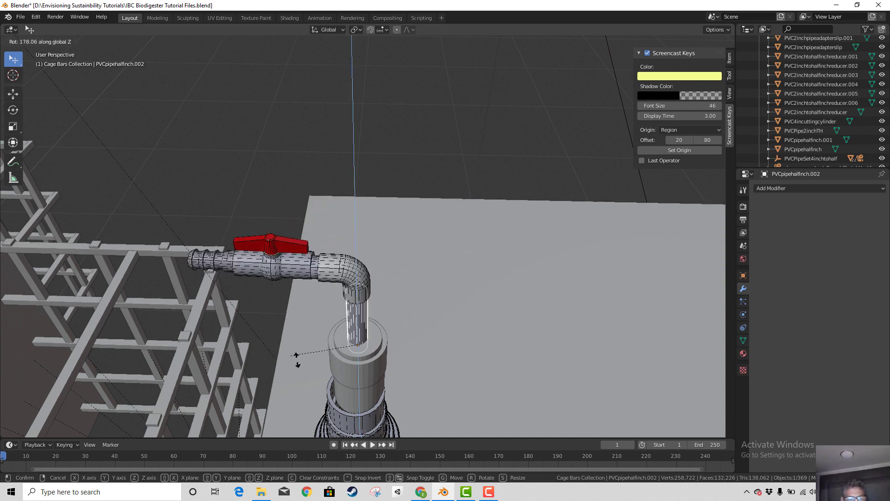
pyautogui.click(357, 253)
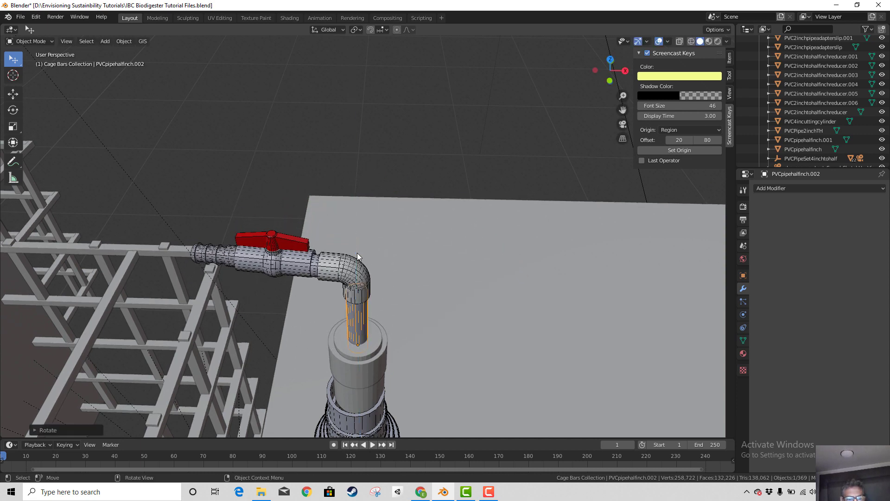
# - Test-move the valve PVCvalvehalfinch.001 and the gas outlet pipe PVC2inchGASOUT.001 to check which parts follow each
pyautogui.click(291, 263)
pyautogui.press('g')
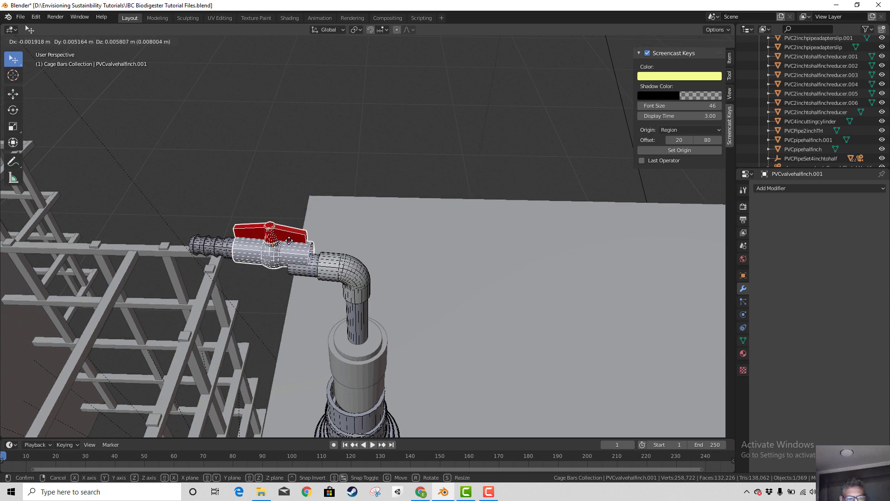
pyautogui.press('Escape')
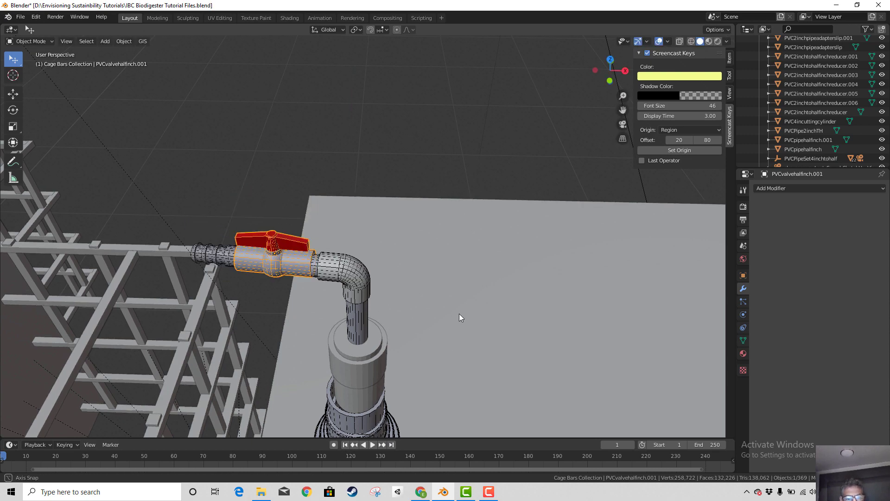
pyautogui.moveTo(459, 313); pyautogui.dragTo(445, 282, button='middle')
pyautogui.click(391, 274)
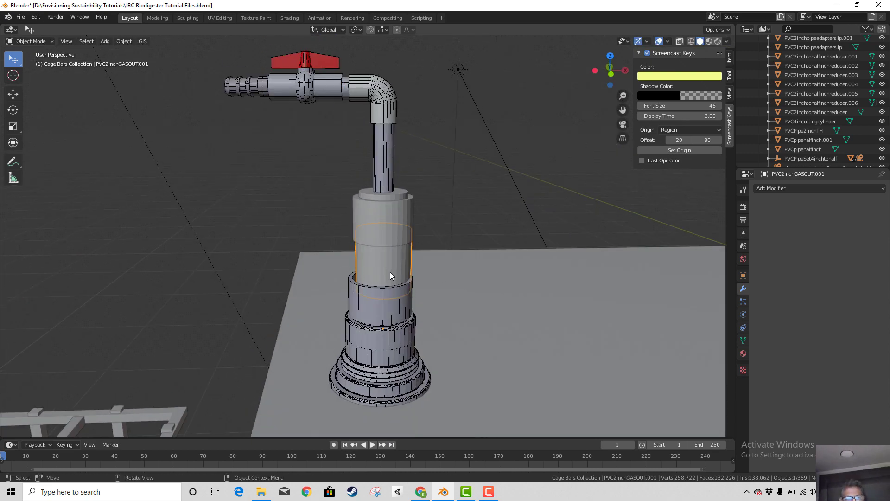
pyautogui.press('g')
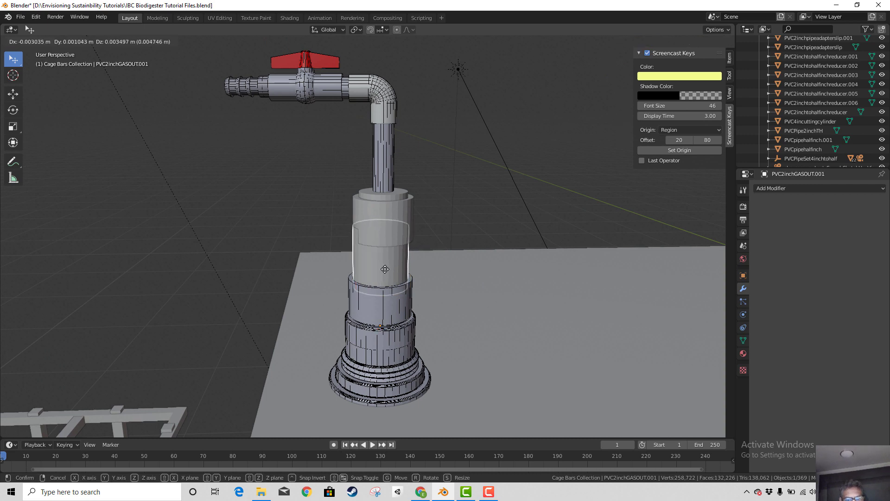
pyautogui.press('Escape')
# - Parent the slip adapter PVC2inchpipeadapterslip.001 to the gas outlet pipe PVC2inchGASOUT.001 using the Object option, and test-move the pipe
pyautogui.click(392, 234)
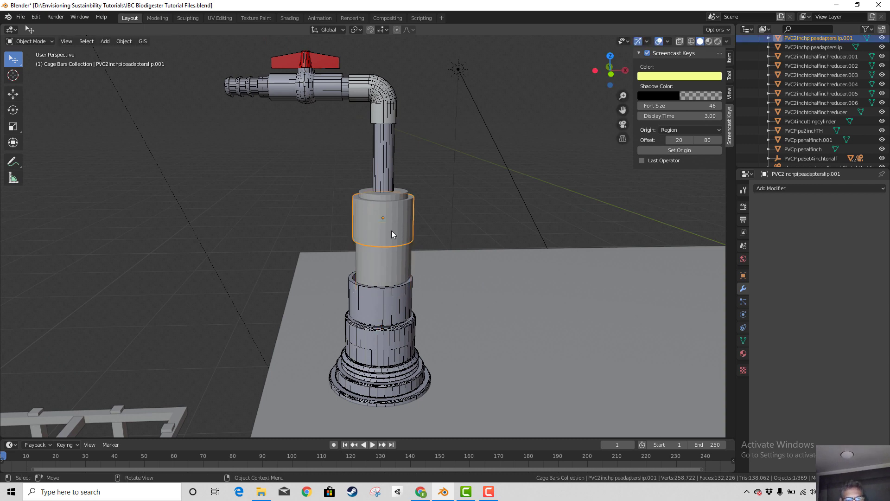
pyautogui.keyDown('shift'); pyautogui.click(383, 274); pyautogui.keyUp('shift')
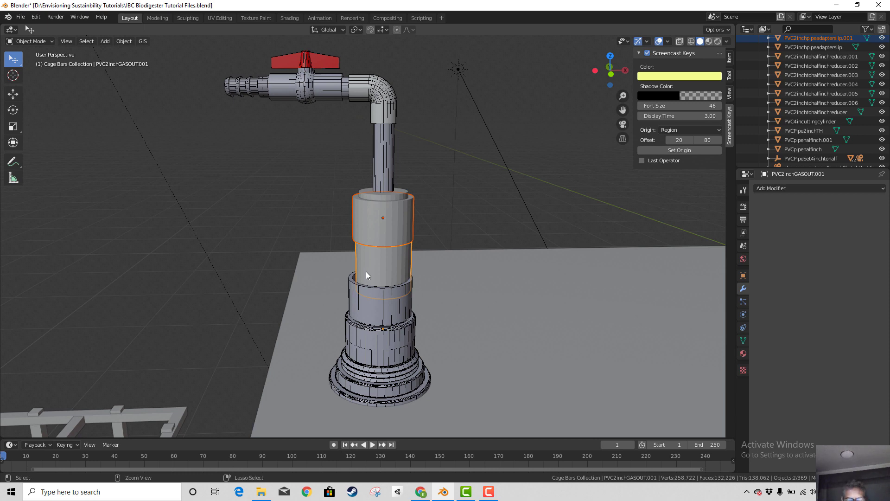
pyautogui.hotkey('ctrl', 'p')
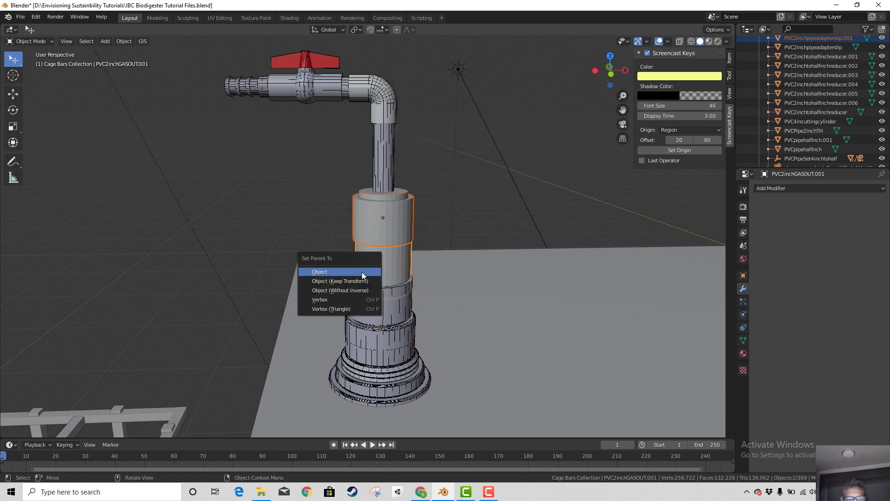
pyautogui.click(361, 272)
pyautogui.click(394, 270)
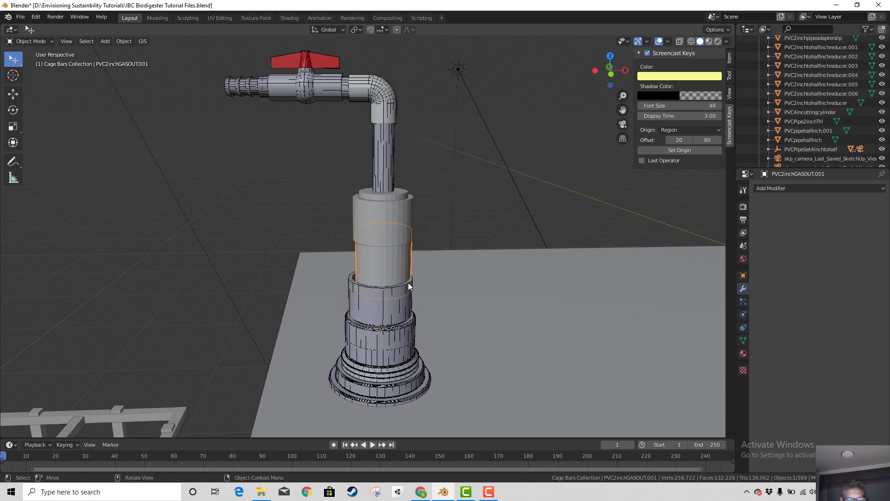
pyautogui.press('g')
pyautogui.rightClick(398, 278)
# - Select the reducer PVC2inchtohalfinchreducer.006 seated in the top of the slip adapter
pyautogui.click(389, 199)
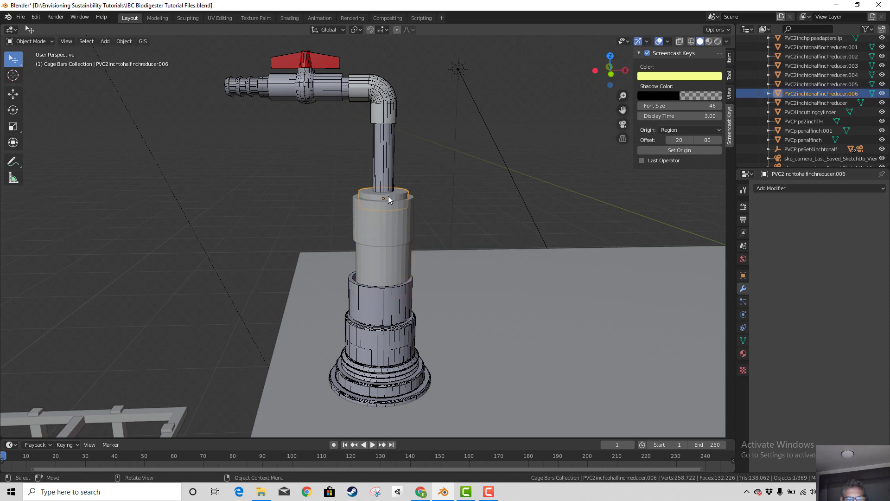